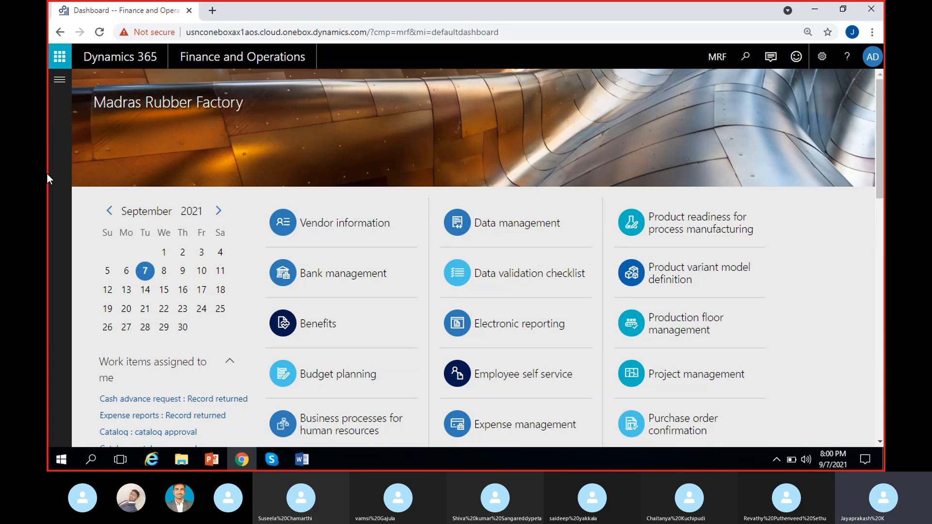
Open the Vendor groups page from the Accounts payable module.
{"action": "left_click", "coordinate": [60, 79]}
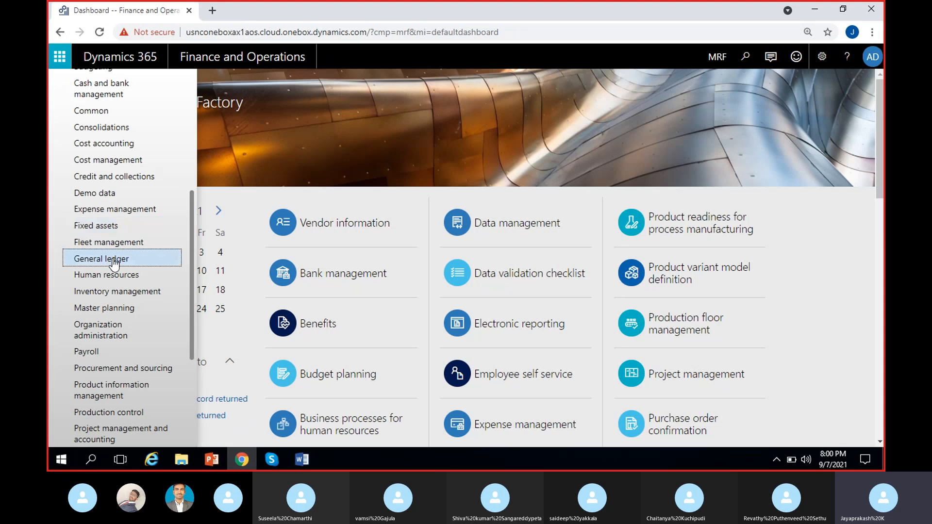
{"action": "scroll", "coordinate": [134, 252], "scroll_direction": "up", "scroll_amount": 5}
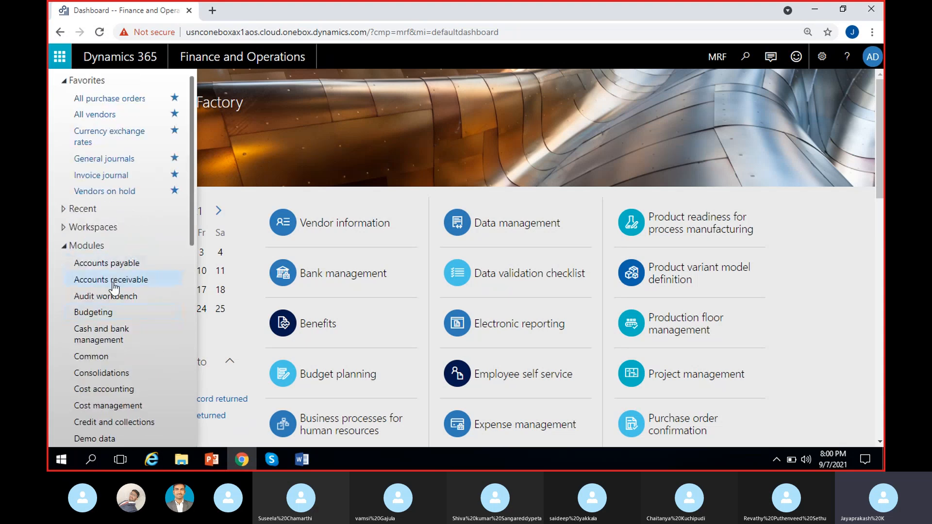
{"action": "left_click", "coordinate": [126, 269]}
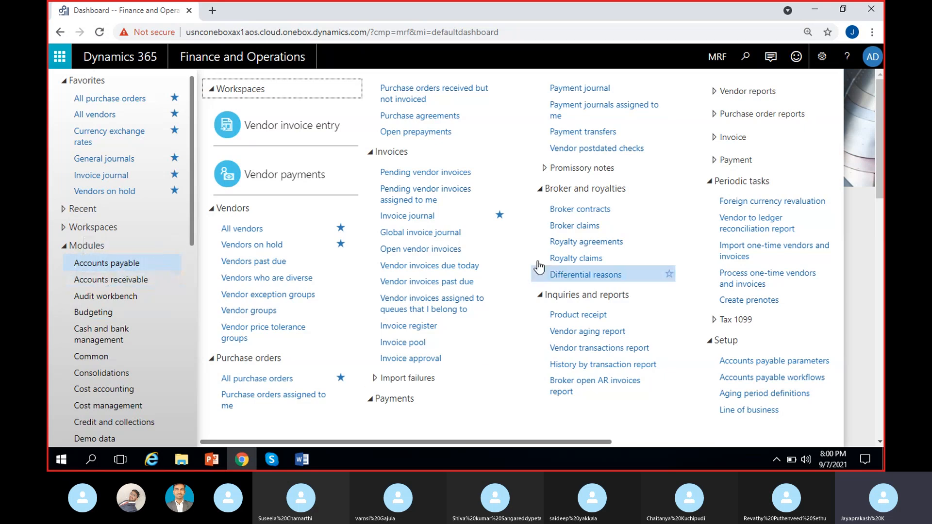
{"action": "left_click", "coordinate": [256, 314]}
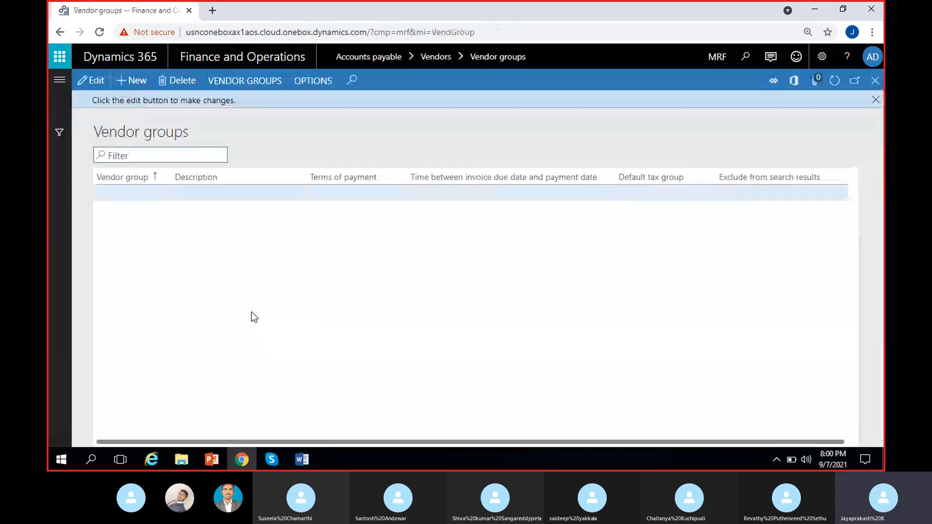
Create vendor group 01 with description "Domestic Vendor group" and save it.
{"action": "left_click", "coordinate": [130, 82]}
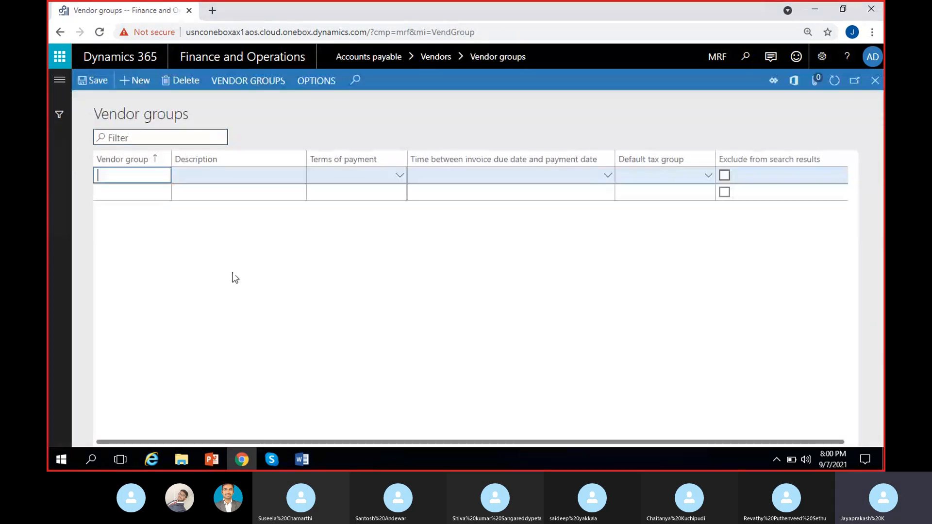
{"action": "left_click", "coordinate": [179, 81]}
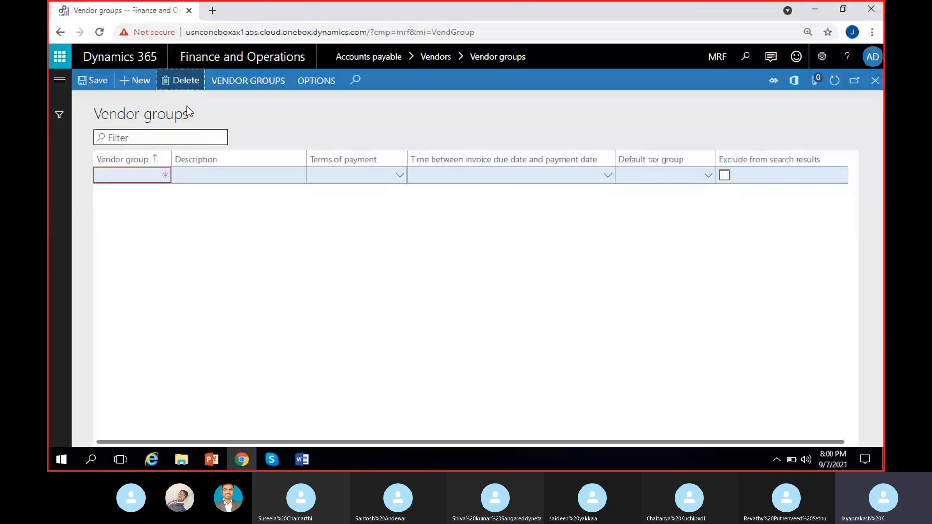
{"action": "left_click", "coordinate": [136, 178]}
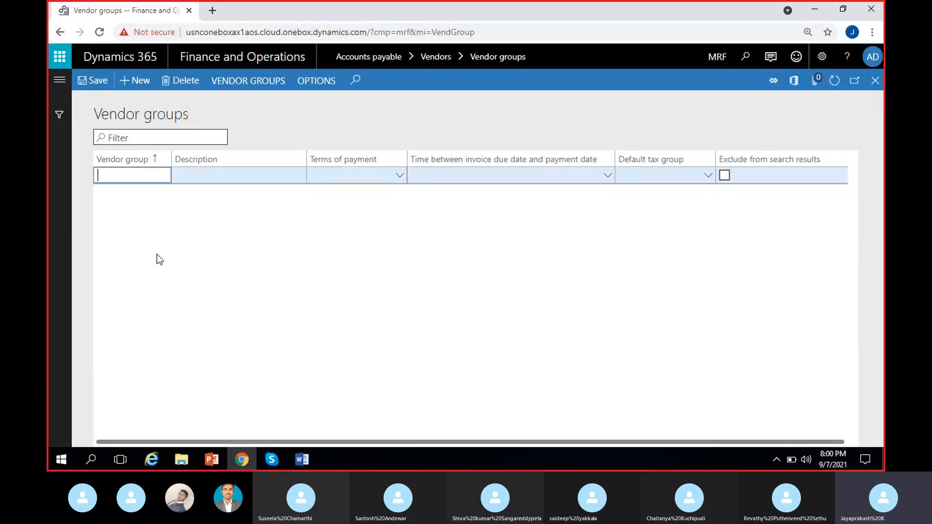
{"action": "type", "text": "01"}
{"action": "key", "text": "Tab"}
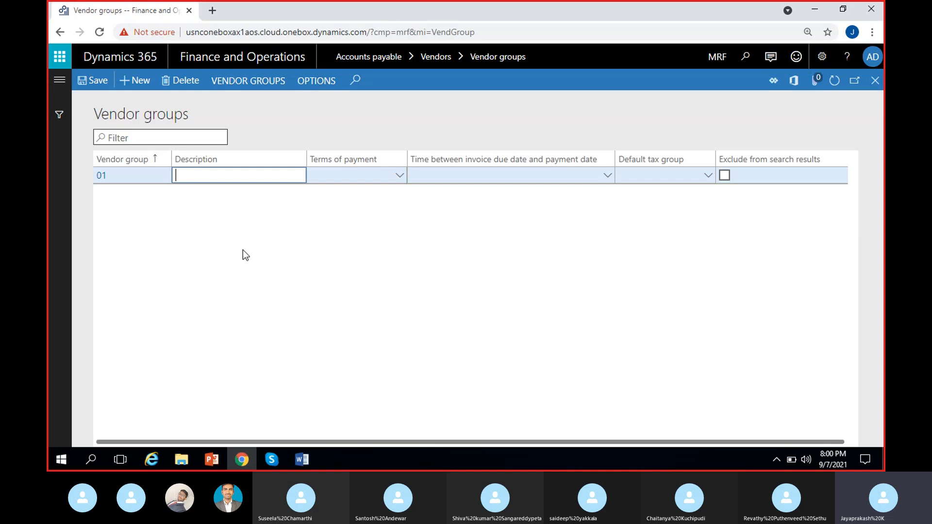
{"action": "type", "text": "Domestic Vendor gro"}
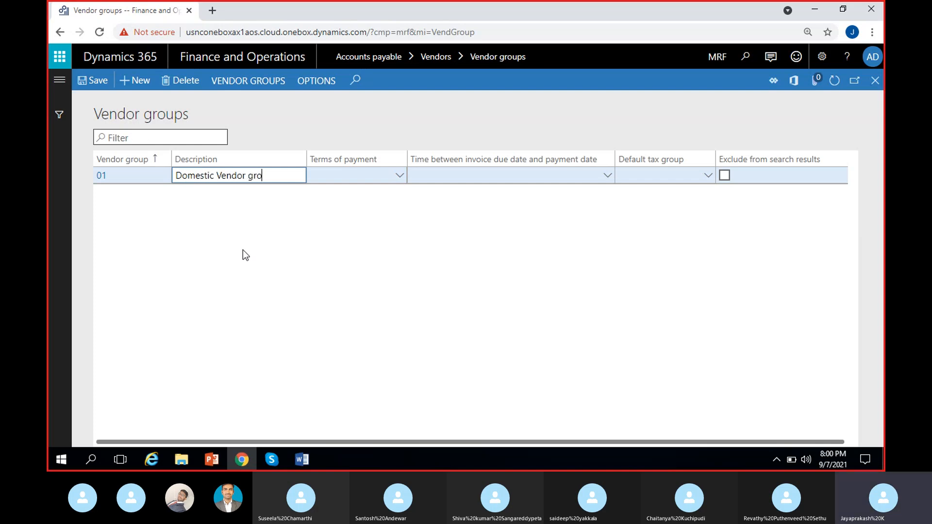
{"action": "type", "text": "up"}
{"action": "left_click", "coordinate": [96, 83]}
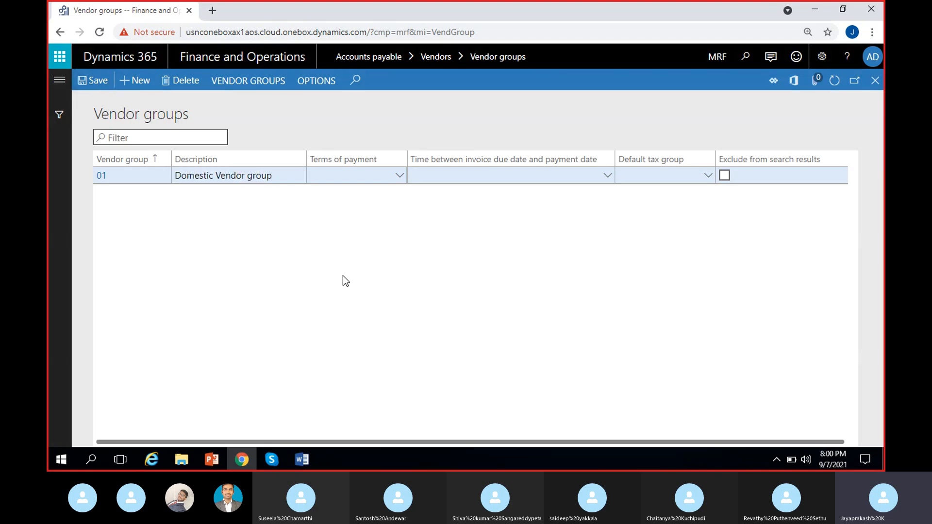
Close vendor groups, open All vendors, and start a new vendor record.
{"action": "left_click", "coordinate": [876, 80]}
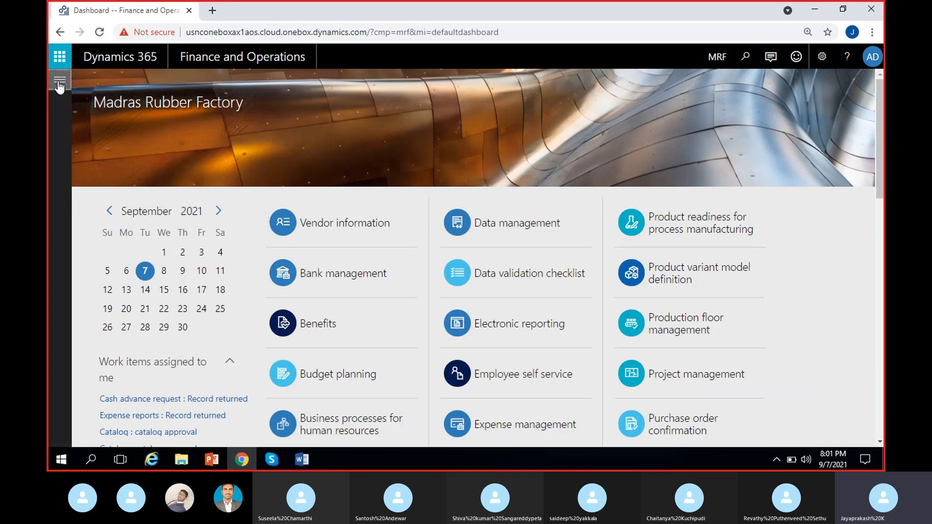
{"action": "left_click", "coordinate": [60, 84]}
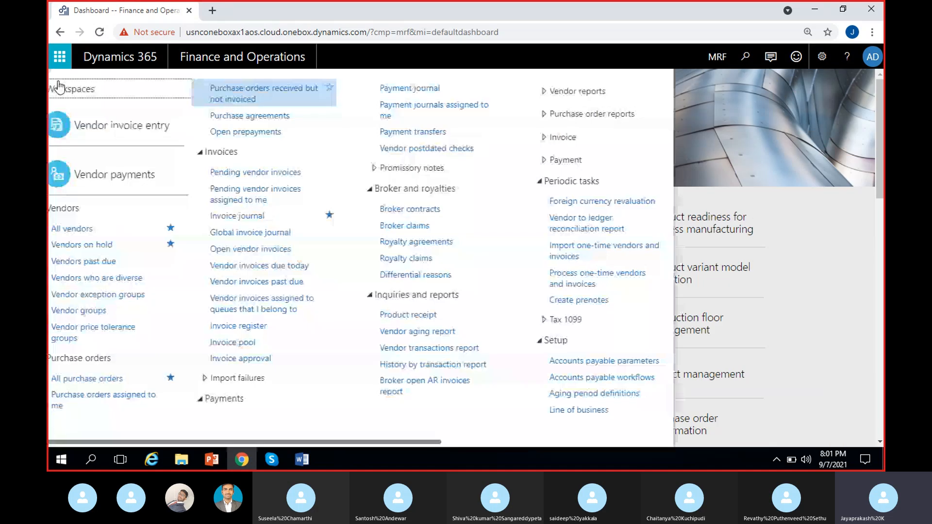
{"action": "left_click", "coordinate": [242, 229]}
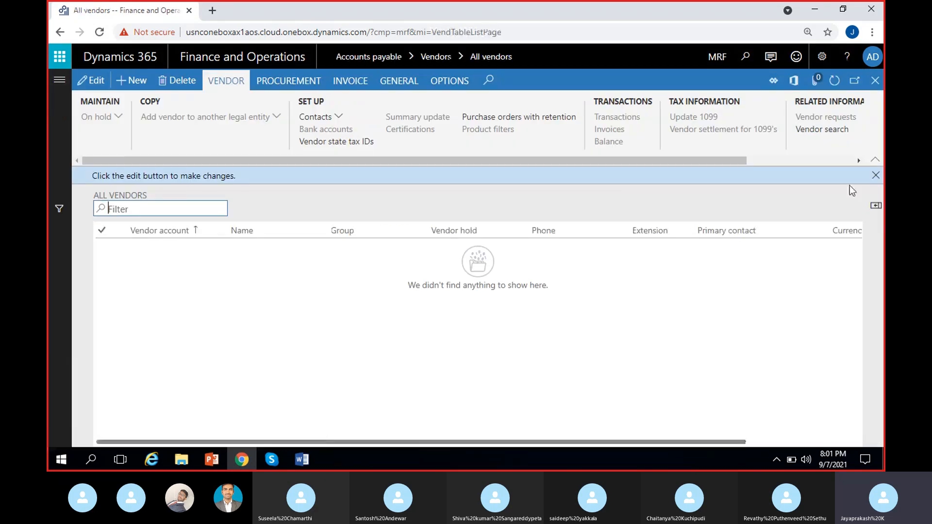
{"action": "left_click", "coordinate": [876, 176]}
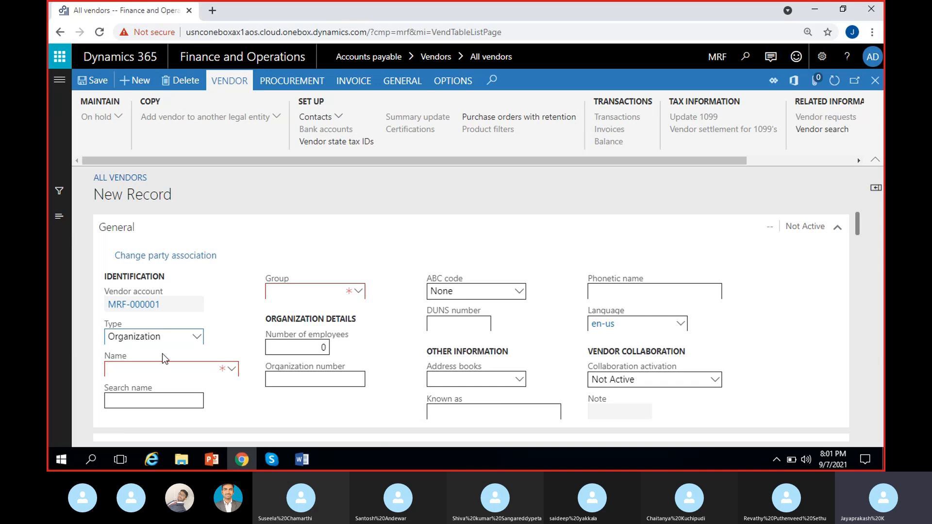
Enter "Maruthi suzuki" as the new vendor's name.
{"action": "left_click", "coordinate": [144, 372]}
{"action": "left_click", "coordinate": [223, 387]}
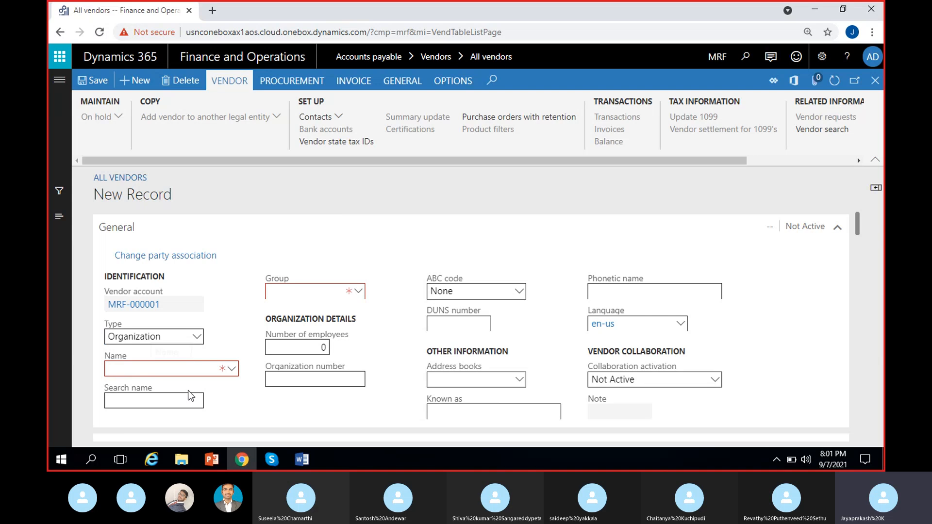
{"action": "scroll", "coordinate": [237, 394], "scroll_direction": "down", "scroll_amount": 1}
{"action": "scroll", "coordinate": [231, 360], "scroll_direction": "up", "scroll_amount": 1}
{"action": "left_click", "coordinate": [144, 366]}
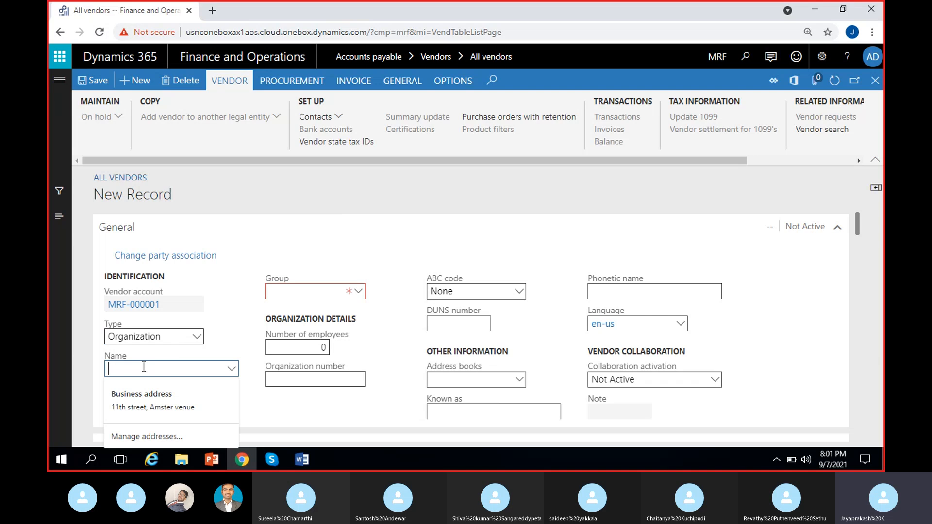
{"action": "type", "text": "D"}
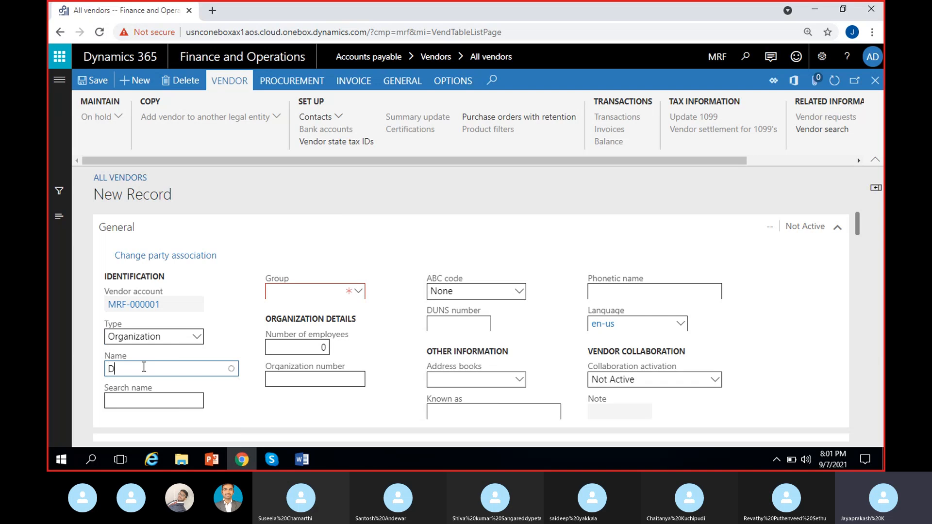
{"action": "key", "text": "BackSpace"}
{"action": "type", "text": "Maruthi"}
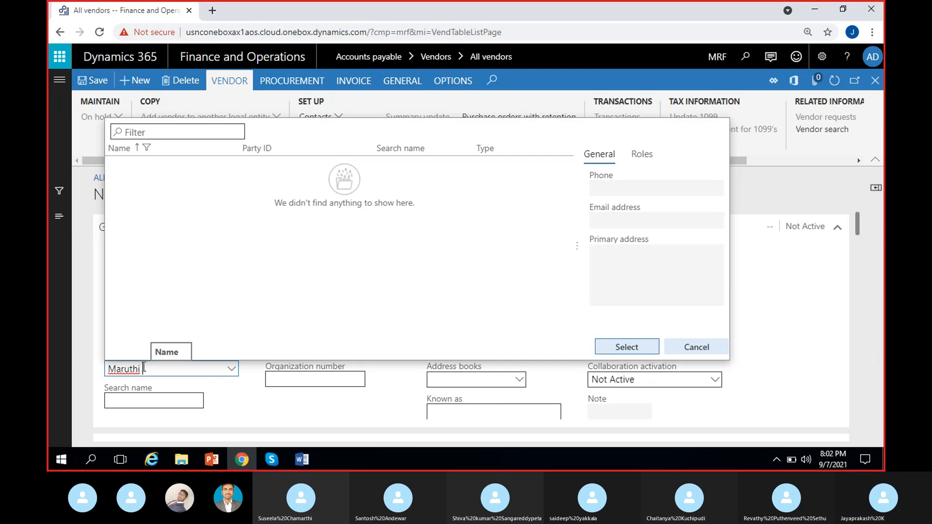
{"action": "type", "text": "su"}
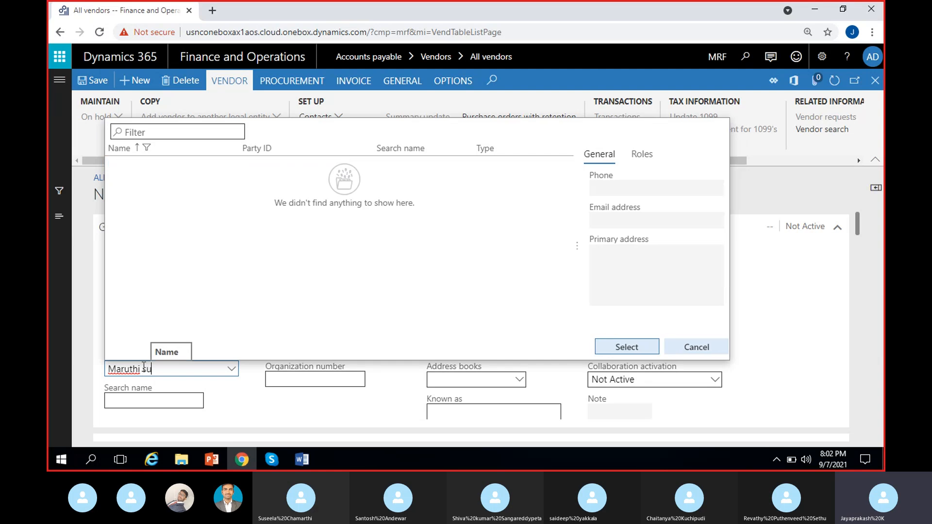
{"action": "type", "text": "zuki"}
{"action": "left_click", "coordinate": [240, 394]}
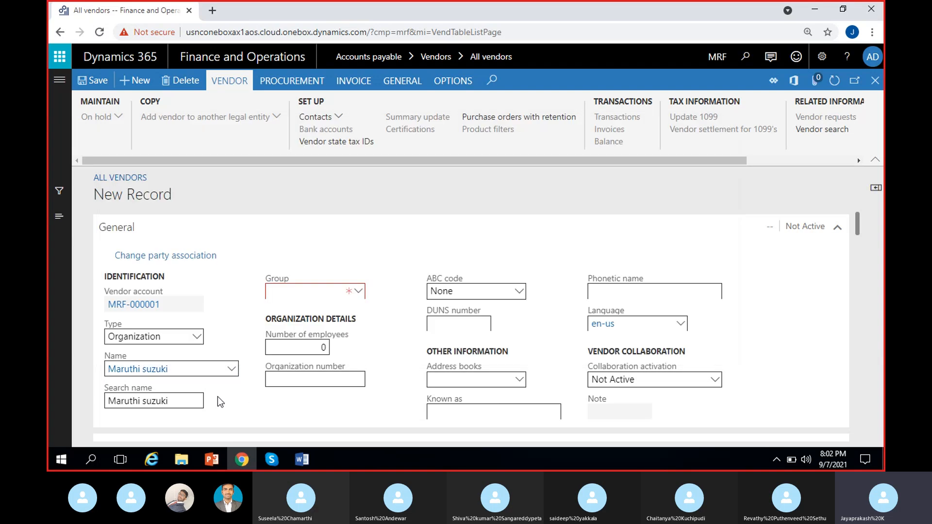
Assign vendor group 01 to the vendor and save the record.
{"action": "left_click", "coordinate": [288, 292]}
{"action": "left_click", "coordinate": [358, 292]}
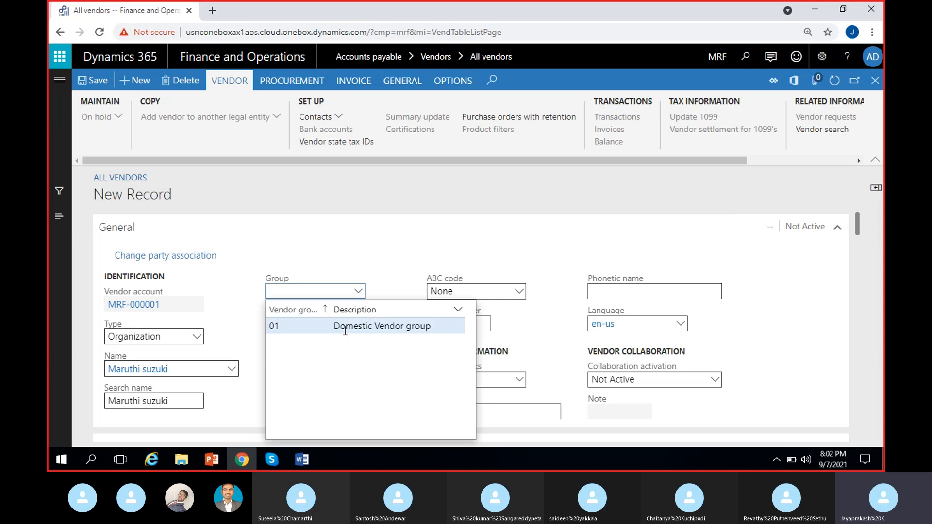
{"action": "left_click", "coordinate": [384, 327]}
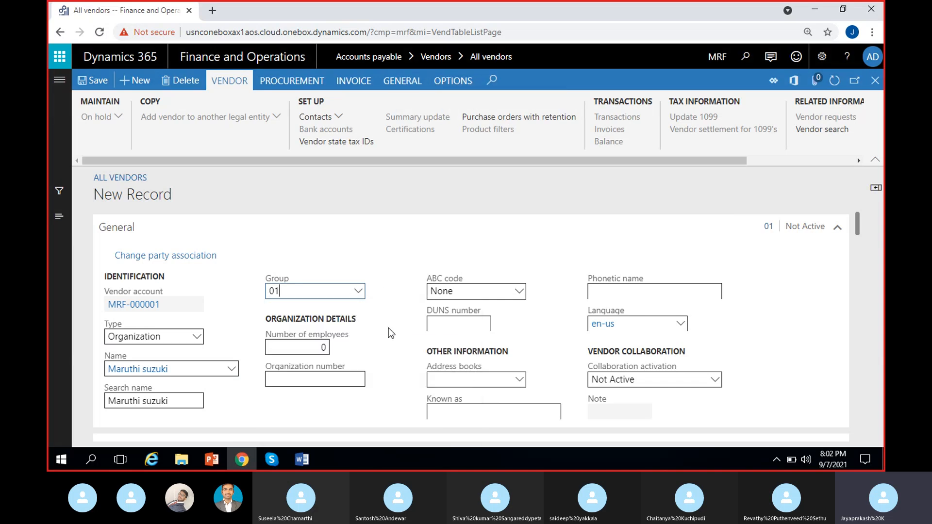
{"action": "left_click", "coordinate": [93, 84]}
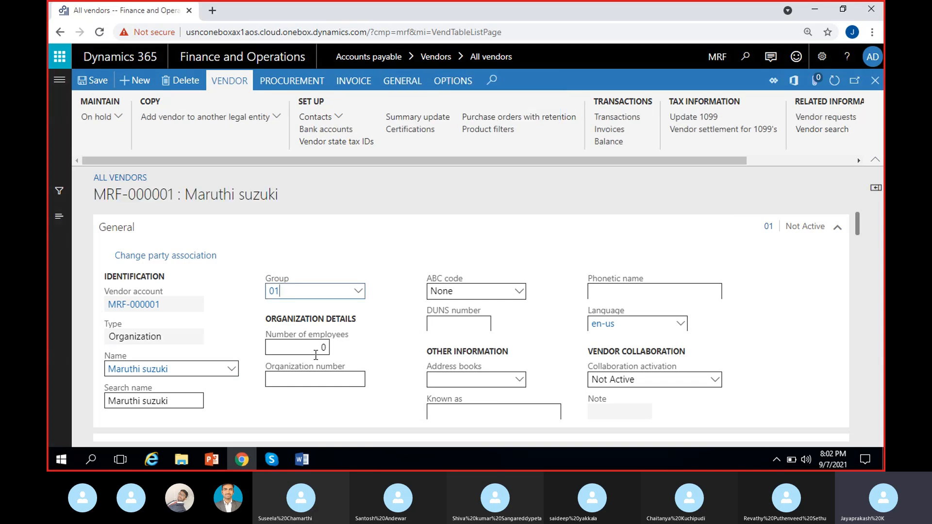
Close the vendor record and review the All vendors list.
{"action": "left_click_drag", "start_coordinate": [97, 197], "coordinate": [384, 199]}
{"action": "left_click", "coordinate": [456, 194]}
{"action": "left_click", "coordinate": [876, 80]}
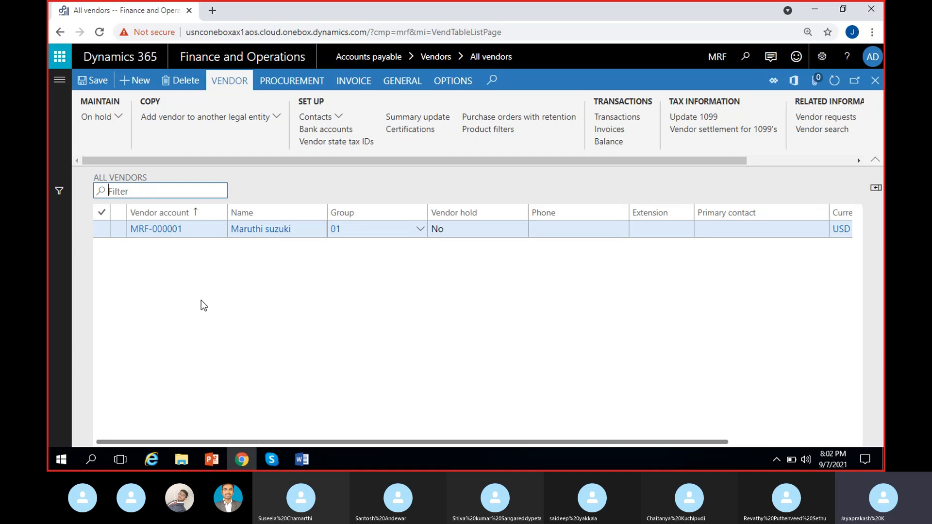
{"action": "scroll", "coordinate": [275, 318], "scroll_direction": "right", "scroll_amount": 3}
{"action": "scroll", "coordinate": [274, 318], "scroll_direction": "left", "scroll_amount": 3}
Open the Vendor posting profiles setup page from Accounts payable.
{"action": "left_click", "coordinate": [59, 80]}
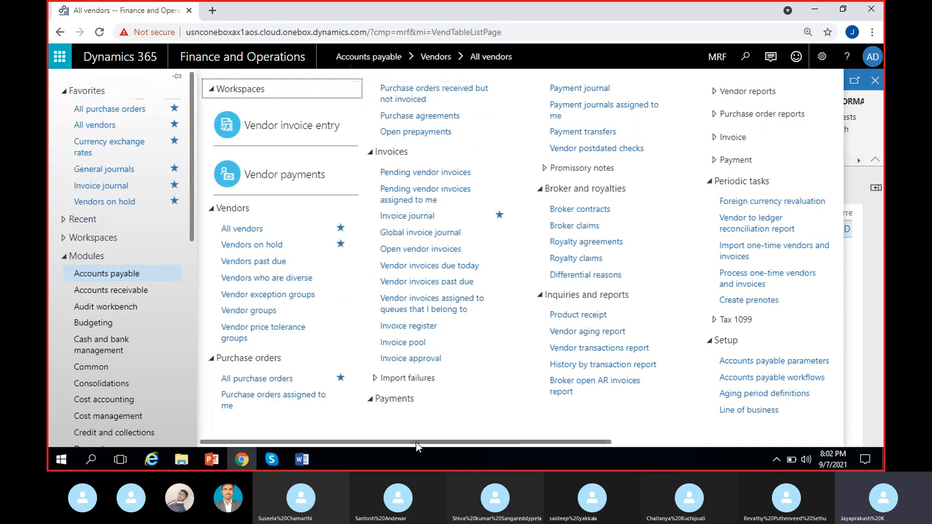
{"action": "left_click_drag", "start_coordinate": [415, 442], "coordinate": [562, 450]}
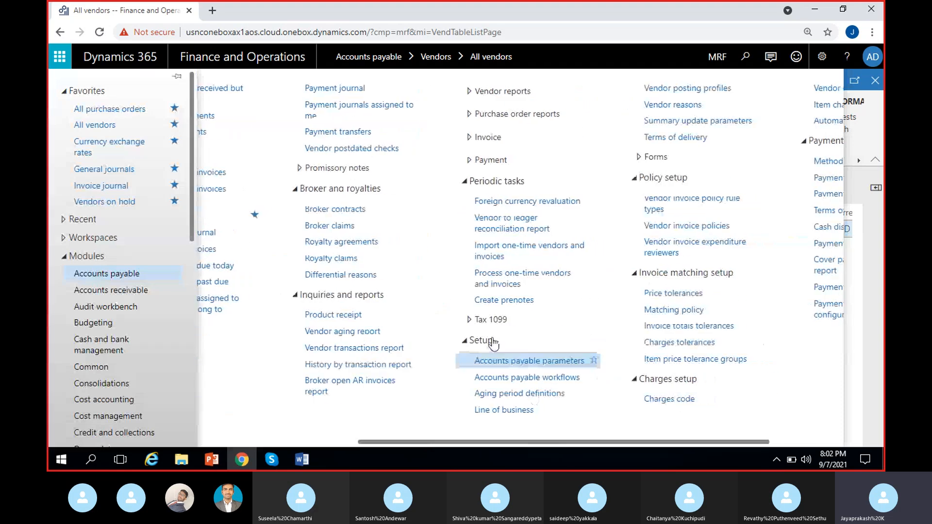
{"action": "left_click", "coordinate": [718, 88]}
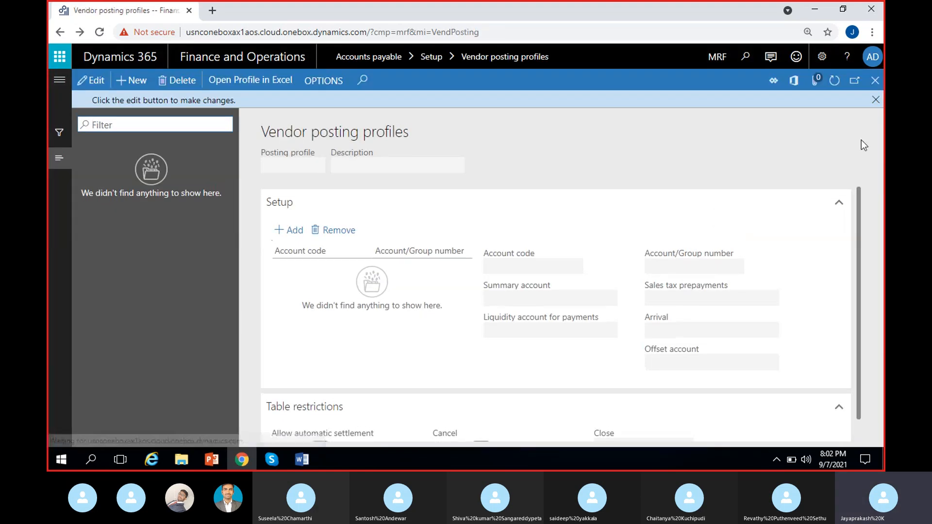
{"action": "left_click", "coordinate": [876, 100]}
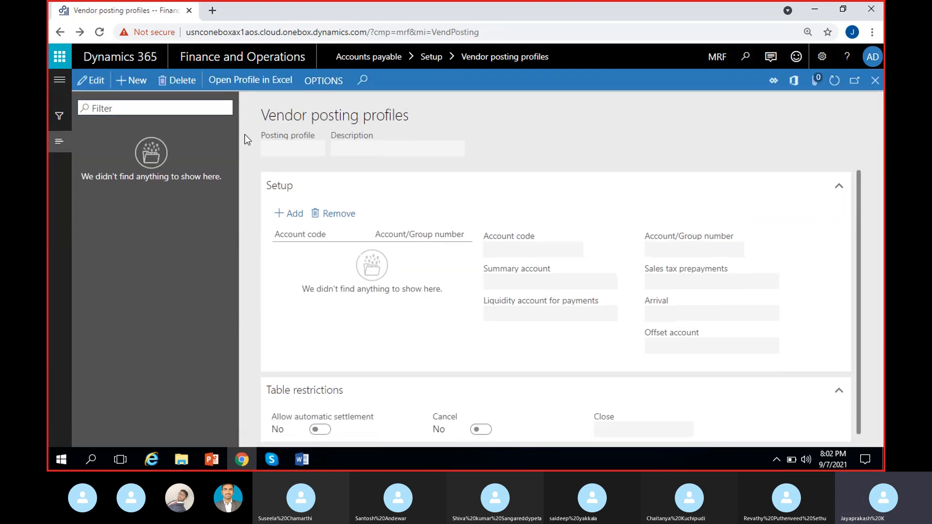
Create a new posting profile GEN with description "General Posting profile".
{"action": "key", "text": "alt+n"}
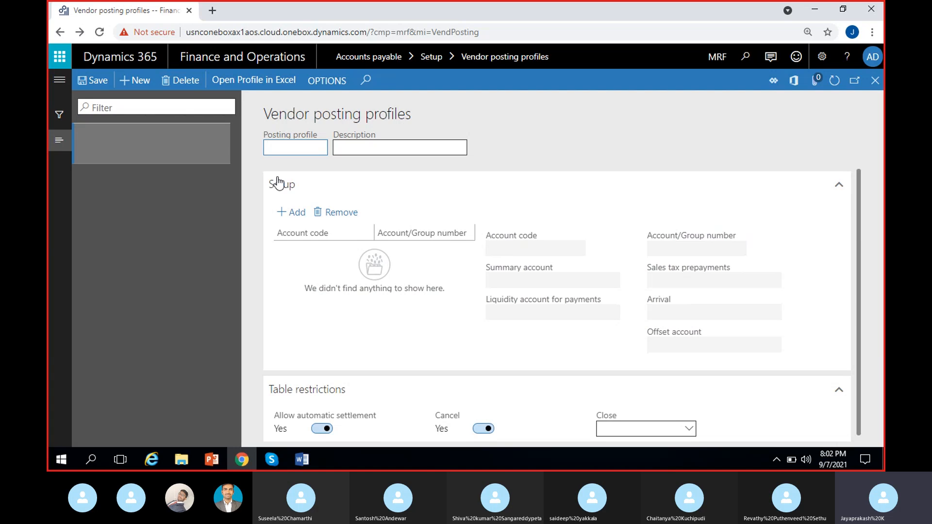
{"action": "type", "text": "GEN"}
{"action": "left_click", "coordinate": [345, 148]}
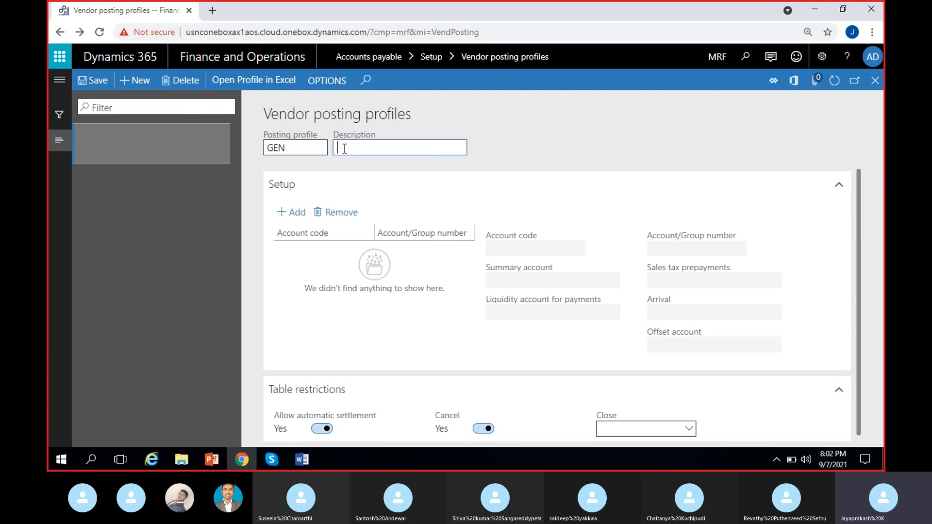
{"action": "type", "text": "GEneral PF"}
{"action": "key", "text": "BackSpace"}
{"action": "key", "text": "BackSpace"}
{"action": "key", "text": "BackSpace"}
{"action": "key", "text": "BackSpace"}
{"action": "key", "text": "BackSpace"}
{"action": "key", "text": "BackSpace"}
{"action": "key", "text": "BackSpace"}
{"action": "type", "text": "eneral Posting pr"}
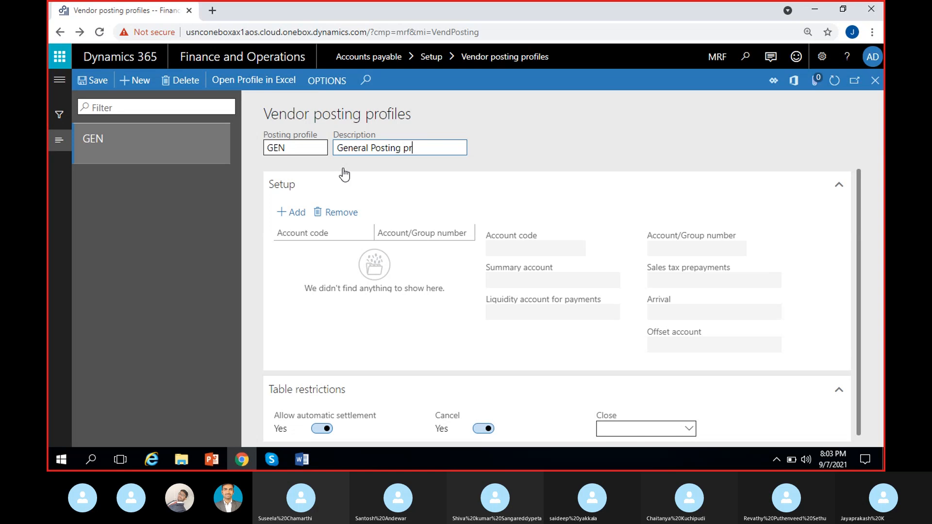
{"action": "type", "text": "file"}
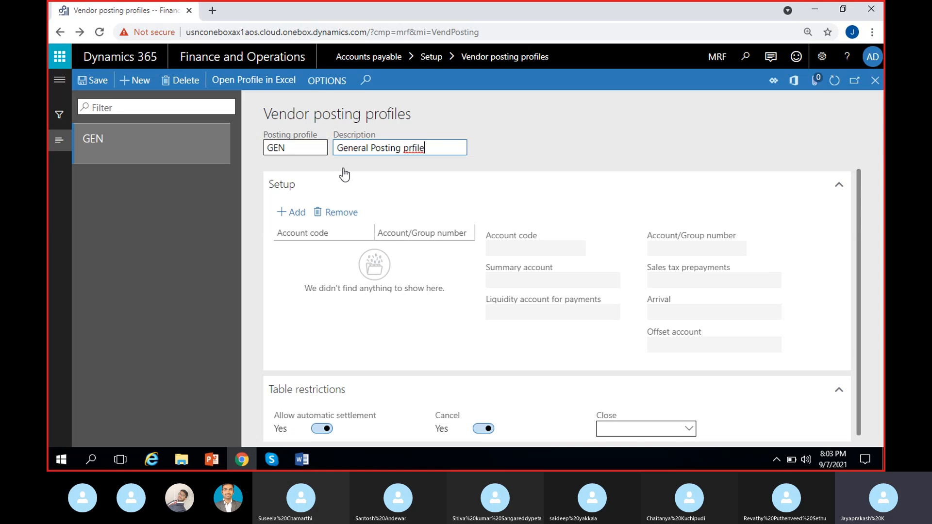
{"action": "key", "text": "Left"}
{"action": "key", "text": "Left"}
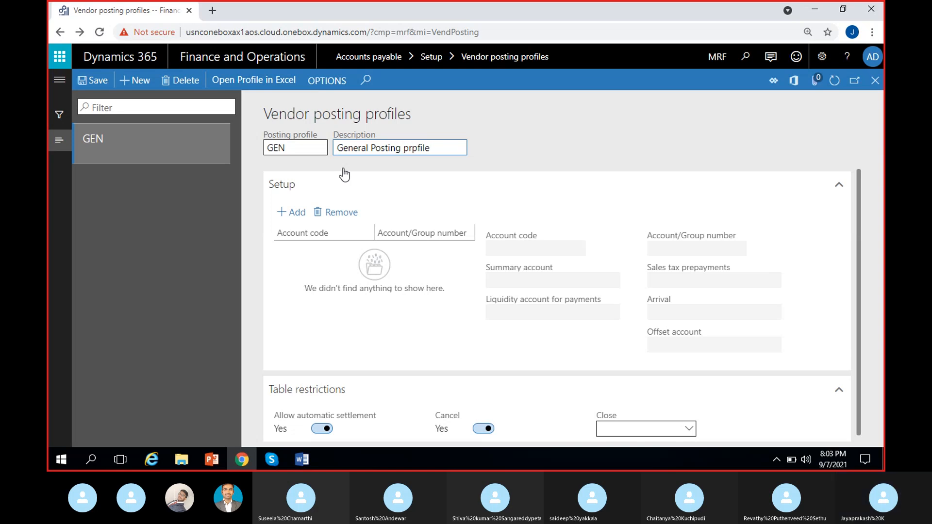
{"action": "type", "text": "o"}
Add a setup line to the GEN posting profile with account code All and summary account 200000 Accounts payable.
{"action": "left_click", "coordinate": [285, 278]}
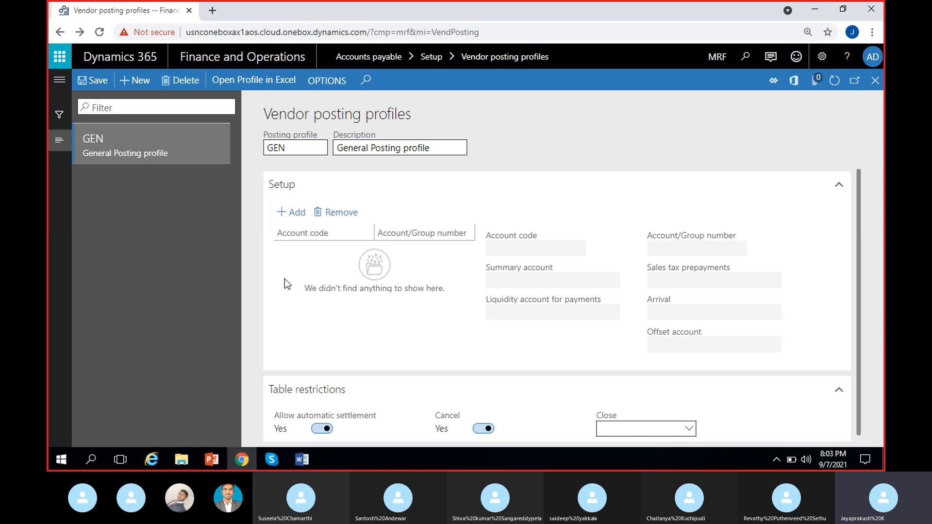
{"action": "left_click", "coordinate": [301, 213]}
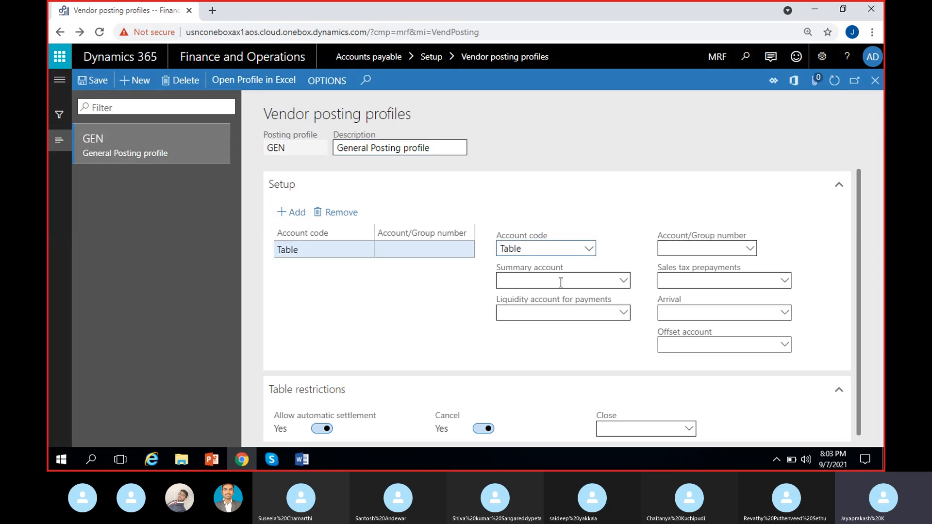
{"action": "left_click", "coordinate": [589, 249]}
{"action": "left_click", "coordinate": [525, 293]}
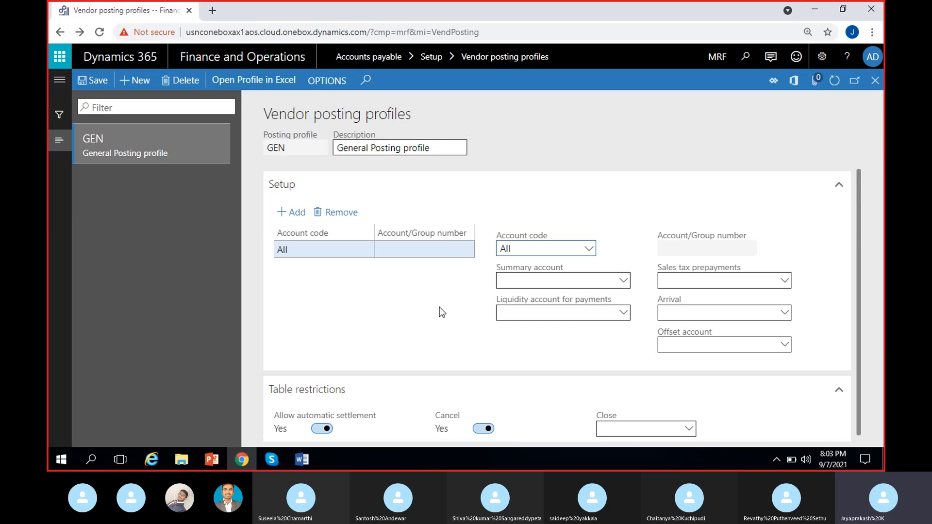
{"action": "left_click", "coordinate": [581, 280]}
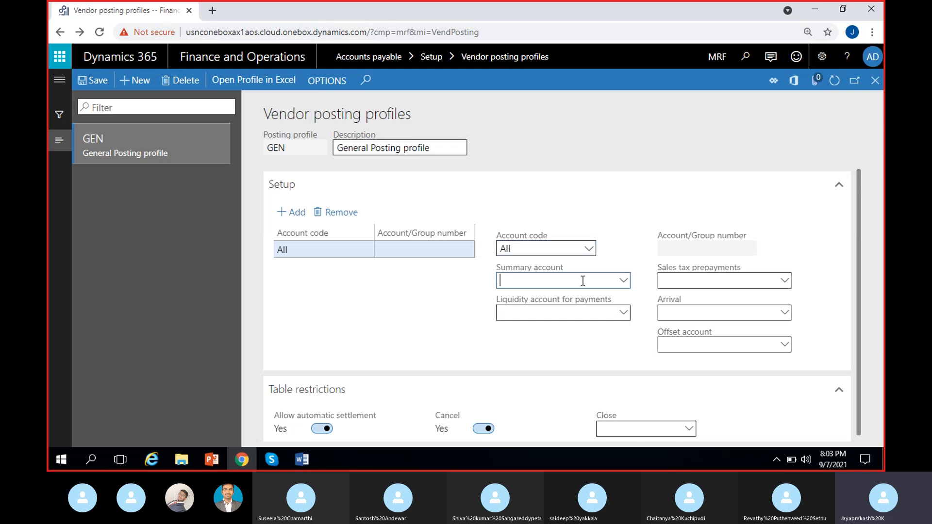
{"action": "left_click", "coordinate": [623, 282]}
{"action": "type", "text": "acc"}
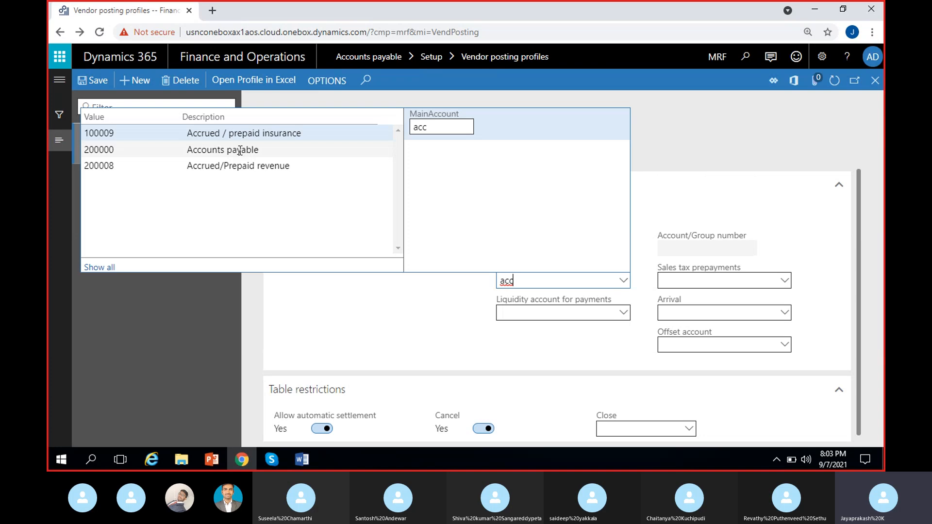
{"action": "left_click", "coordinate": [240, 150]}
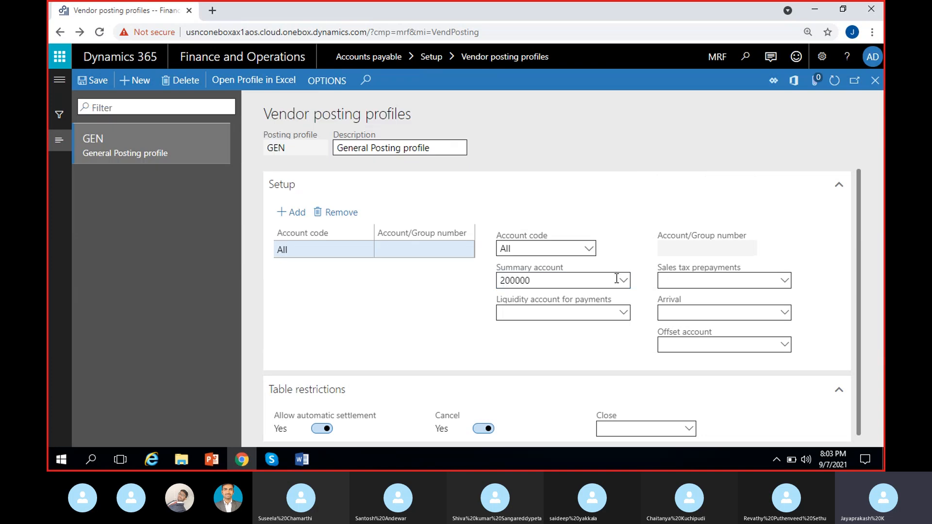
Open the details of summary main account 200000 to review its account type and settings.
{"action": "right_click", "coordinate": [619, 281]}
{"action": "left_click", "coordinate": [660, 341]}
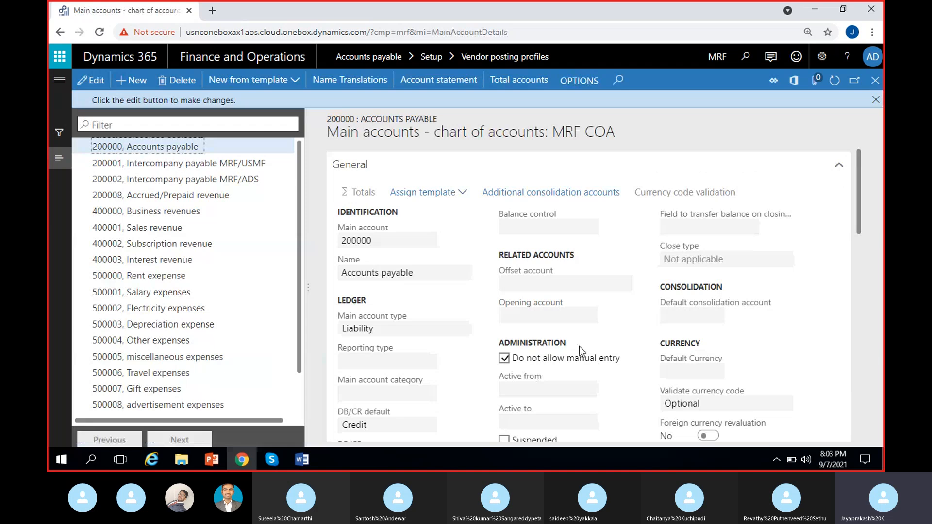
{"action": "left_click", "coordinate": [876, 99]}
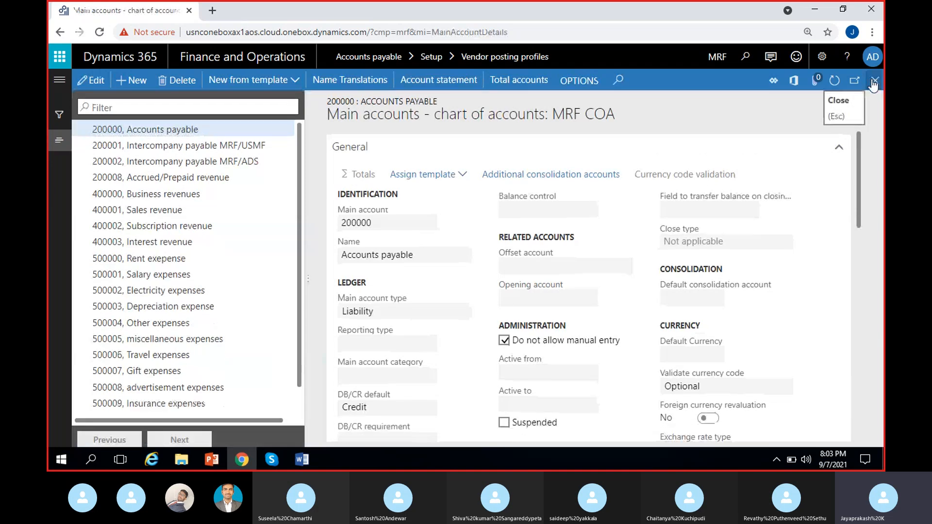
{"action": "left_click", "coordinate": [876, 80]}
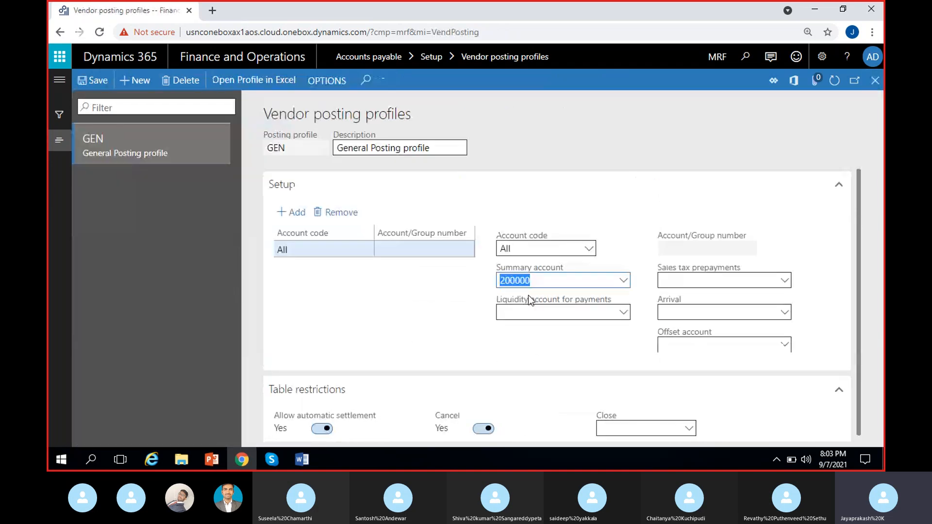
{"action": "left_click", "coordinate": [536, 287]}
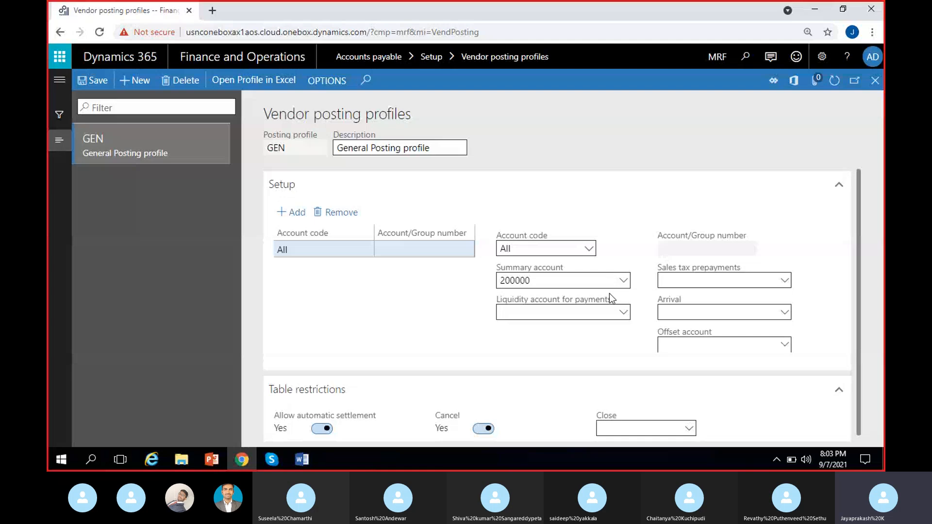
{"action": "right_click", "coordinate": [622, 282]}
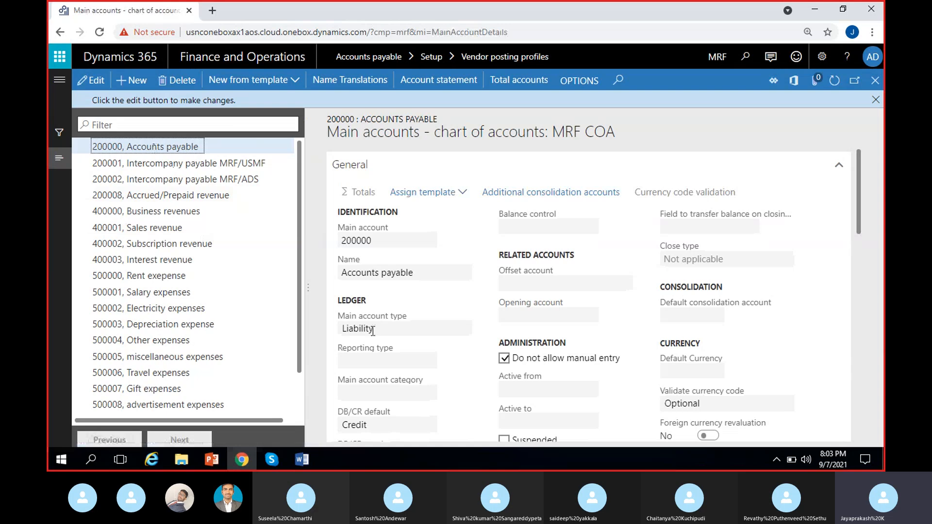
{"action": "left_click", "coordinate": [344, 328]}
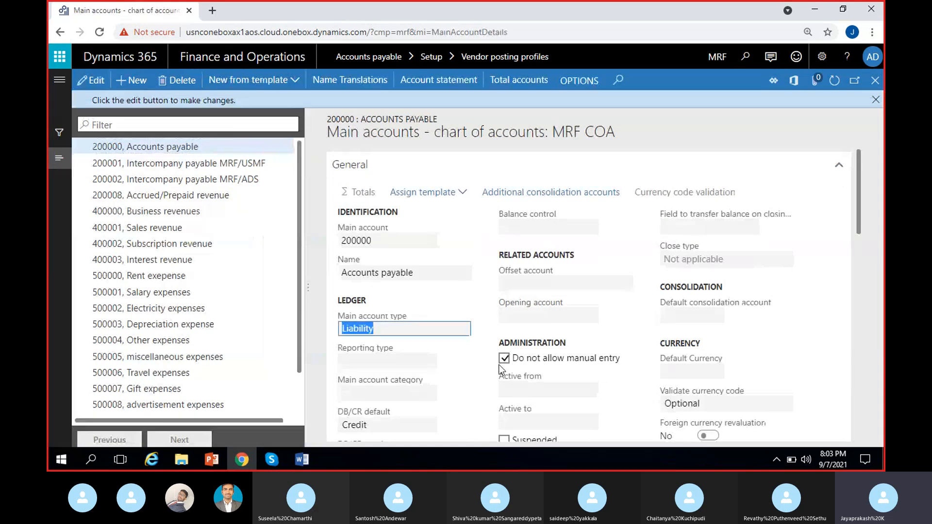
{"action": "left_click", "coordinate": [876, 99]}
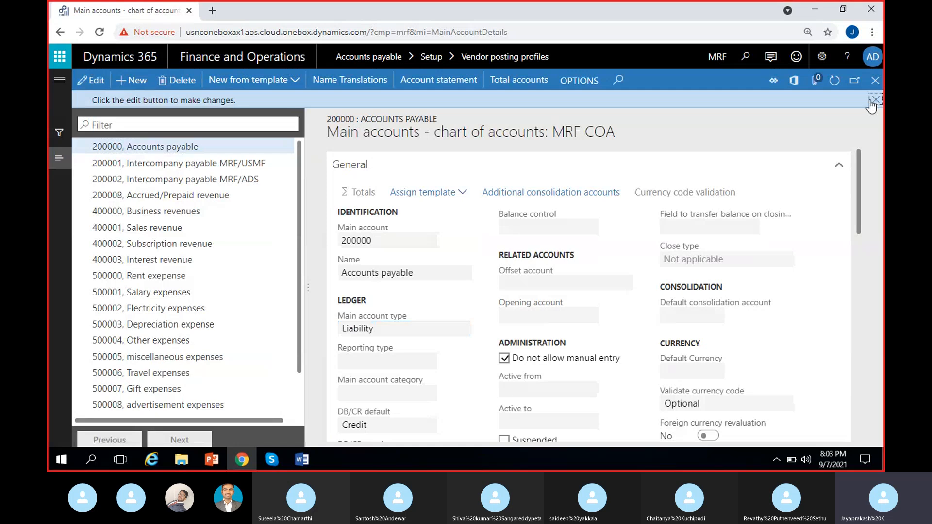
{"action": "left_click", "coordinate": [875, 81]}
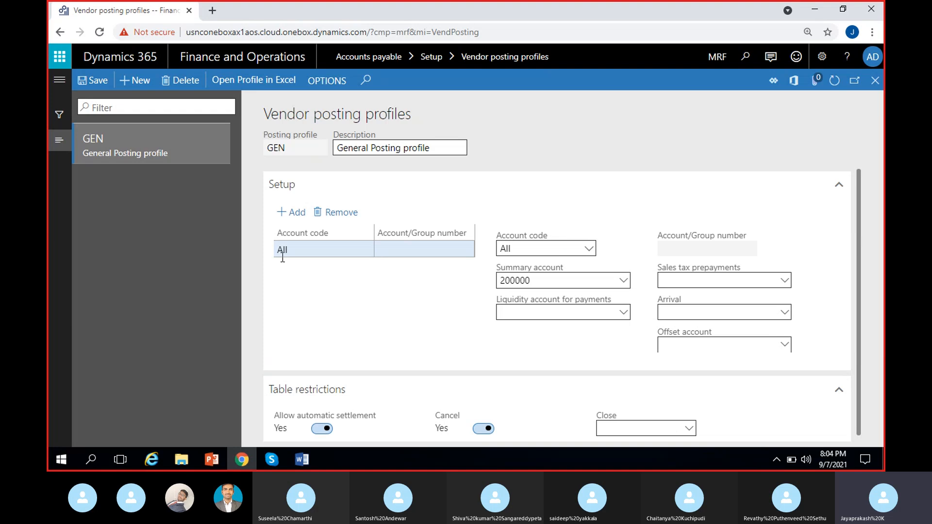
Save the GEN vendor posting profile.
{"action": "left_click", "coordinate": [312, 253]}
{"action": "left_click", "coordinate": [471, 286]}
{"action": "left_click", "coordinate": [98, 81]}
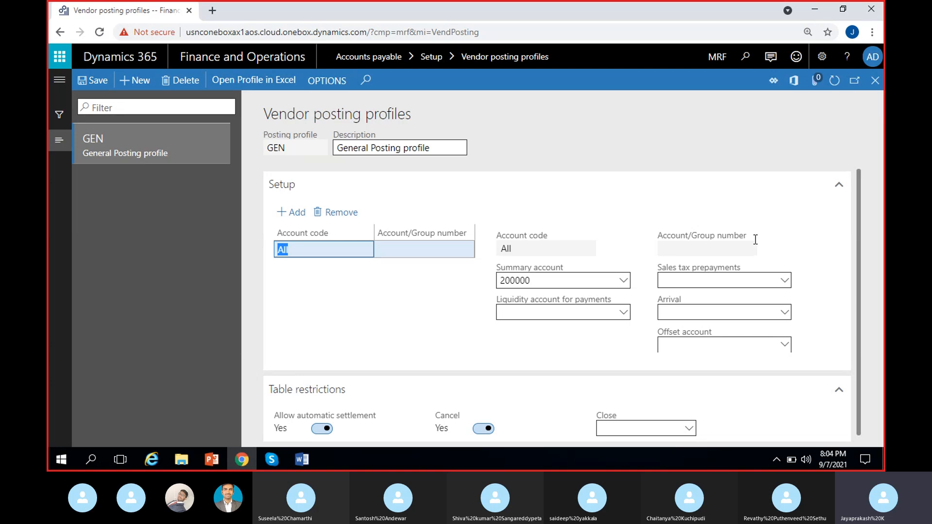
In Accounts payable parameters, set the ledger and sales tax posting profile to GEN and save.
{"action": "left_click", "coordinate": [56, 83]}
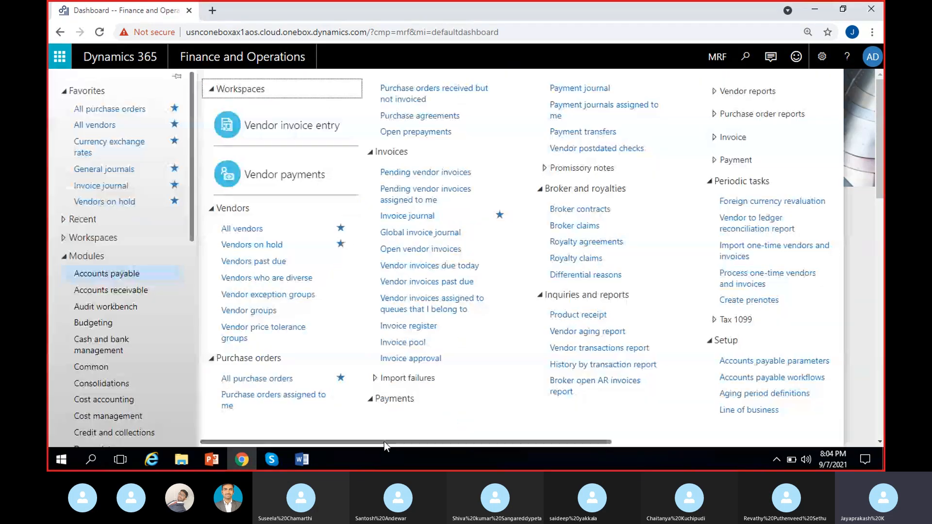
{"action": "left_click_drag", "start_coordinate": [383, 442], "coordinate": [597, 442]}
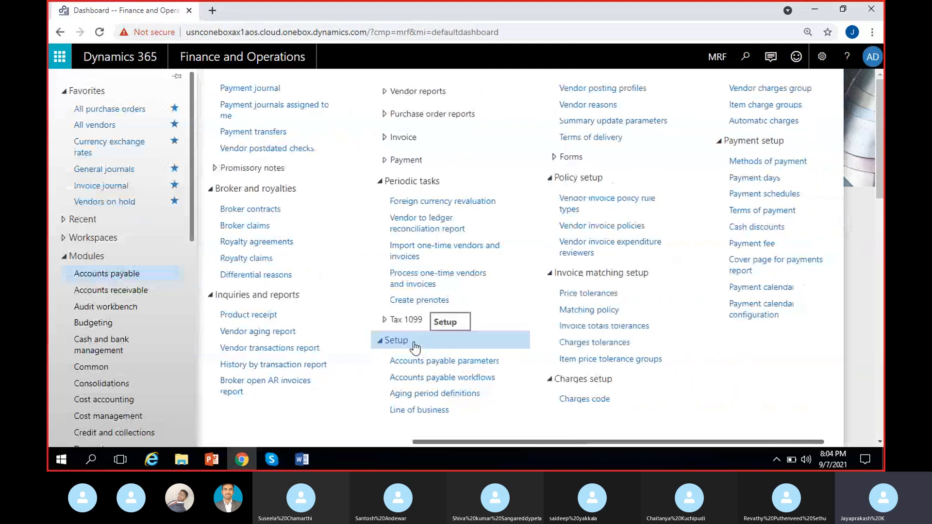
{"action": "left_click", "coordinate": [449, 366]}
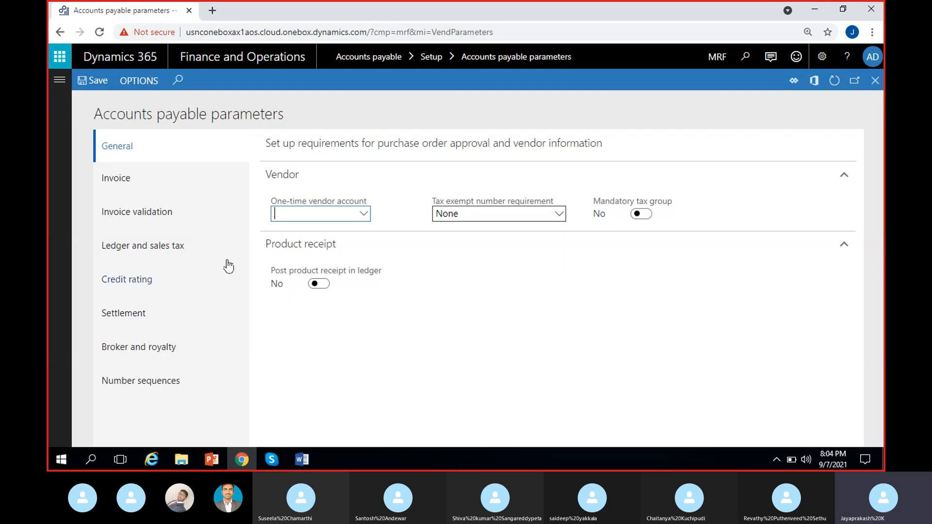
{"action": "left_click", "coordinate": [141, 250]}
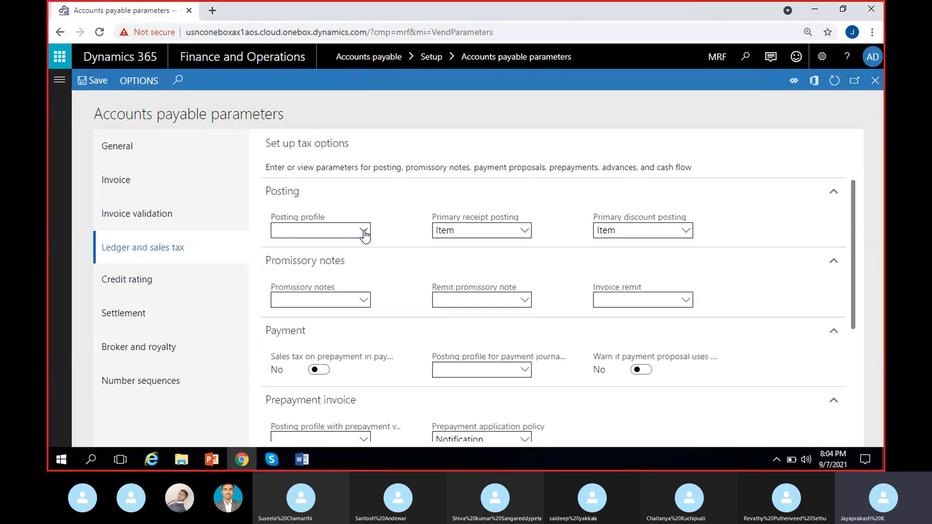
{"action": "left_click", "coordinate": [364, 231]}
{"action": "left_click", "coordinate": [372, 267]}
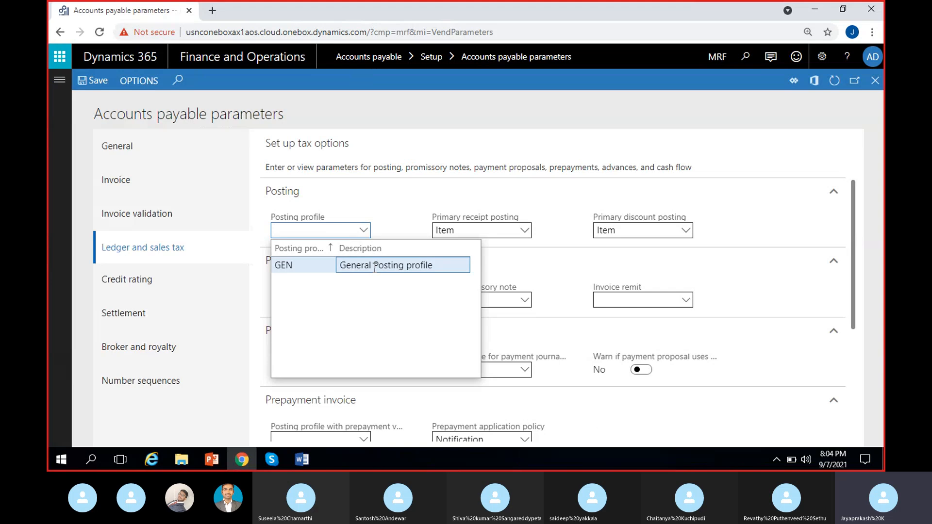
{"action": "left_click", "coordinate": [398, 227]}
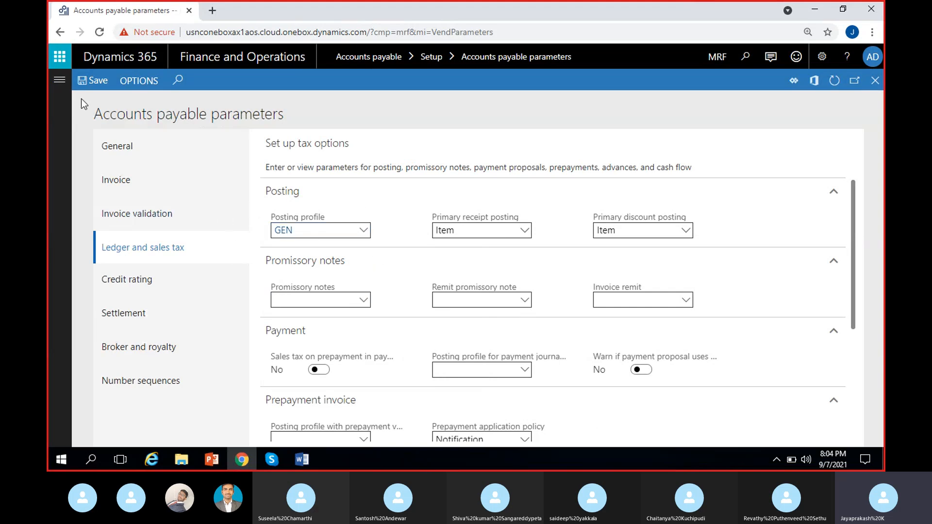
{"action": "left_click", "coordinate": [87, 81]}
{"action": "left_click_drag", "start_coordinate": [89, 117], "coordinate": [346, 115]}
{"action": "left_click", "coordinate": [366, 114]}
{"action": "left_click", "coordinate": [876, 83]}
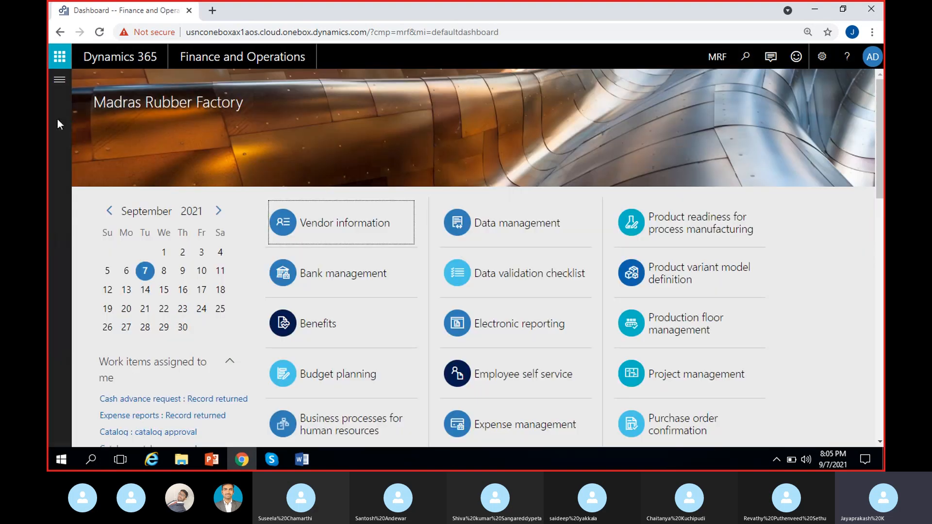
Open the Payment journal page and create a new journal batch.
{"action": "left_click", "coordinate": [60, 79]}
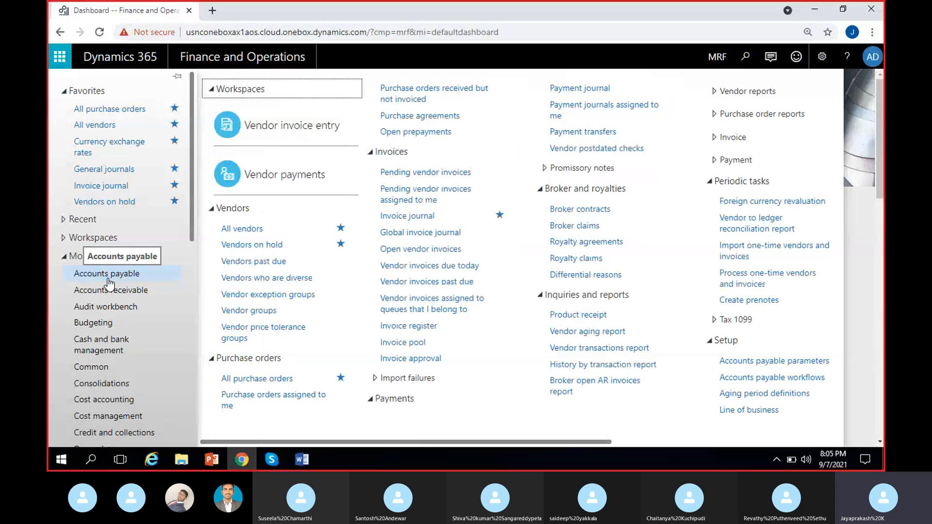
{"action": "left_click", "coordinate": [595, 93]}
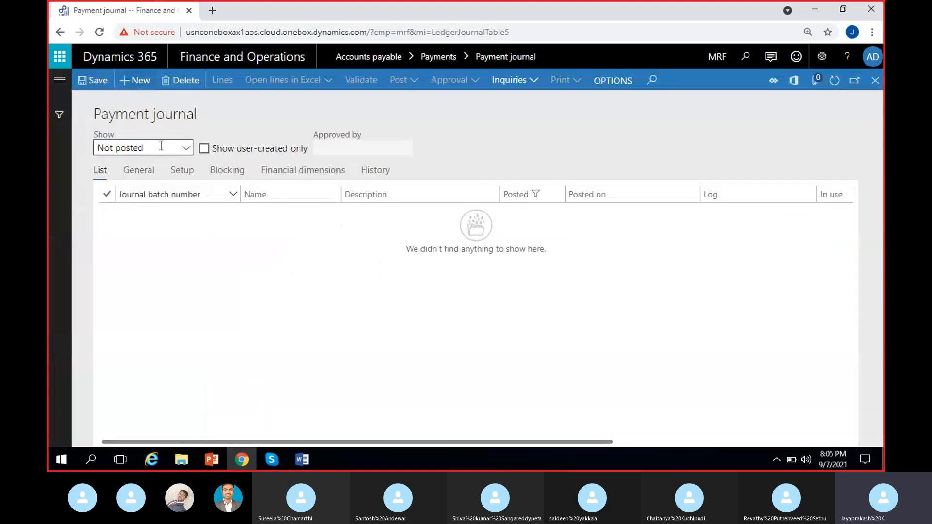
{"action": "left_click", "coordinate": [141, 82]}
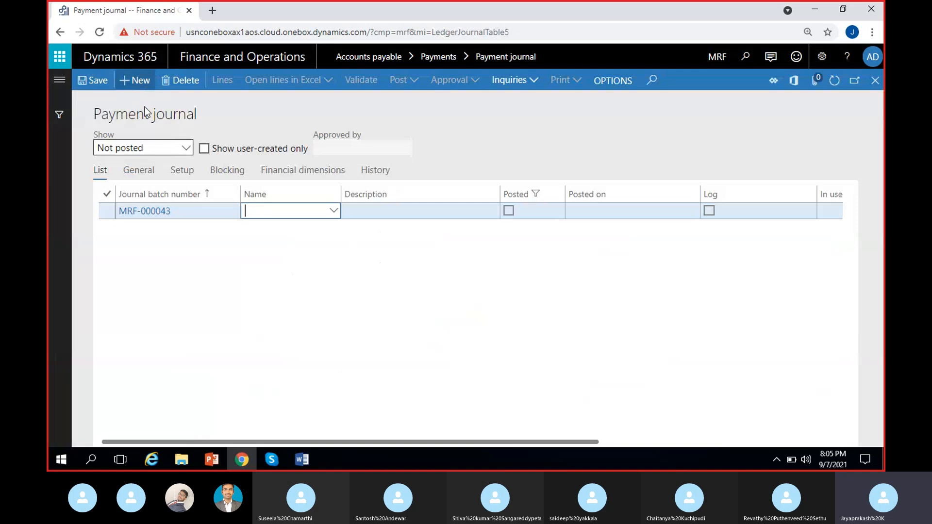
Open the journal names setup from the new journal batch's Name field.
{"action": "left_click", "coordinate": [333, 212]}
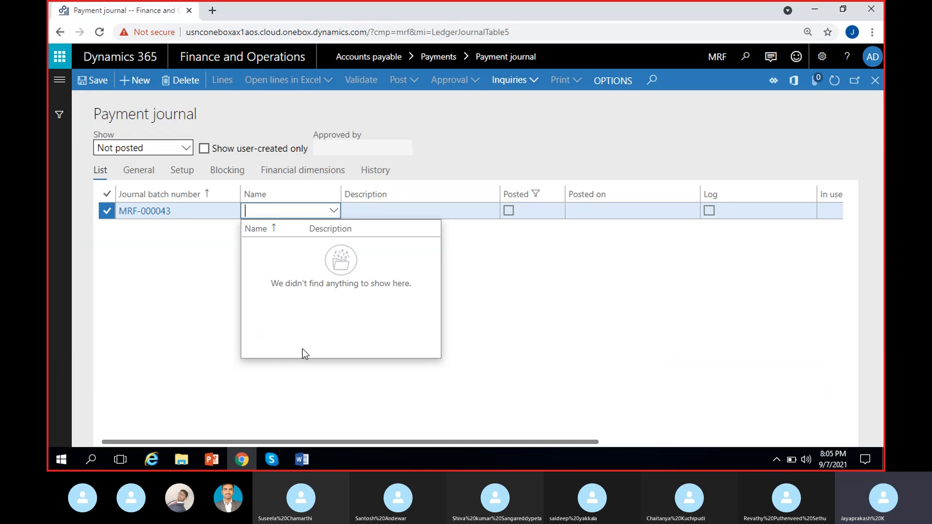
{"action": "left_click", "coordinate": [229, 323]}
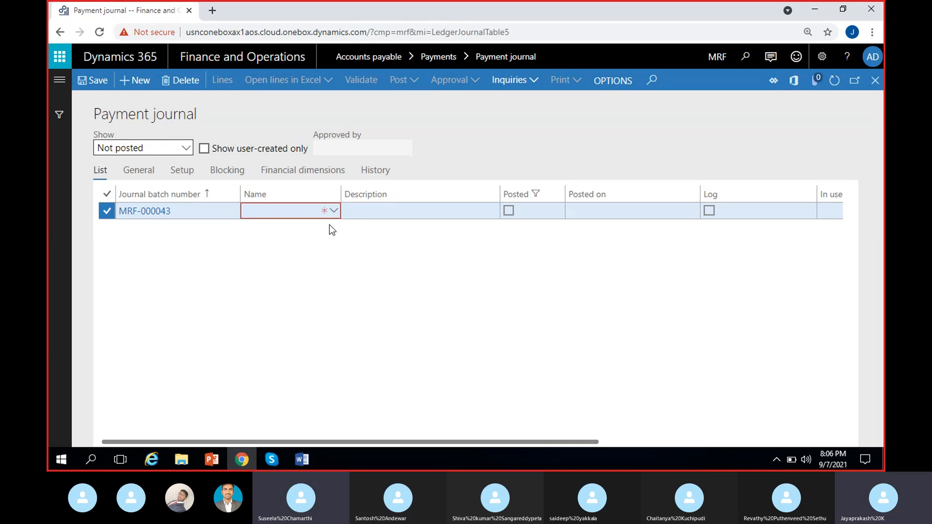
{"action": "left_click", "coordinate": [334, 211]}
{"action": "right_click", "coordinate": [335, 213]}
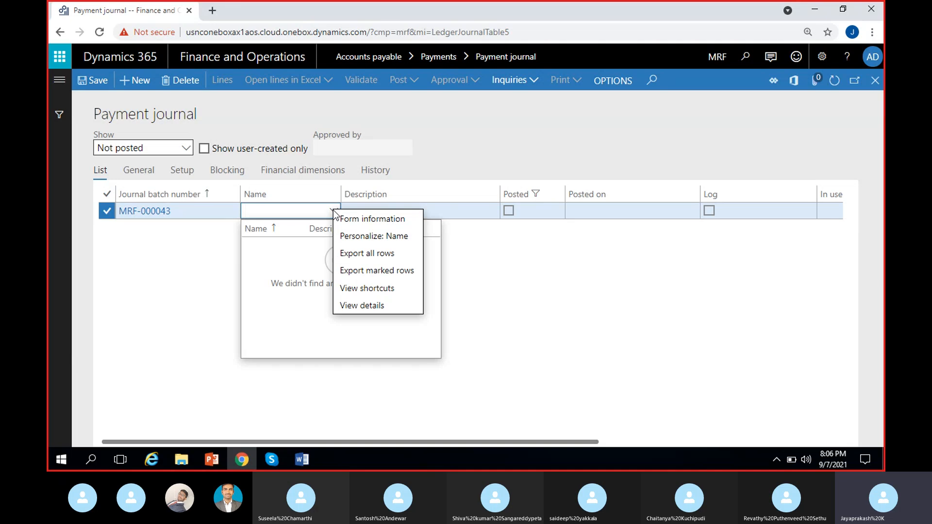
{"action": "left_click", "coordinate": [360, 306]}
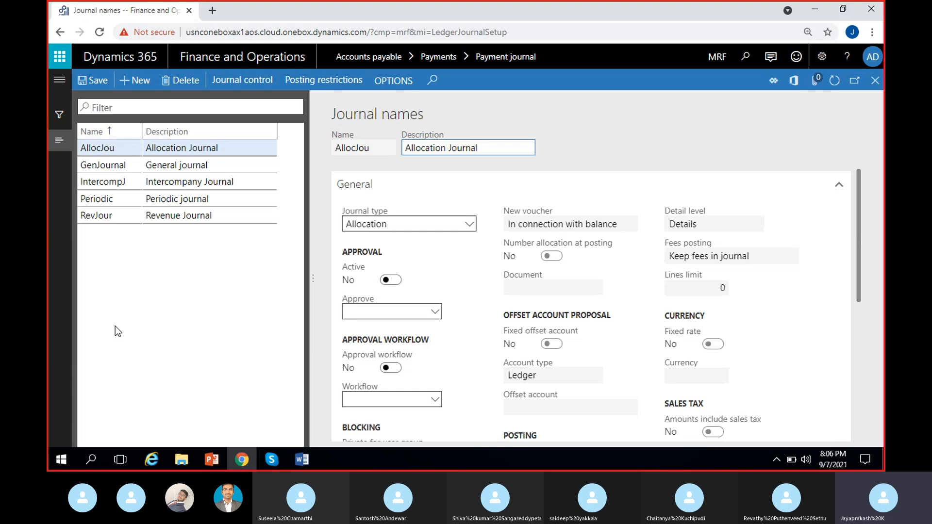
Add a new journal name VendPayJou with the description Vendor payment journal.
{"action": "left_click", "coordinate": [138, 81]}
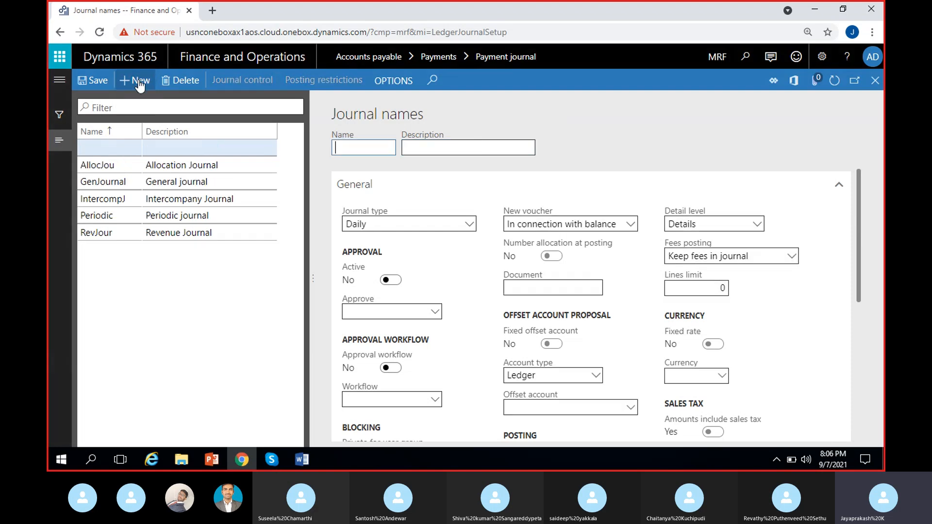
{"action": "type", "text": "Vend"}
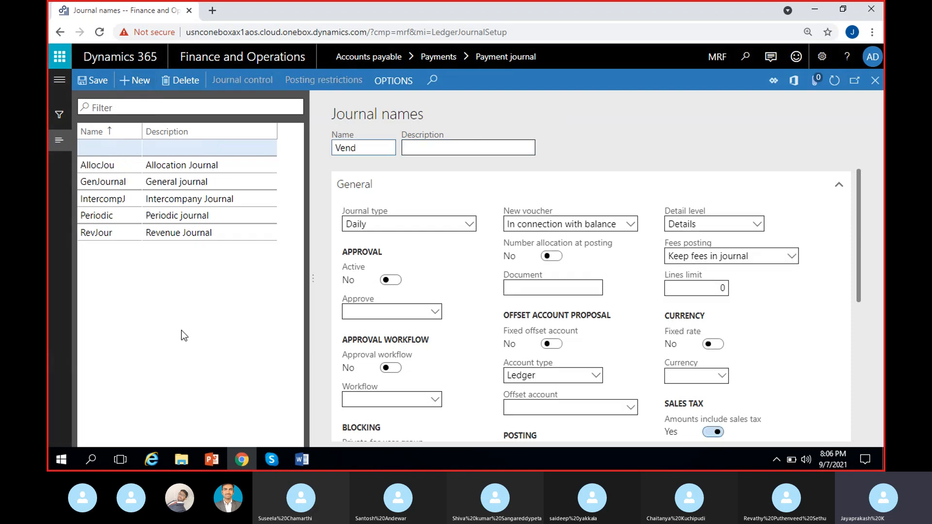
{"action": "type", "text": "PayJou"}
{"action": "left_click", "coordinate": [462, 147]}
{"action": "type", "text": "Ve"}
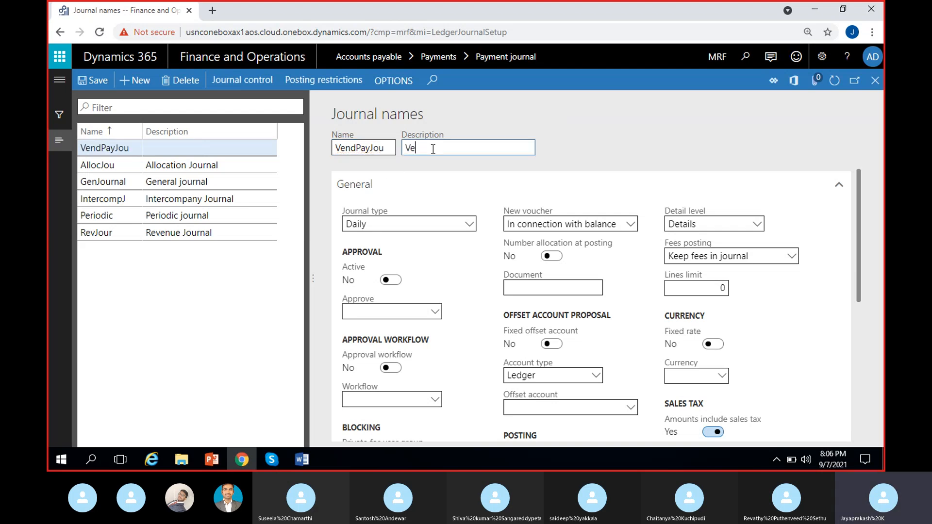
{"action": "type", "text": "nd"}
{"action": "type", "text": "er"}
{"action": "key", "text": "BackSpace"}
{"action": "key", "text": "BackSpace"}
{"action": "type", "text": "or"}
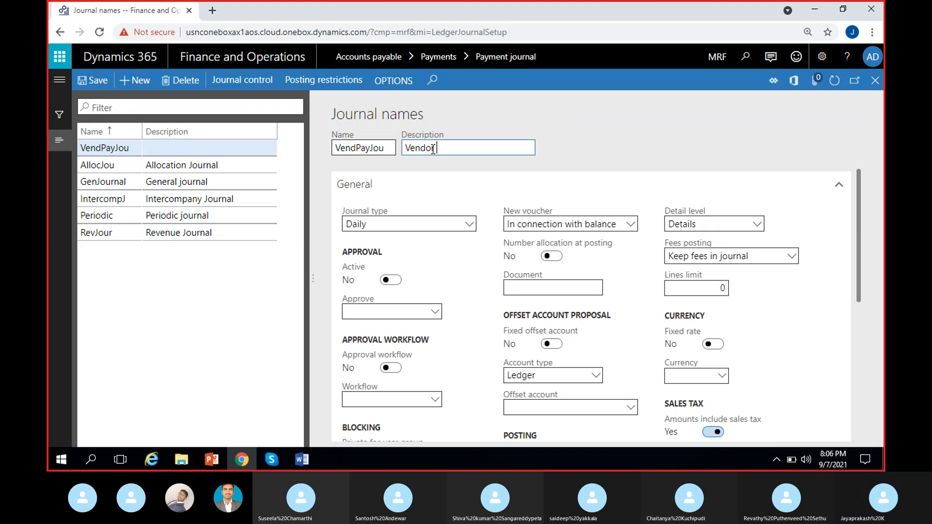
{"action": "type", "text": " payment "}
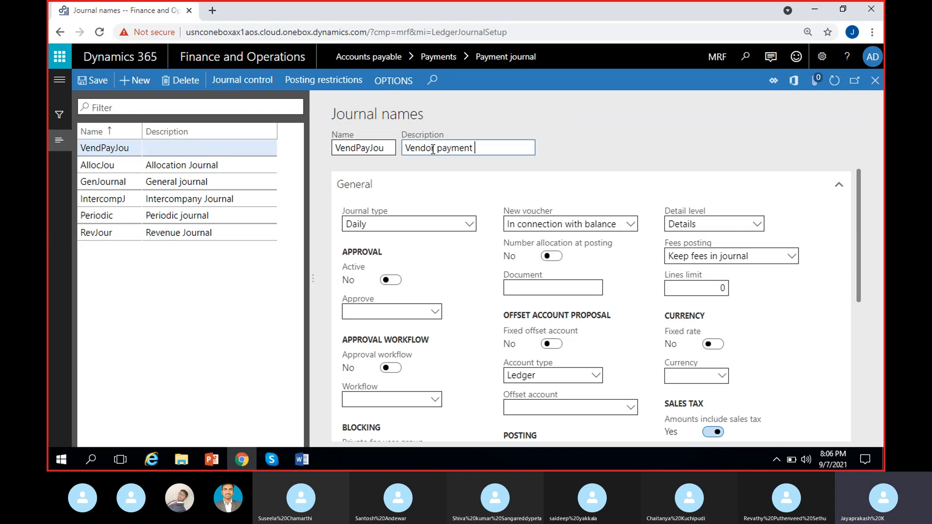
{"action": "type", "text": "journal"}
{"action": "left_click", "coordinate": [610, 141]}
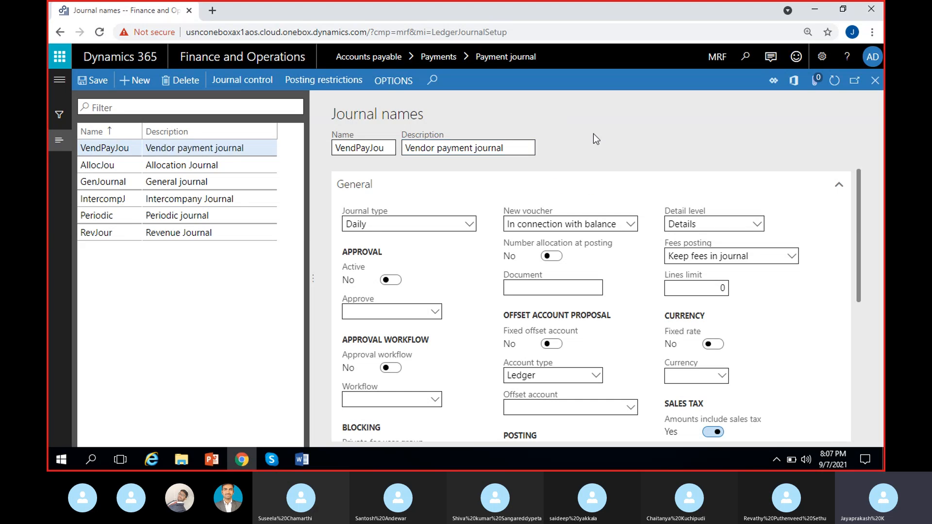
Set the journal type of VendPayJou to Vendor disbursement.
{"action": "left_click", "coordinate": [410, 224]}
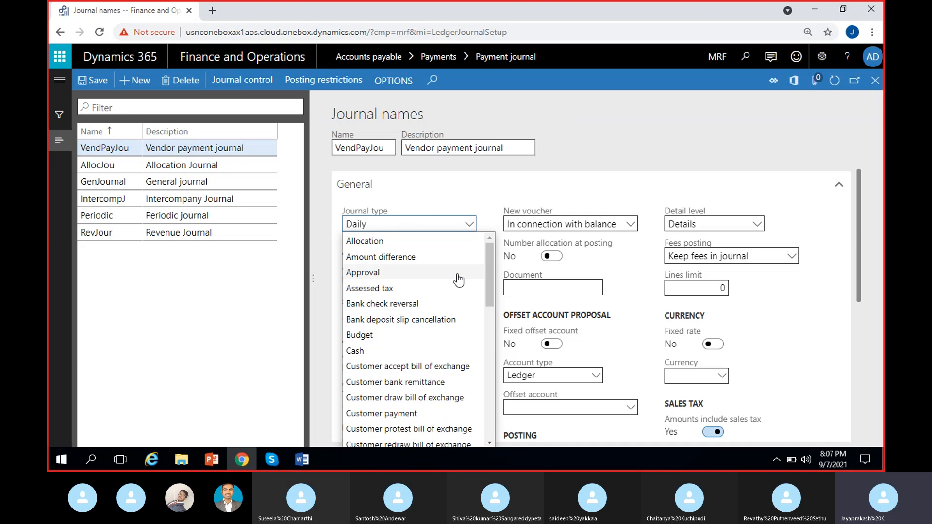
{"action": "scroll", "coordinate": [420, 311], "scroll_direction": "down", "scroll_amount": 3}
{"action": "scroll", "coordinate": [418, 316], "scroll_direction": "down", "scroll_amount": 7}
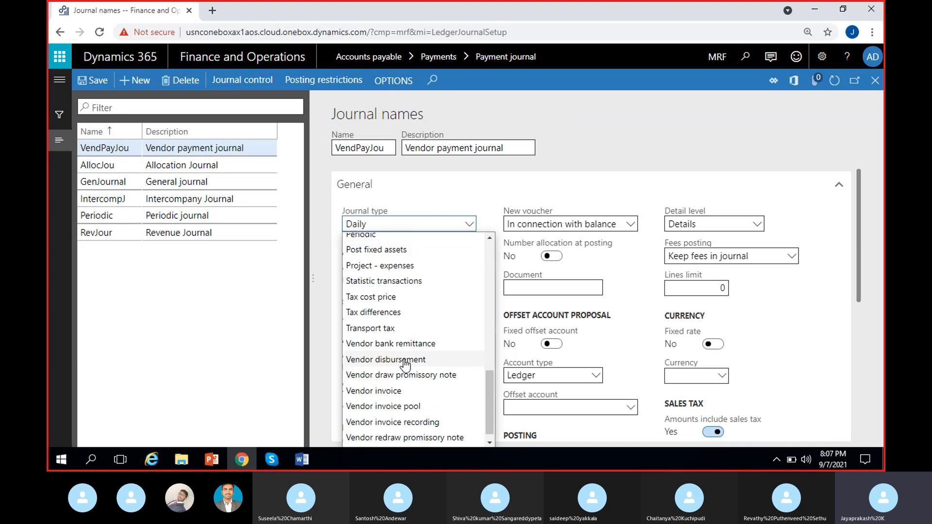
{"action": "left_click", "coordinate": [428, 360]}
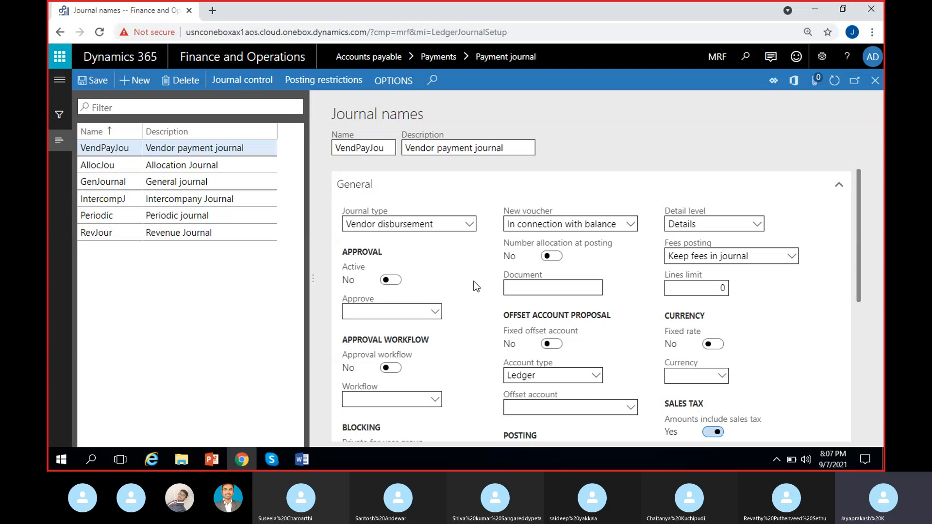
{"action": "left_click", "coordinate": [271, 461]}
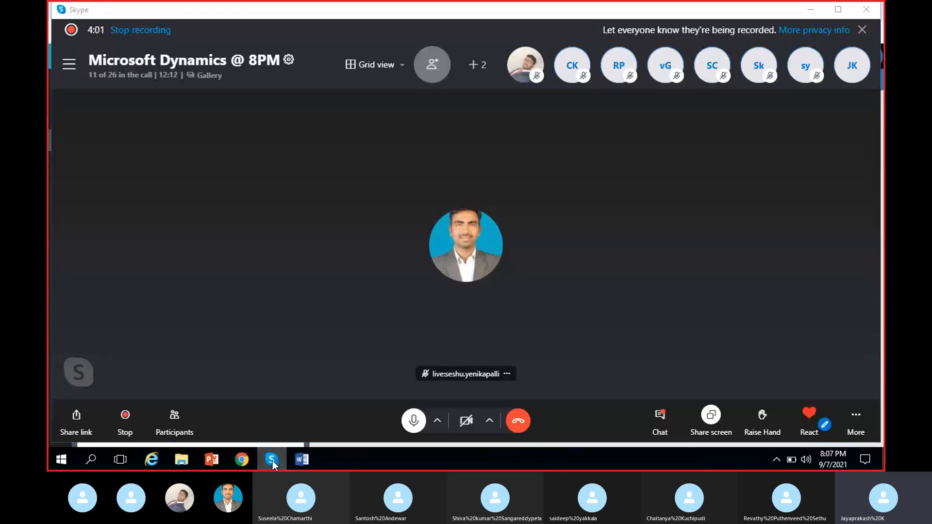
{"action": "left_click", "coordinate": [272, 461]}
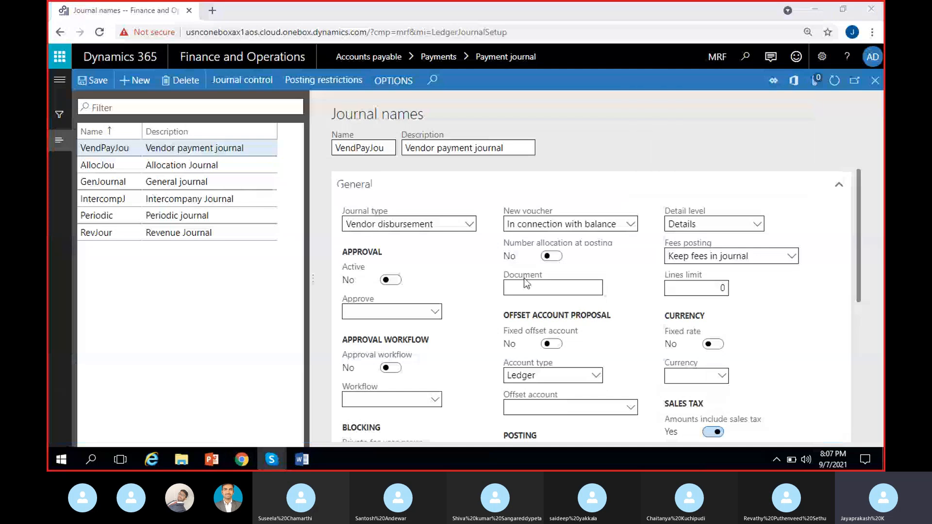
Open the number sequence details from the journal name's Voucher series field.
{"action": "scroll", "coordinate": [324, 405], "scroll_direction": "down", "scroll_amount": 3}
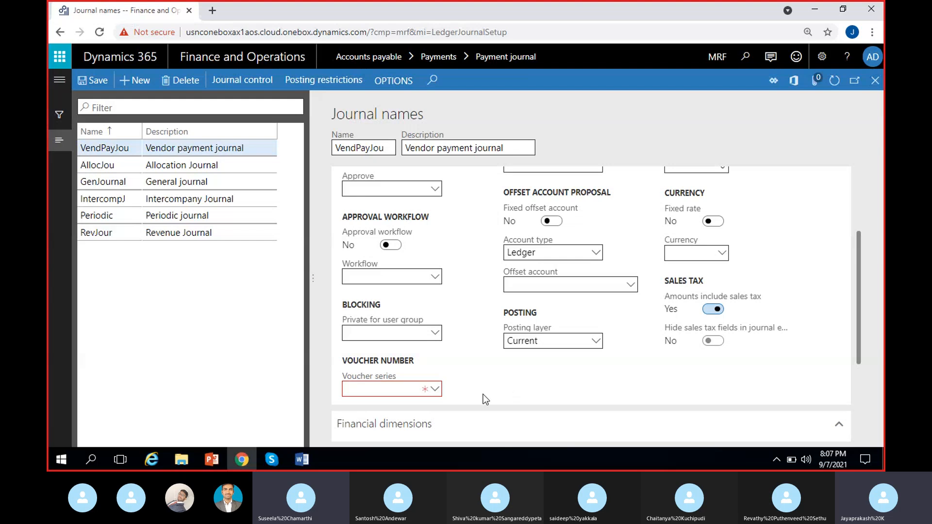
{"action": "right_click", "coordinate": [435, 391]}
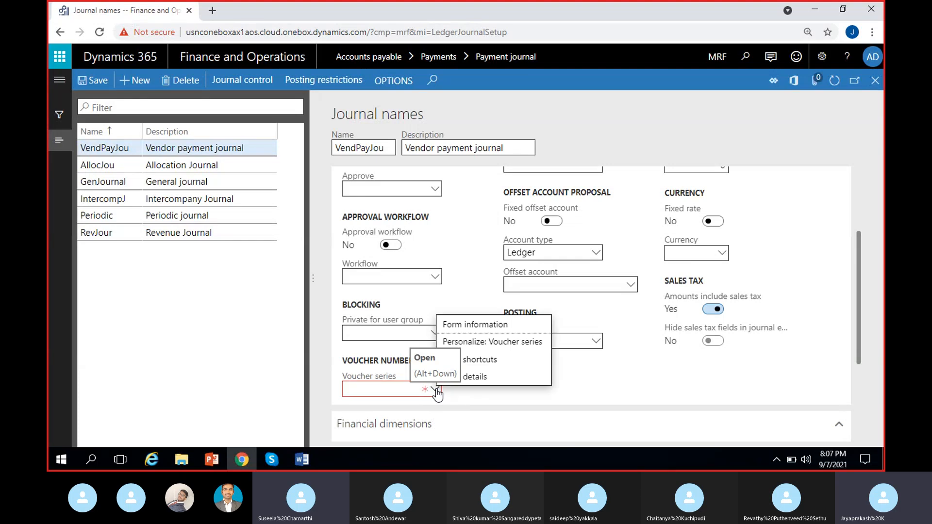
{"action": "left_click", "coordinate": [484, 381]}
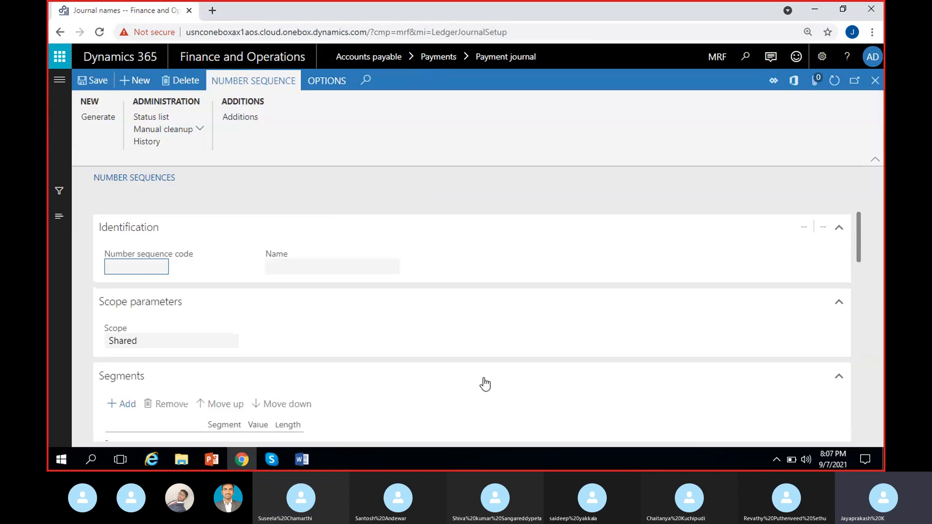
Create a new number sequence with code VendPay and name VendPay.
{"action": "left_click", "coordinate": [130, 80]}
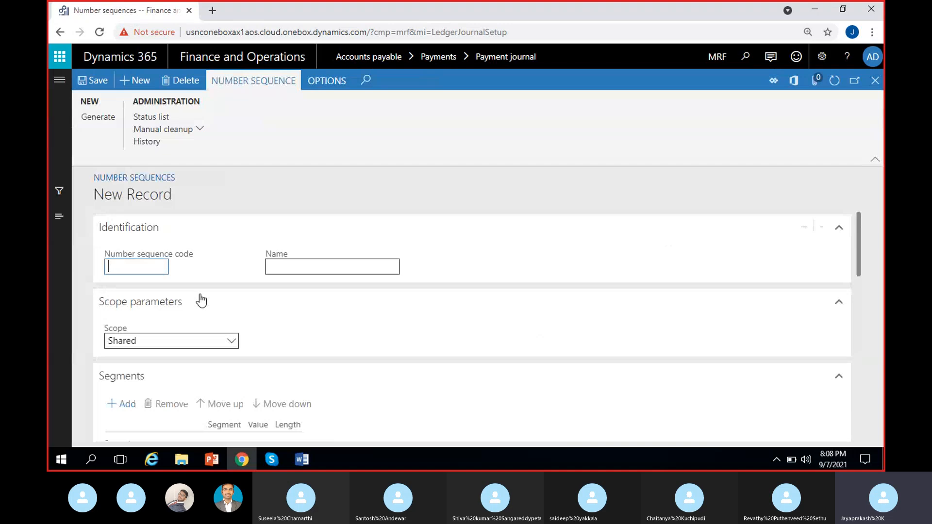
{"action": "type", "text": "VendPay"}
{"action": "key", "text": "ctrl+a"}
{"action": "key", "text": "ctrl+c"}
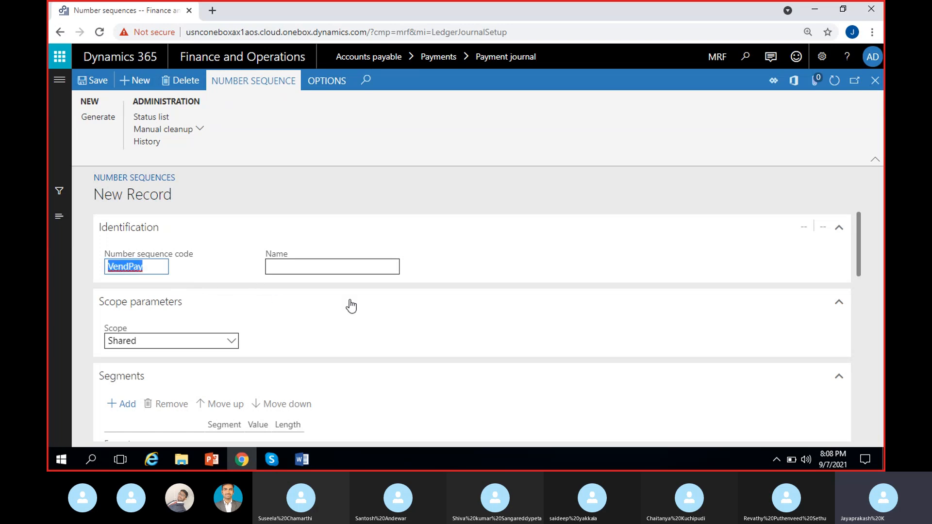
{"action": "left_click", "coordinate": [340, 266]}
{"action": "key", "text": "ctrl+v"}
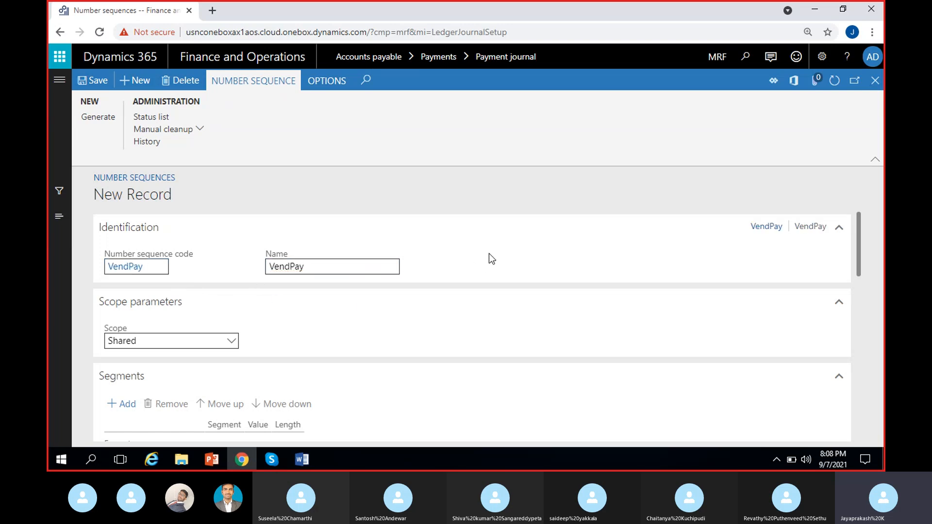
Set the number sequence scope to Company with company MRF.
{"action": "scroll", "coordinate": [184, 335], "scroll_direction": "down", "scroll_amount": 2}
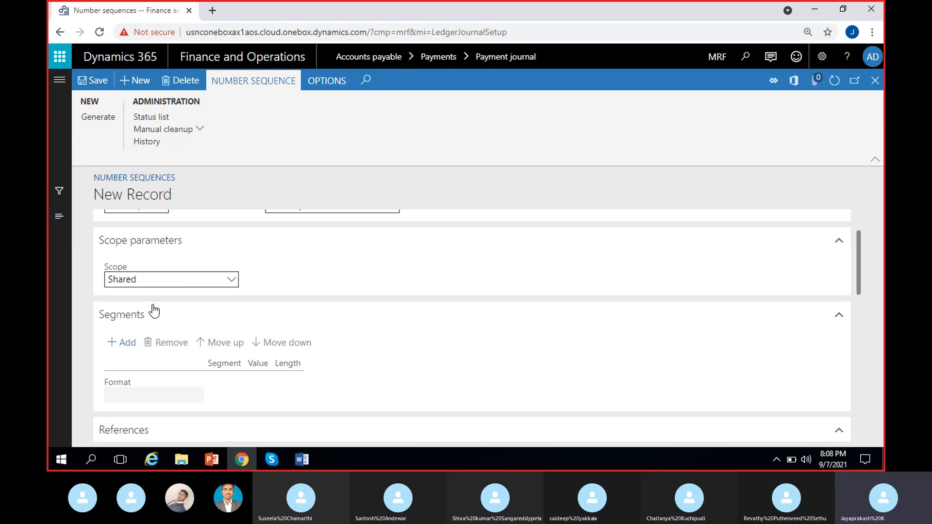
{"action": "scroll", "coordinate": [337, 357], "scroll_direction": "up", "scroll_amount": 2}
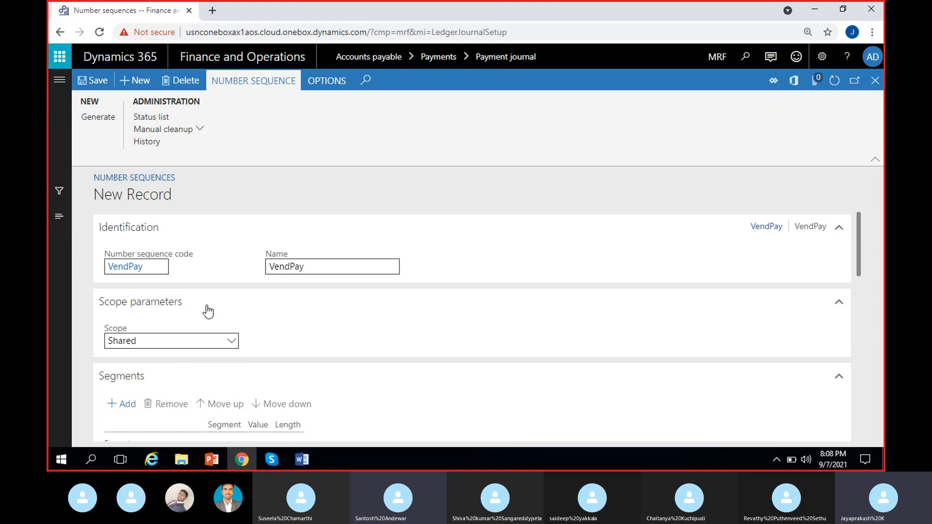
{"action": "left_click", "coordinate": [232, 341]}
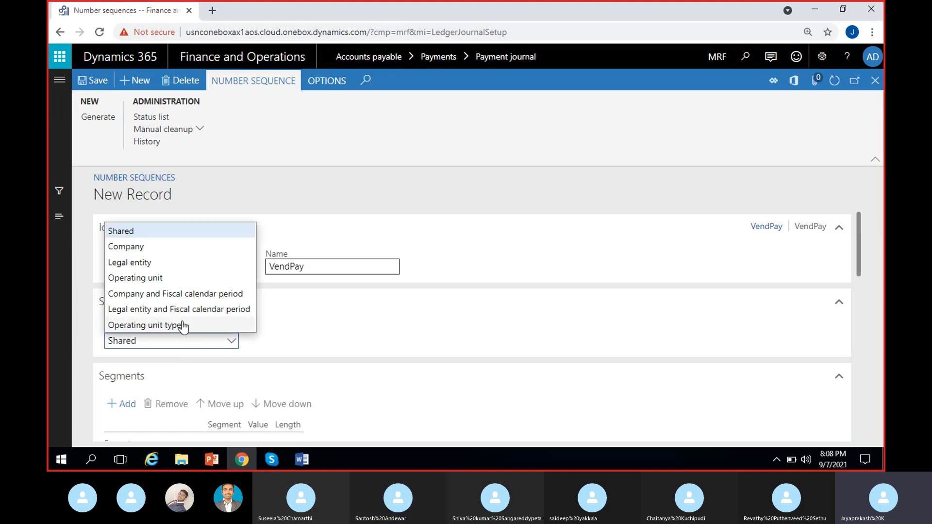
{"action": "left_click", "coordinate": [147, 247]}
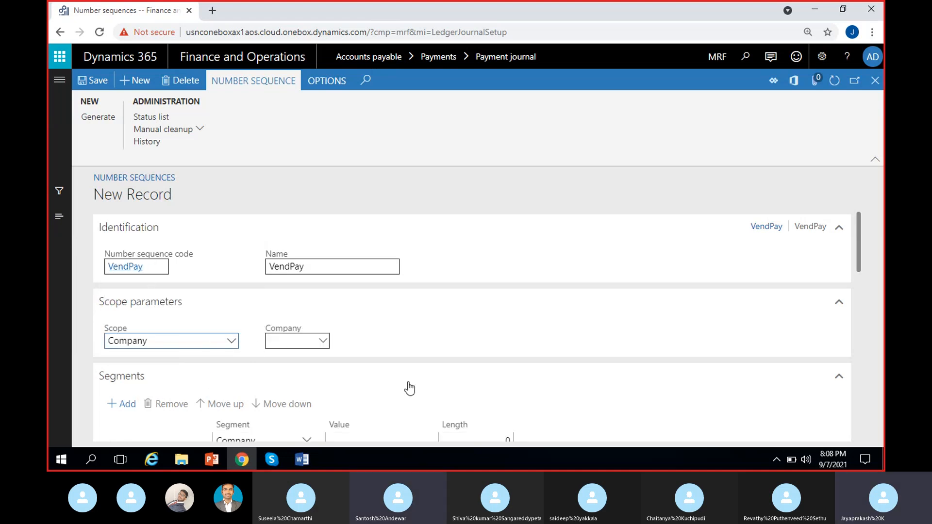
{"action": "left_click", "coordinate": [295, 344]}
{"action": "type", "text": "MRF"}
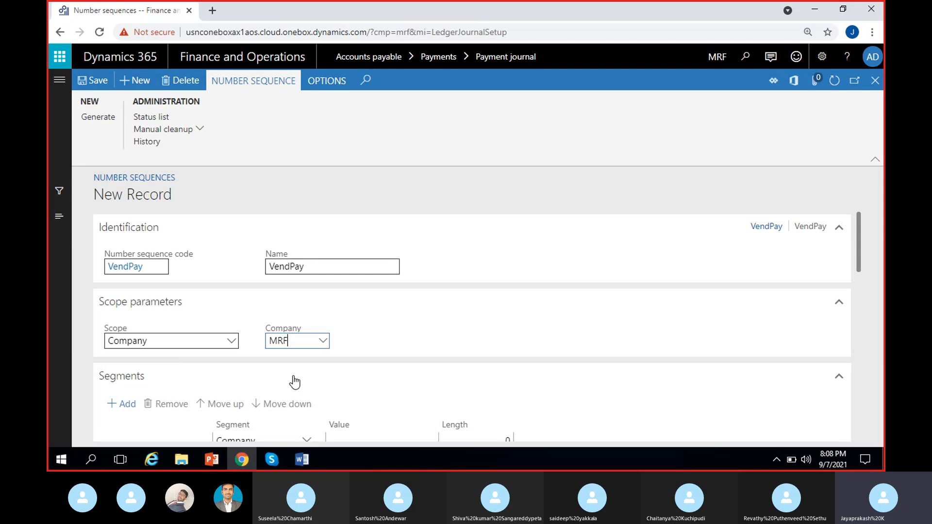
{"action": "left_click", "coordinate": [506, 319]}
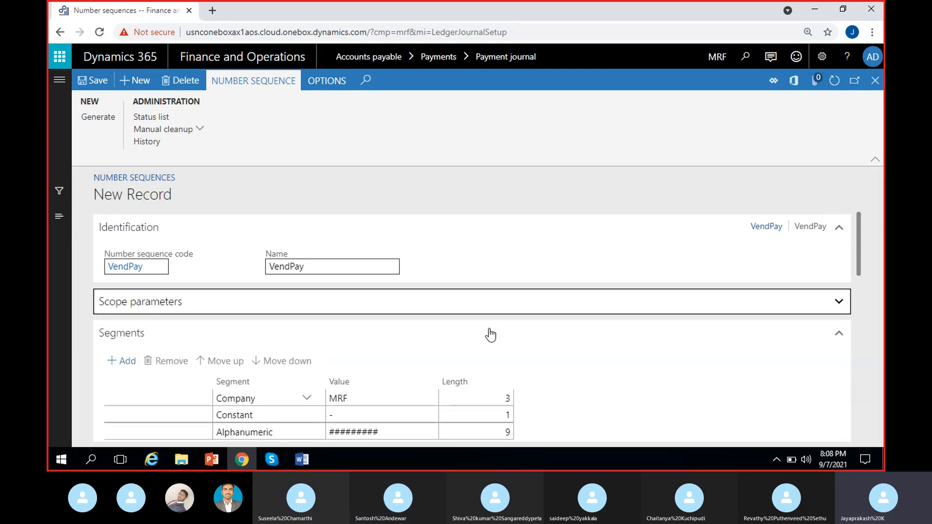
Remove the Company segment from the number sequence's segments.
{"action": "scroll", "coordinate": [466, 359], "scroll_direction": "down", "scroll_amount": 1}
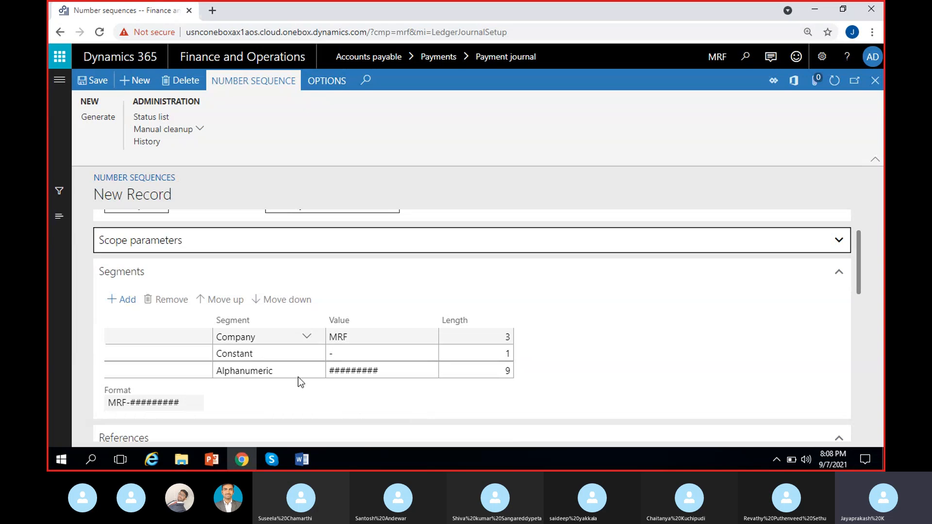
{"action": "left_click", "coordinate": [393, 337]}
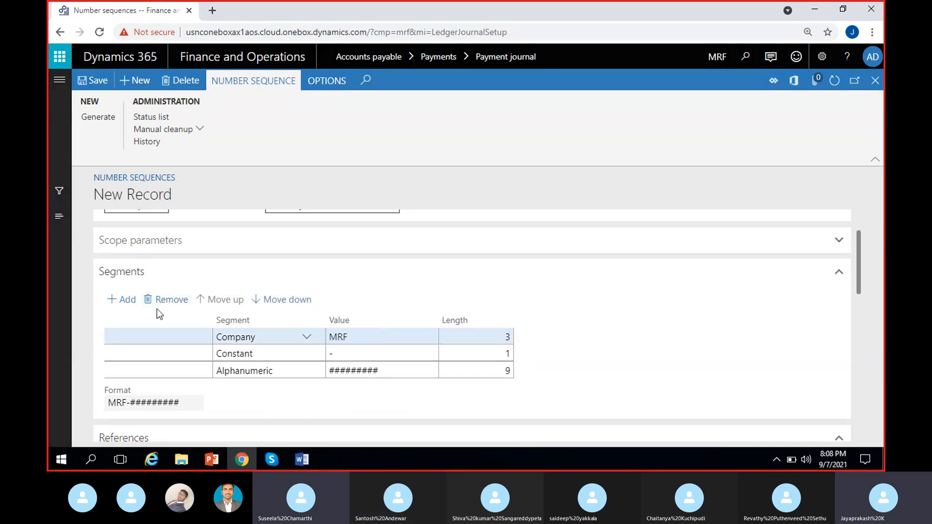
{"action": "left_click", "coordinate": [158, 303]}
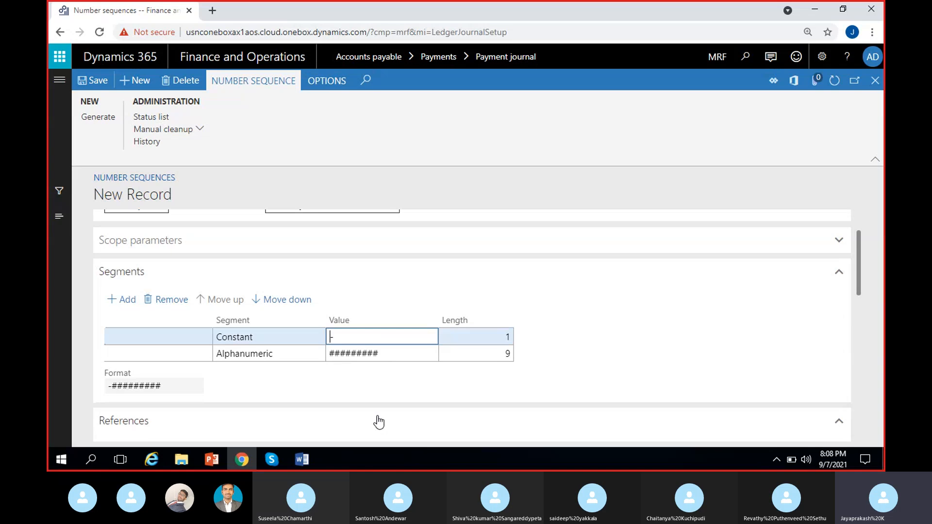
Set the constant segment to VendPay- and shorten the alphanumeric segment to six characters.
{"action": "type", "text": "VendPay-"}
{"action": "left_click", "coordinate": [398, 354]}
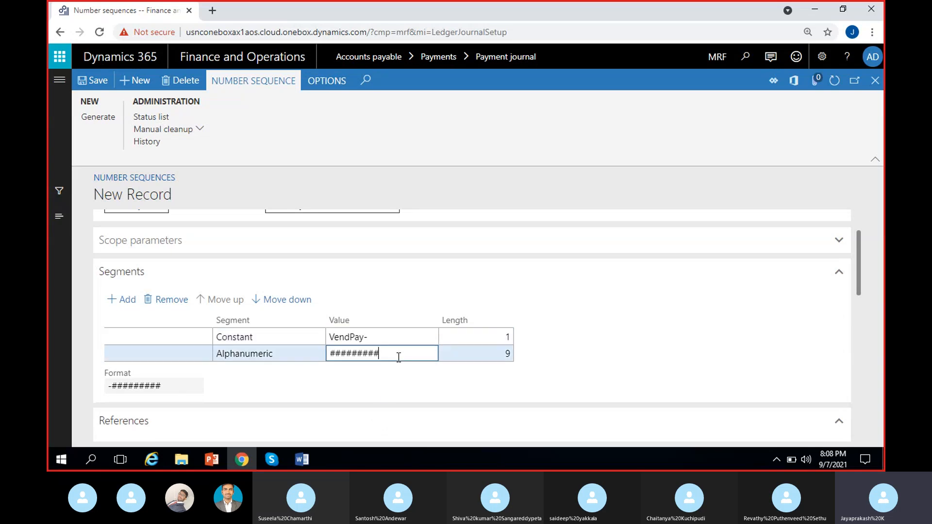
{"action": "key", "text": "BackSpace"}
{"action": "key", "text": "BackSpace"}
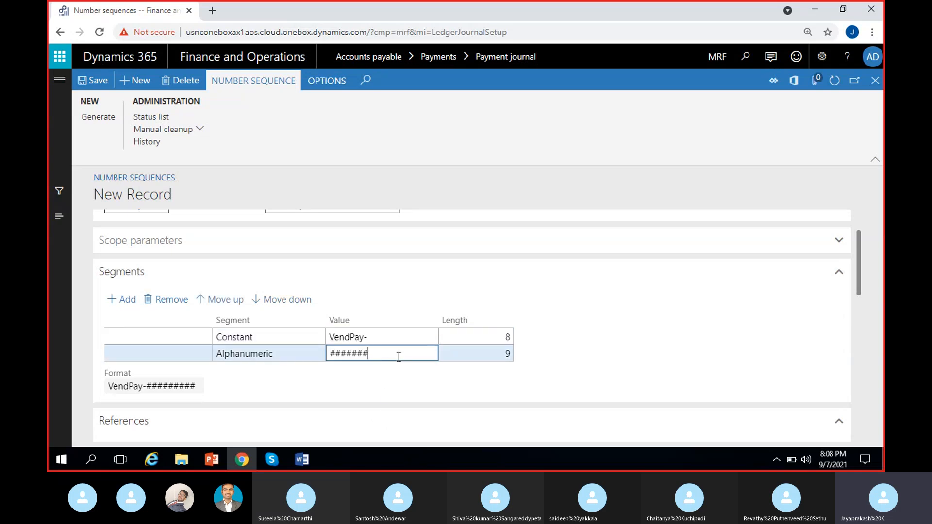
{"action": "key", "text": "BackSpace"}
{"action": "left_click", "coordinate": [626, 332]}
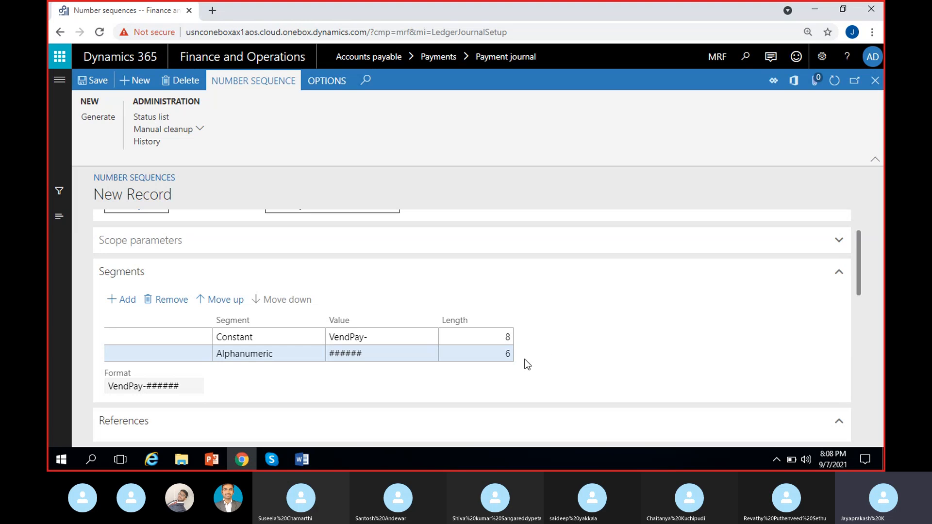
Turn on Continuous numbering for the VendPay number sequence.
{"action": "scroll", "coordinate": [525, 360], "scroll_direction": "down", "scroll_amount": 10}
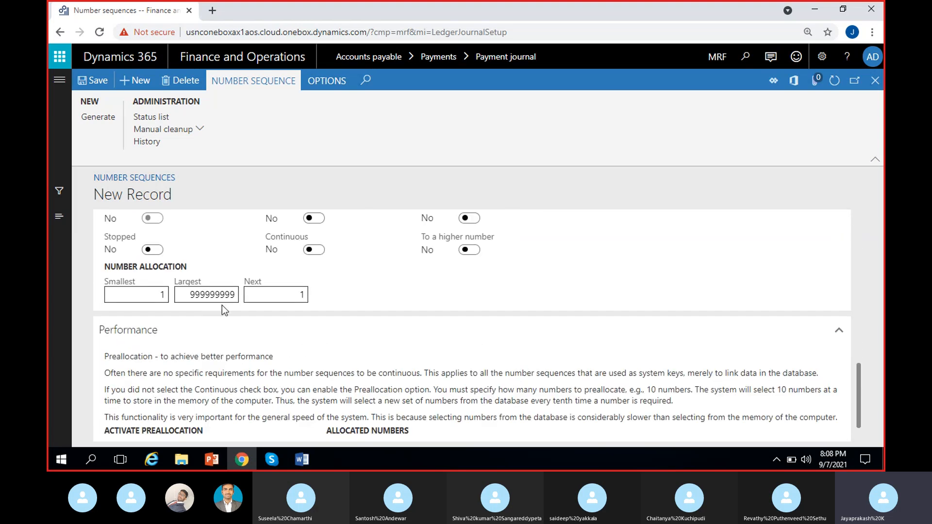
{"action": "left_click", "coordinate": [232, 294]}
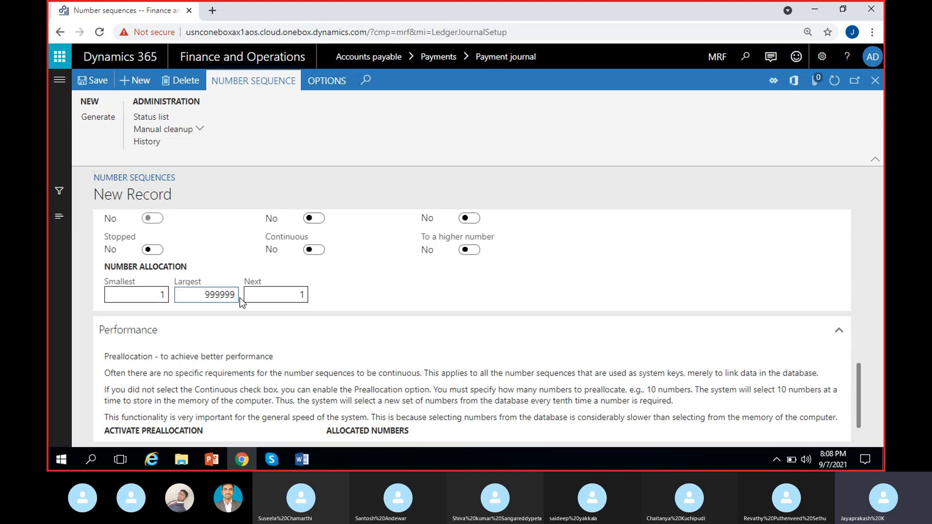
{"action": "left_click", "coordinate": [359, 286]}
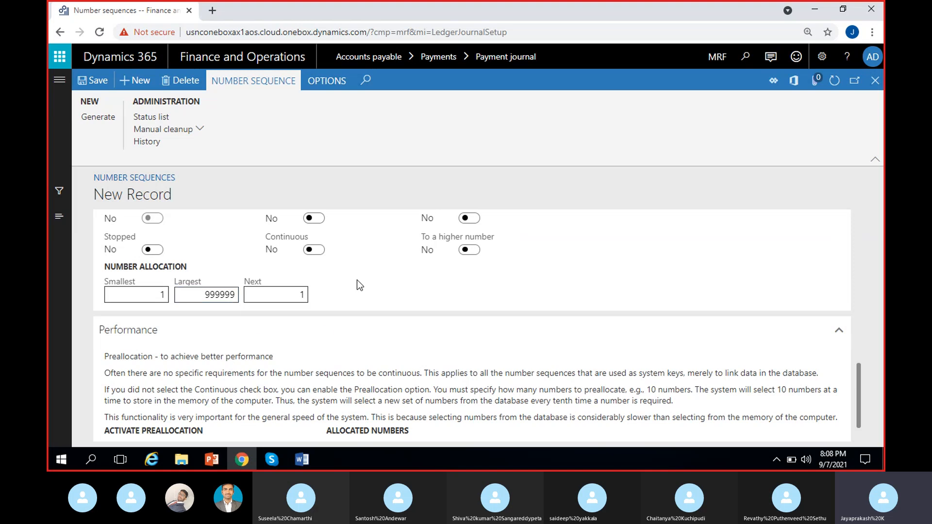
{"action": "left_click", "coordinate": [315, 250]}
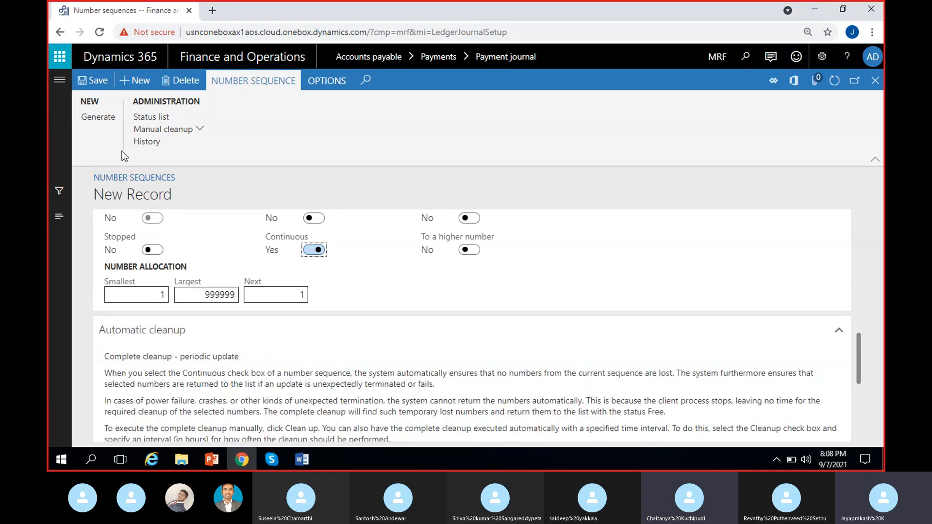
Save the VendPay number sequence, copy its code, and close it to return to Journal names.
{"action": "left_click", "coordinate": [90, 80]}
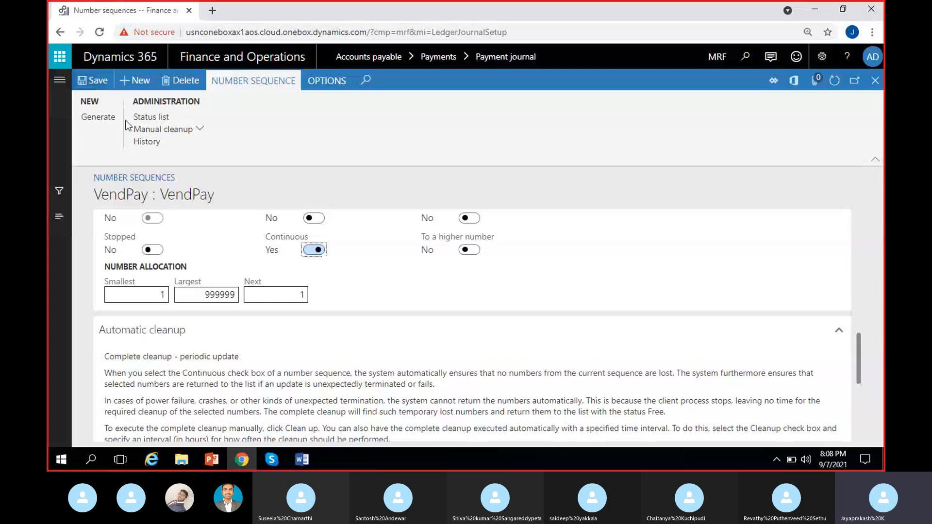
{"action": "left_click_drag", "start_coordinate": [94, 195], "coordinate": [149, 195]}
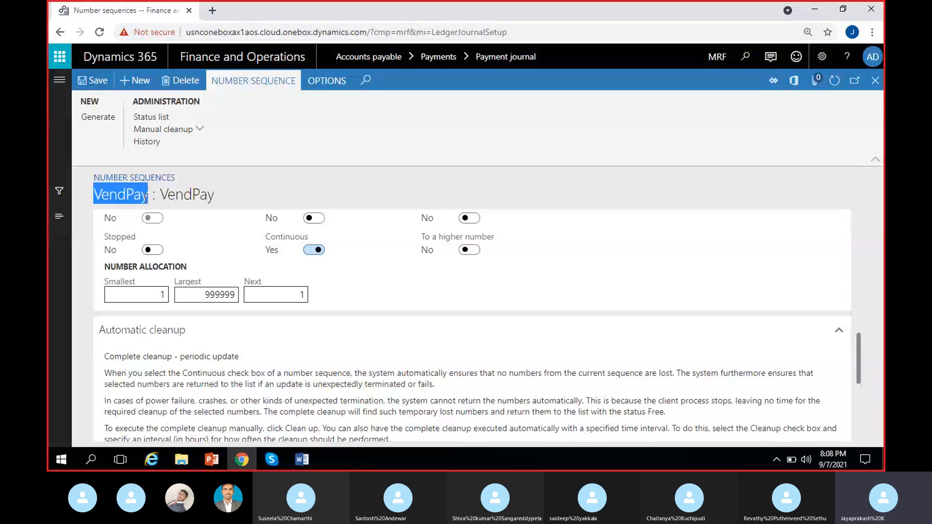
{"action": "left_click", "coordinate": [876, 80]}
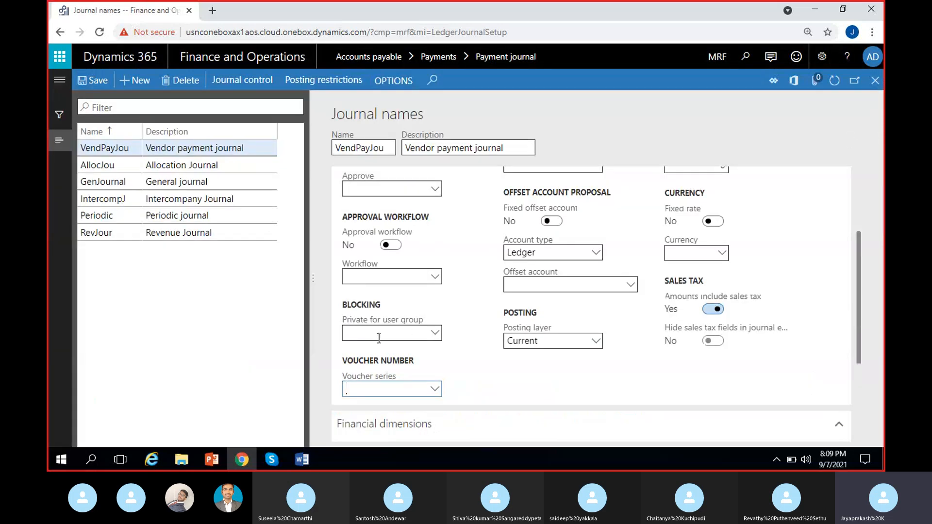
Assign the VendPay number sequence as the voucher series of the VendPayJou journal name.
{"action": "left_click", "coordinate": [461, 266]}
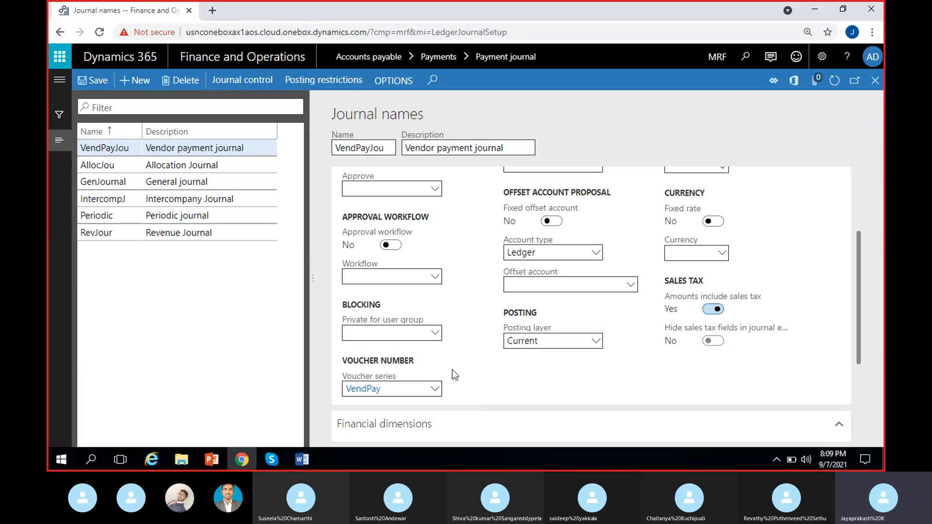
{"action": "scroll", "coordinate": [360, 261], "scroll_direction": "up", "scroll_amount": 3}
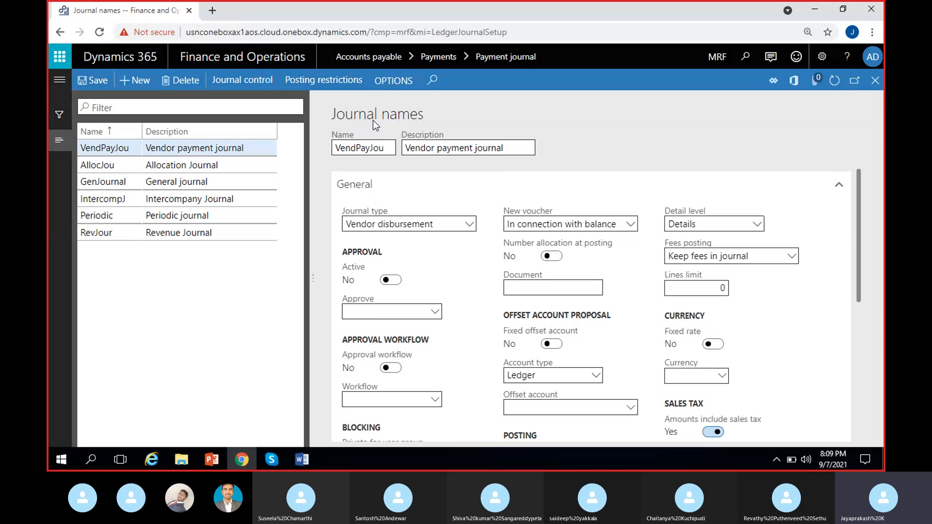
{"action": "scroll", "coordinate": [518, 335], "scroll_direction": "down", "scroll_amount": 4}
{"action": "scroll", "coordinate": [535, 335], "scroll_direction": "up", "scroll_amount": 4}
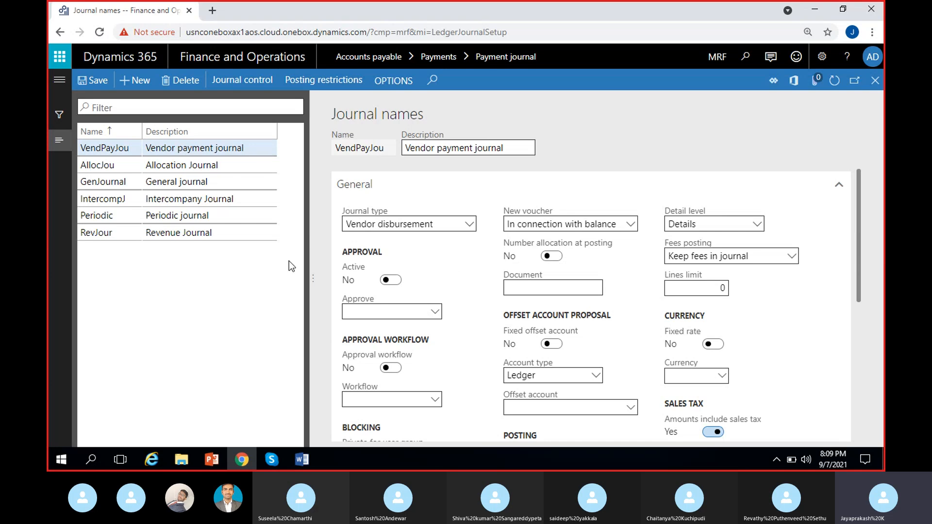
{"action": "scroll", "coordinate": [388, 276], "scroll_direction": "down", "scroll_amount": 4}
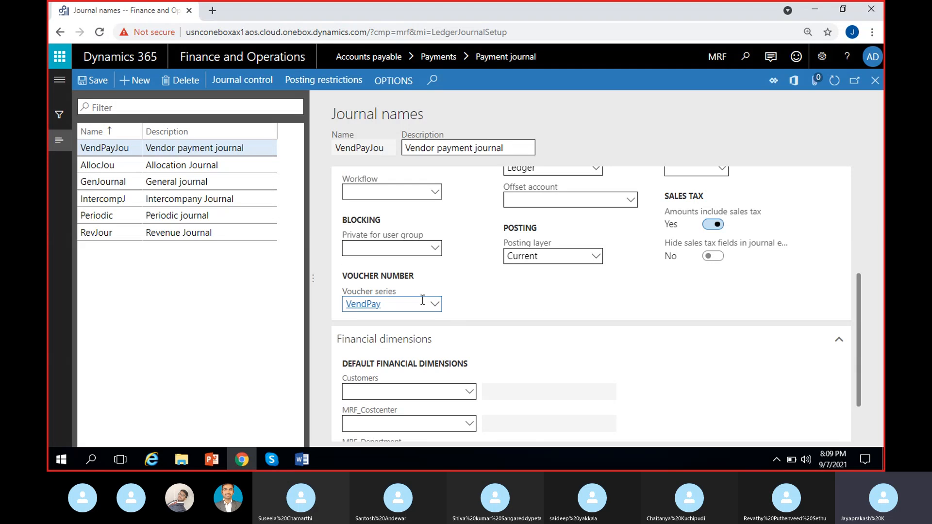
{"action": "scroll", "coordinate": [501, 374], "scroll_direction": "up", "scroll_amount": 4}
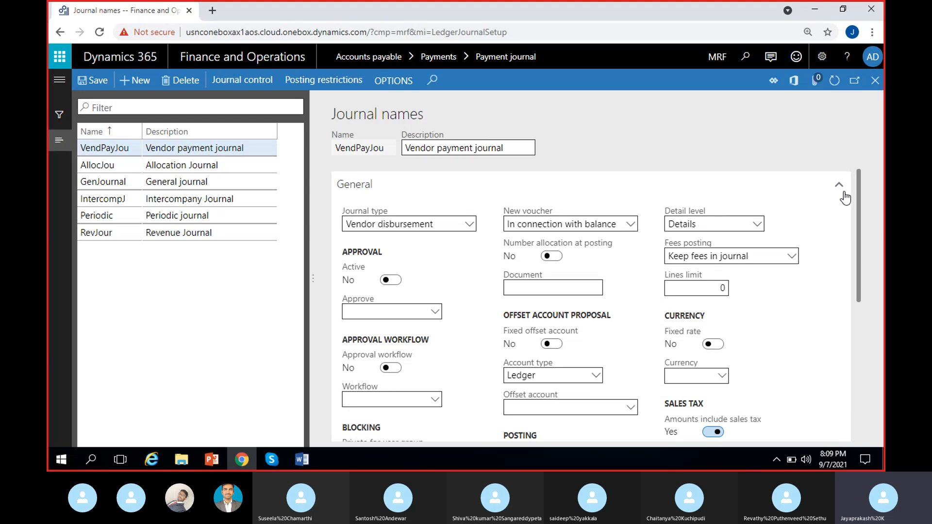
Duplicate the browser tab and open the Accounts payable Methods of payment page in it.
{"action": "right_click", "coordinate": [131, 9]}
{"action": "left_click", "coordinate": [174, 99]}
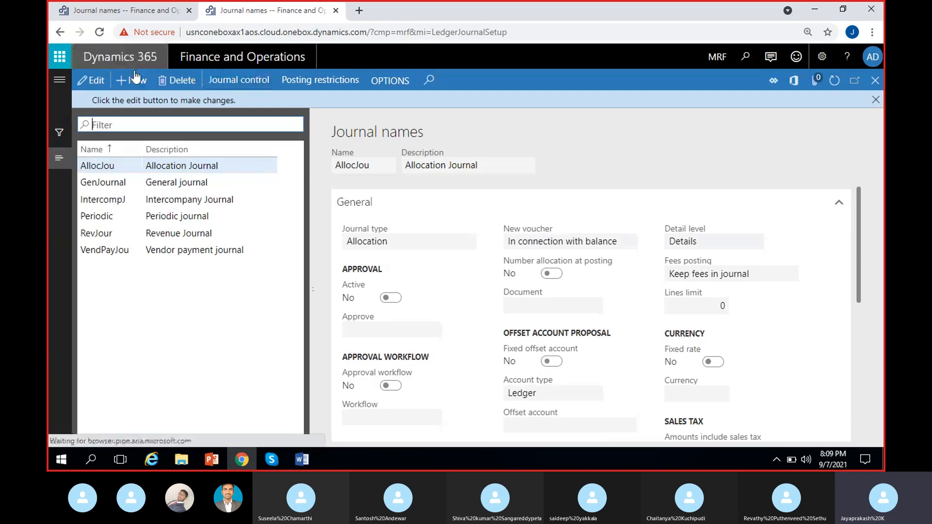
{"action": "left_click", "coordinate": [60, 79]}
{"action": "scroll", "coordinate": [114, 325], "scroll_direction": "down", "scroll_amount": 3}
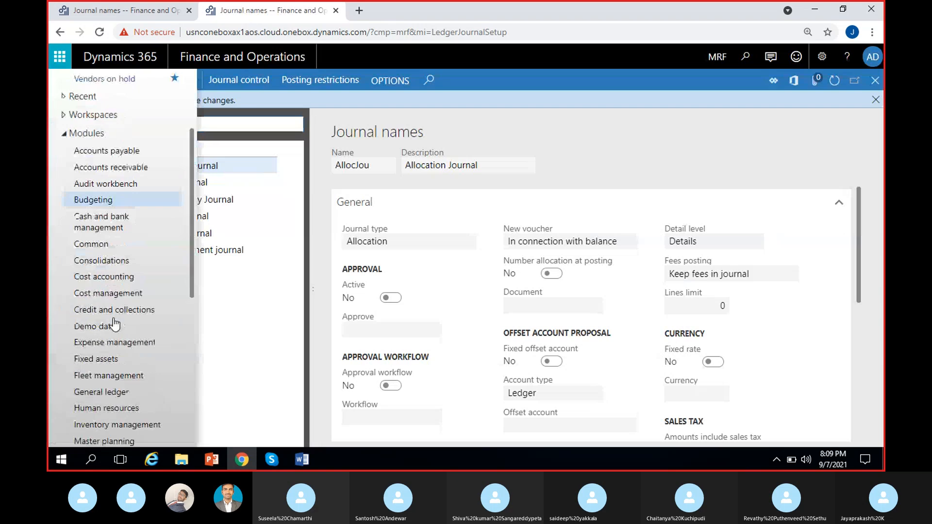
{"action": "left_click", "coordinate": [125, 170]}
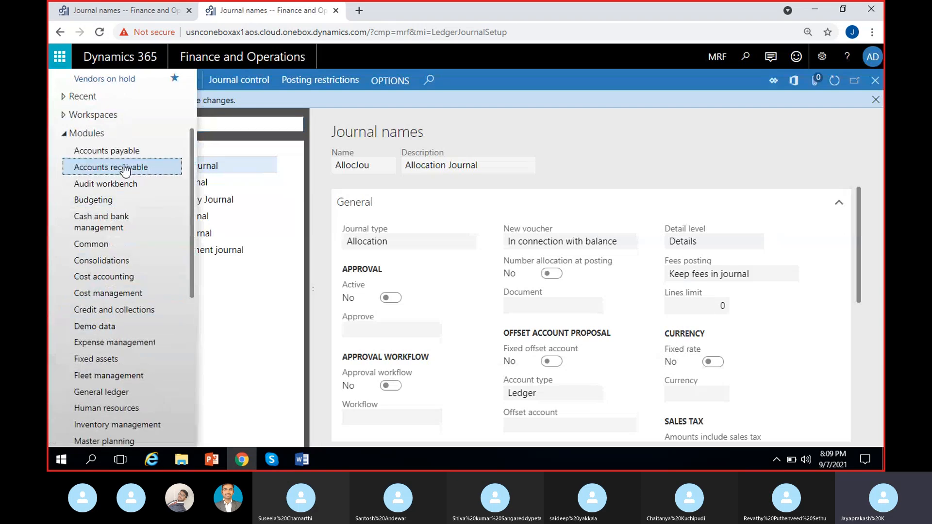
{"action": "left_click", "coordinate": [118, 156]}
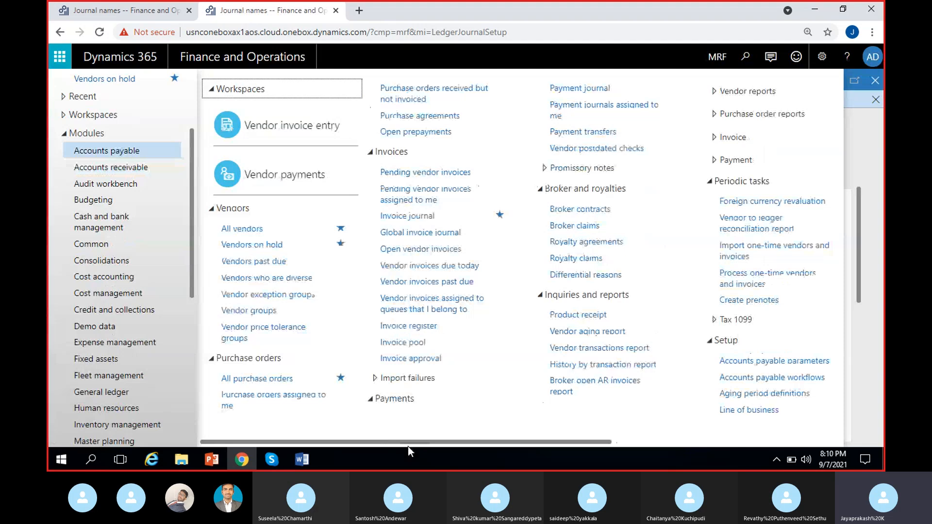
{"action": "left_click_drag", "start_coordinate": [409, 443], "coordinate": [737, 444]}
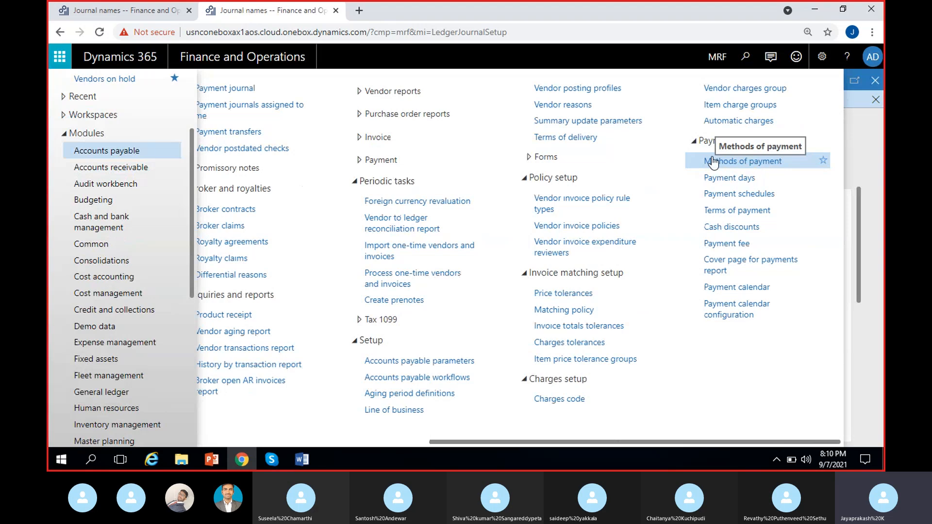
{"action": "left_click", "coordinate": [752, 162]}
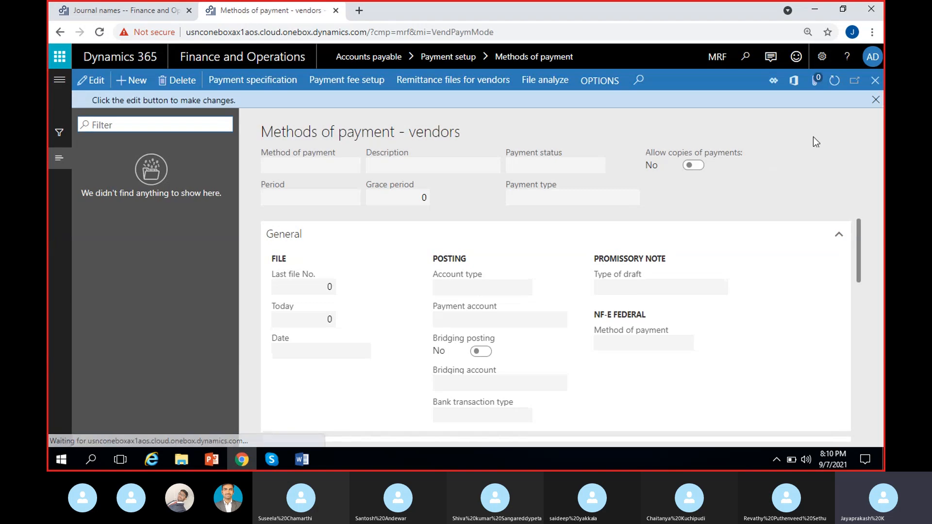
Create a new vendor method of payment named Check with the description Check.
{"action": "left_click", "coordinate": [131, 80]}
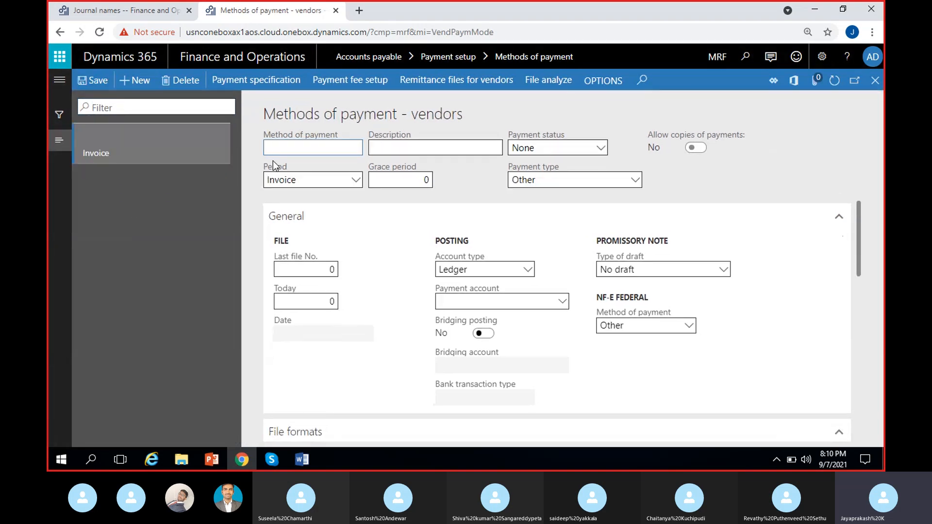
{"action": "type", "text": "Check"}
{"action": "left_click", "coordinate": [379, 152]}
{"action": "type", "text": "Chec"}
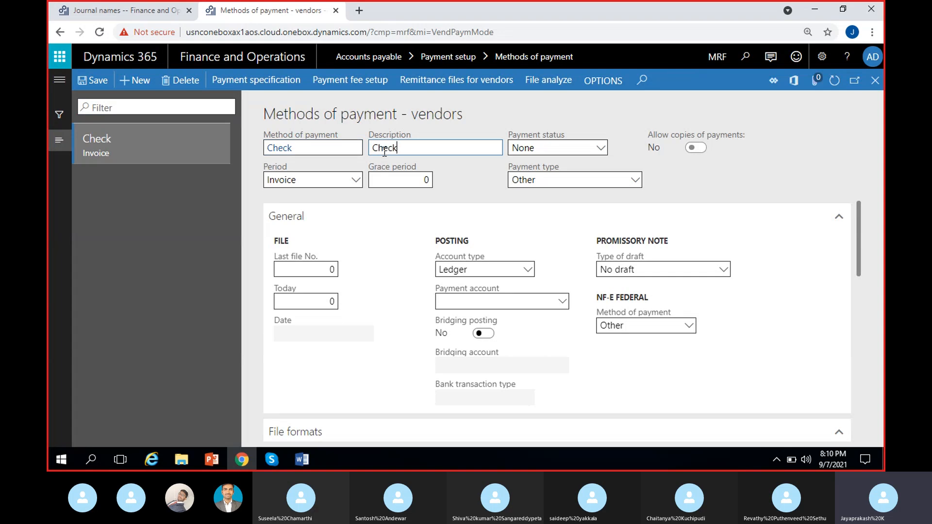
Set the payment status to Sent and the payment type to Check.
{"action": "left_click", "coordinate": [588, 147]}
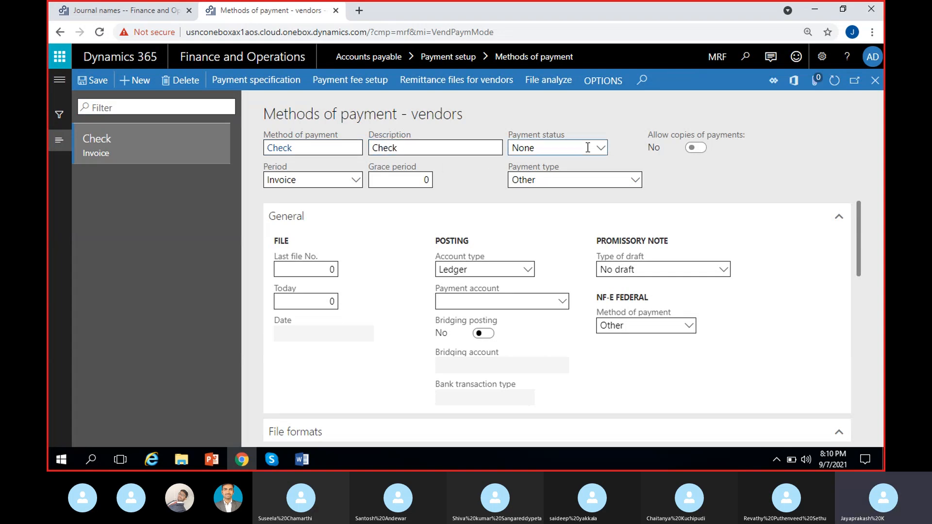
{"action": "left_click", "coordinate": [536, 181]}
{"action": "left_click", "coordinate": [563, 180]}
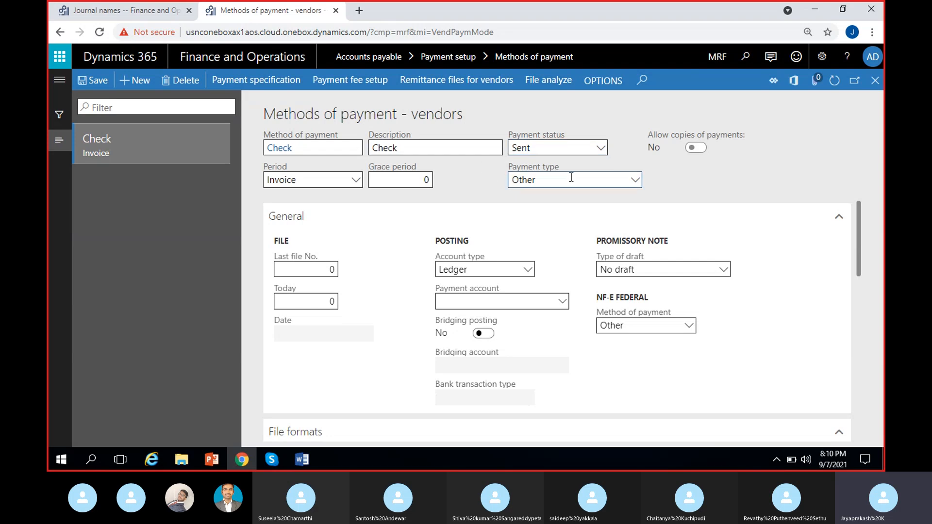
{"action": "left_click", "coordinate": [569, 213]}
{"action": "left_click", "coordinate": [685, 173]}
Set the posting account type of the Check payment method to Bank.
{"action": "left_click", "coordinate": [527, 270]}
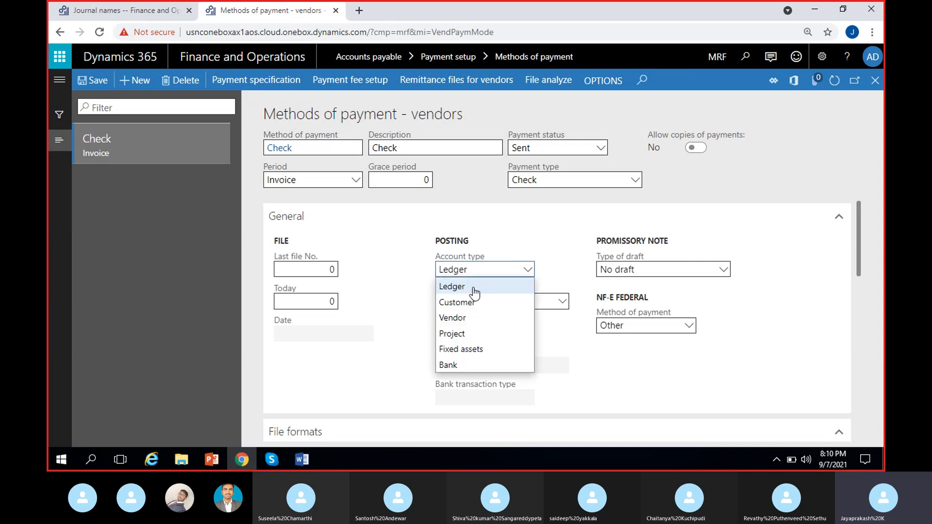
{"action": "left_click", "coordinate": [448, 365]}
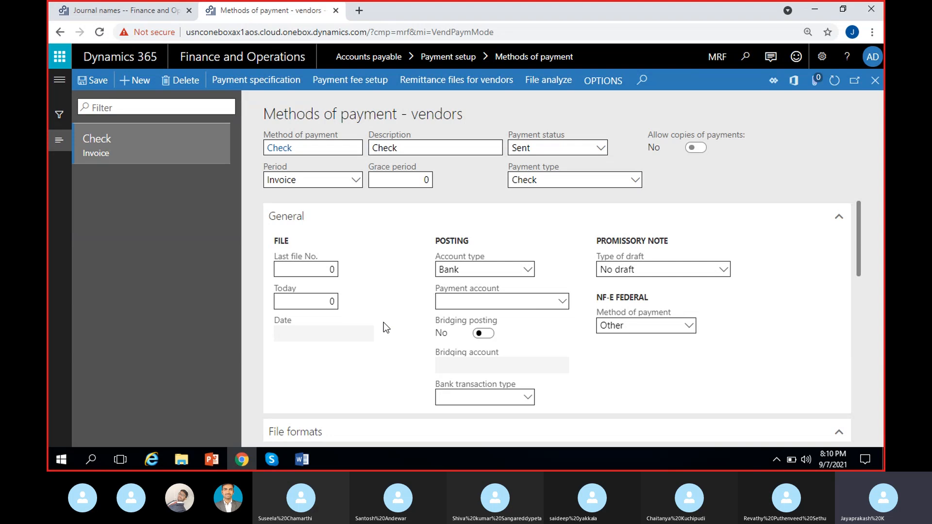
{"action": "scroll", "coordinate": [384, 322], "scroll_direction": "down", "scroll_amount": 1}
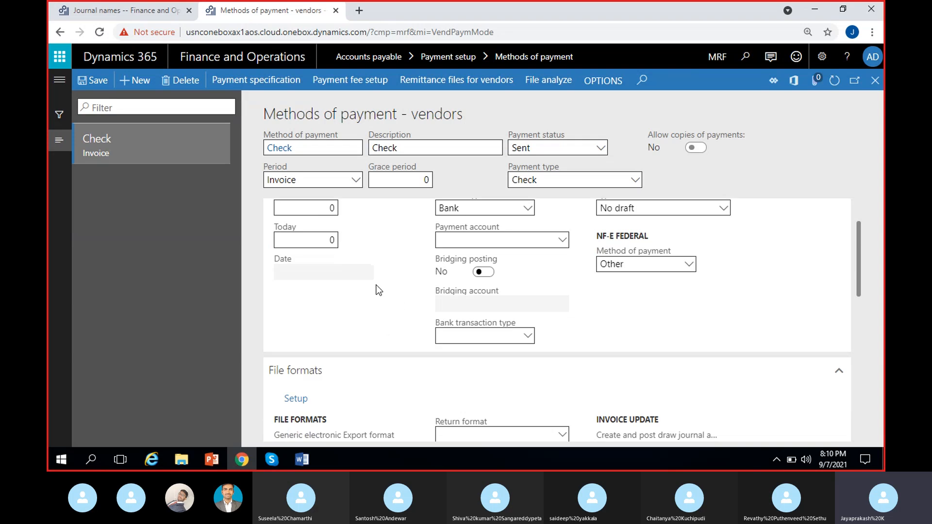
{"action": "scroll", "coordinate": [378, 290], "scroll_direction": "up", "scroll_amount": 1}
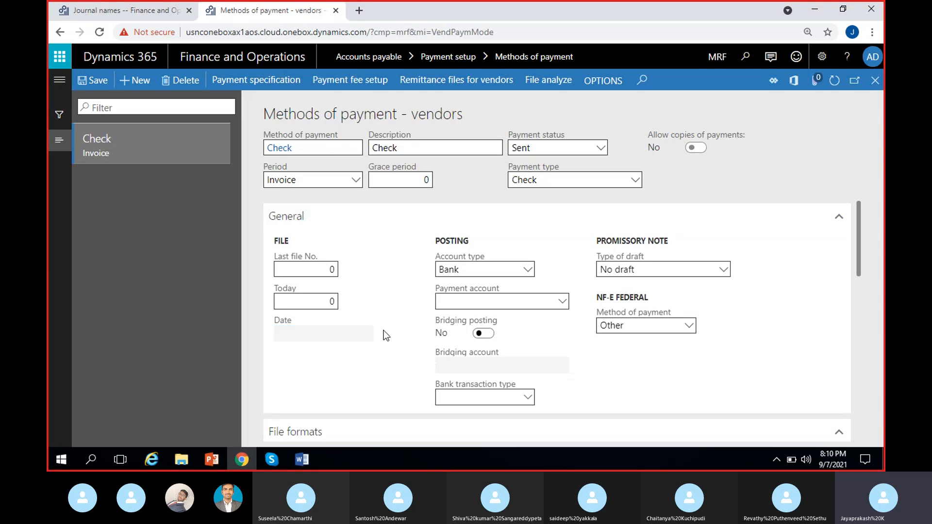
{"action": "scroll", "coordinate": [386, 335], "scroll_direction": "down", "scroll_amount": 2}
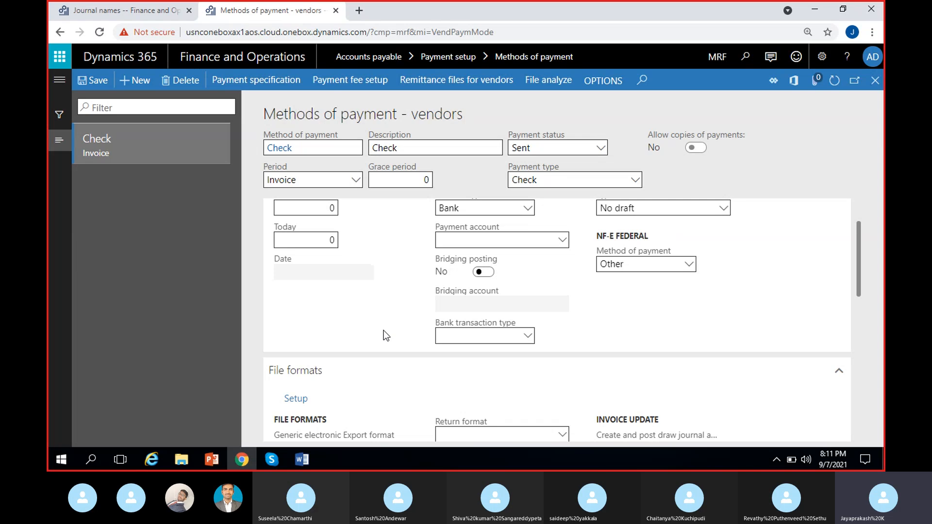
{"action": "scroll", "coordinate": [386, 336], "scroll_direction": "up", "scroll_amount": 2}
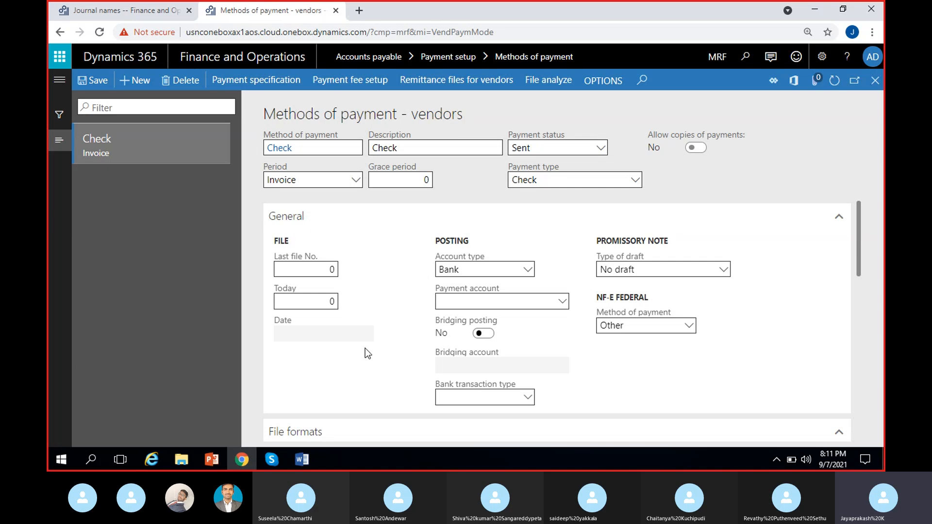
{"action": "scroll", "coordinate": [366, 348], "scroll_direction": "down", "scroll_amount": 6}
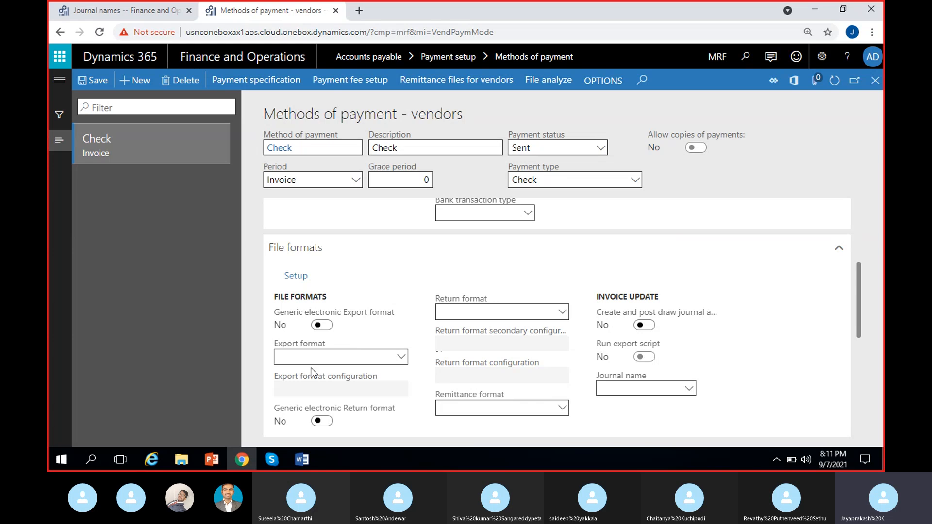
Open the file format setup and move the Check export format into the selected export formats.
{"action": "left_click", "coordinate": [339, 358]}
{"action": "left_click", "coordinate": [401, 357]}
{"action": "left_click", "coordinate": [415, 359]}
{"action": "left_click", "coordinate": [298, 281]}
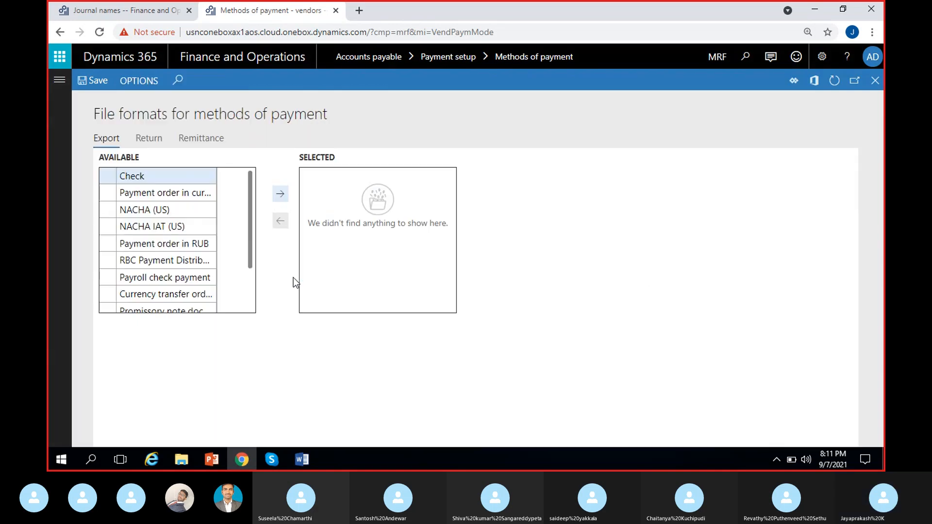
{"action": "left_click", "coordinate": [179, 176]}
{"action": "left_click", "coordinate": [282, 194]}
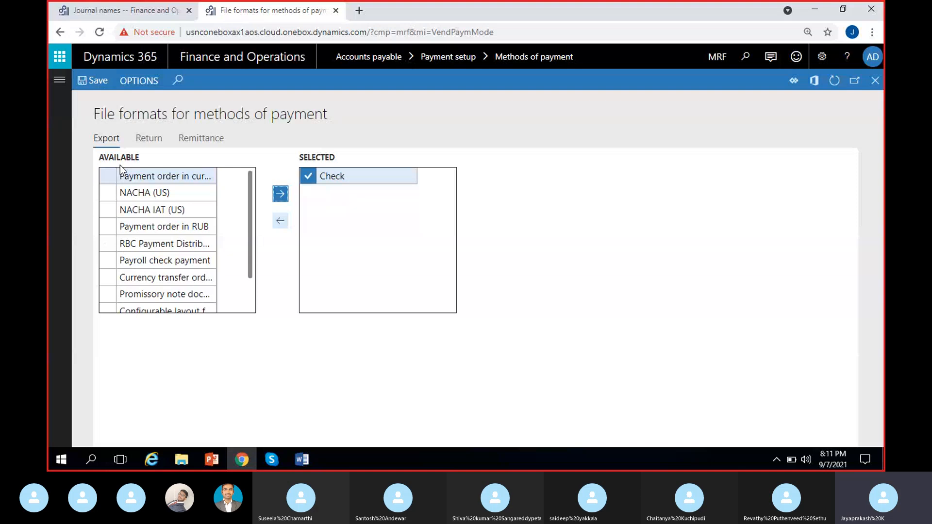
{"action": "key", "text": "Escape"}
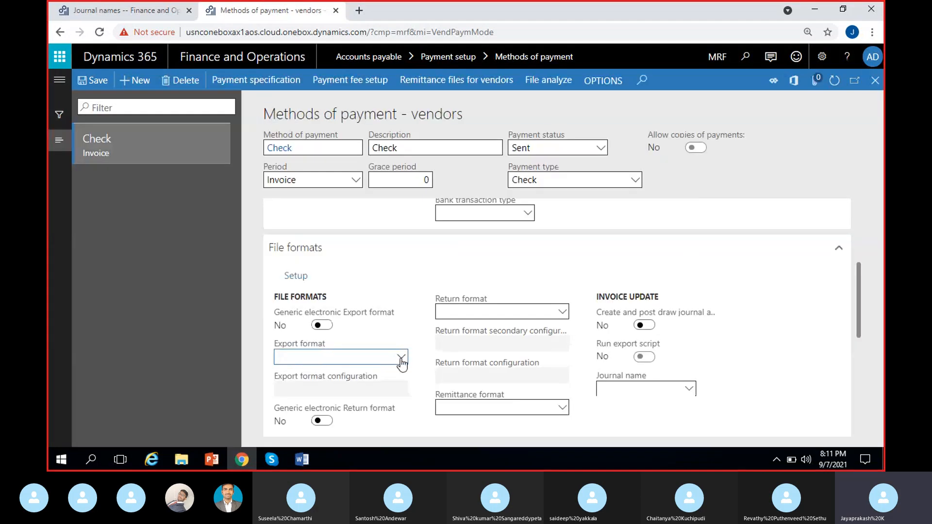
Set the export format of the Check payment method to Check.
{"action": "left_click", "coordinate": [402, 357]}
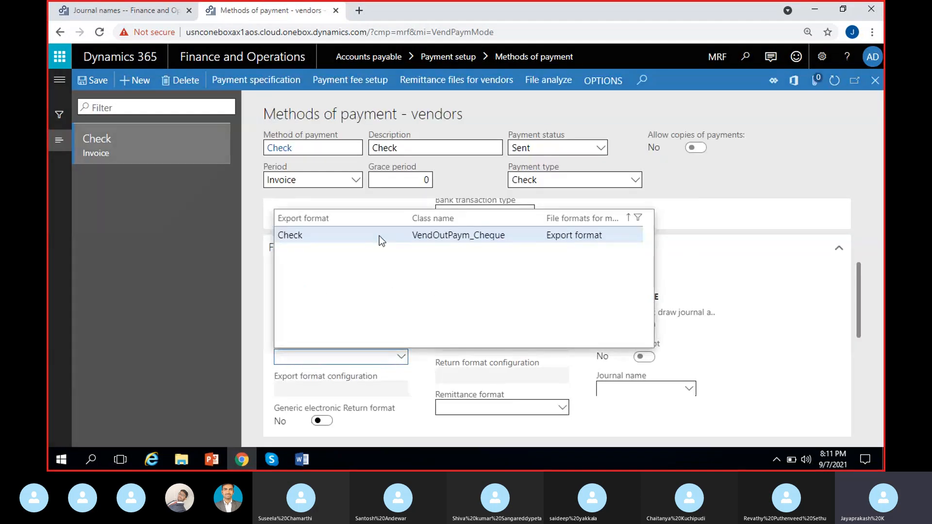
{"action": "left_click", "coordinate": [427, 238]}
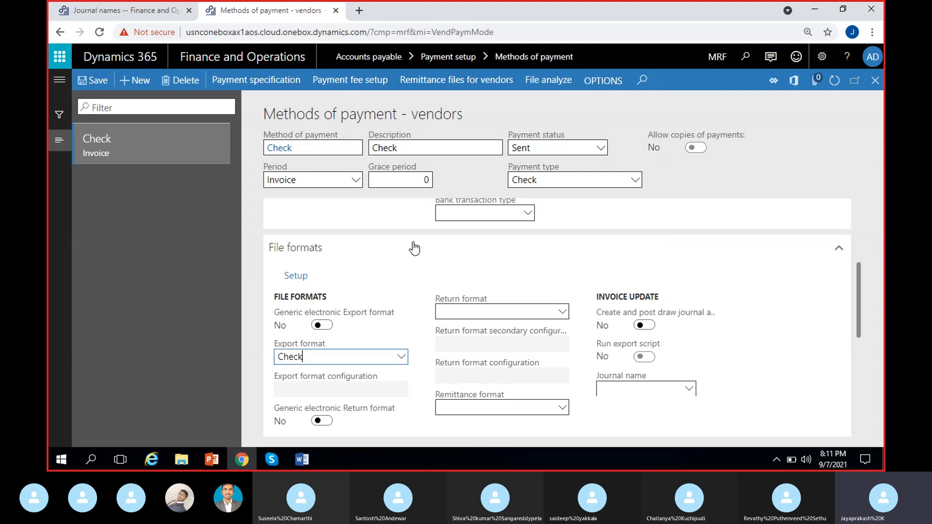
{"action": "left_click", "coordinate": [418, 348]}
{"action": "scroll", "coordinate": [418, 347], "scroll_direction": "down", "scroll_amount": 3}
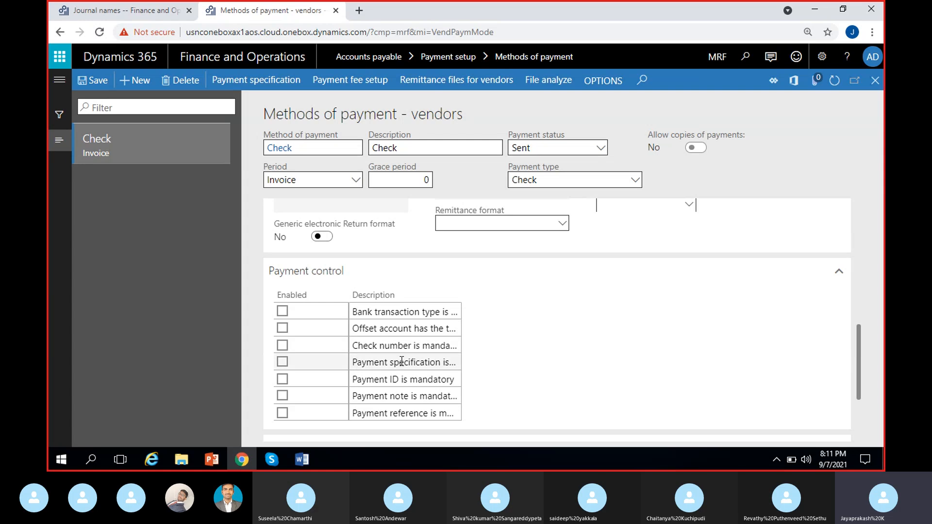
Enable the payment controls requiring a check number and the offset account type.
{"action": "left_click", "coordinate": [282, 345]}
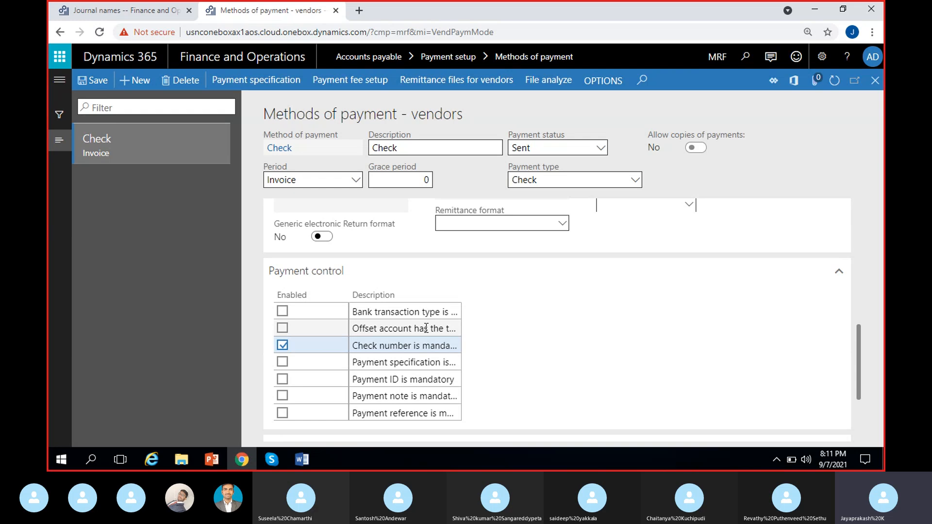
{"action": "left_click", "coordinate": [282, 329]}
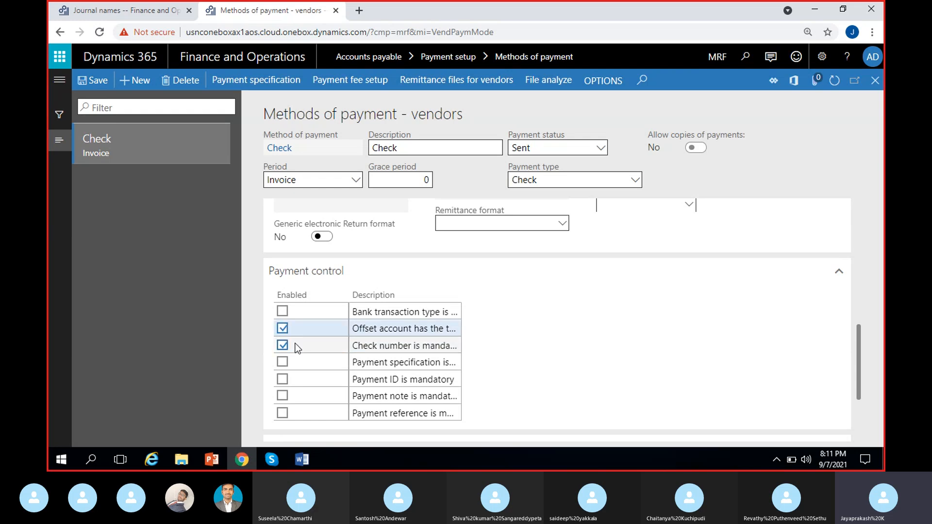
{"action": "left_click", "coordinate": [283, 313]}
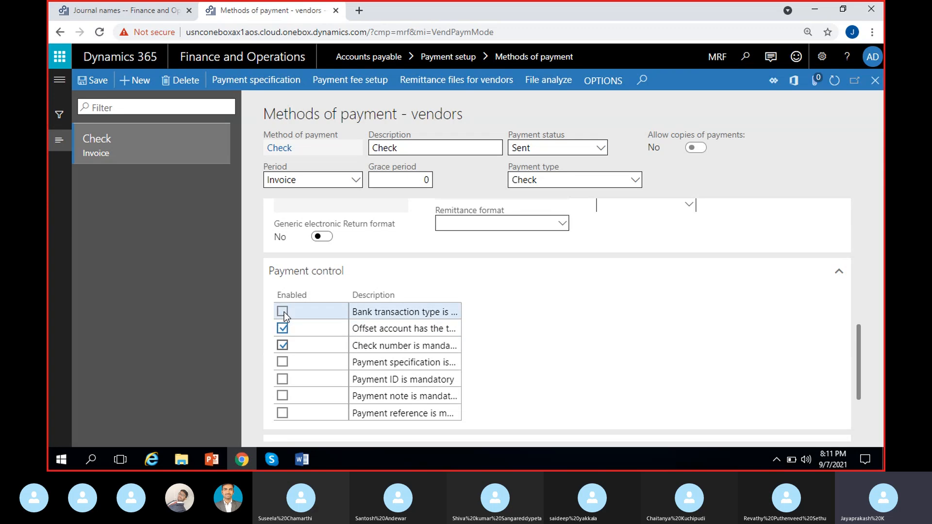
{"action": "left_click", "coordinate": [282, 312]}
Set the bank transaction type to 04, Check payment.
{"action": "scroll", "coordinate": [517, 335], "scroll_direction": "up", "scroll_amount": 1}
{"action": "scroll", "coordinate": [517, 335], "scroll_direction": "up", "scroll_amount": 5}
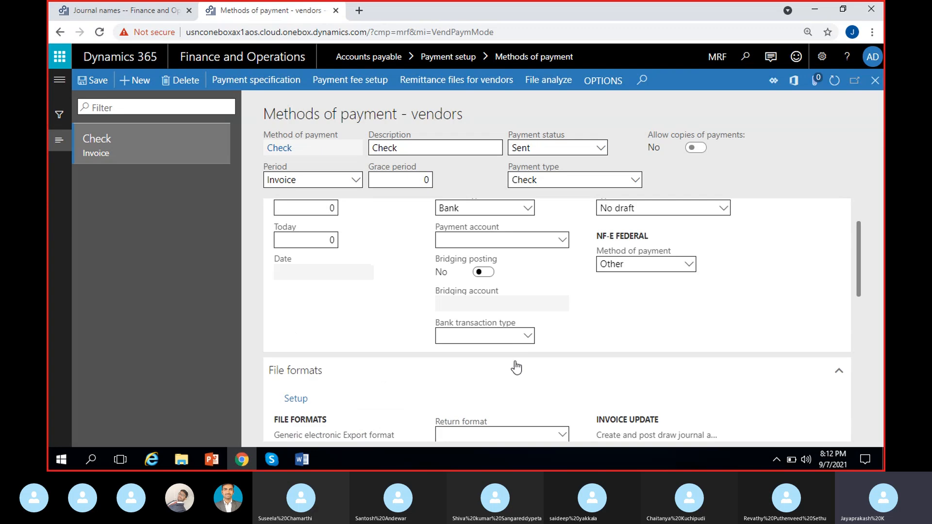
{"action": "left_click", "coordinate": [527, 341]}
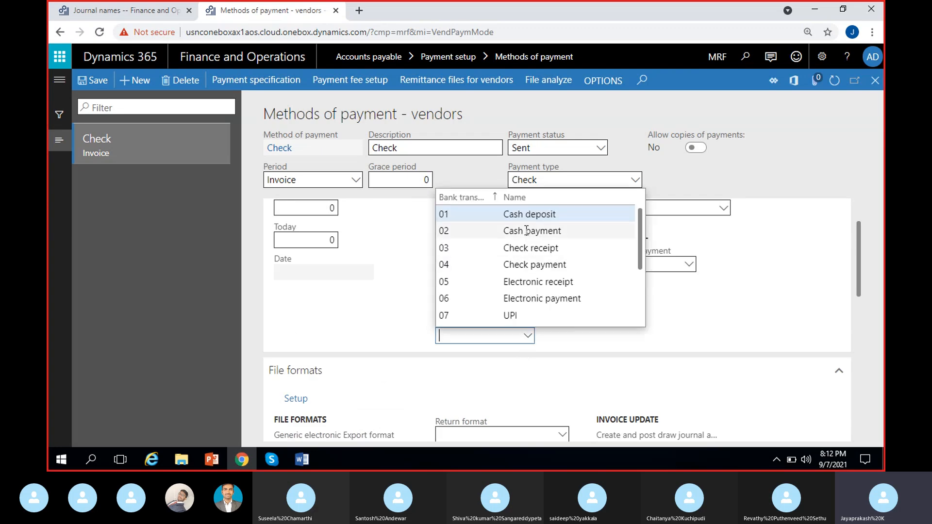
{"action": "left_click", "coordinate": [510, 265]}
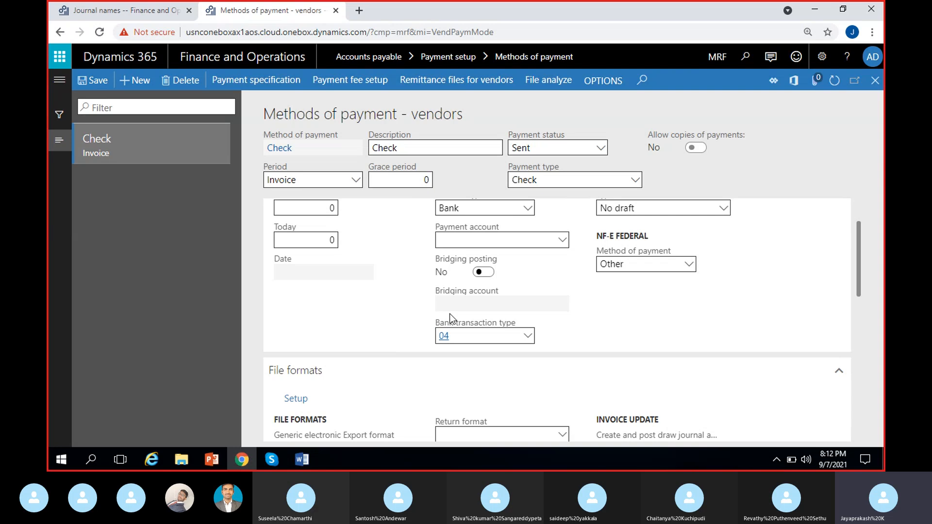
{"action": "scroll", "coordinate": [450, 314], "scroll_direction": "up", "scroll_amount": 2}
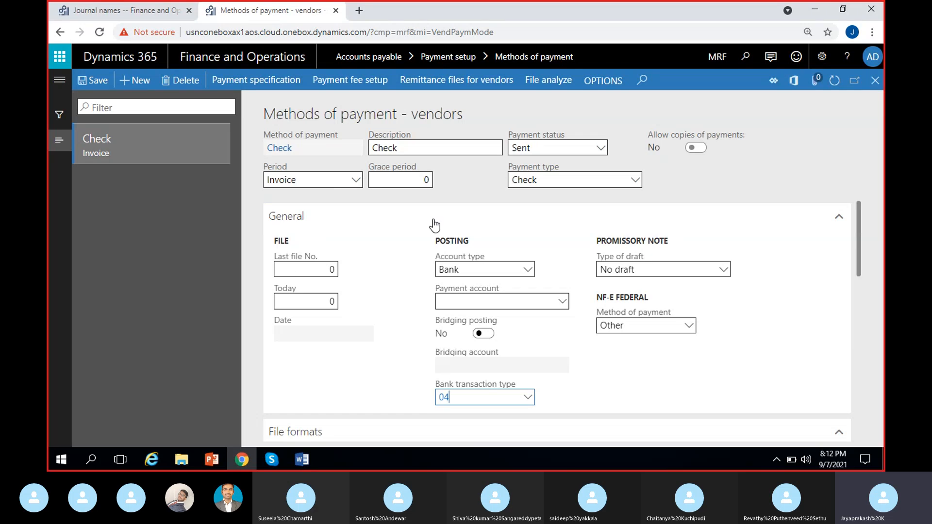
Return to the payment journal and assign the VendPayJou journal name to the new journal batch.
{"action": "scroll", "coordinate": [393, 370], "scroll_direction": "down", "scroll_amount": 3}
{"action": "scroll", "coordinate": [391, 371], "scroll_direction": "down", "scroll_amount": 3}
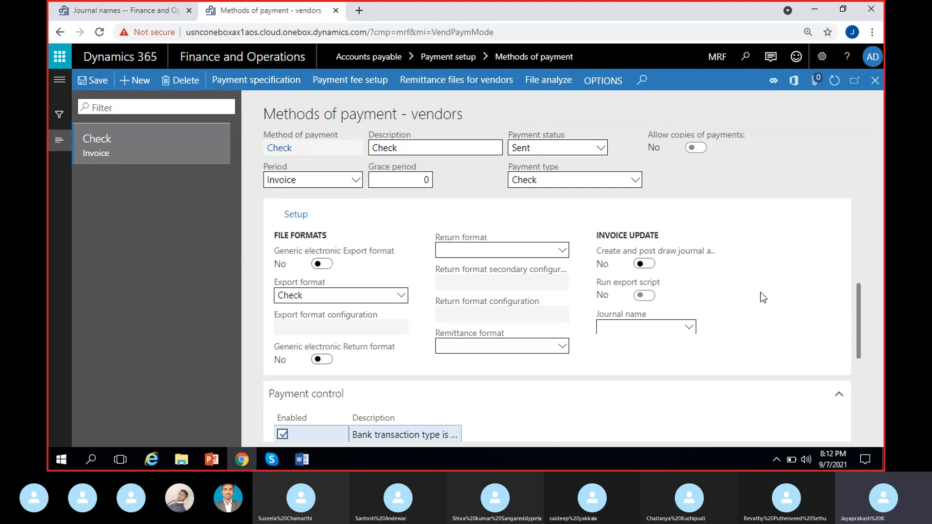
{"action": "left_click", "coordinate": [876, 82]}
{"action": "left_click", "coordinate": [146, 11]}
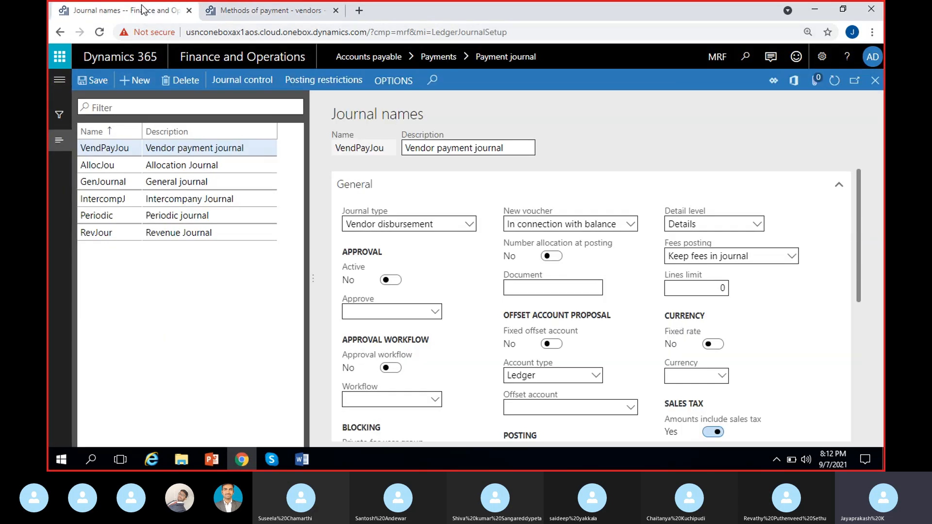
{"action": "left_click", "coordinate": [876, 80]}
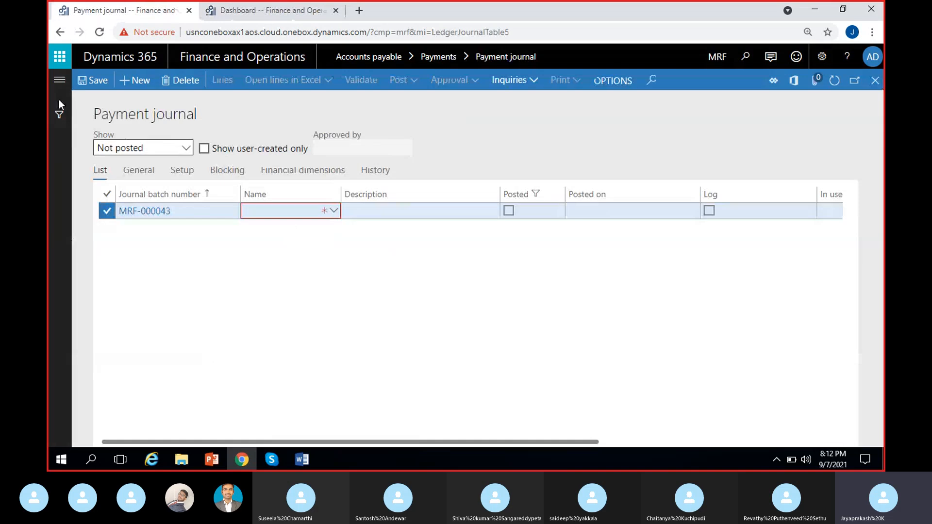
{"action": "left_click", "coordinate": [59, 79]}
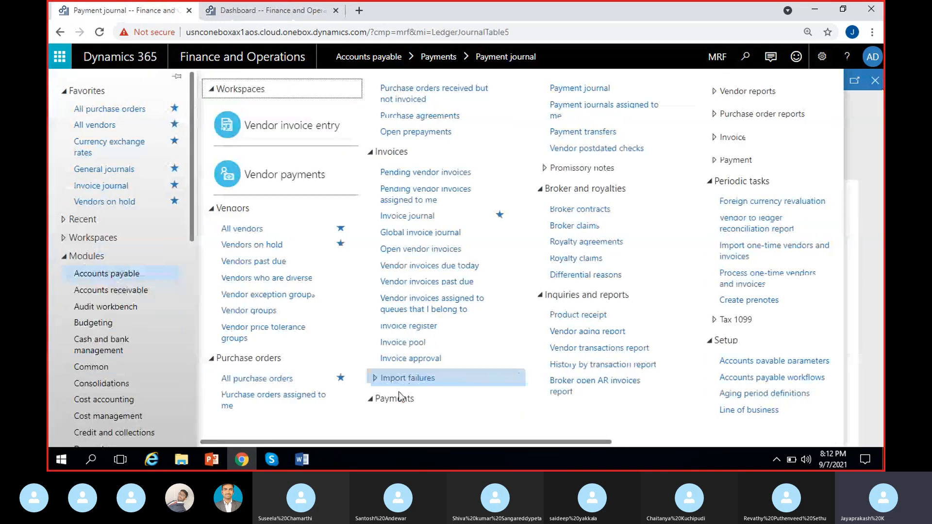
{"action": "left_click", "coordinate": [863, 124]}
{"action": "left_click", "coordinate": [336, 212]}
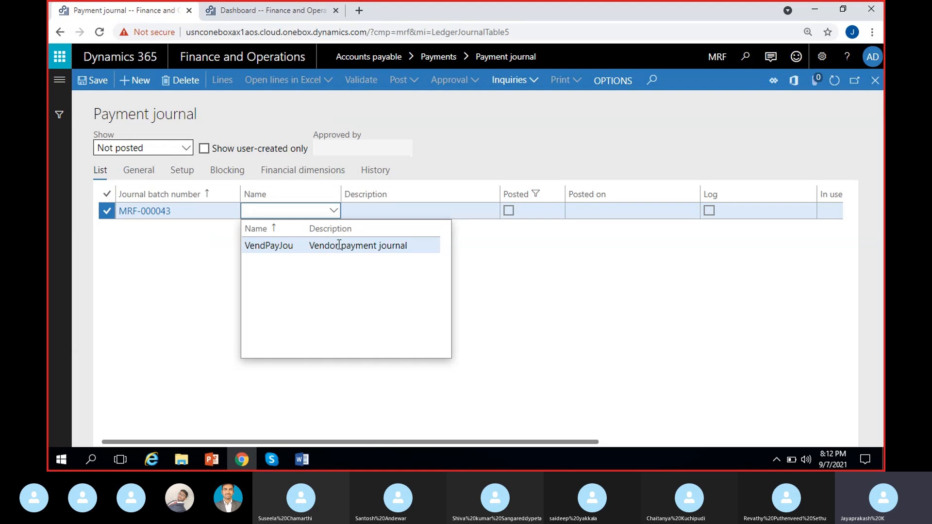
{"action": "left_click", "coordinate": [345, 247]}
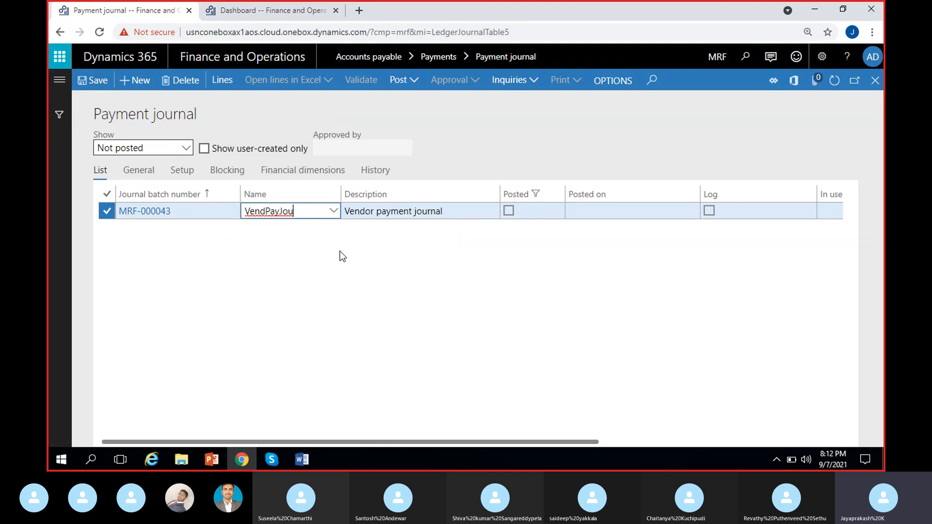
Open the journal lines and select the Maruthi suzuki vendor account on the payment line.
{"action": "left_click", "coordinate": [219, 83]}
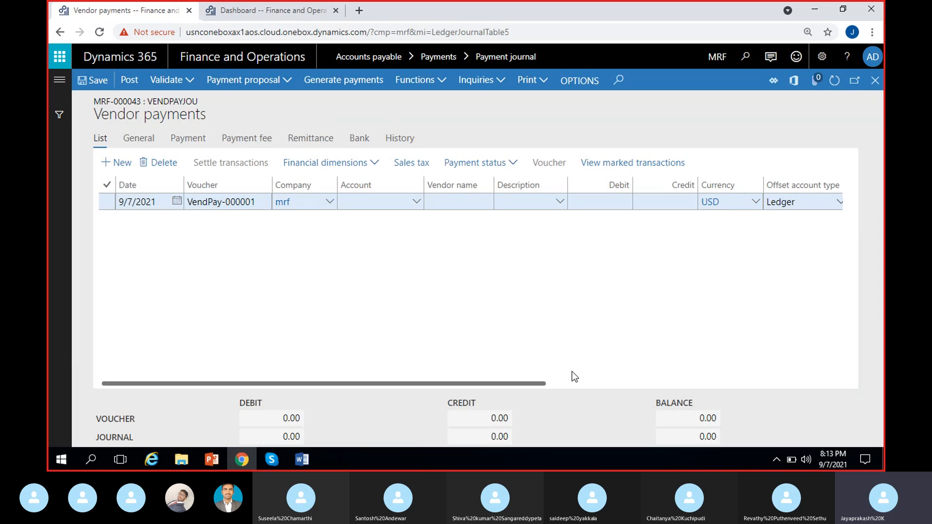
{"action": "left_click_drag", "start_coordinate": [243, 208], "coordinate": [263, 204]}
{"action": "left_click", "coordinate": [209, 222]}
{"action": "left_click", "coordinate": [255, 203]}
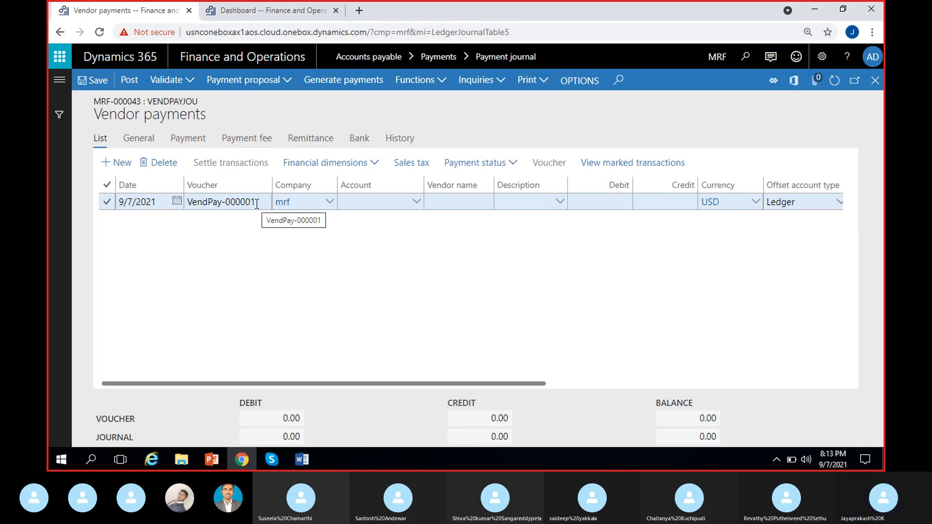
{"action": "left_click", "coordinate": [368, 206]}
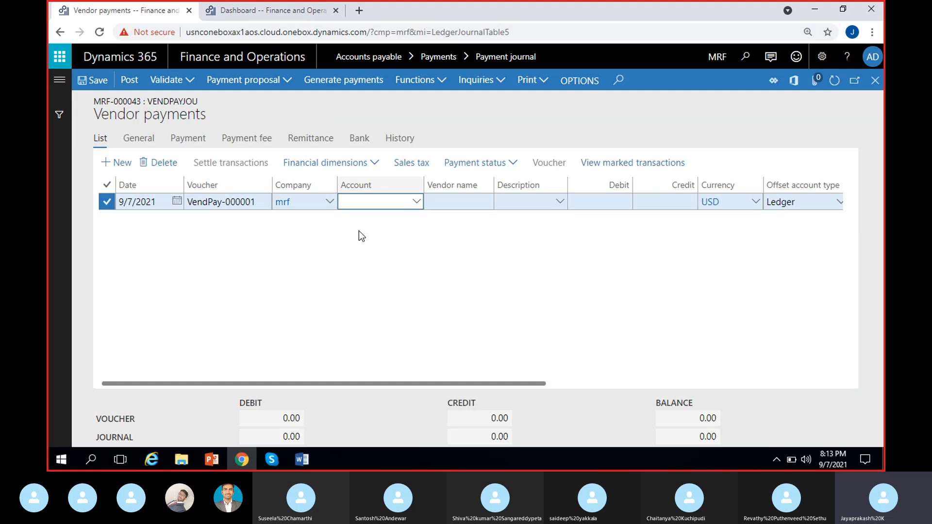
{"action": "left_click", "coordinate": [417, 203]}
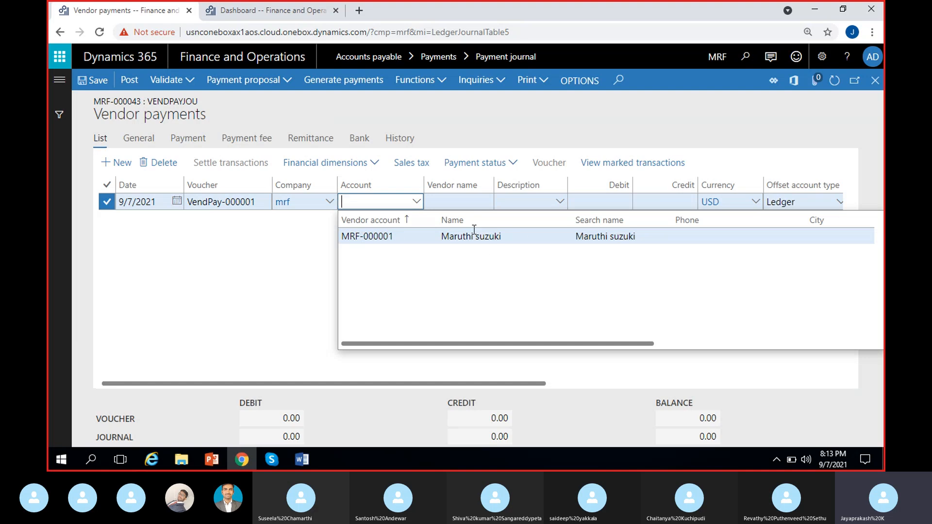
{"action": "left_click", "coordinate": [317, 300]}
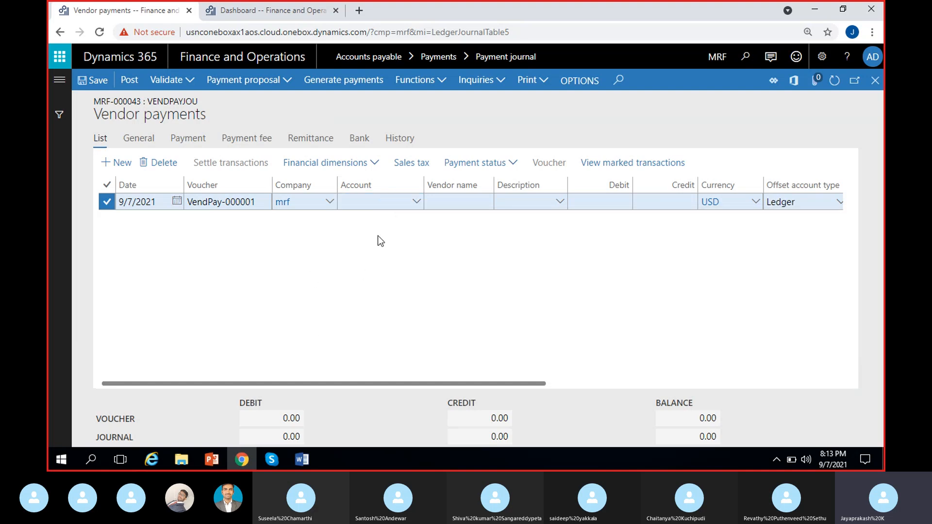
{"action": "left_click", "coordinate": [412, 204]}
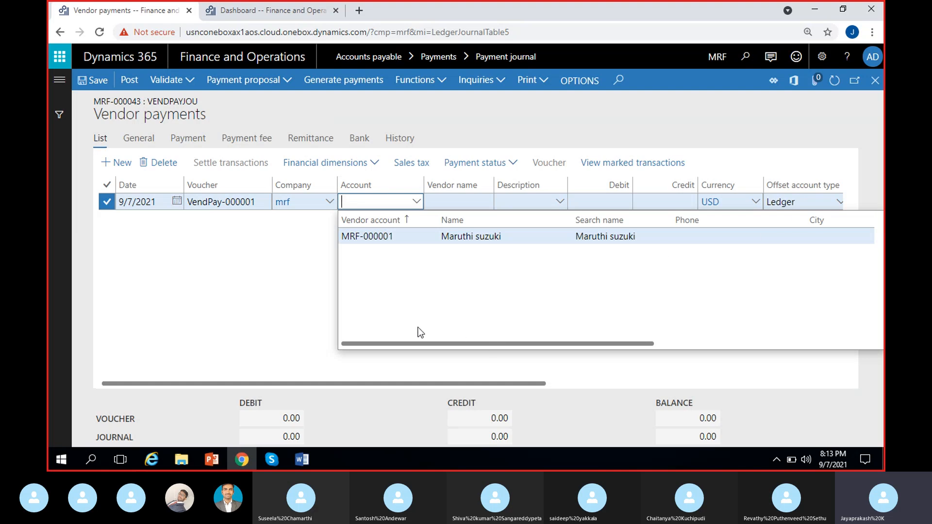
{"action": "left_click", "coordinate": [468, 235]}
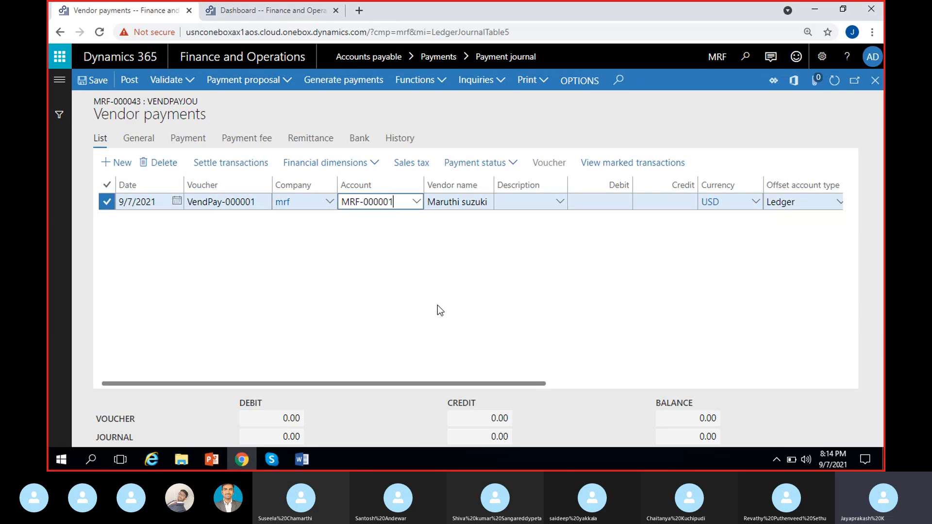
{"action": "left_click", "coordinate": [607, 262]}
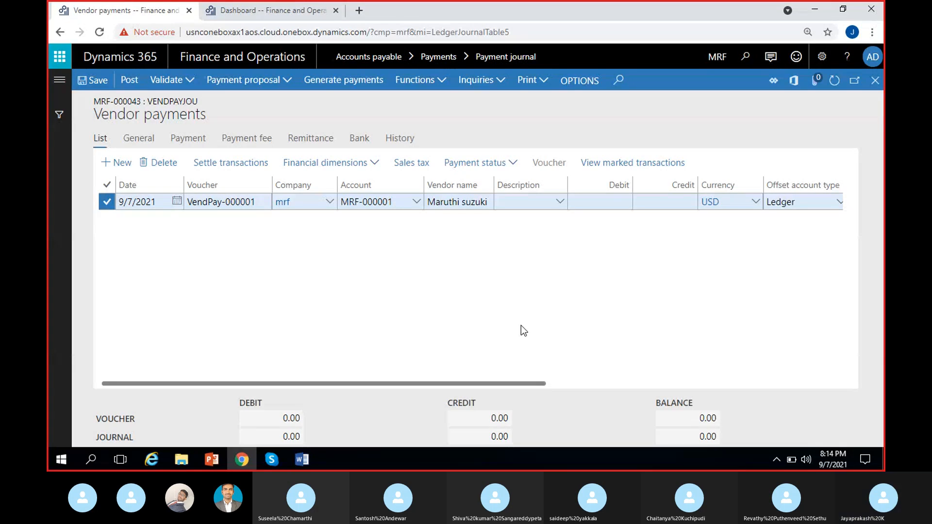
{"action": "left_click", "coordinate": [272, 461]}
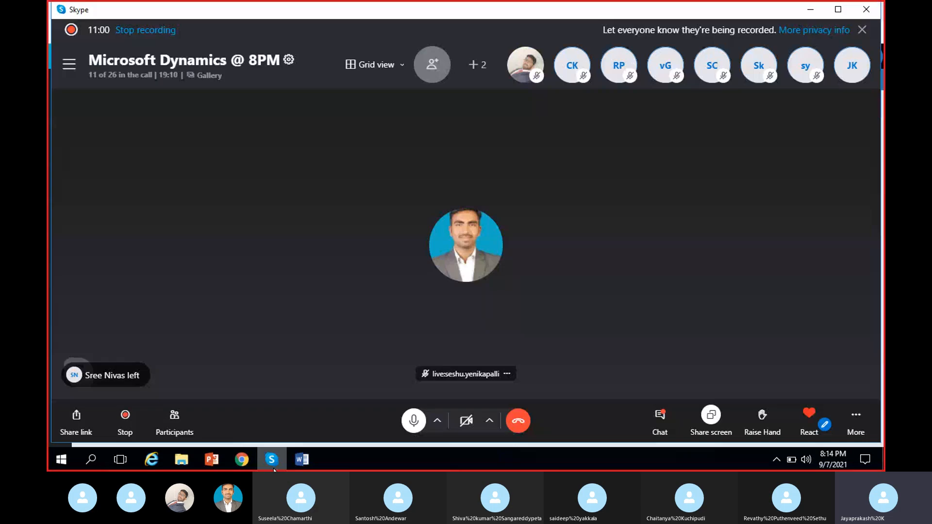
{"action": "left_click", "coordinate": [273, 467]}
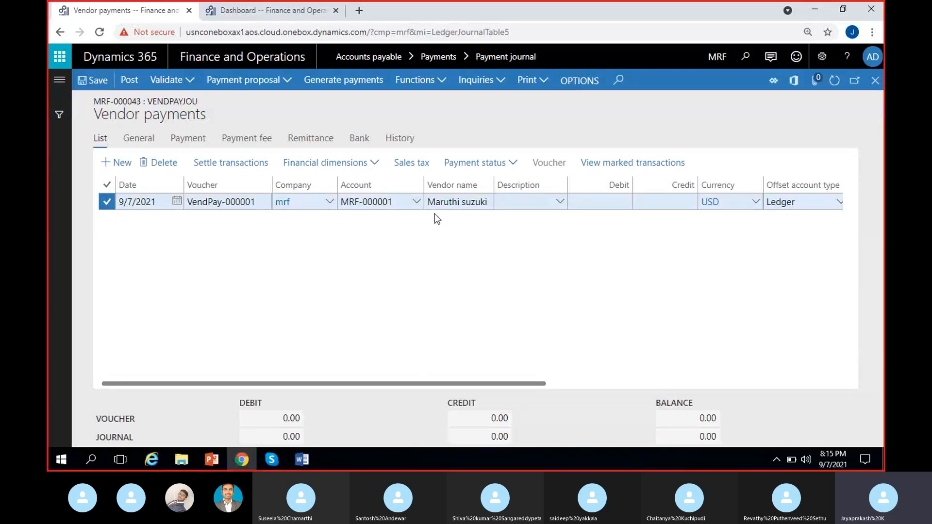
Enter a debit amount of 1,000 on the payment line.
{"action": "left_click", "coordinate": [604, 203]}
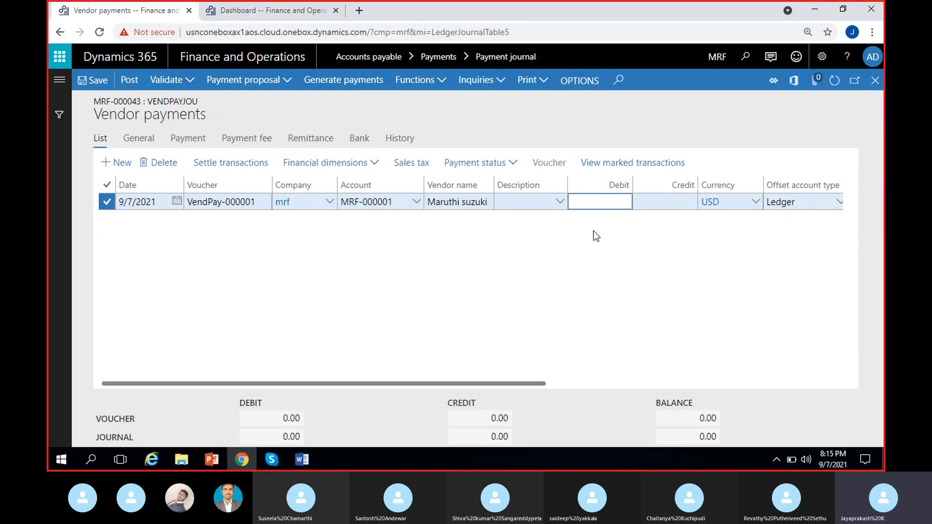
{"action": "type", "text": "1,"}
{"action": "type", "text": "000"}
{"action": "left_click", "coordinate": [518, 304]}
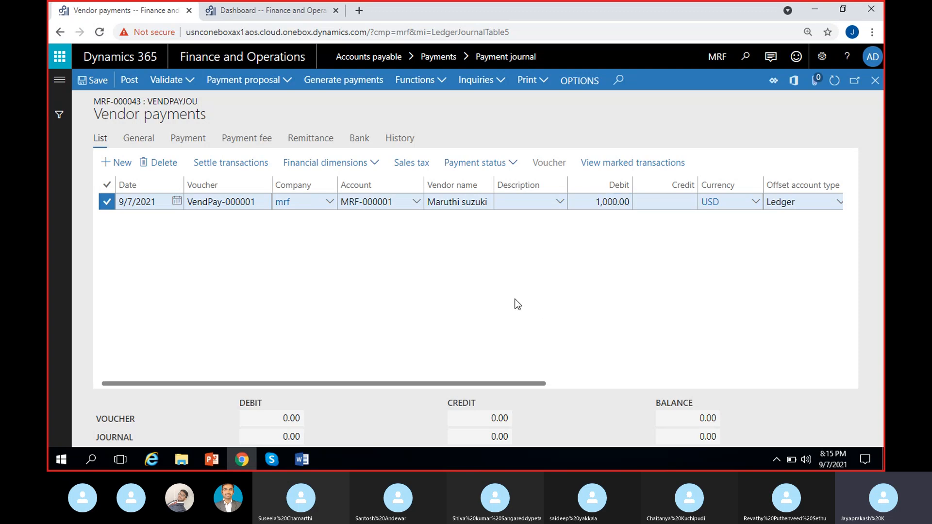
Set the line description to Advance payment.
{"action": "left_click", "coordinate": [519, 206]}
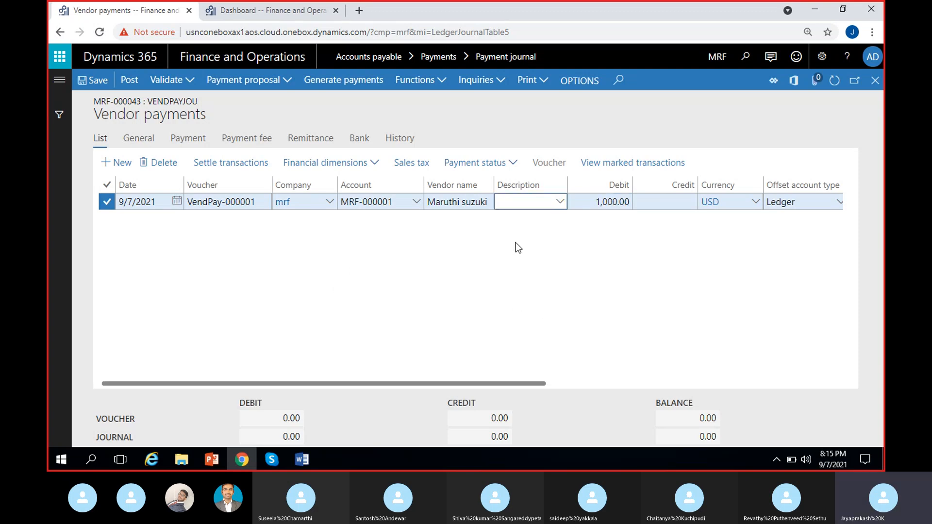
{"action": "type", "text": "Advance"}
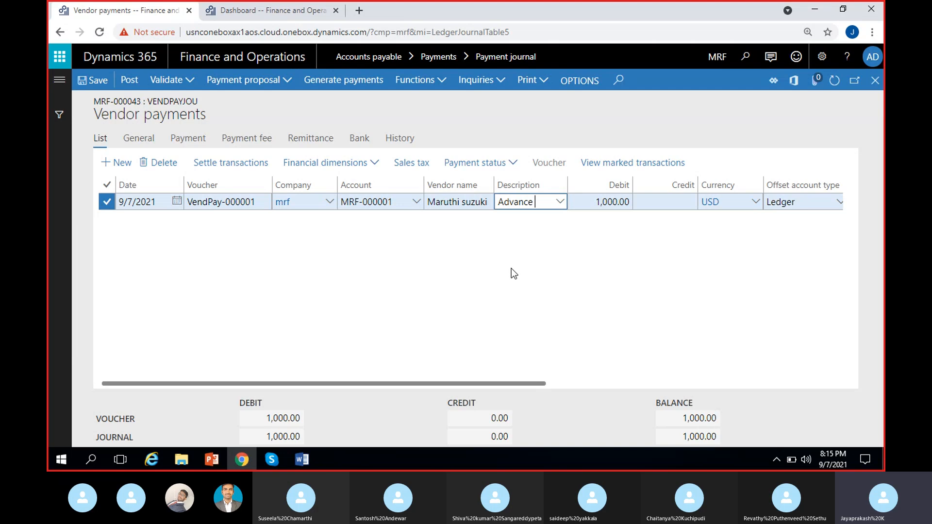
{"action": "type", "text": " payment"}
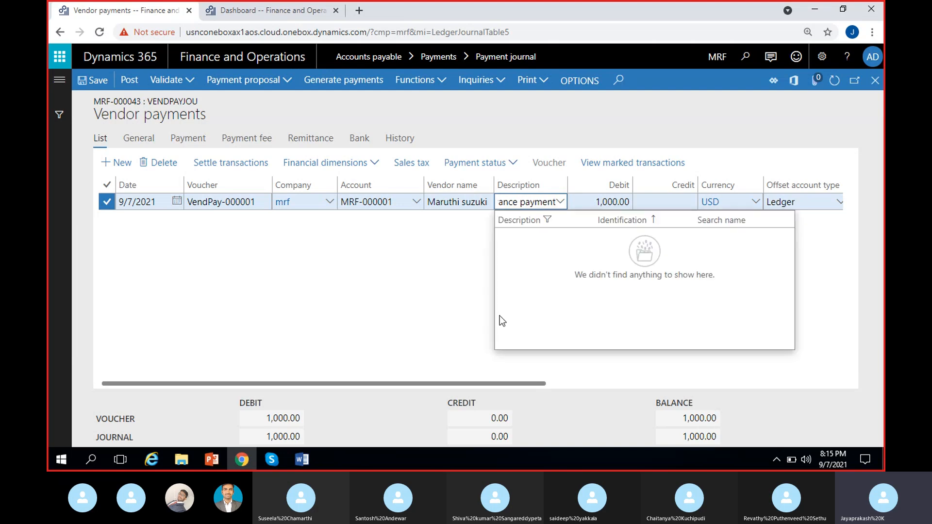
{"action": "left_click", "coordinate": [403, 299]}
{"action": "left_click_drag", "start_coordinate": [565, 180], "coordinate": [600, 180]}
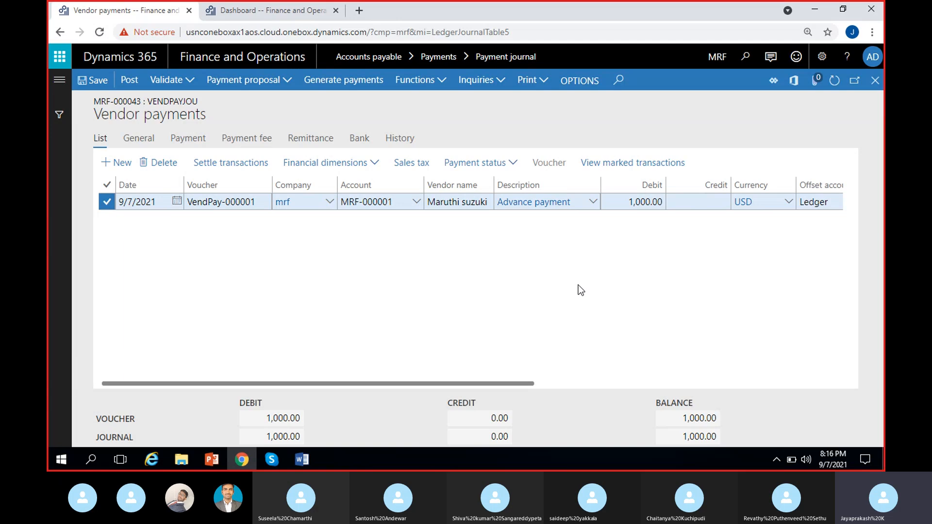
Set the offset account type of the payment line to Bank.
{"action": "scroll", "coordinate": [579, 285], "scroll_direction": "right", "scroll_amount": 3}
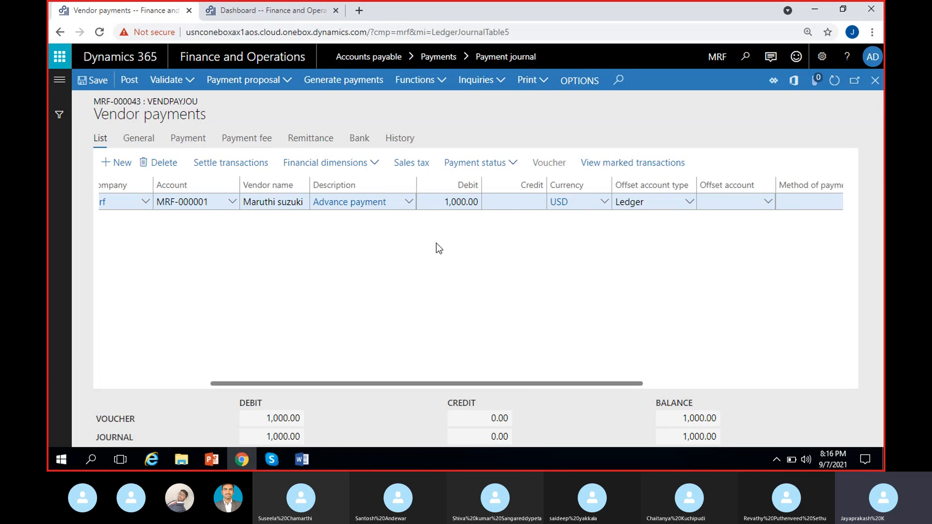
{"action": "scroll", "coordinate": [516, 287], "scroll_direction": "right", "scroll_amount": 3}
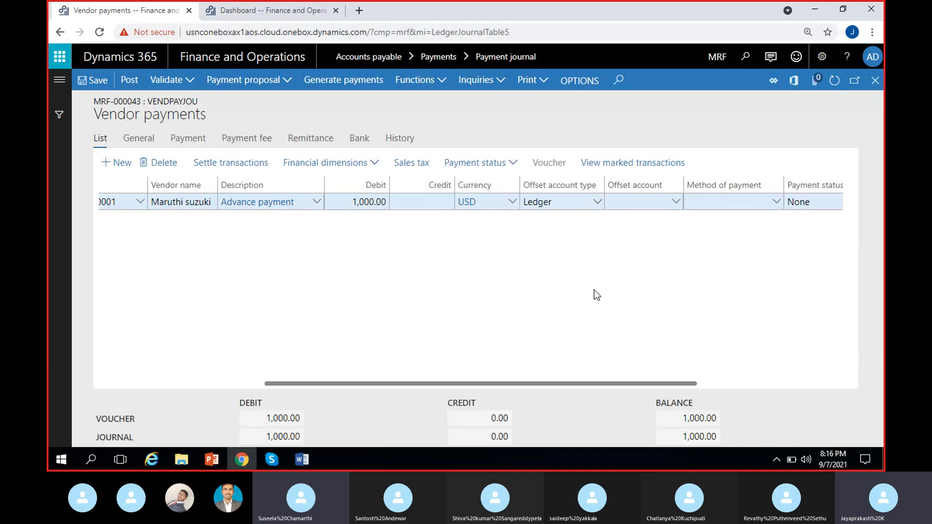
{"action": "left_click", "coordinate": [598, 202]}
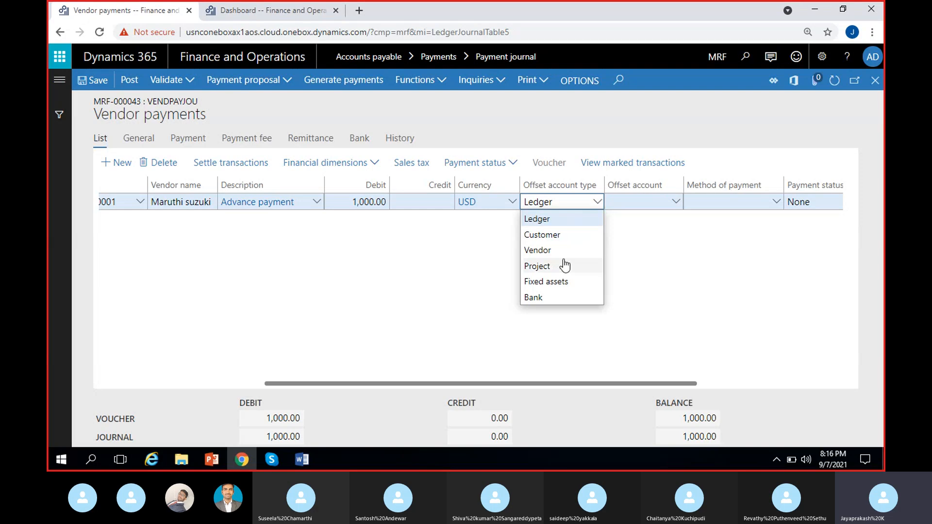
{"action": "left_click", "coordinate": [535, 297]}
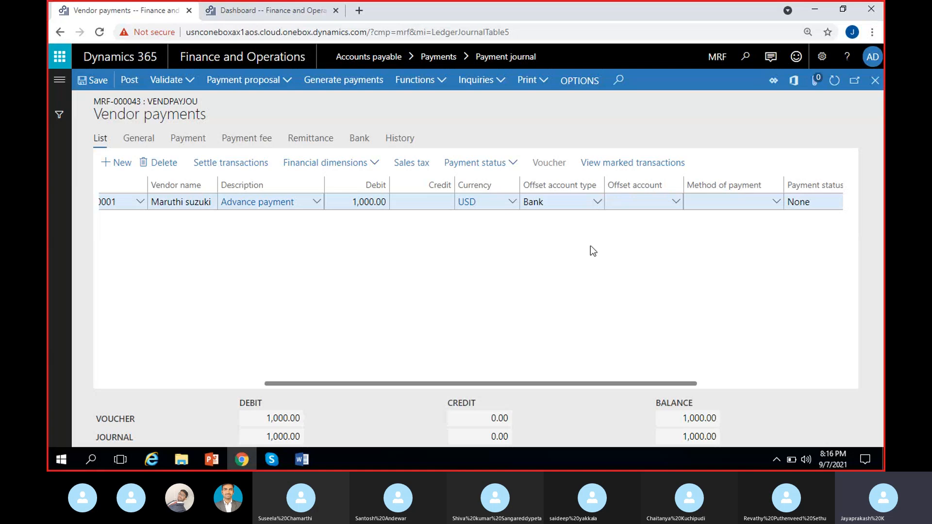
{"action": "left_click", "coordinate": [642, 204]}
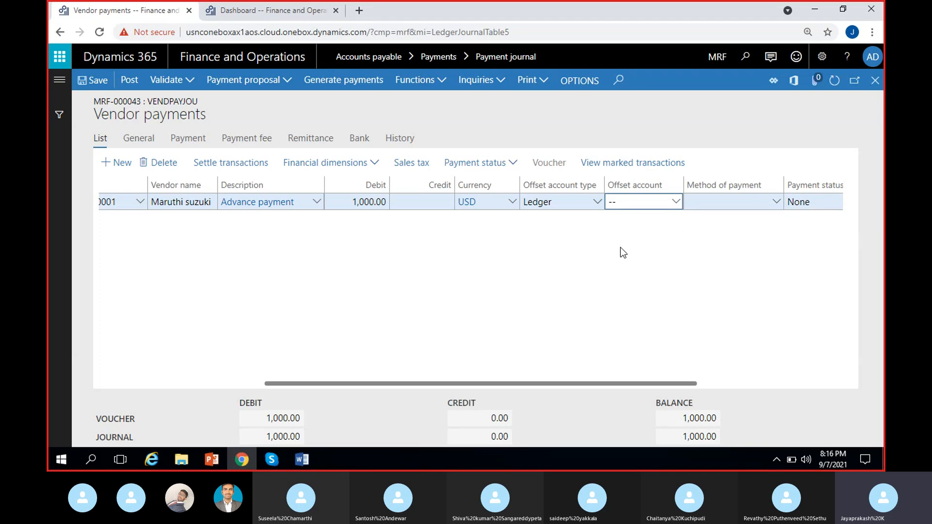
{"action": "left_click", "coordinate": [597, 203]}
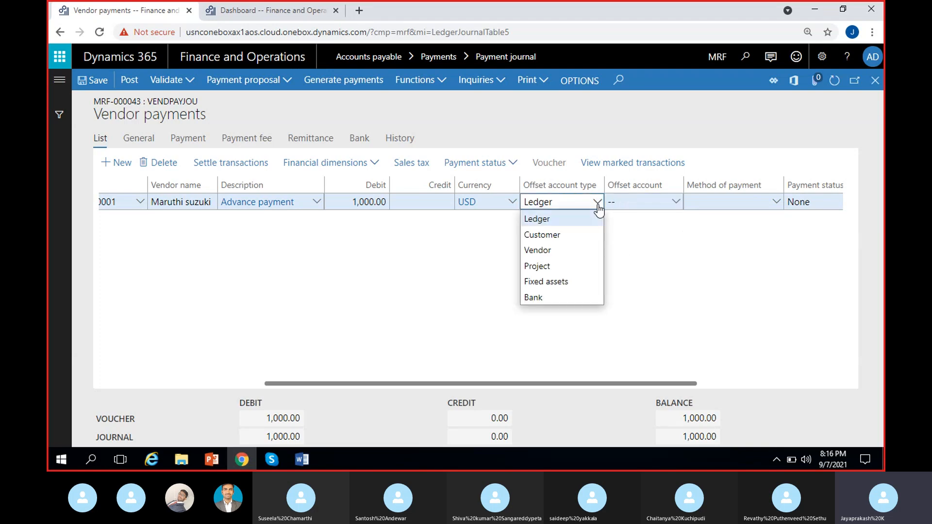
{"action": "left_click", "coordinate": [539, 298]}
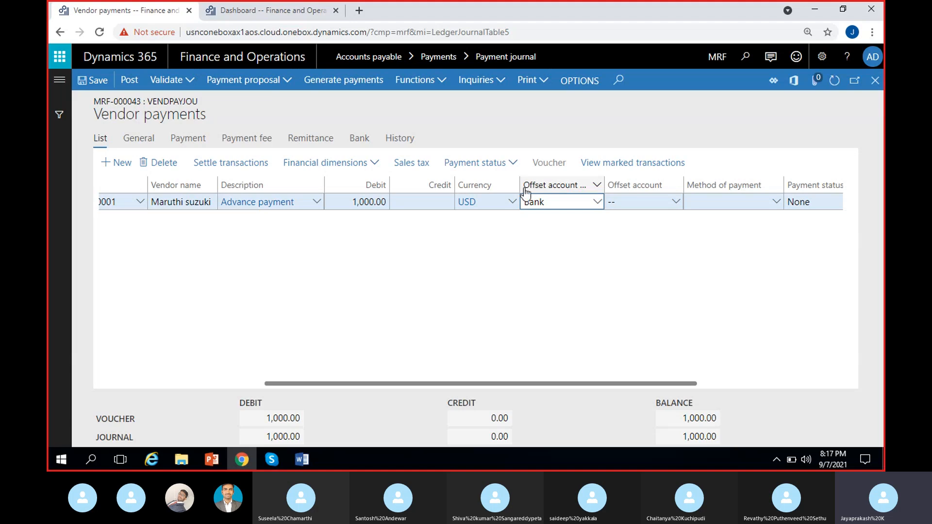
Set the offset account to ICICI-1 and the method of payment to Check.
{"action": "left_click", "coordinate": [675, 204]}
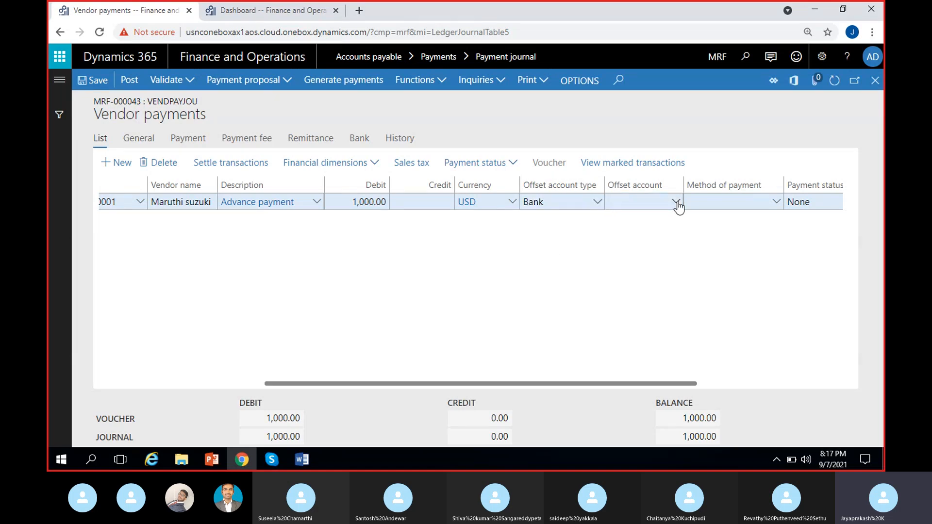
{"action": "left_click", "coordinate": [677, 203]}
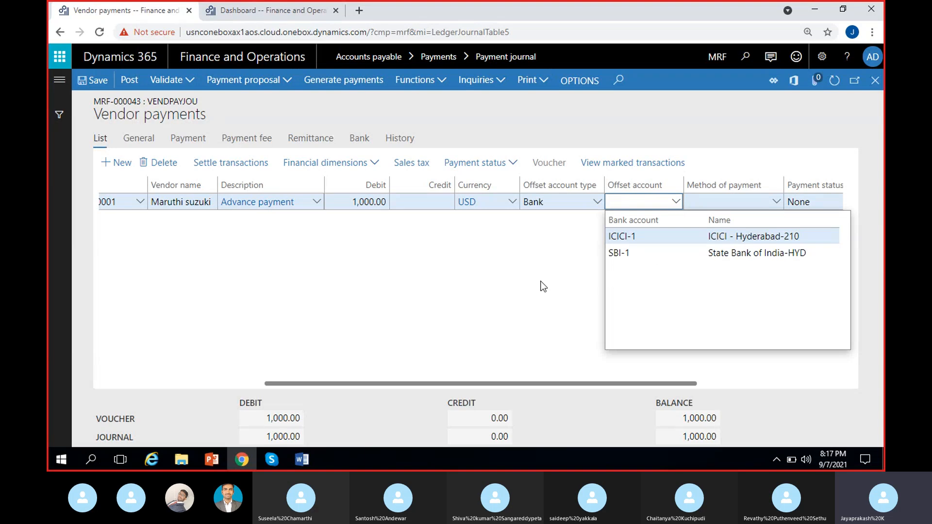
{"action": "left_click", "coordinate": [663, 235]}
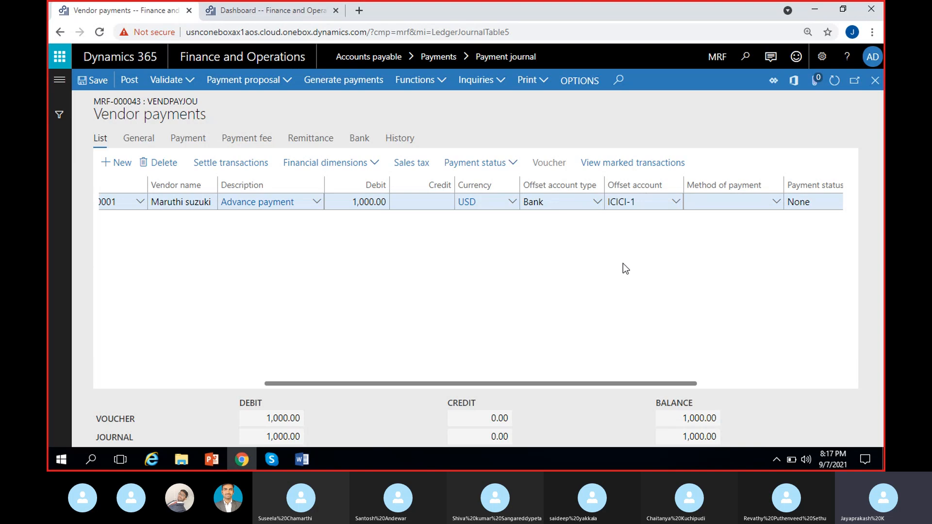
{"action": "key", "text": "Tab"}
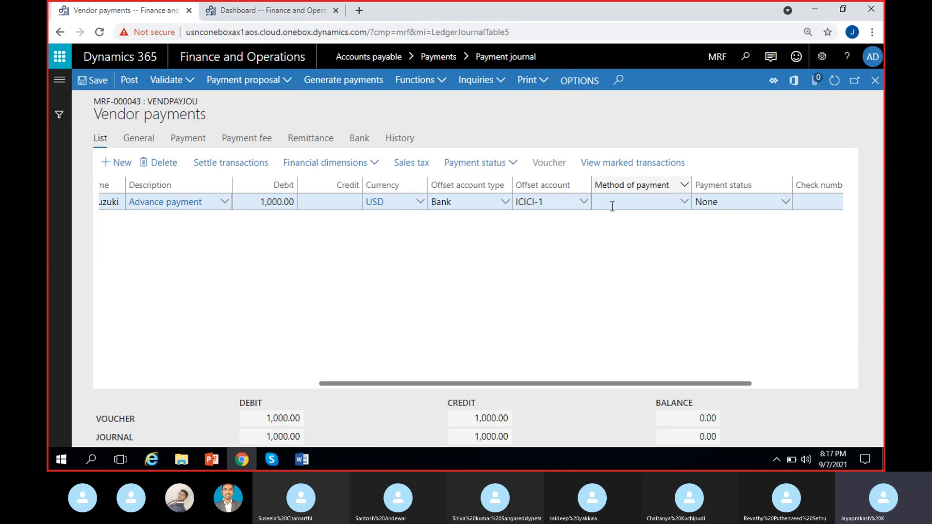
{"action": "left_click", "coordinate": [684, 204]}
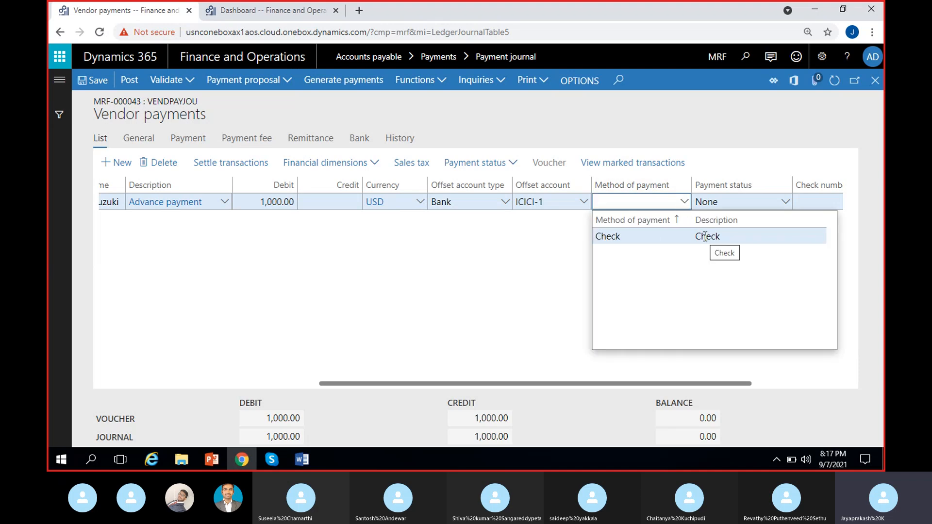
{"action": "left_click", "coordinate": [724, 236]}
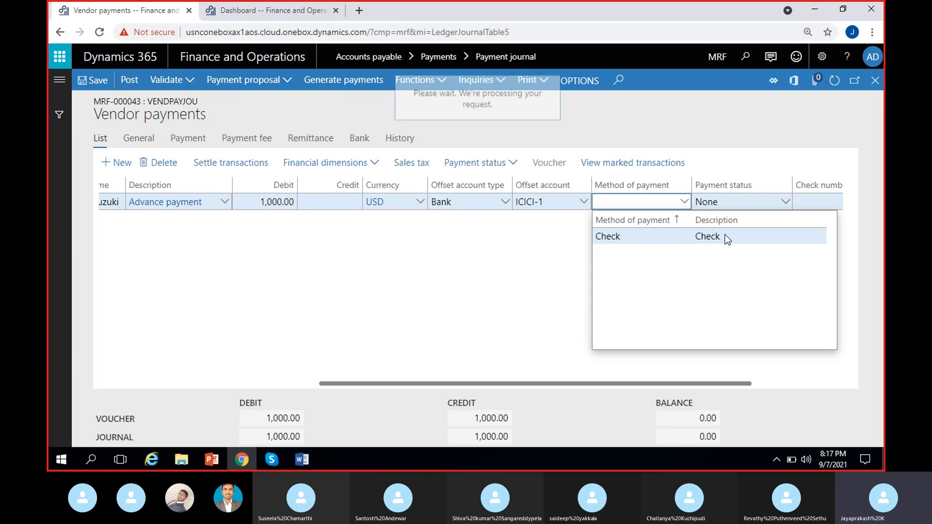
Select Check as the line's method of payment and review the completed payment line's columns.
{"action": "left_click", "coordinate": [694, 235]}
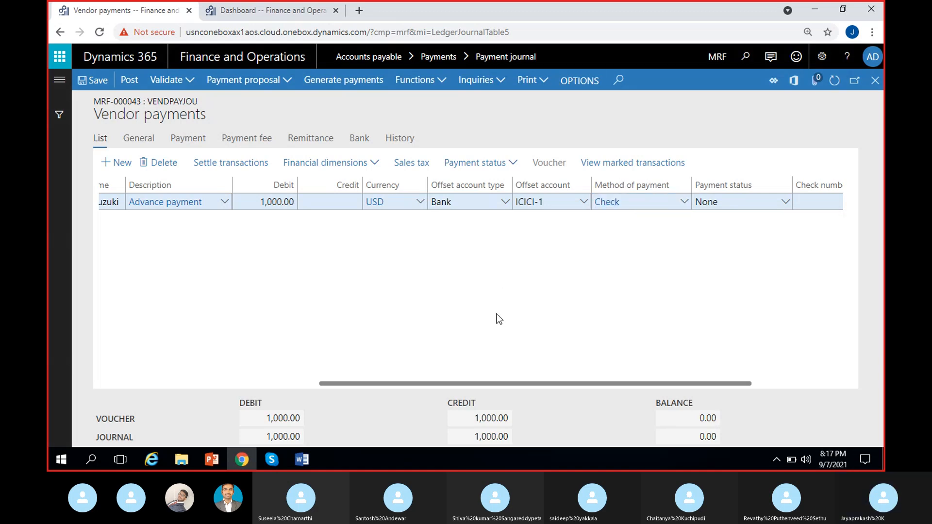
{"action": "scroll", "coordinate": [500, 319], "scroll_direction": "right", "scroll_amount": 3}
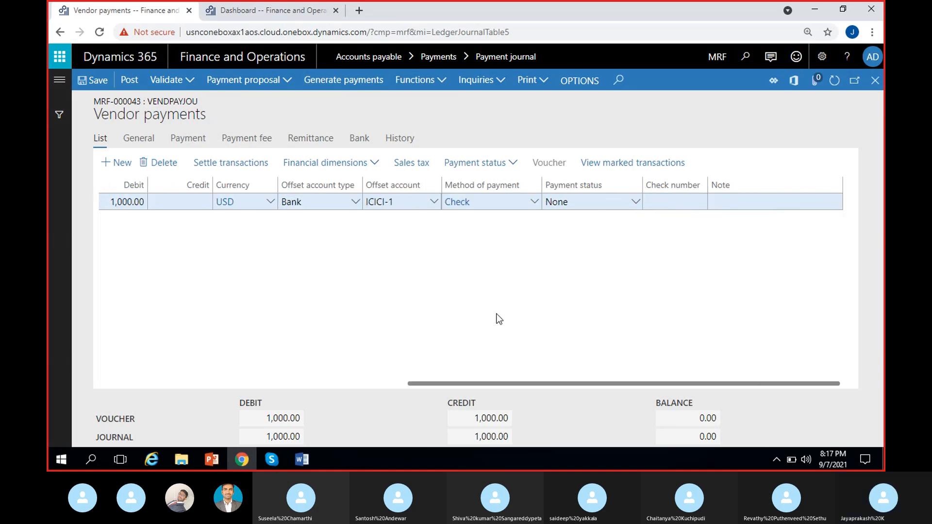
{"action": "left_click", "coordinate": [672, 202]}
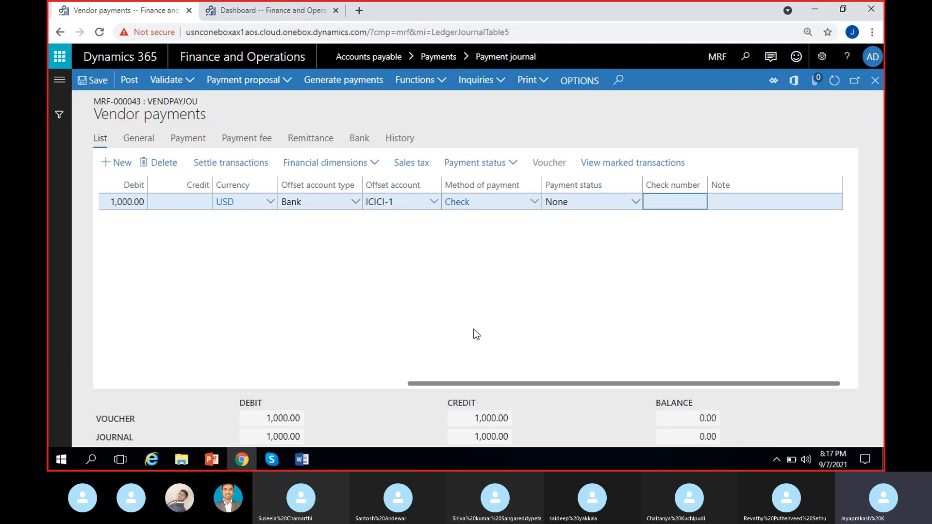
{"action": "scroll", "coordinate": [474, 330], "scroll_direction": "left", "scroll_amount": 10}
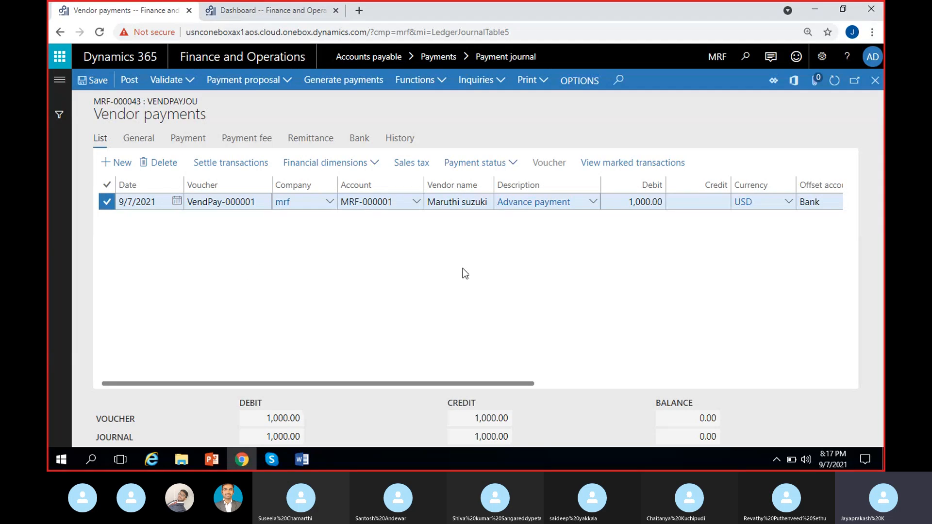
{"action": "scroll", "coordinate": [462, 274], "scroll_direction": "right", "scroll_amount": 2}
{"action": "scroll", "coordinate": [558, 279], "scroll_direction": "right", "scroll_amount": 2}
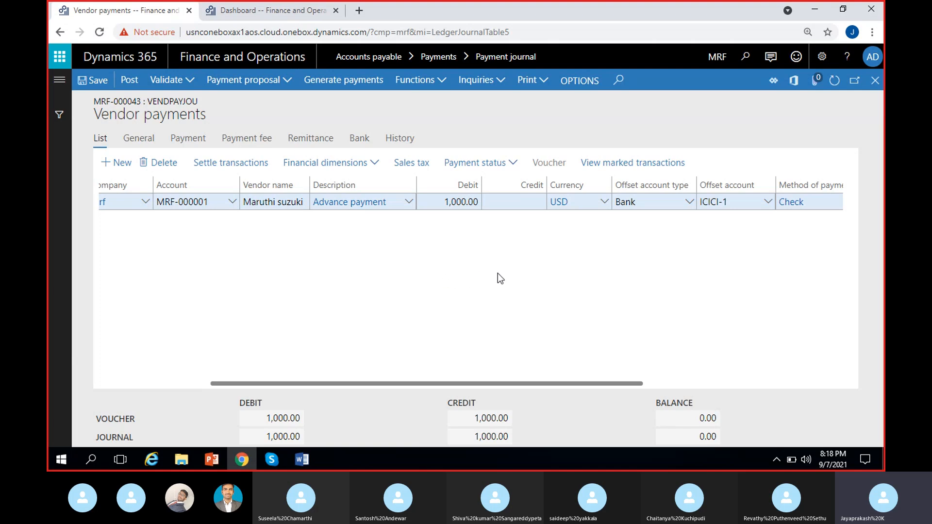
{"action": "key", "text": "Tab"}
{"action": "key", "text": "Tab"}
{"action": "key", "text": "shift+Tab"}
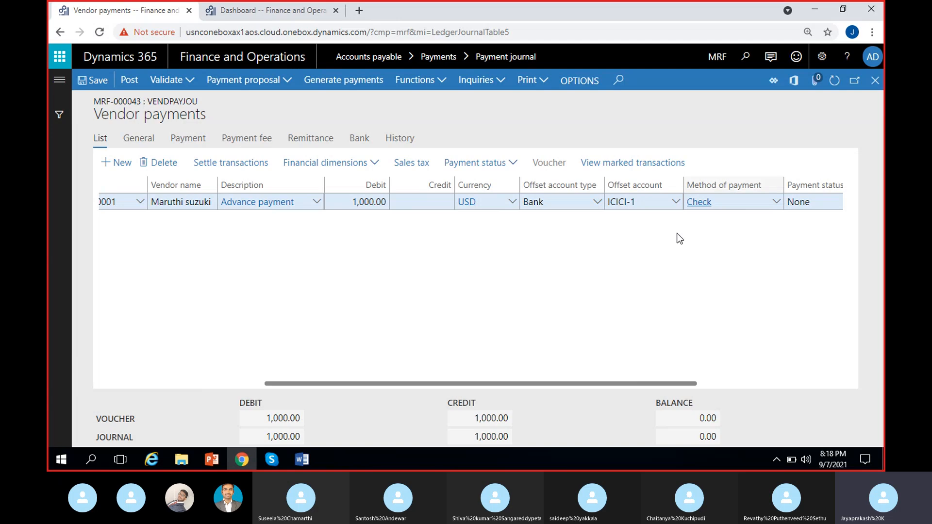
{"action": "key", "text": "Tab"}
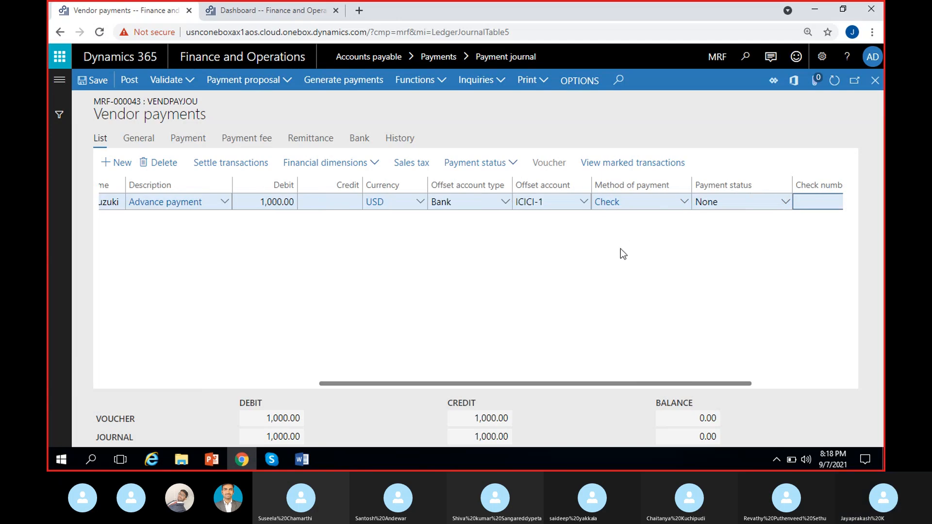
{"action": "scroll", "coordinate": [339, 284], "scroll_direction": "left", "scroll_amount": 2}
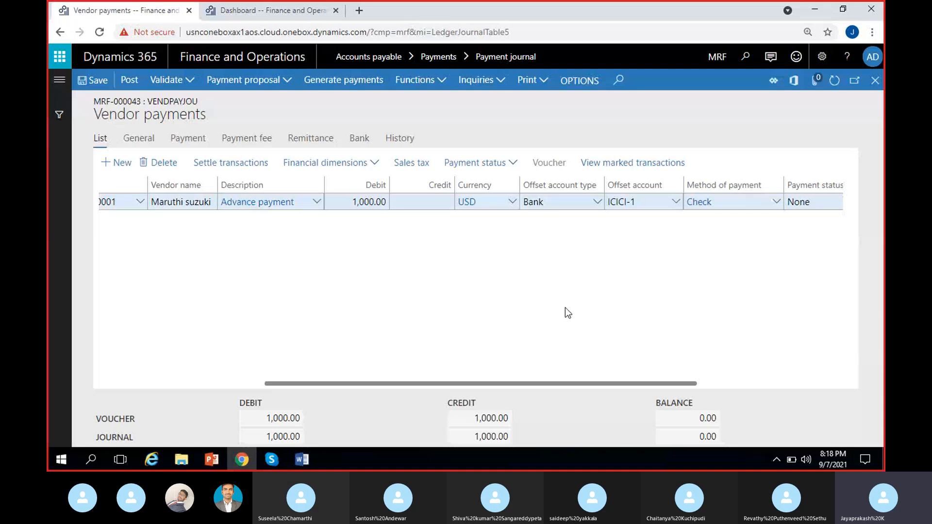
{"action": "left_click", "coordinate": [270, 460]}
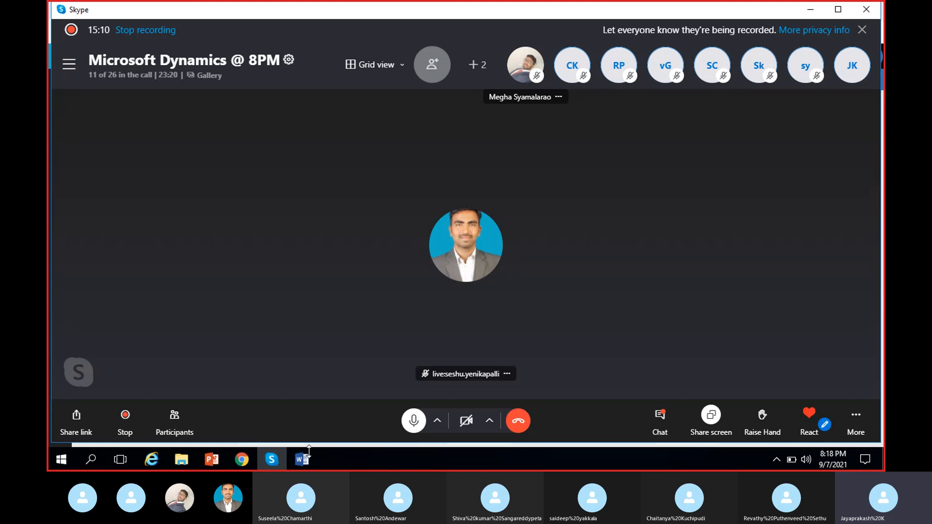
{"action": "left_click", "coordinate": [241, 460]}
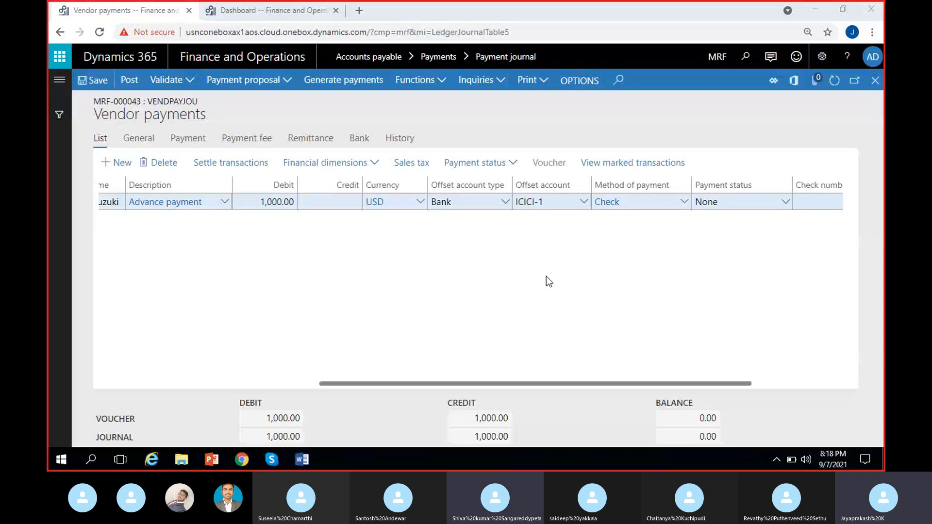
{"action": "scroll", "coordinate": [547, 276], "scroll_direction": "right", "scroll_amount": 2}
{"action": "scroll", "coordinate": [547, 275], "scroll_direction": "left", "scroll_amount": 5}
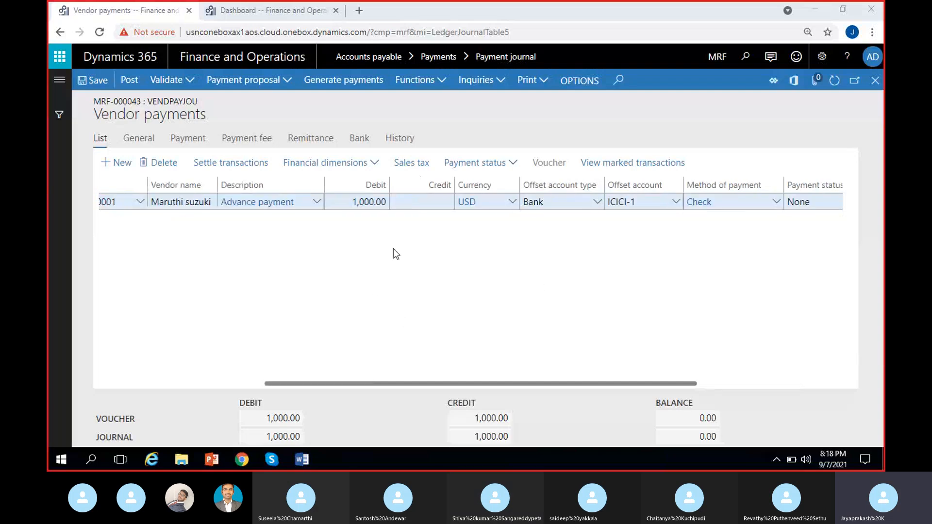
{"action": "scroll", "coordinate": [429, 299], "scroll_direction": "right", "scroll_amount": 1}
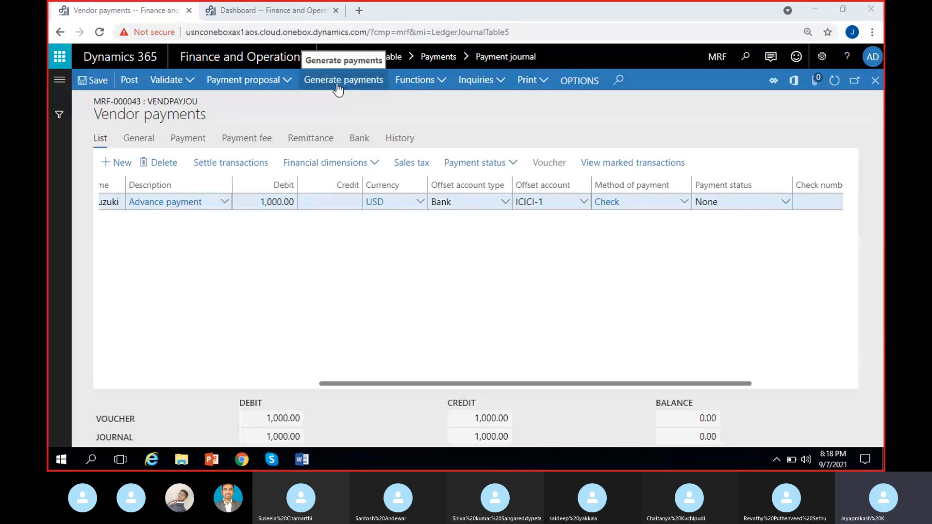
{"action": "scroll", "coordinate": [183, 260], "scroll_direction": "left", "scroll_amount": 2}
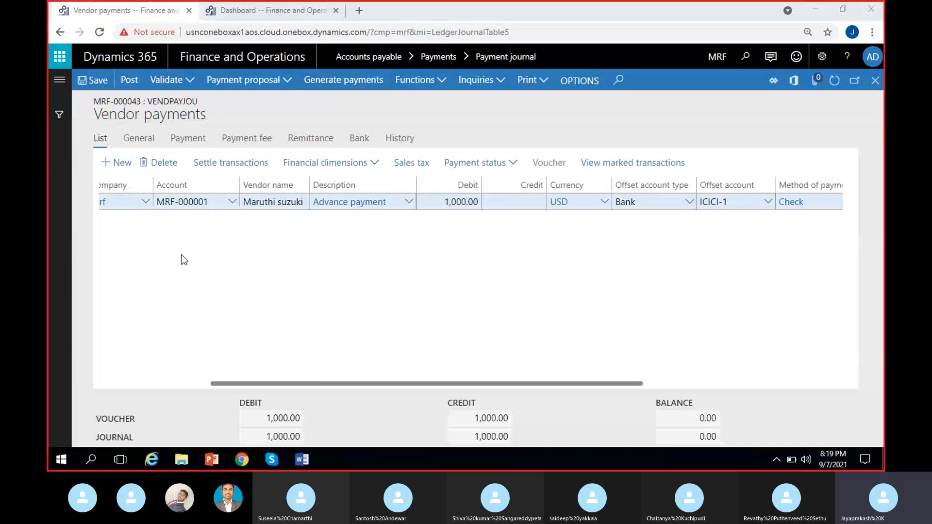
{"action": "scroll", "coordinate": [383, 251], "scroll_direction": "right", "scroll_amount": 1}
{"action": "scroll", "coordinate": [573, 272], "scroll_direction": "right", "scroll_amount": 1}
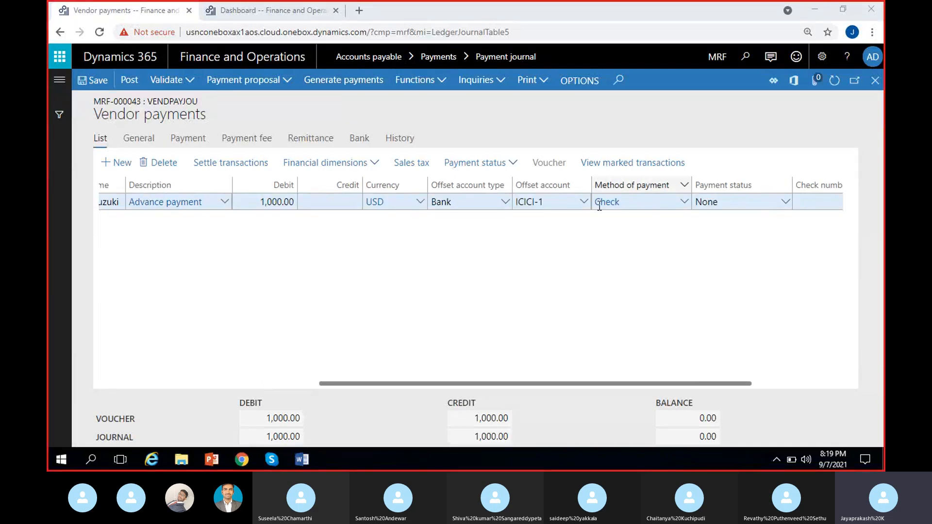
Start generating payments and choose the Check export format.
{"action": "left_click", "coordinate": [344, 86]}
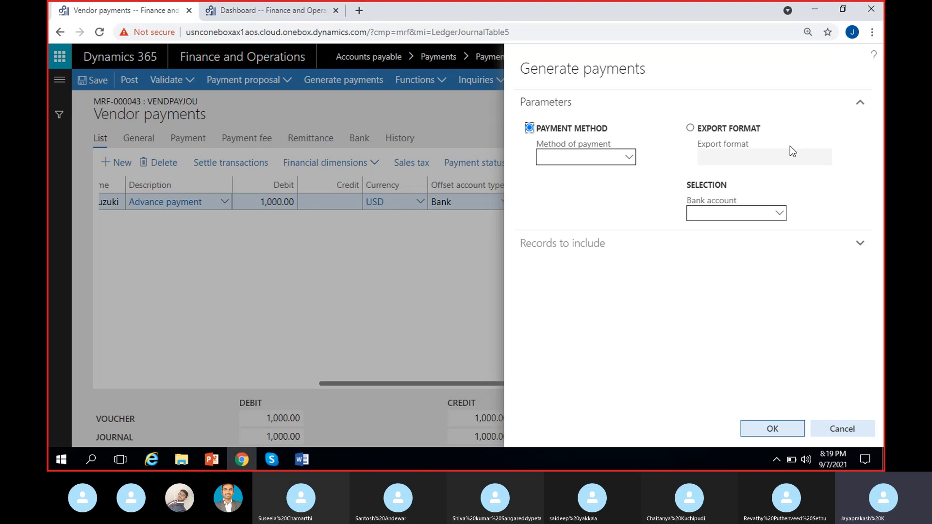
{"action": "left_click", "coordinate": [630, 158]}
{"action": "left_click", "coordinate": [587, 191]}
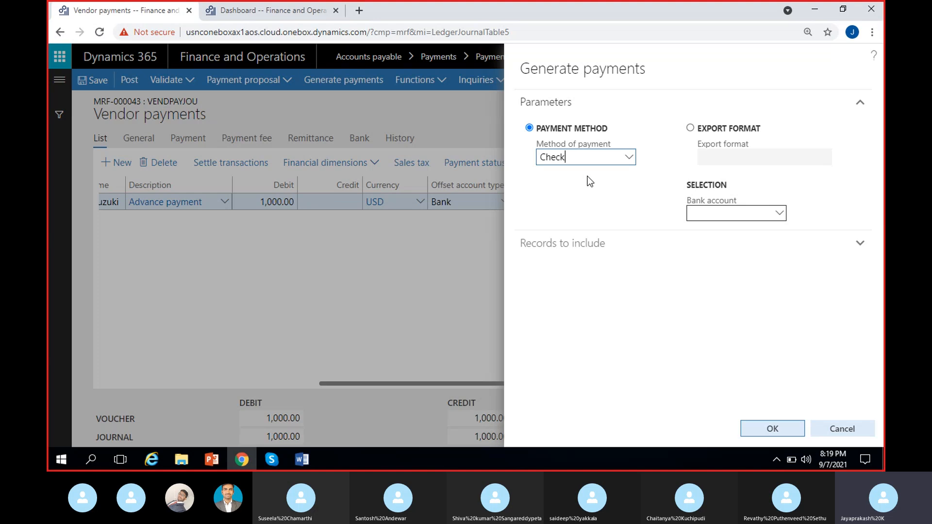
{"action": "left_click", "coordinate": [691, 130]}
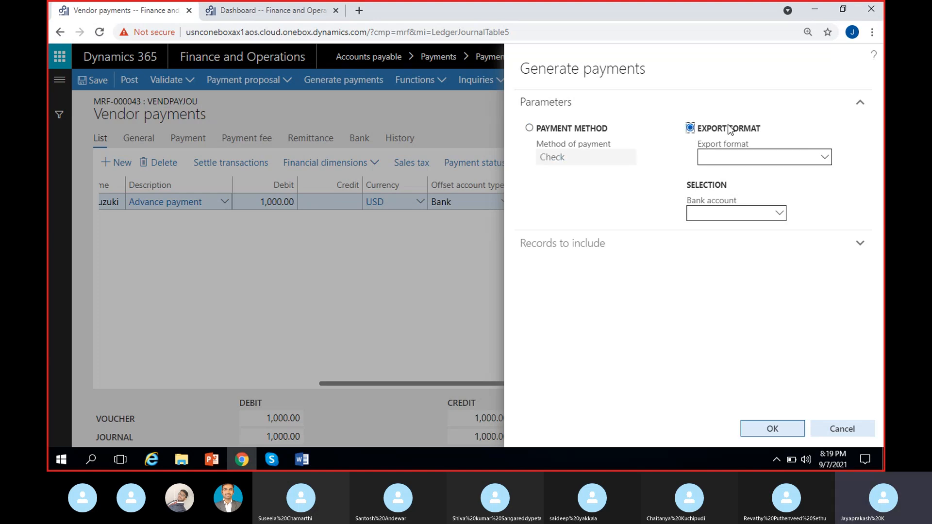
{"action": "left_click", "coordinate": [825, 157]}
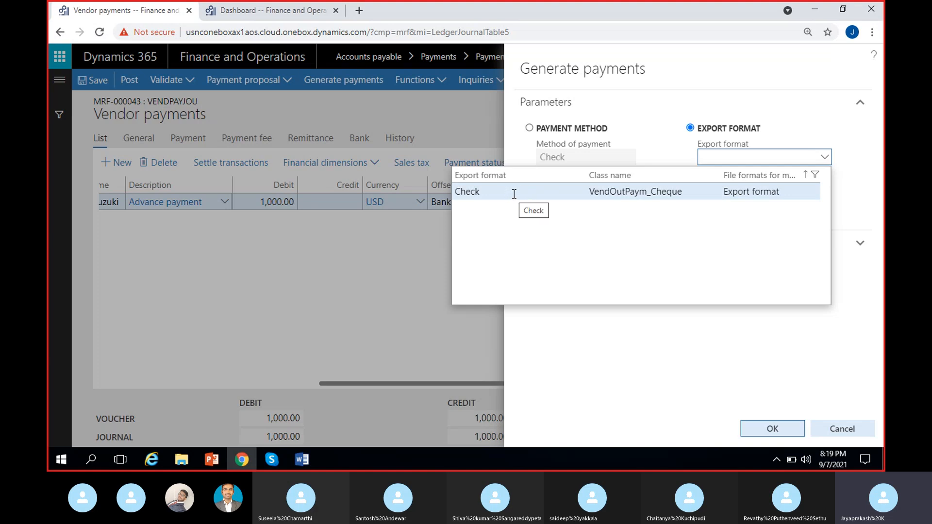
{"action": "left_click", "coordinate": [514, 194]}
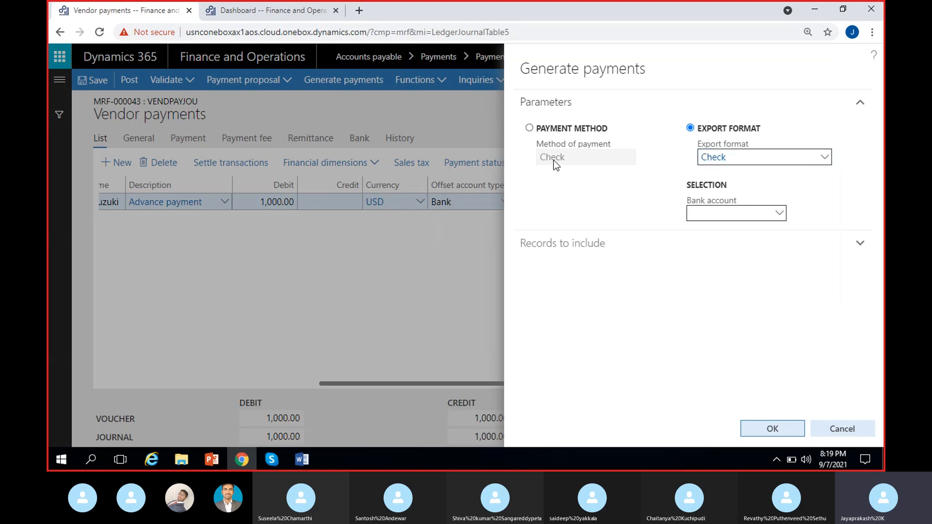
{"action": "left_click", "coordinate": [538, 134]}
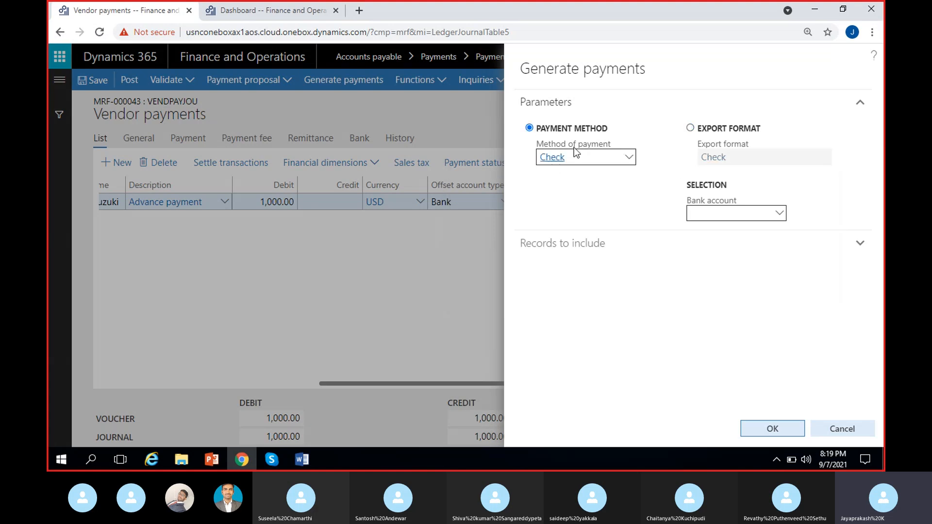
{"action": "left_click", "coordinate": [713, 142]}
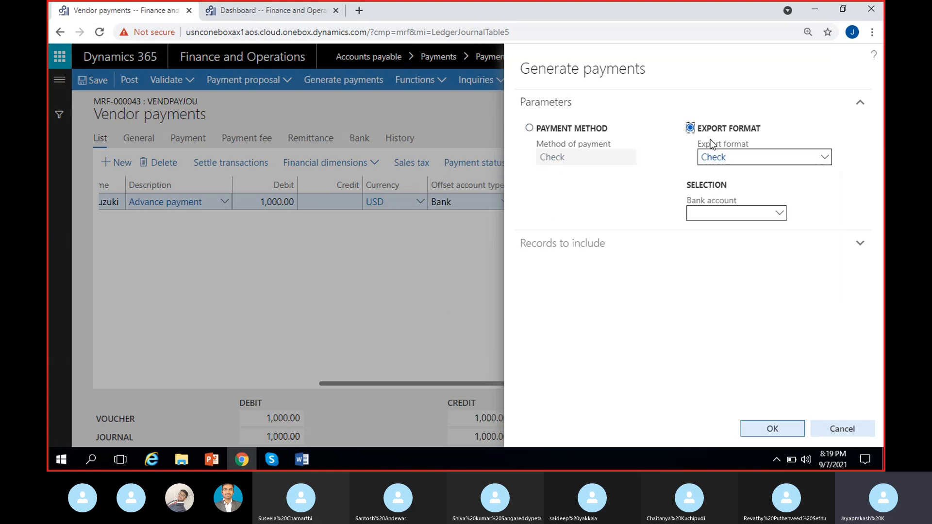
{"action": "left_click", "coordinate": [652, 146]}
Set the payment generation bank account to ICICI-1.
{"action": "left_click", "coordinate": [779, 214]}
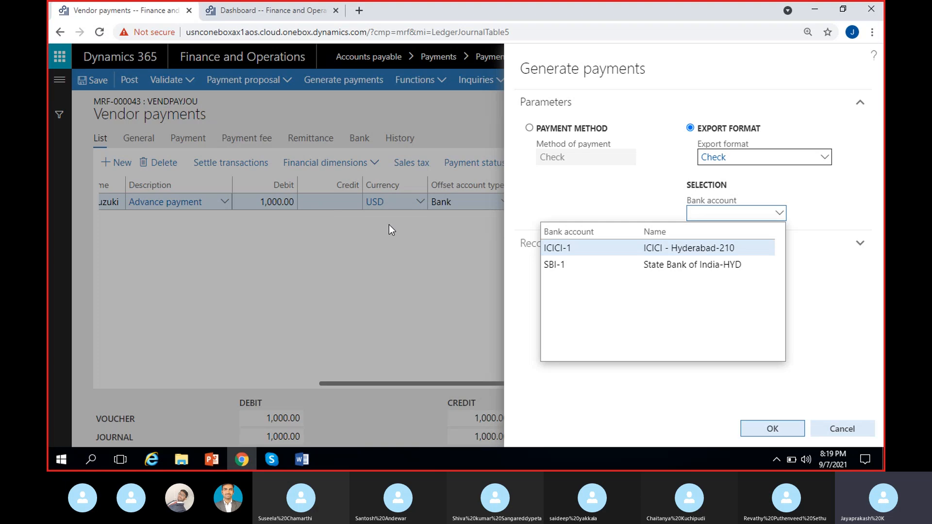
{"action": "left_click", "coordinate": [593, 247]}
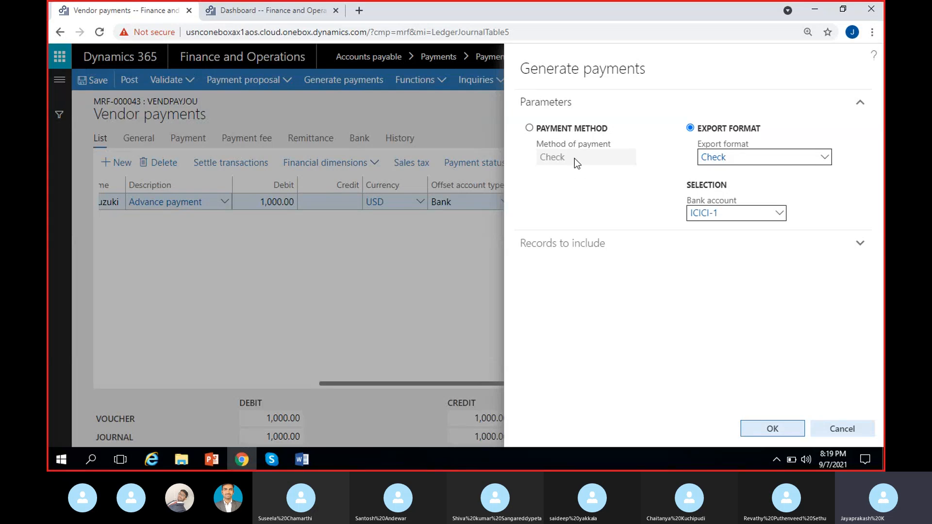
{"action": "left_click_drag", "start_coordinate": [574, 158], "coordinate": [526, 166]}
{"action": "left_click", "coordinate": [646, 162]}
Inspect the records to include and confirm the payment generation parameters.
{"action": "left_click", "coordinate": [601, 243]}
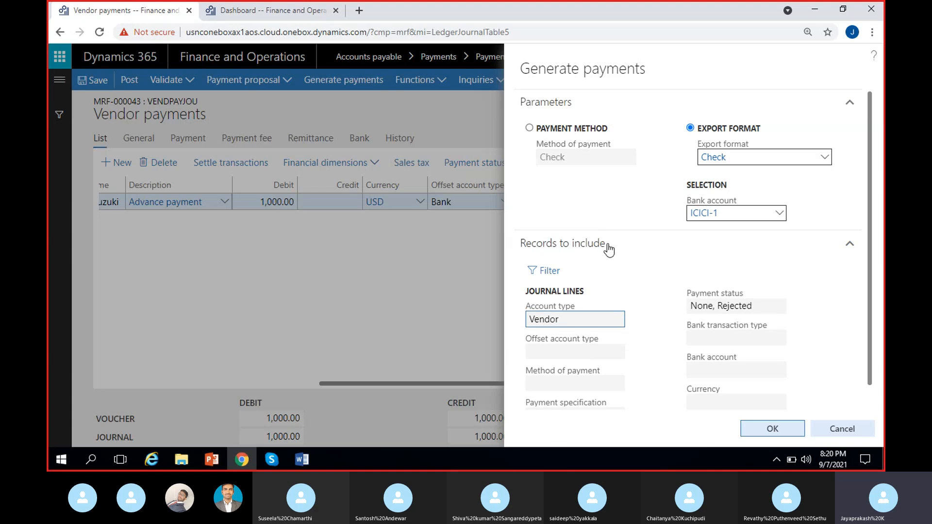
{"action": "left_click", "coordinate": [609, 248]}
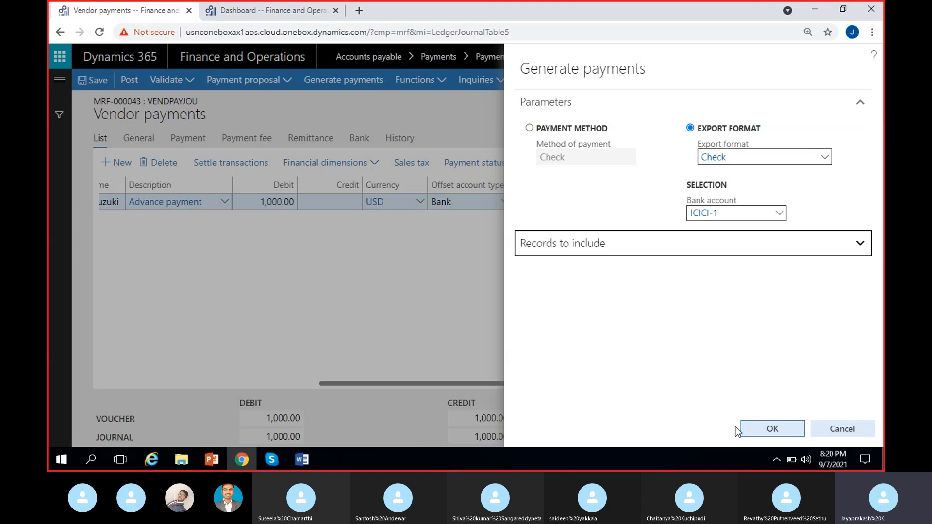
{"action": "left_click", "coordinate": [770, 431]}
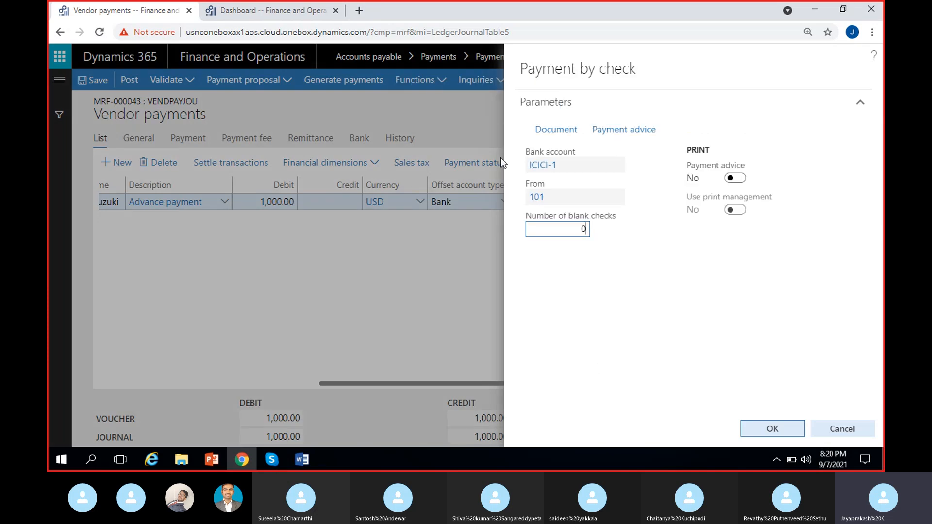
Set the check document's print destination to Screen.
{"action": "left_click", "coordinate": [553, 134]}
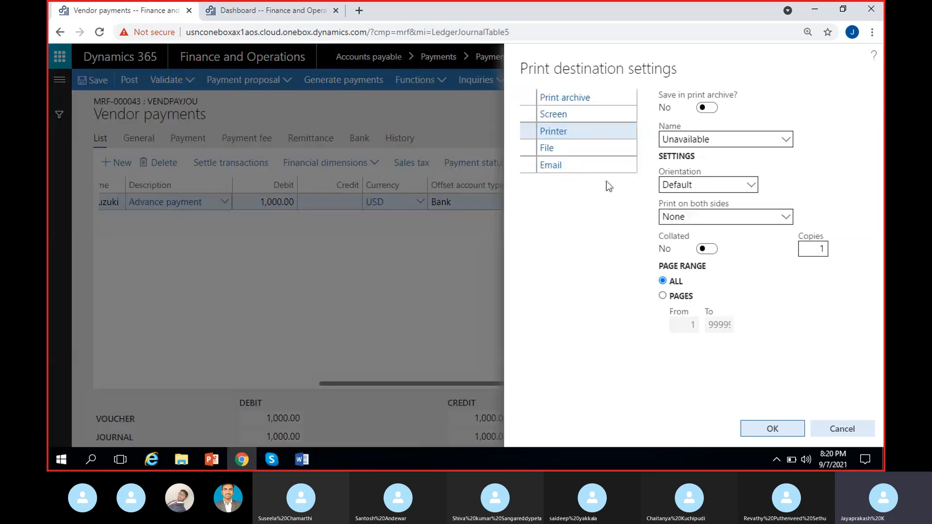
{"action": "left_click", "coordinate": [588, 116]}
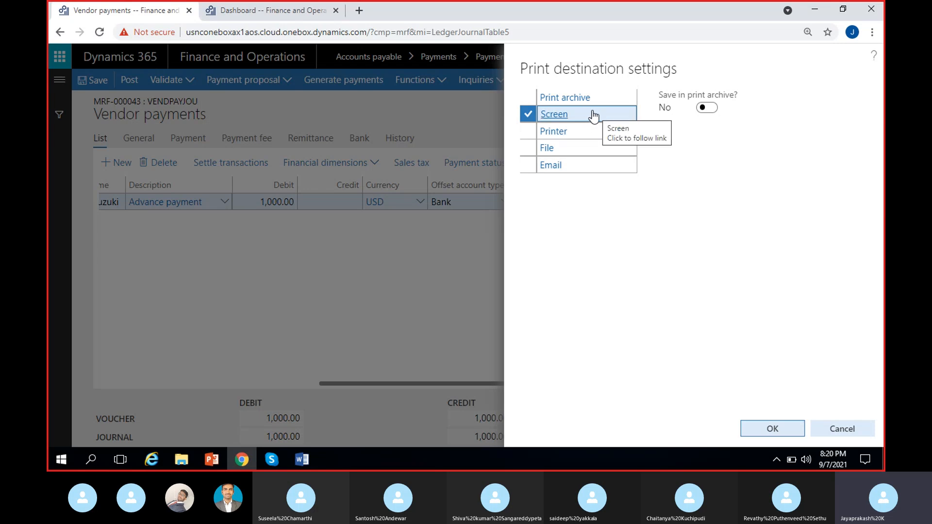
{"action": "left_click", "coordinate": [773, 430]}
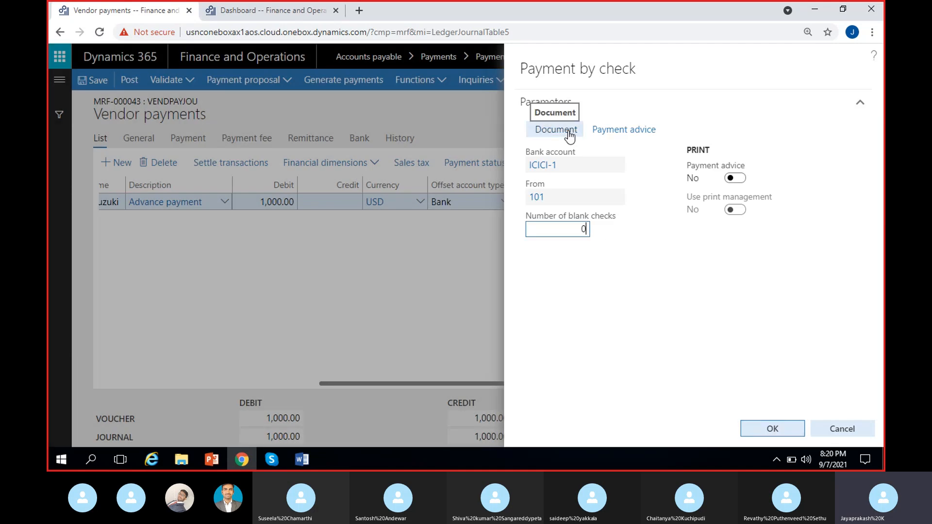
{"action": "left_click", "coordinate": [569, 132]}
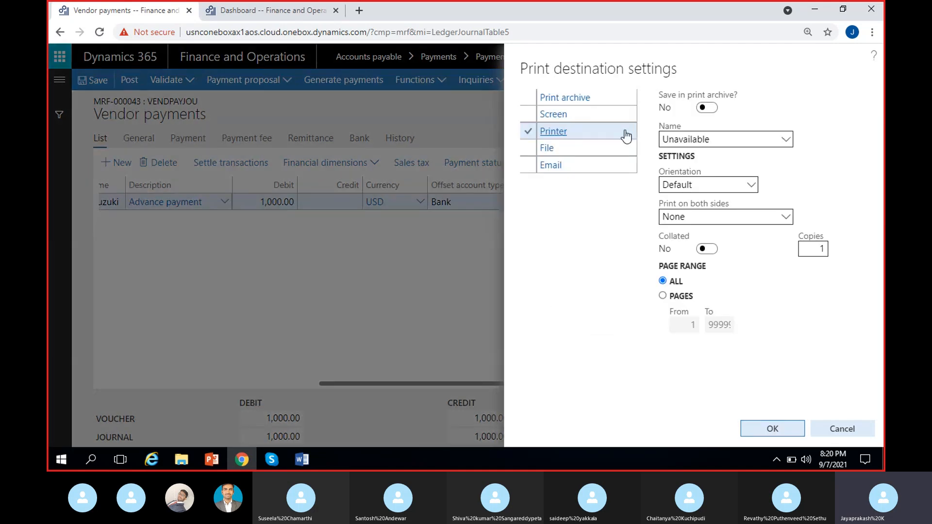
{"action": "left_click", "coordinate": [589, 115]}
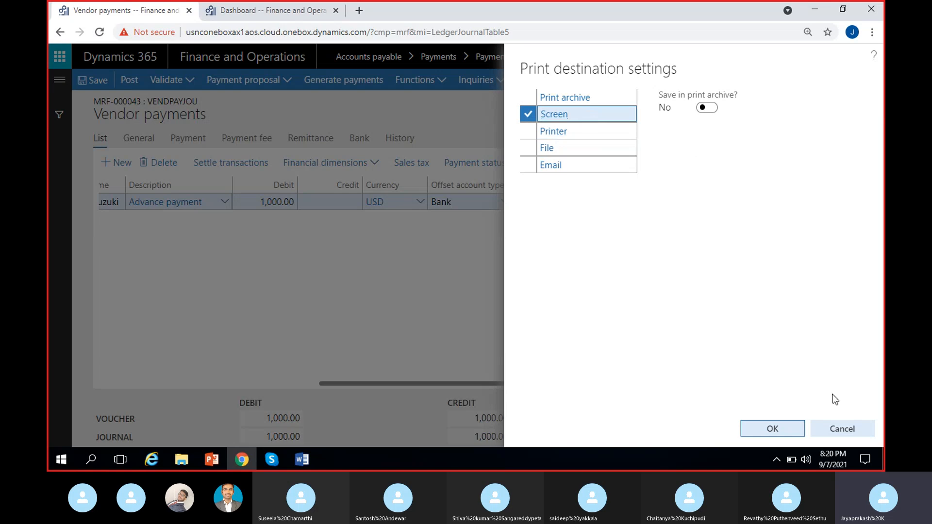
{"action": "left_click", "coordinate": [775, 431]}
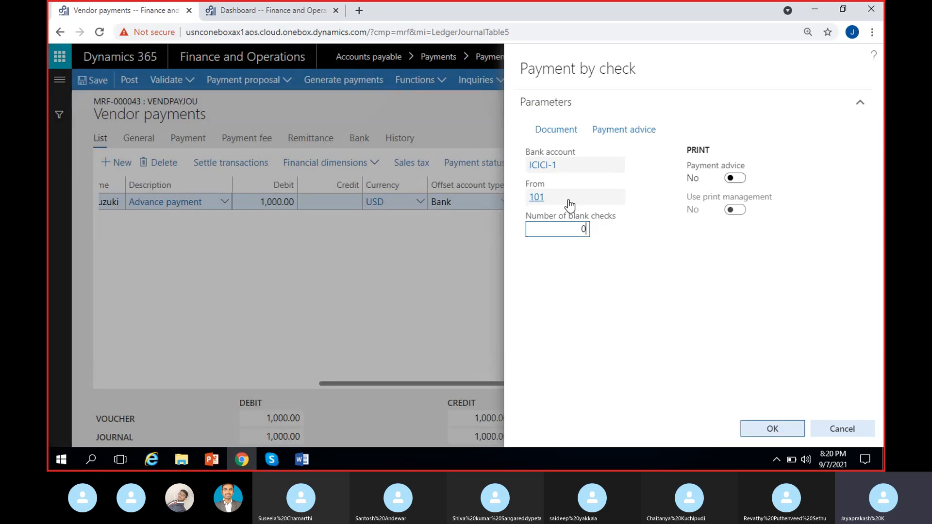
Examine the starting check number field in the payment by check parameters.
{"action": "left_click", "coordinate": [569, 200]}
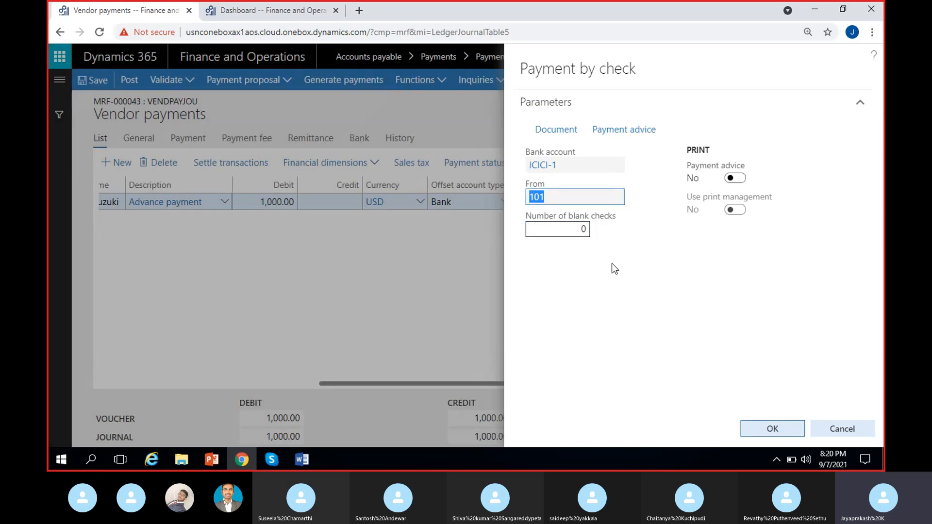
{"action": "left_click", "coordinate": [629, 231]}
{"action": "left_click", "coordinate": [589, 202]}
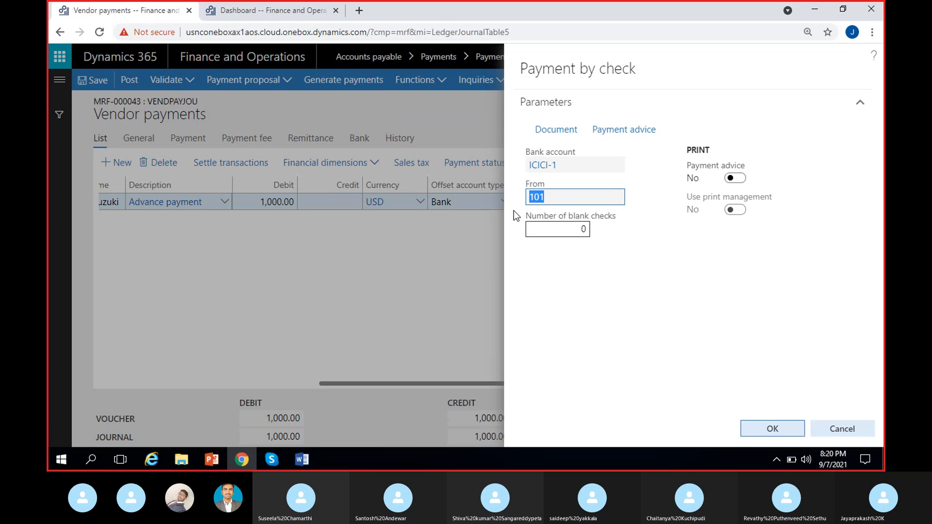
{"action": "left_click", "coordinate": [616, 203]}
{"action": "left_click", "coordinate": [651, 197]}
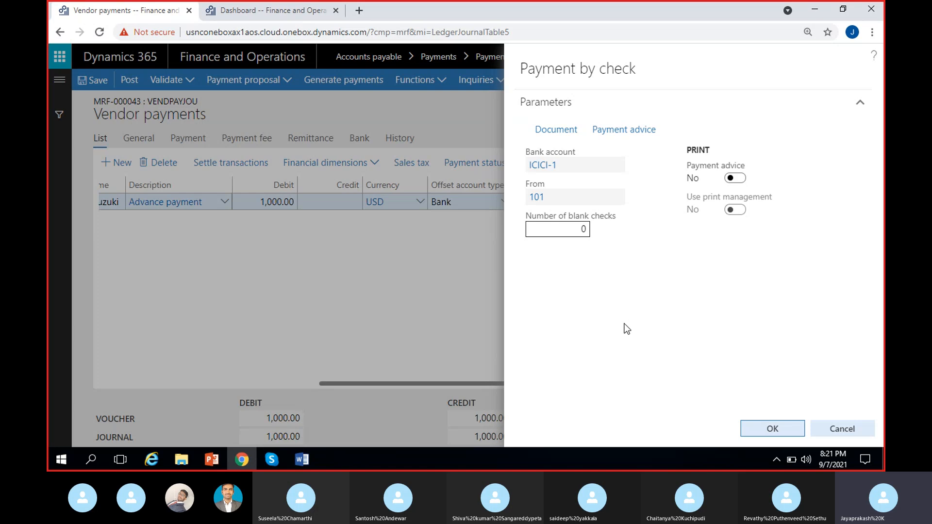
{"action": "left_click", "coordinate": [583, 200]}
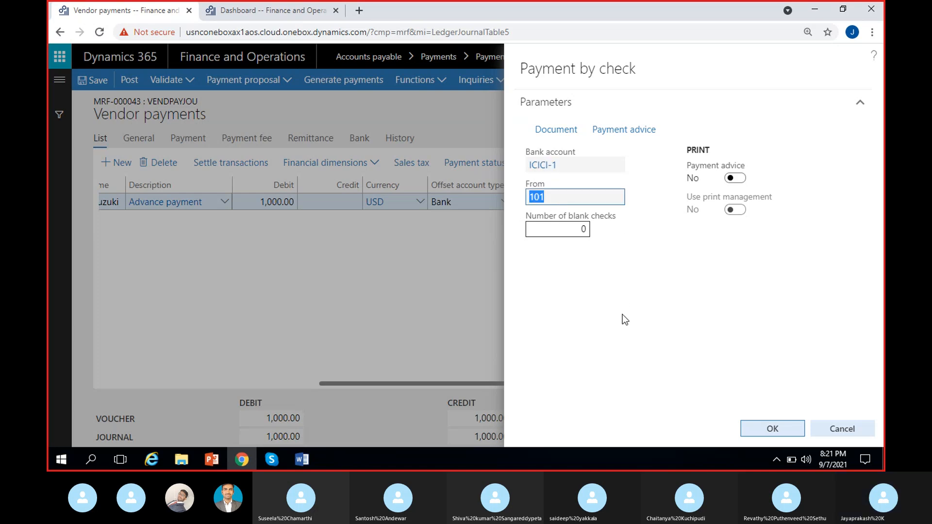
Try to generate the check payment with the current payment by check parameters.
{"action": "left_click", "coordinate": [625, 462]}
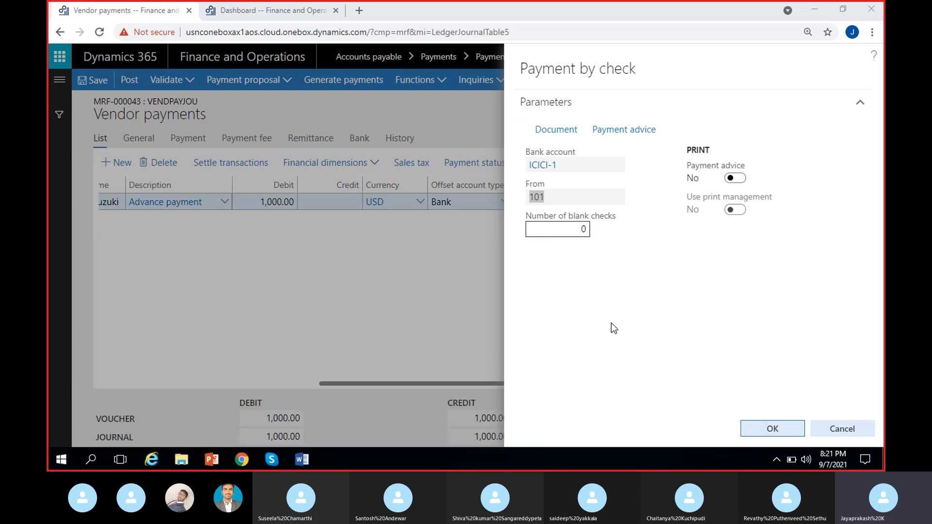
{"action": "left_click", "coordinate": [772, 429]}
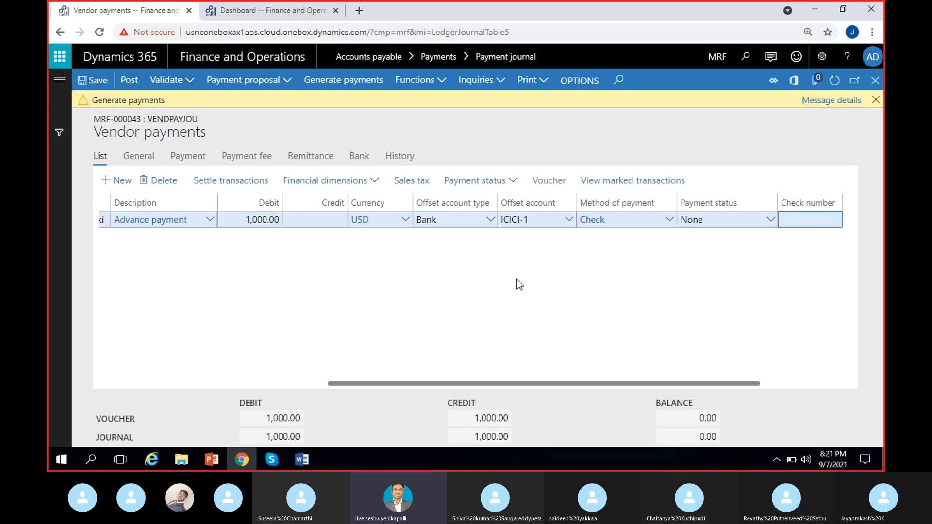
Review the journal line columns and the payment generation message details.
{"action": "scroll", "coordinate": [637, 303], "scroll_direction": "right", "scroll_amount": 3}
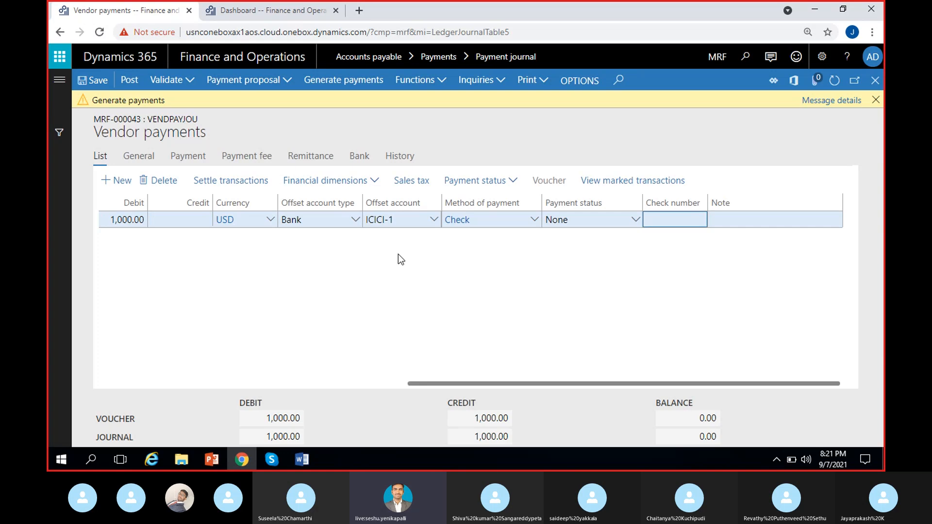
{"action": "scroll", "coordinate": [399, 255], "scroll_direction": "left", "scroll_amount": 3}
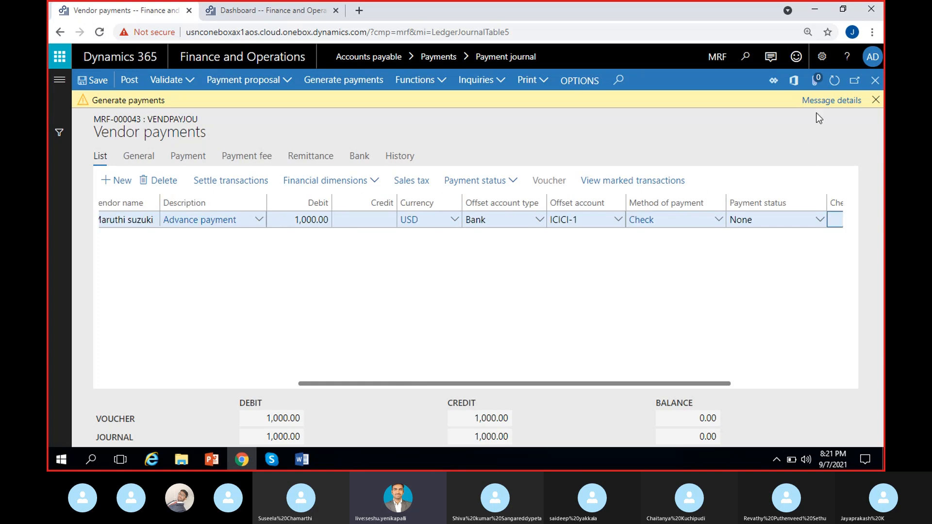
{"action": "left_click", "coordinate": [826, 101]}
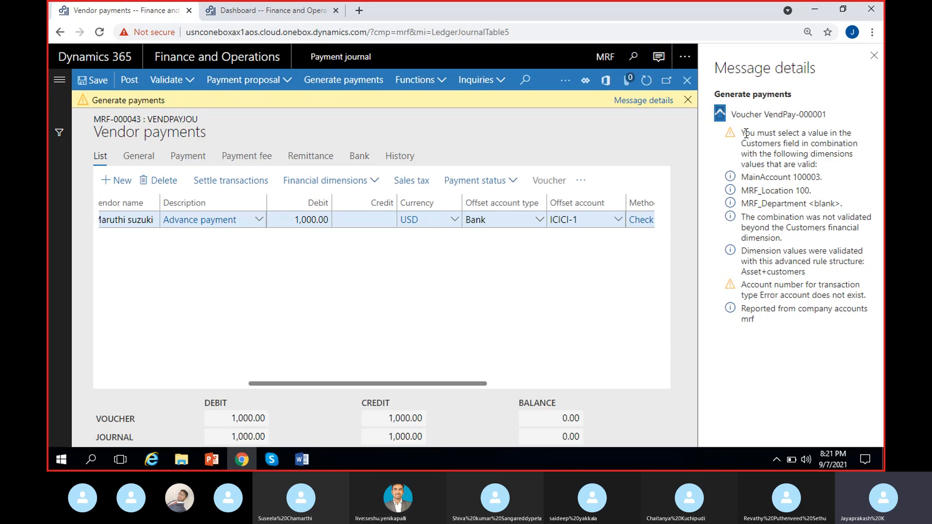
{"action": "left_click_drag", "start_coordinate": [742, 130], "coordinate": [840, 172]}
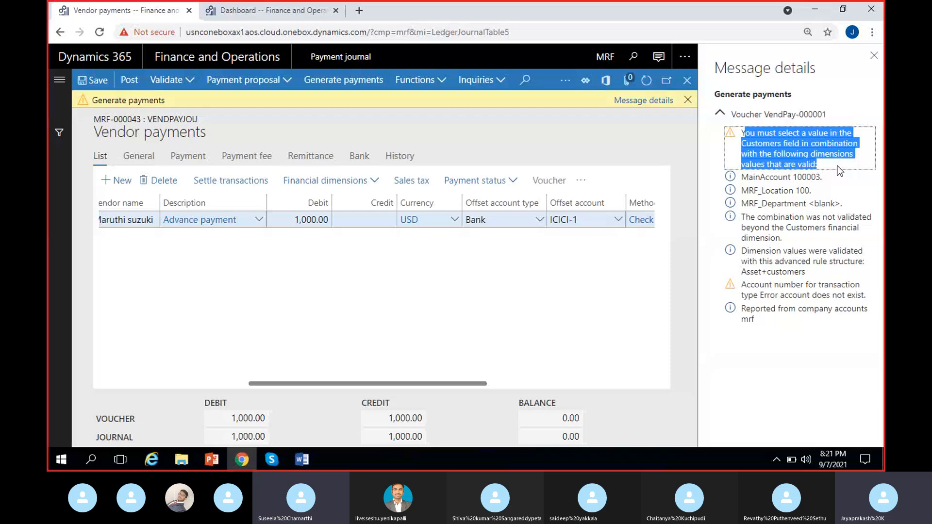
{"action": "left_click", "coordinate": [874, 55]}
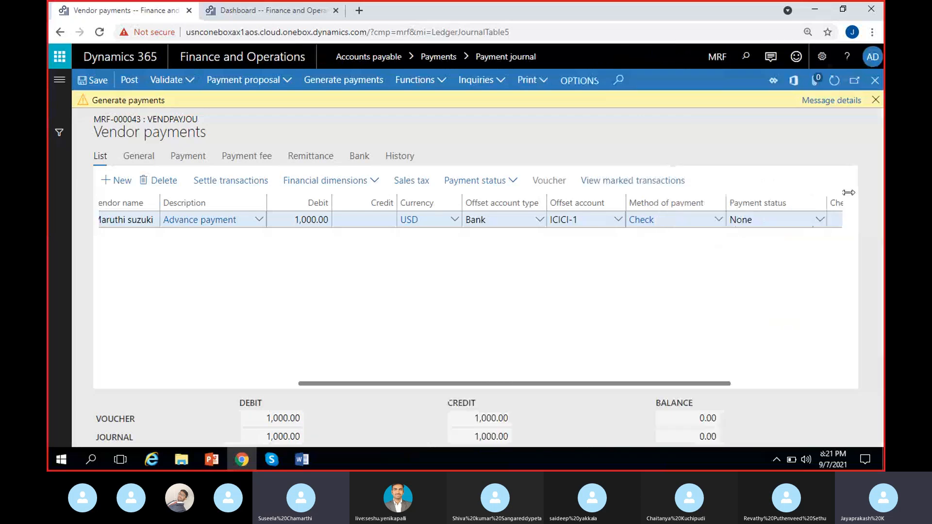
Set the offset account financial dimensions Customers to 900 and MRF_Department to 200.
{"action": "left_click", "coordinate": [876, 101]}
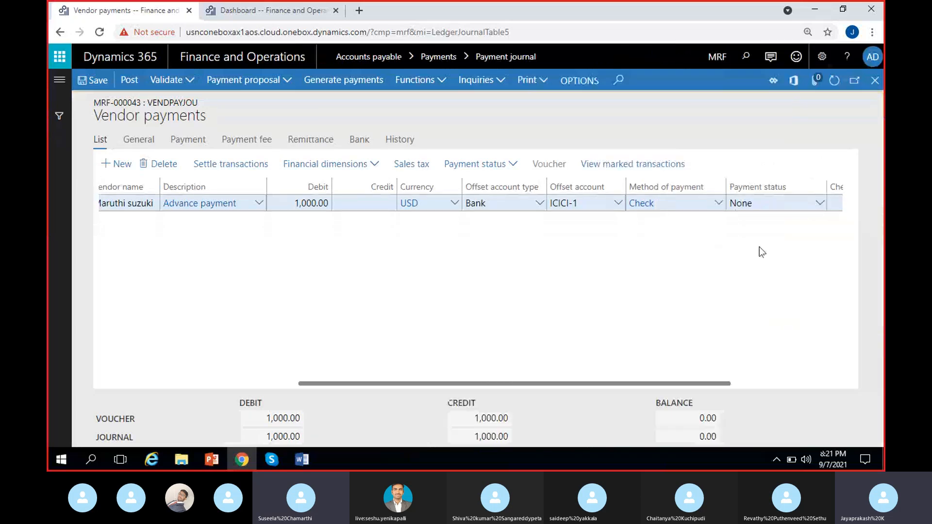
{"action": "left_click", "coordinate": [360, 168]}
{"action": "left_click", "coordinate": [321, 199]}
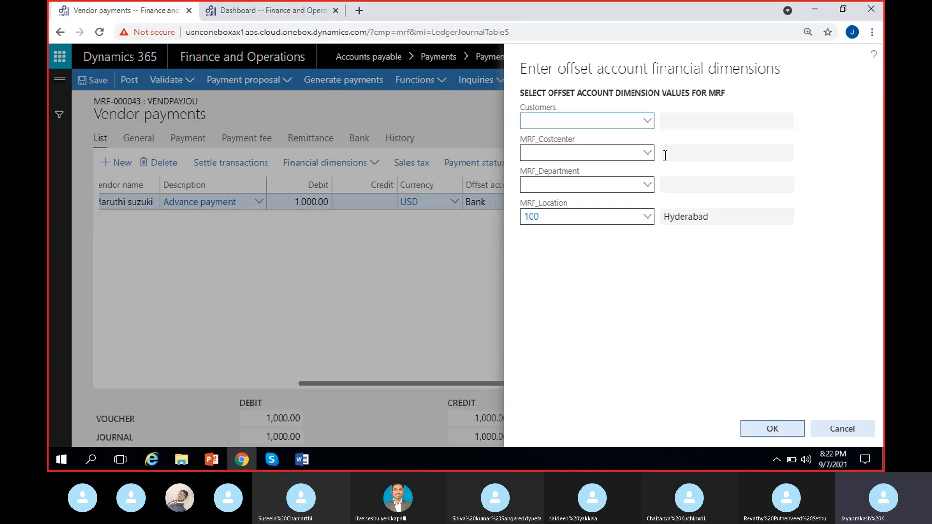
{"action": "left_click", "coordinate": [648, 121]}
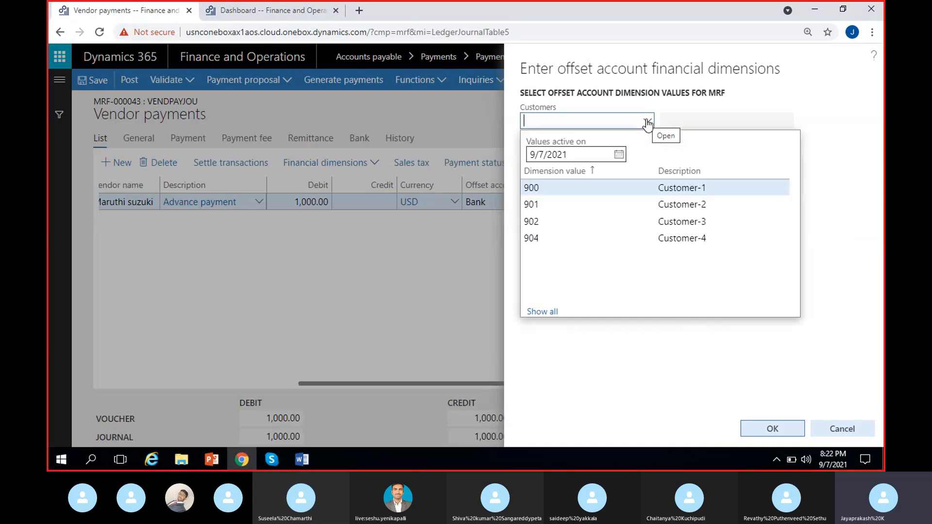
{"action": "left_click", "coordinate": [589, 193]}
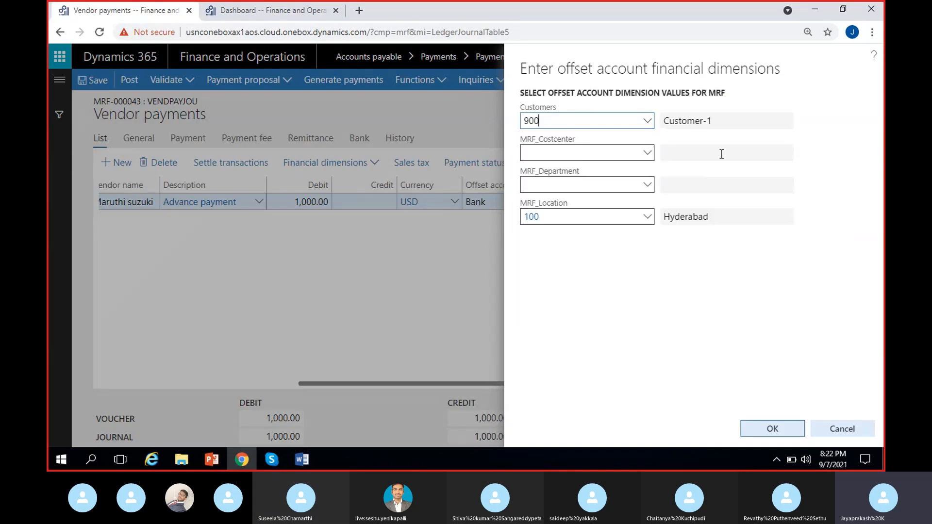
{"action": "left_click", "coordinate": [647, 187]}
{"action": "left_click", "coordinate": [647, 185]}
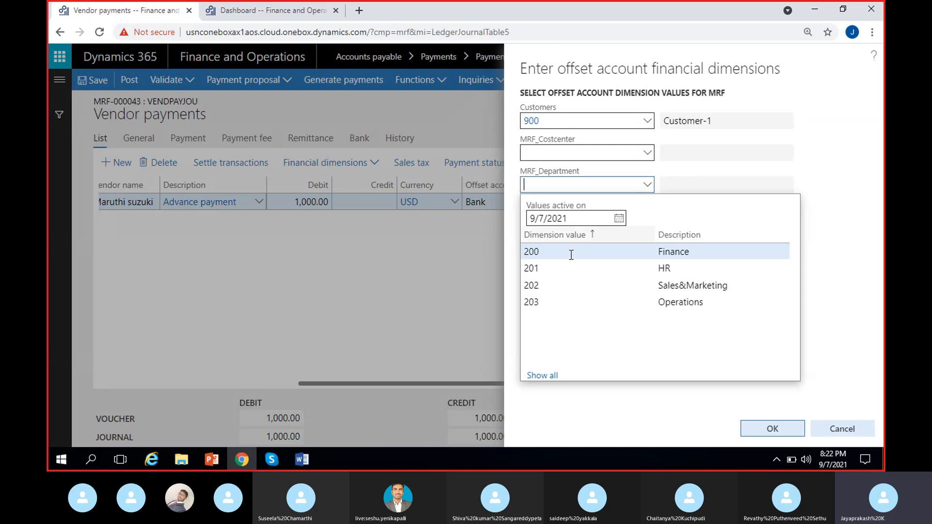
{"action": "left_click", "coordinate": [603, 252]}
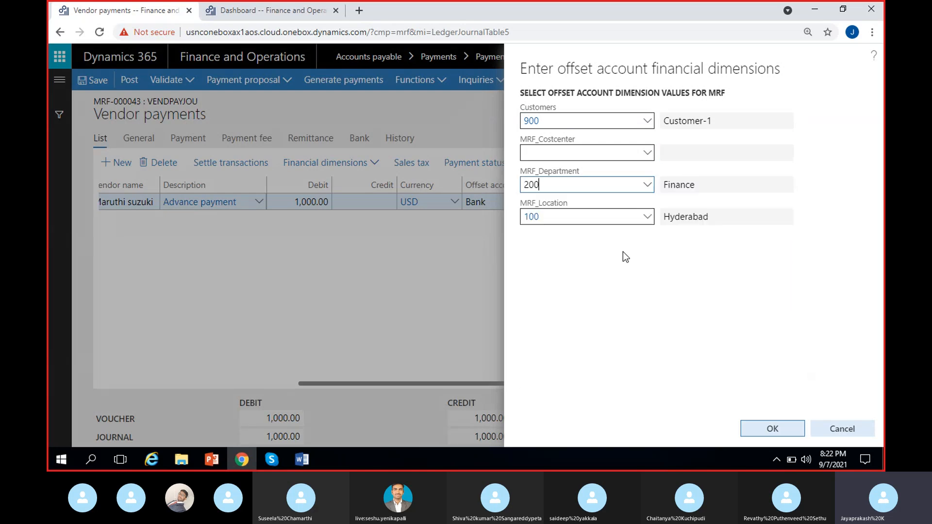
{"action": "left_click", "coordinate": [776, 430]}
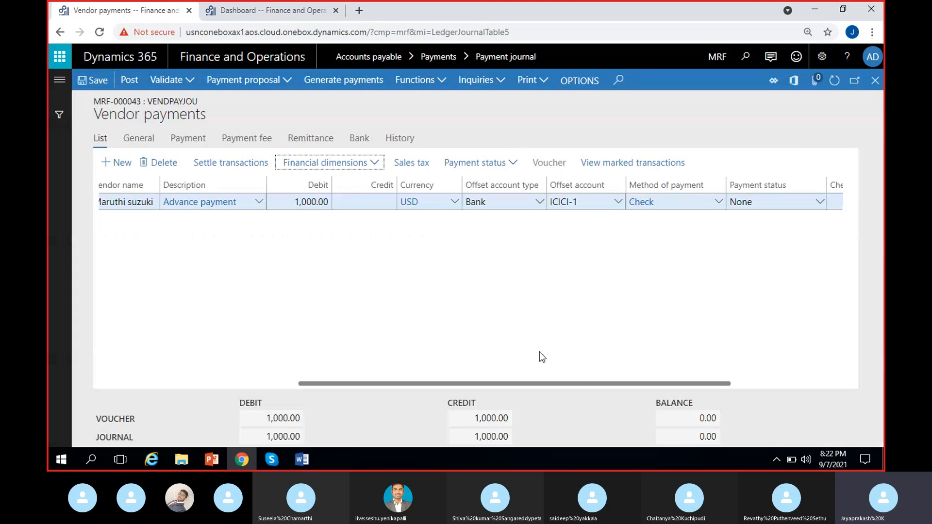
Try to generate the check payment again with the check document printed to Screen.
{"action": "left_click", "coordinate": [340, 82]}
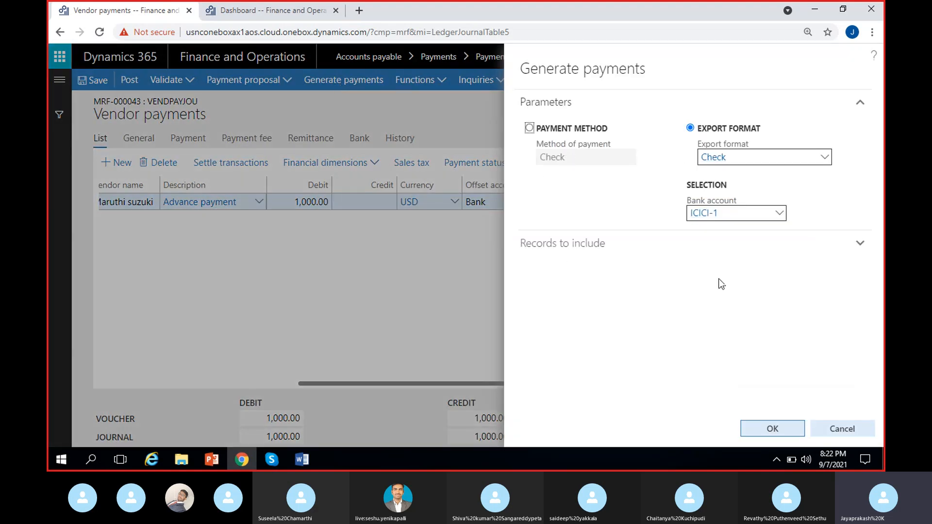
{"action": "left_click", "coordinate": [789, 434]}
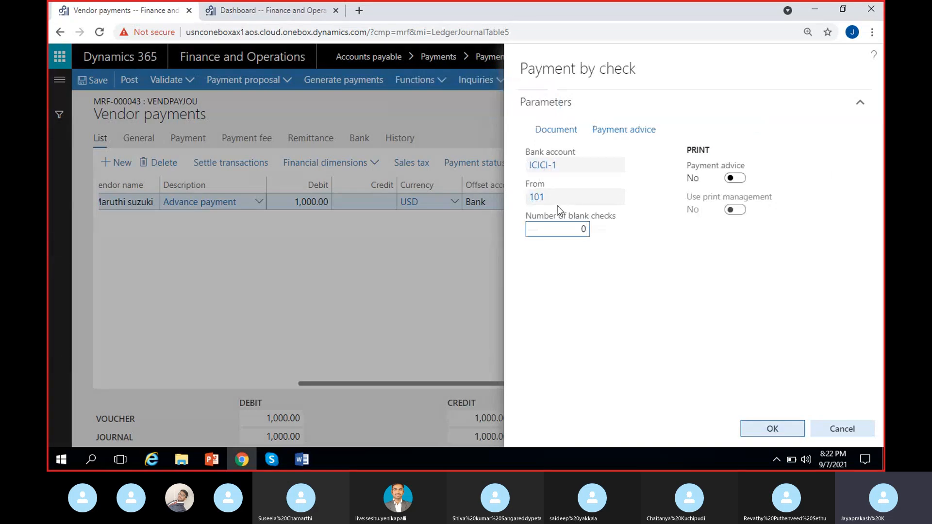
{"action": "left_click", "coordinate": [562, 130]}
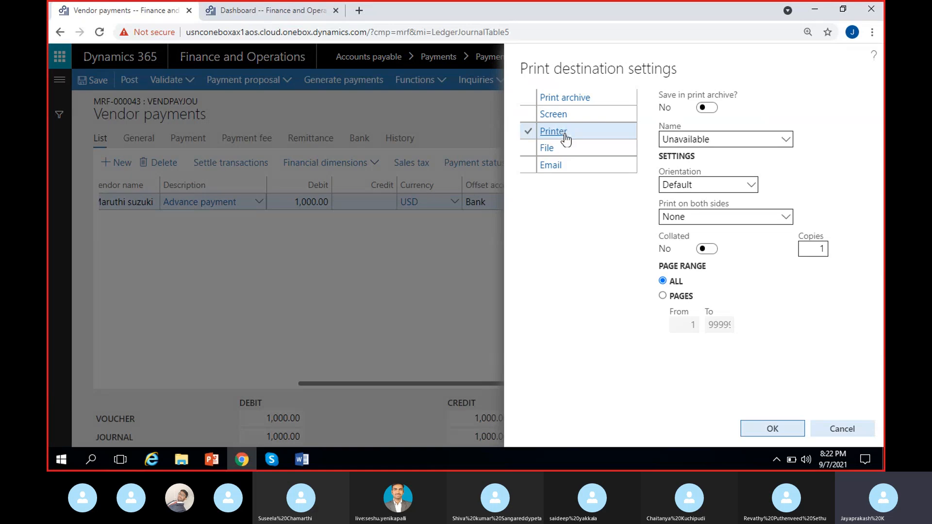
{"action": "left_click", "coordinate": [577, 116]}
{"action": "left_click", "coordinate": [768, 429]}
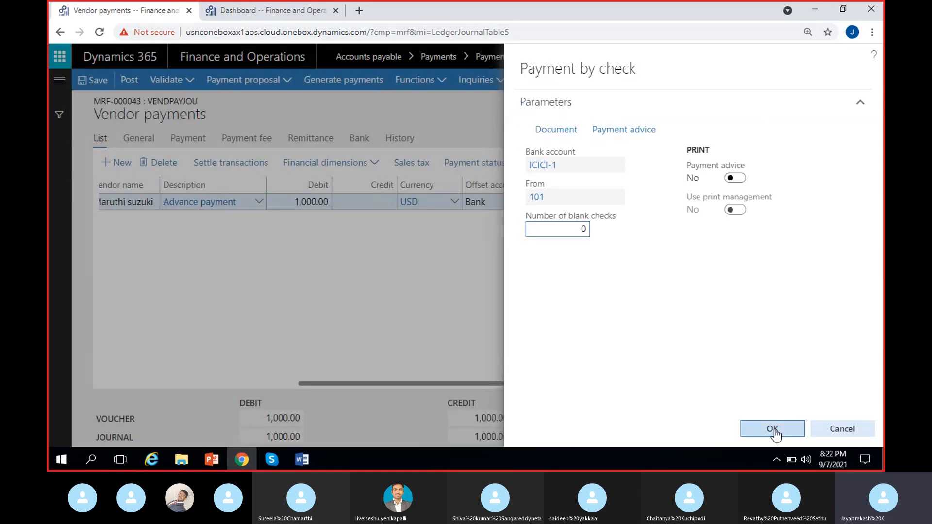
{"action": "left_click", "coordinate": [773, 430]}
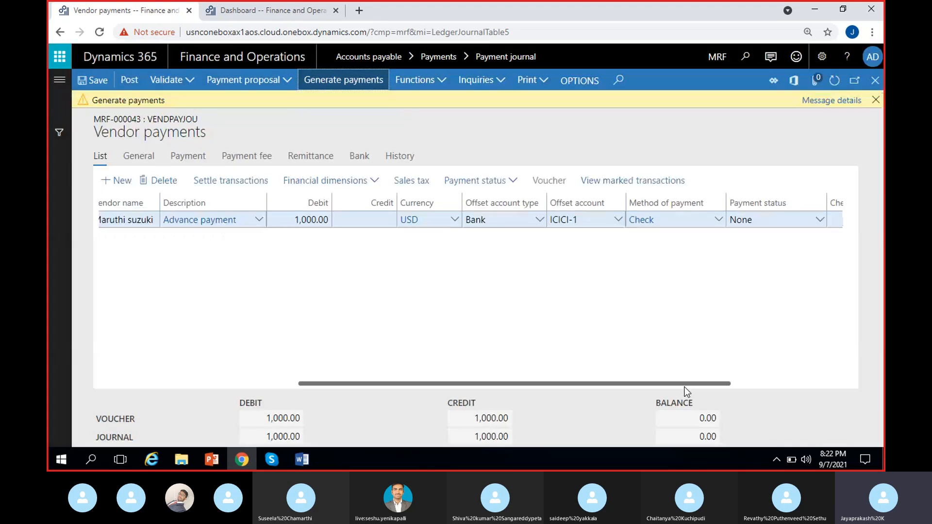
Read the new payment generation message details.
{"action": "left_click", "coordinate": [833, 101]}
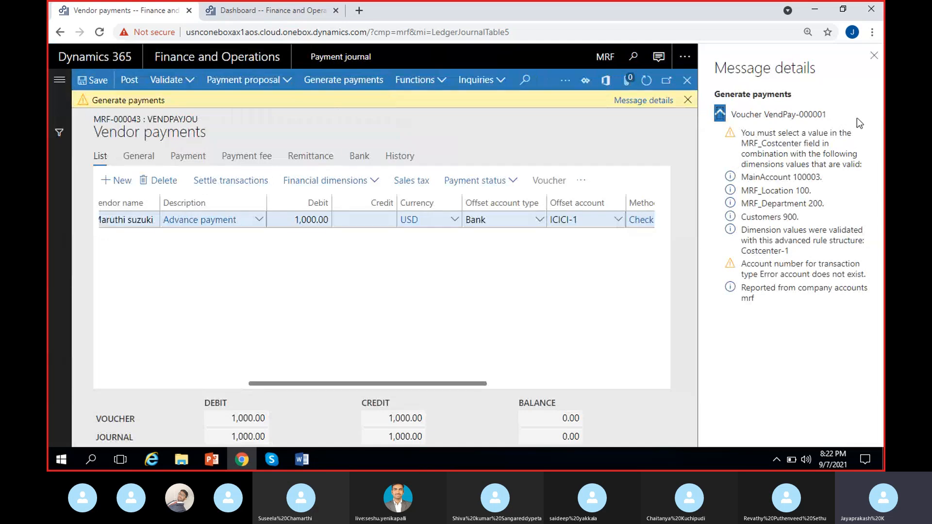
{"action": "left_click", "coordinate": [874, 56]}
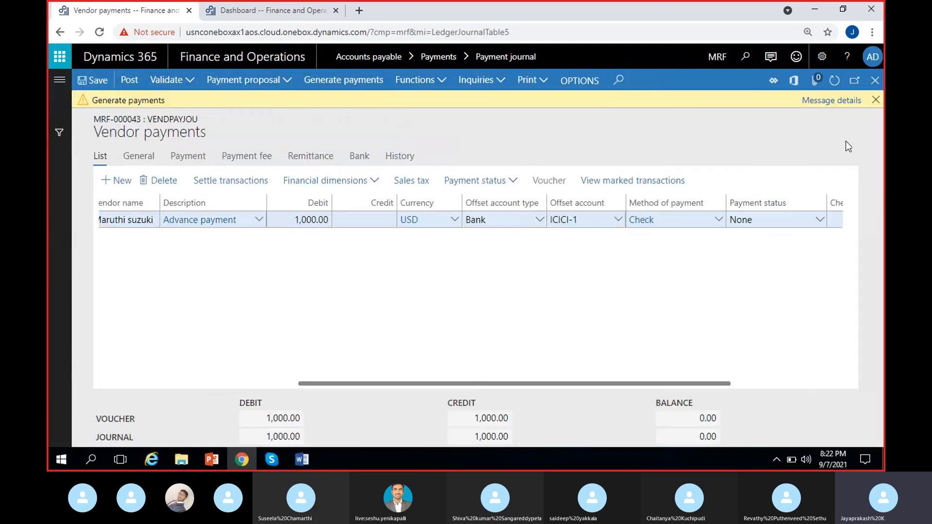
{"action": "left_click", "coordinate": [875, 100]}
Set the offset account's MRF_Costcenter financial dimension to CC/1.
{"action": "left_click", "coordinate": [324, 164]}
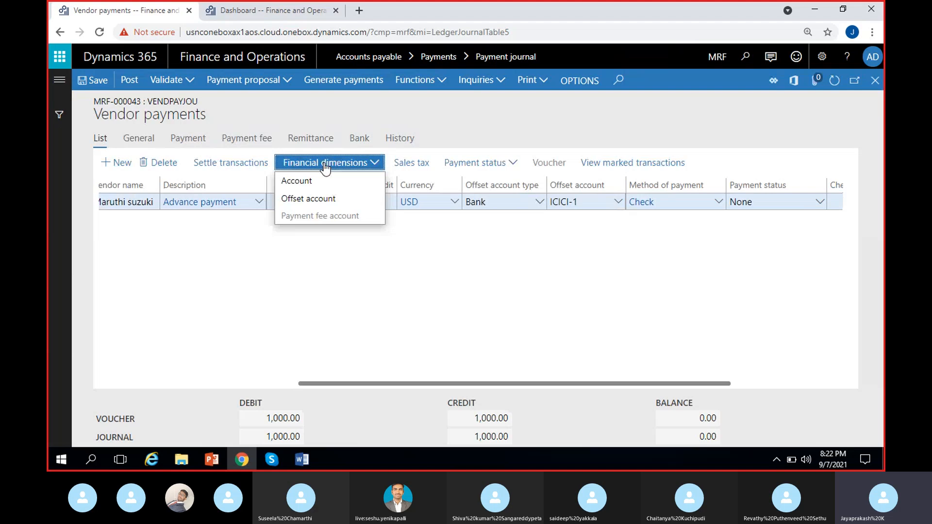
{"action": "left_click", "coordinate": [305, 235]}
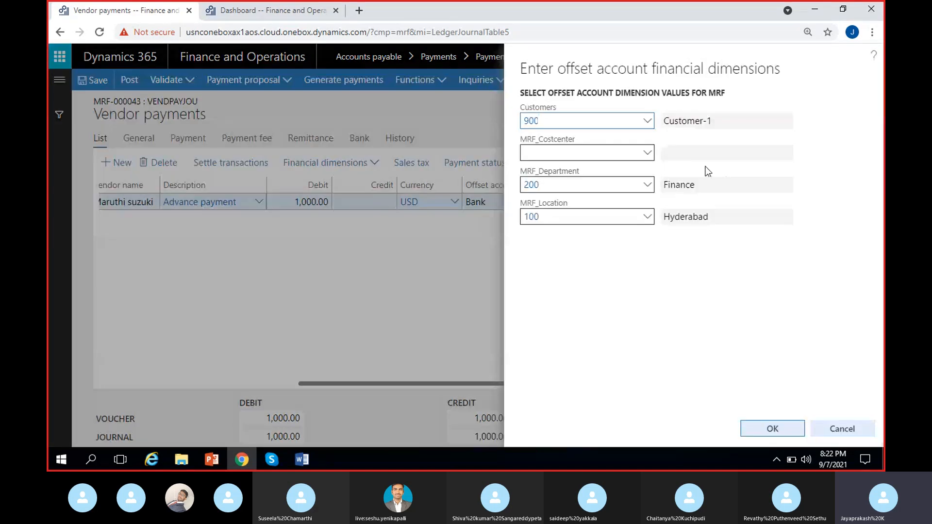
{"action": "left_click", "coordinate": [646, 154]}
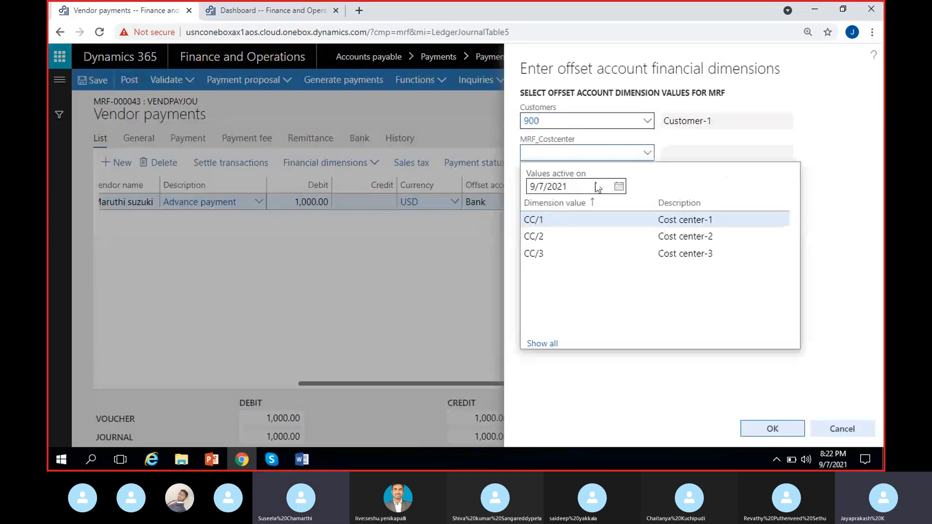
{"action": "left_click", "coordinate": [566, 220]}
{"action": "left_click", "coordinate": [786, 435]}
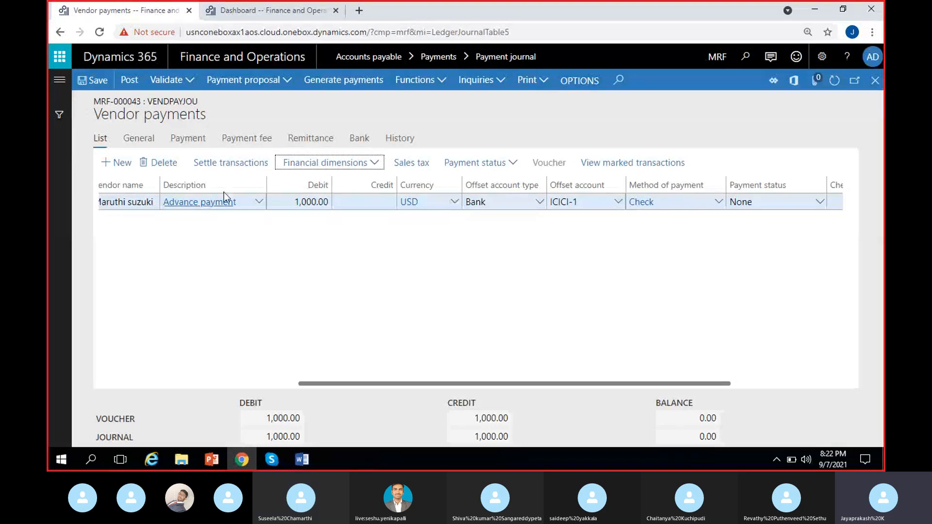
{"action": "left_click", "coordinate": [314, 168]}
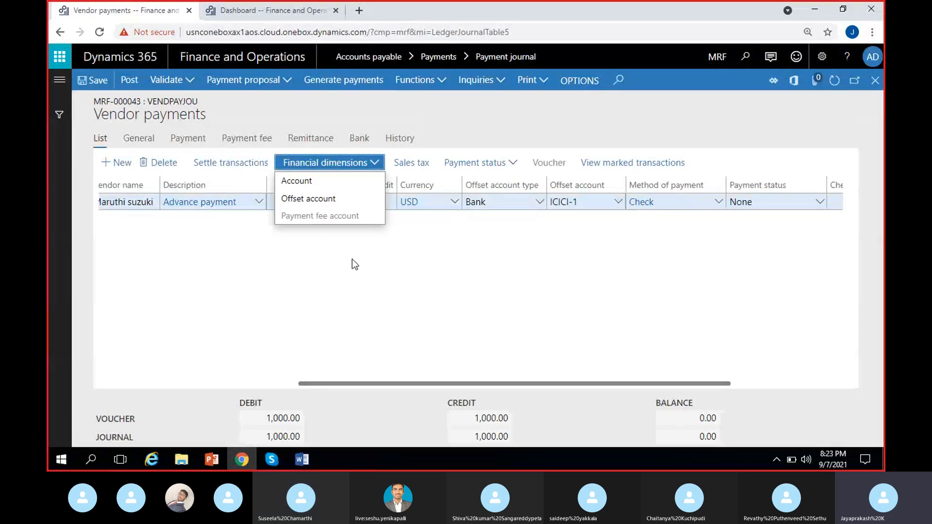
{"action": "left_click", "coordinate": [316, 181]}
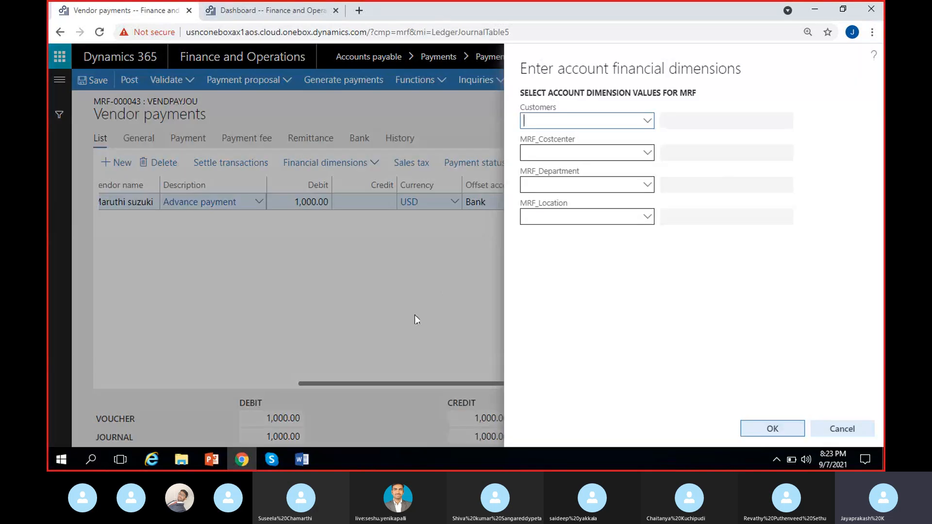
{"action": "left_click", "coordinate": [844, 429]}
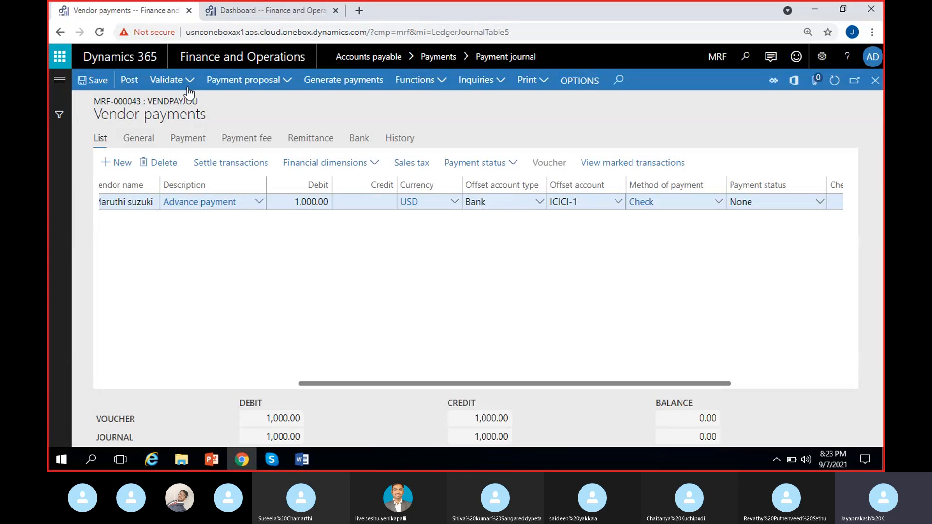
Validate the vendor payment journal.
{"action": "left_click", "coordinate": [172, 79]}
{"action": "left_click", "coordinate": [171, 224]}
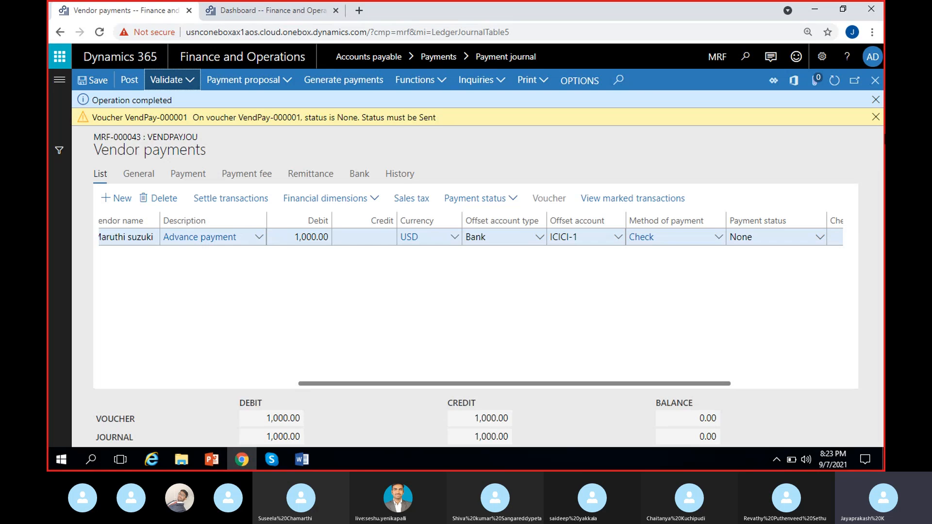
{"action": "left_click", "coordinate": [876, 117]}
{"action": "left_click", "coordinate": [876, 100]}
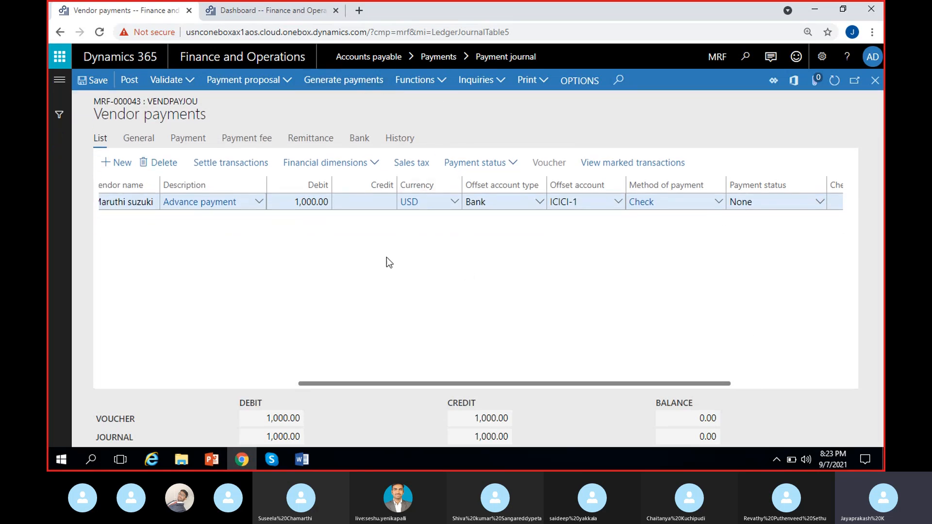
Generate the check payment from bank account ICICI-1 with the check document printed to Screen.
{"action": "left_click", "coordinate": [342, 79]}
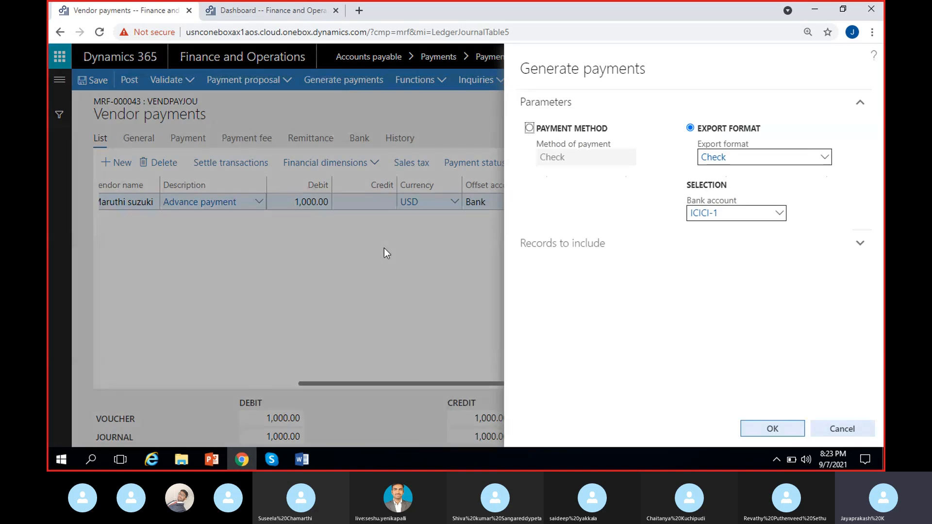
{"action": "left_click", "coordinate": [271, 460]}
{"action": "left_click", "coordinate": [268, 460]}
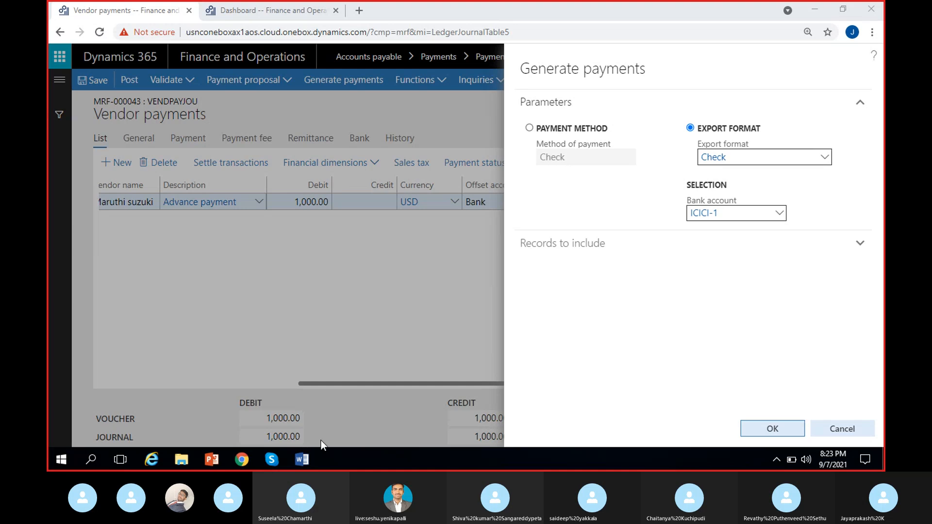
{"action": "left_click", "coordinate": [276, 462]}
{"action": "left_click", "coordinate": [242, 460]}
{"action": "left_click", "coordinate": [284, 460]}
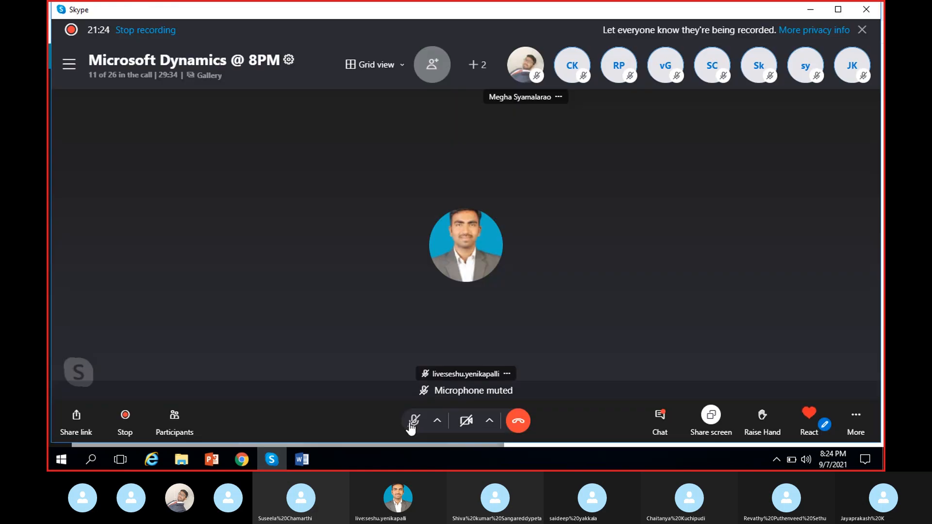
{"action": "left_click", "coordinate": [242, 459]}
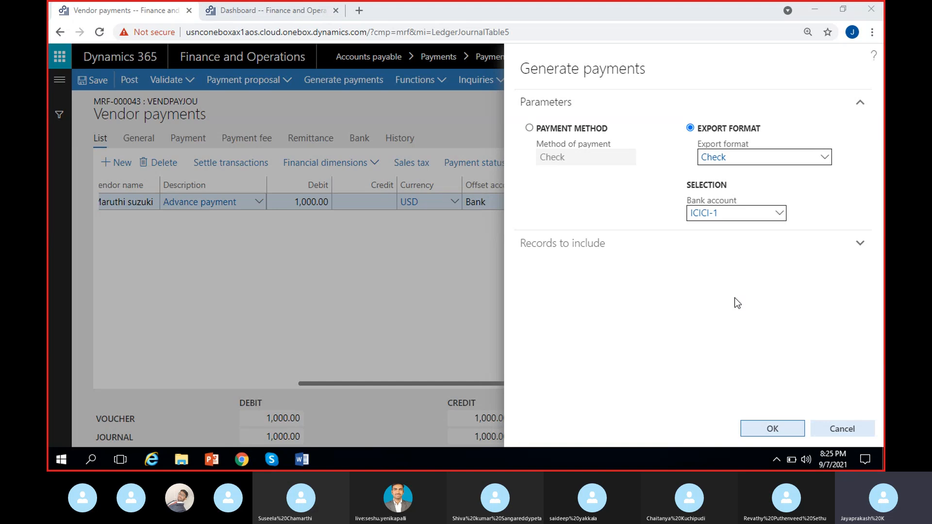
{"action": "left_click", "coordinate": [761, 428]}
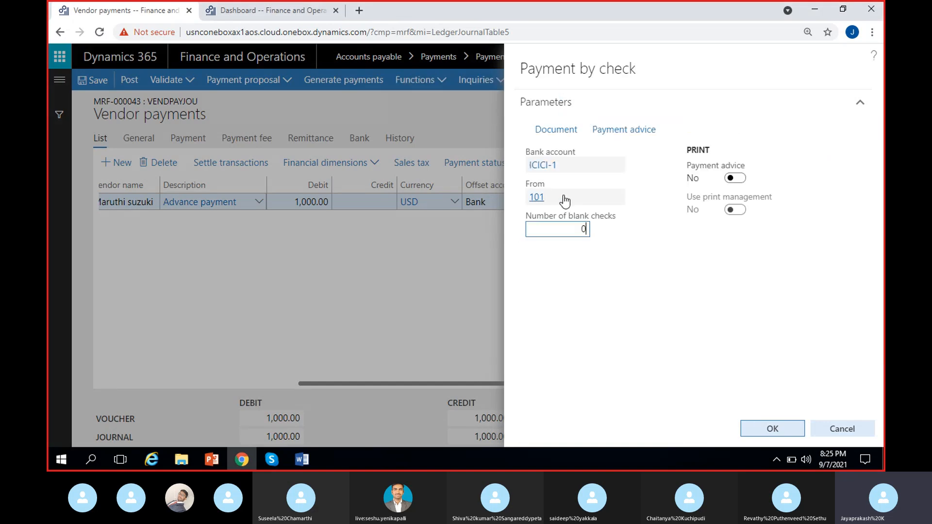
{"action": "left_click", "coordinate": [565, 199]}
{"action": "left_click", "coordinate": [553, 129]}
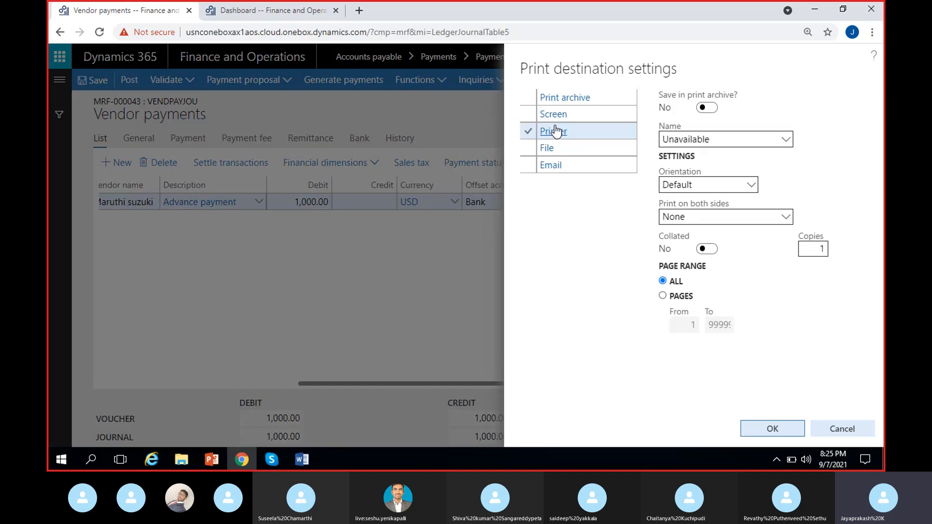
{"action": "left_click", "coordinate": [586, 115]}
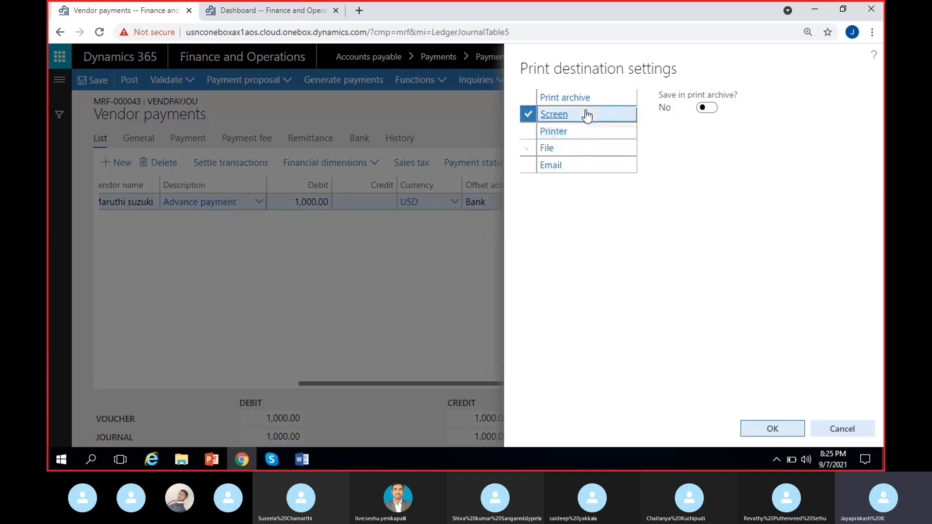
{"action": "left_click", "coordinate": [770, 426]}
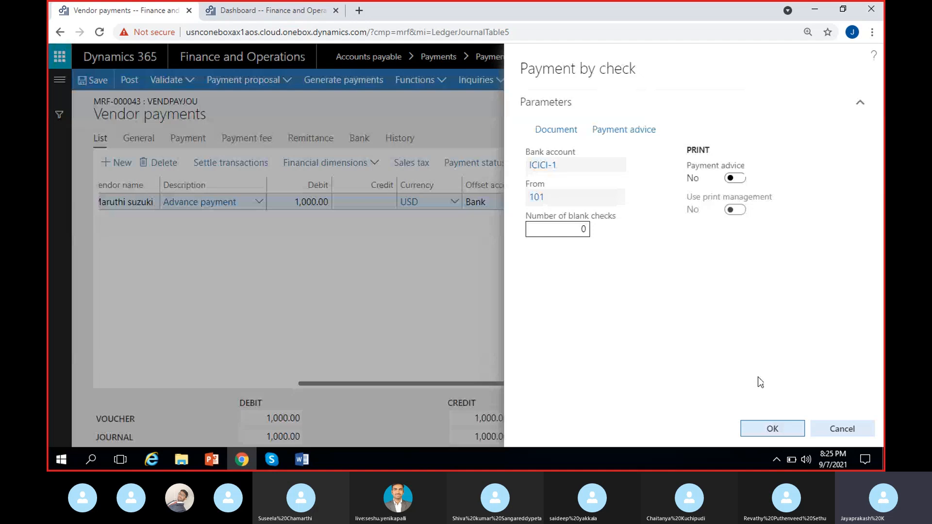
{"action": "left_click", "coordinate": [772, 429]}
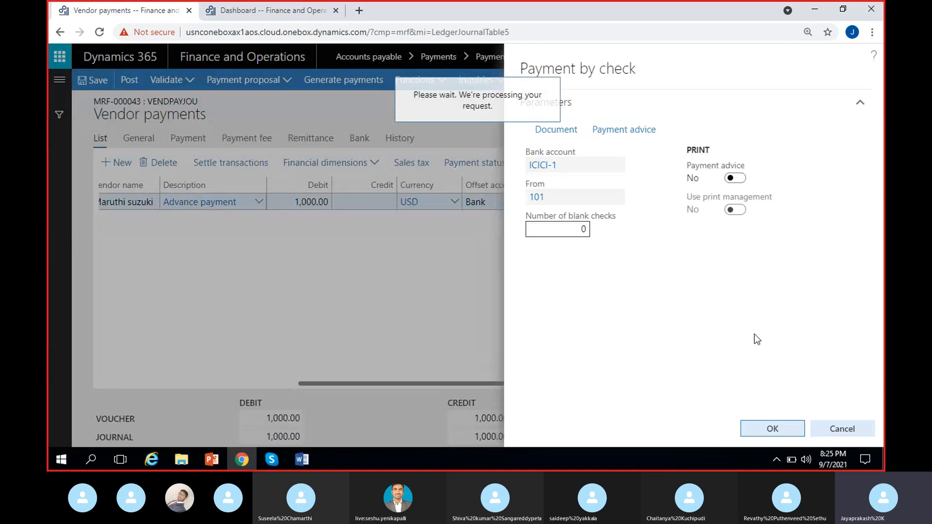
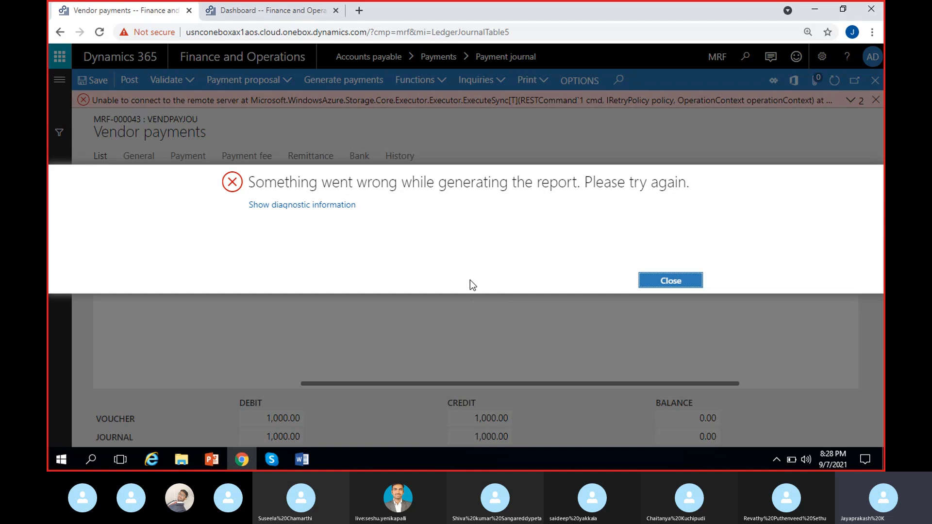
Dismiss the report generation error and the error message bar on the vendor payments journal.
{"action": "left_click", "coordinate": [675, 282]}
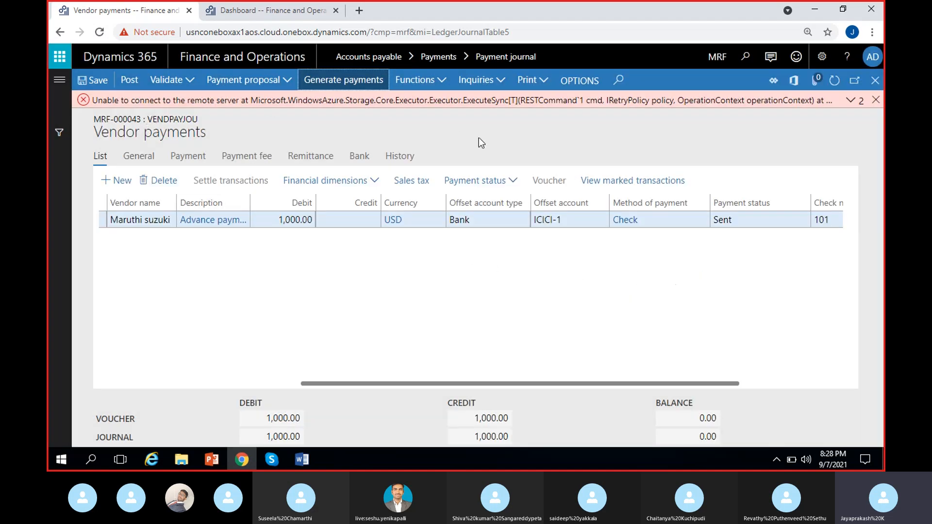
{"action": "left_click", "coordinate": [851, 100]}
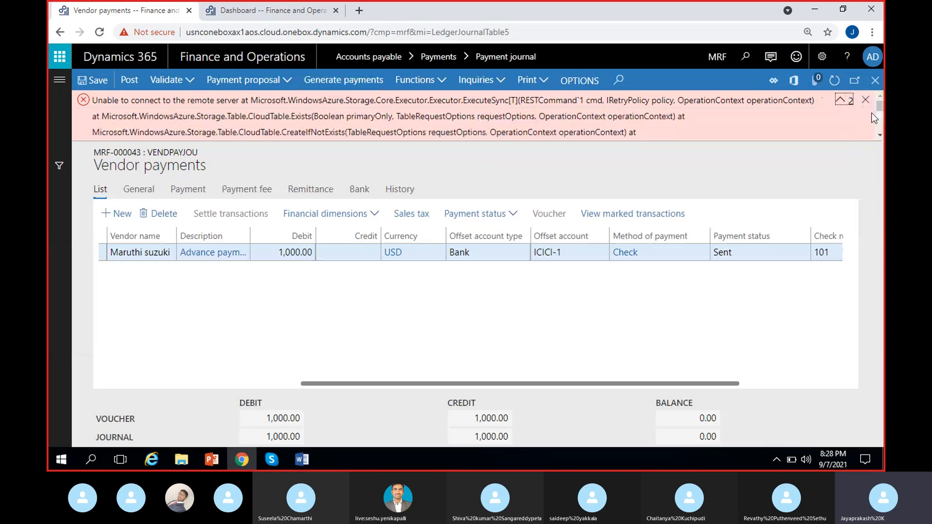
{"action": "left_click", "coordinate": [866, 100]}
{"action": "scroll", "coordinate": [712, 293], "scroll_direction": "right", "scroll_amount": 3}
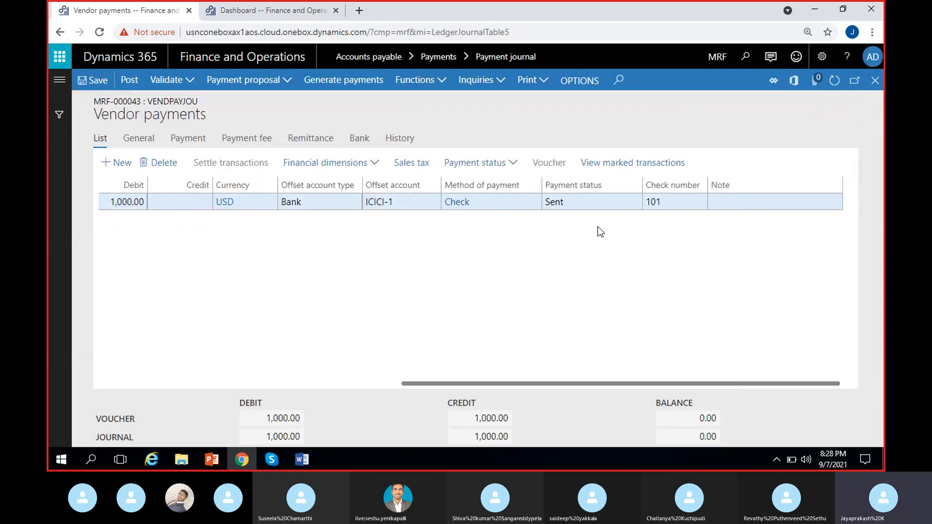
Inspect the journal line's method of payment, payment status and check number fields.
{"action": "left_click", "coordinate": [584, 204]}
{"action": "left_click", "coordinate": [497, 204]}
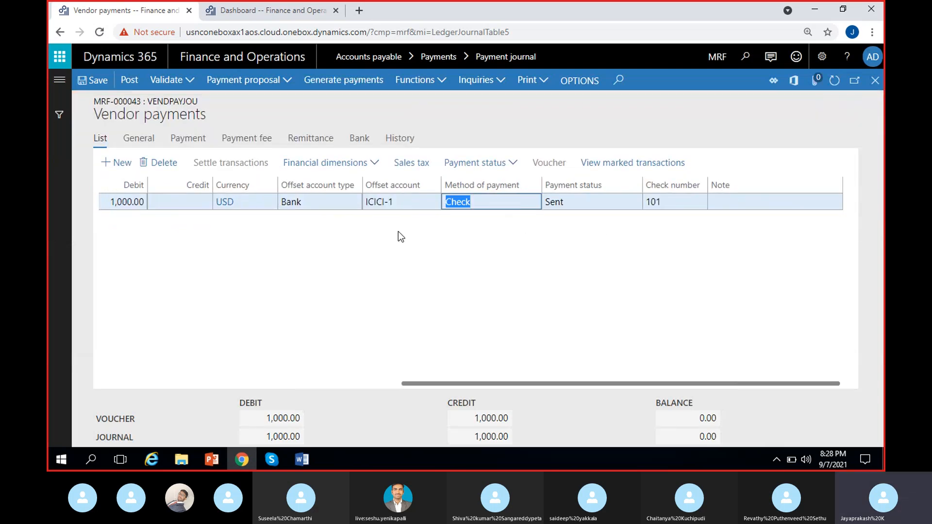
{"action": "left_click", "coordinate": [584, 218]}
{"action": "left_click", "coordinate": [670, 203]}
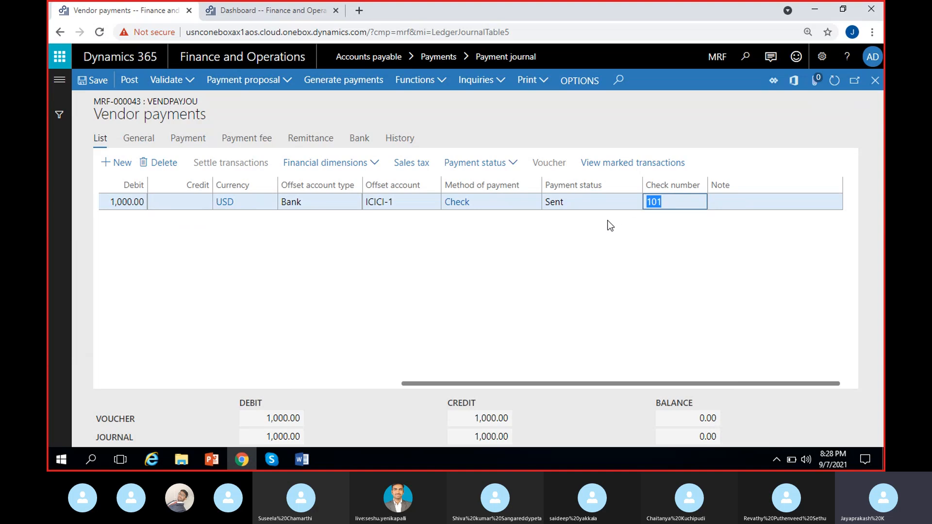
{"action": "left_click", "coordinate": [607, 221]}
{"action": "left_click", "coordinate": [599, 220]}
{"action": "left_click", "coordinate": [559, 237]}
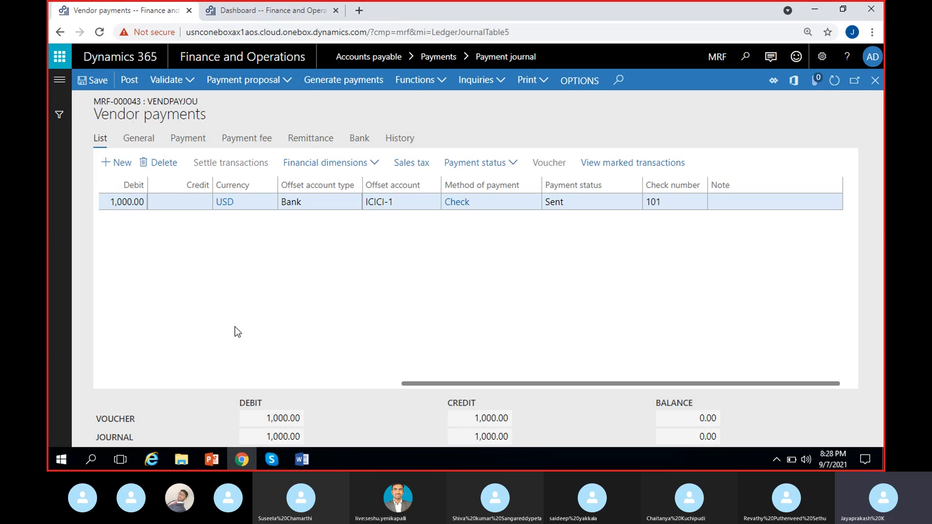
{"action": "left_click", "coordinate": [670, 206]}
{"action": "left_click", "coordinate": [632, 256]}
{"action": "left_click", "coordinate": [546, 203]}
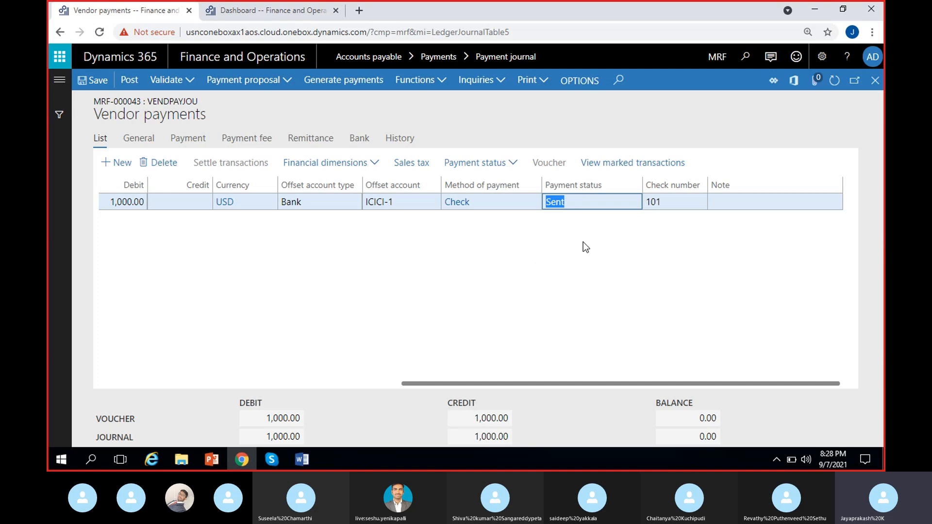
{"action": "left_click", "coordinate": [578, 229]}
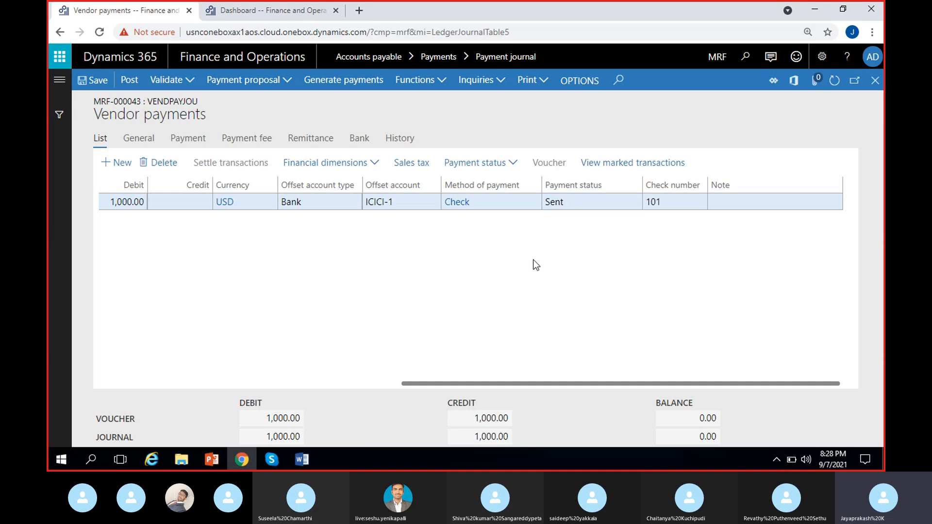
Post the vendor payment journal and dismiss the posting messages.
{"action": "left_click", "coordinate": [130, 85]}
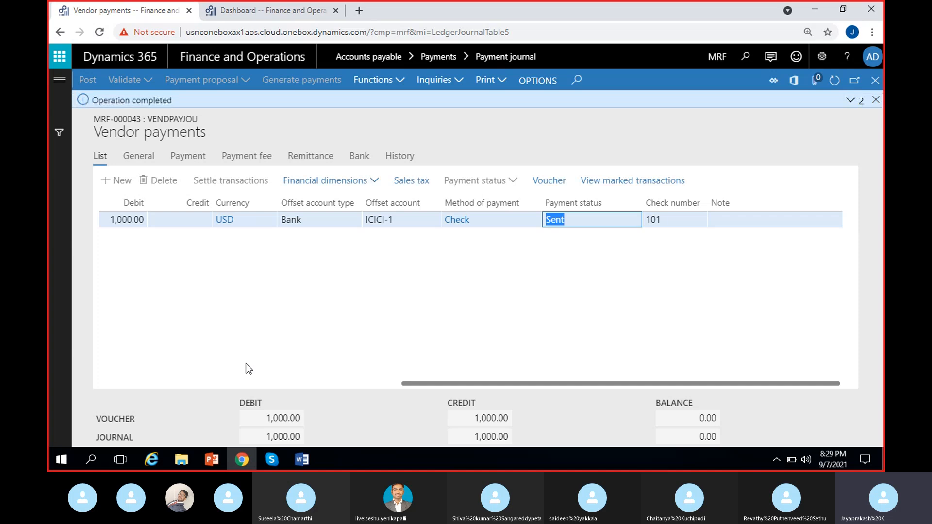
{"action": "left_click", "coordinate": [854, 100]}
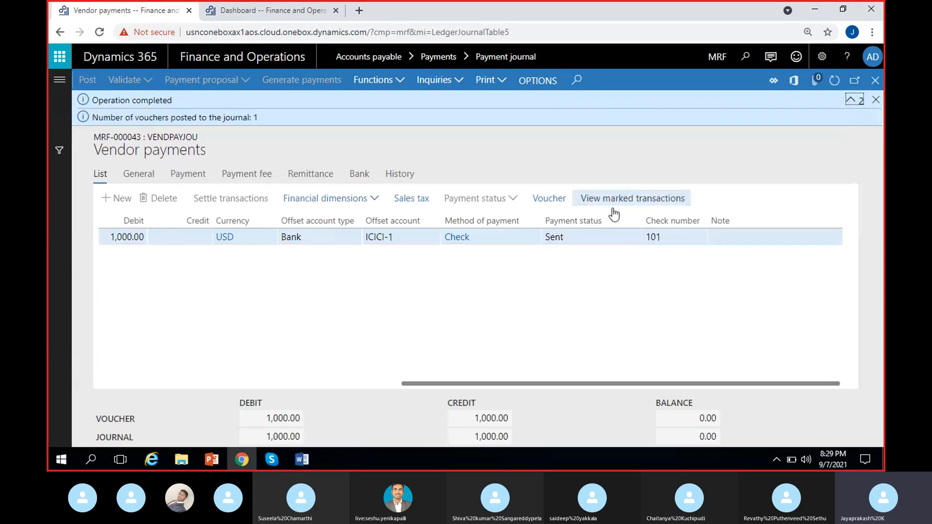
{"action": "left_click", "coordinate": [876, 100]}
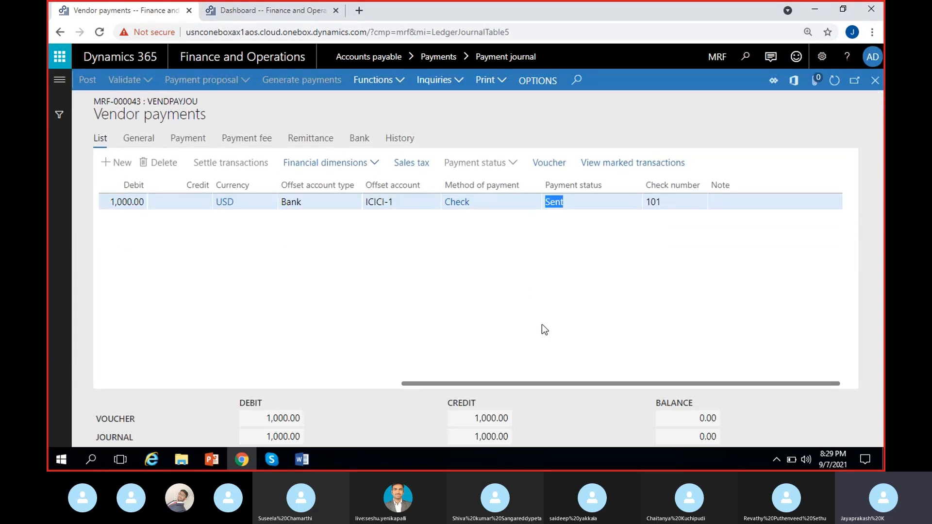
{"action": "left_click", "coordinate": [506, 312]}
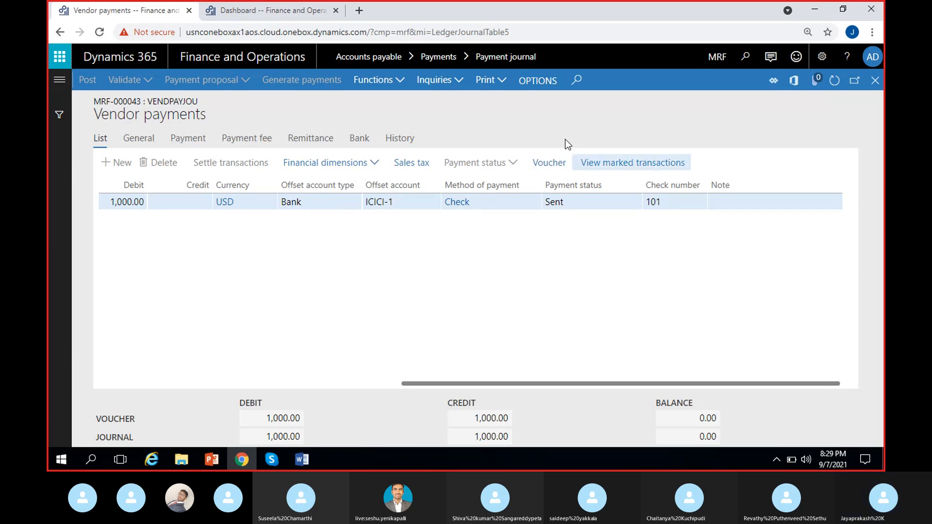
Open the voucher transactions for the posted check payment line.
{"action": "scroll", "coordinate": [504, 291], "scroll_direction": "left", "scroll_amount": 2}
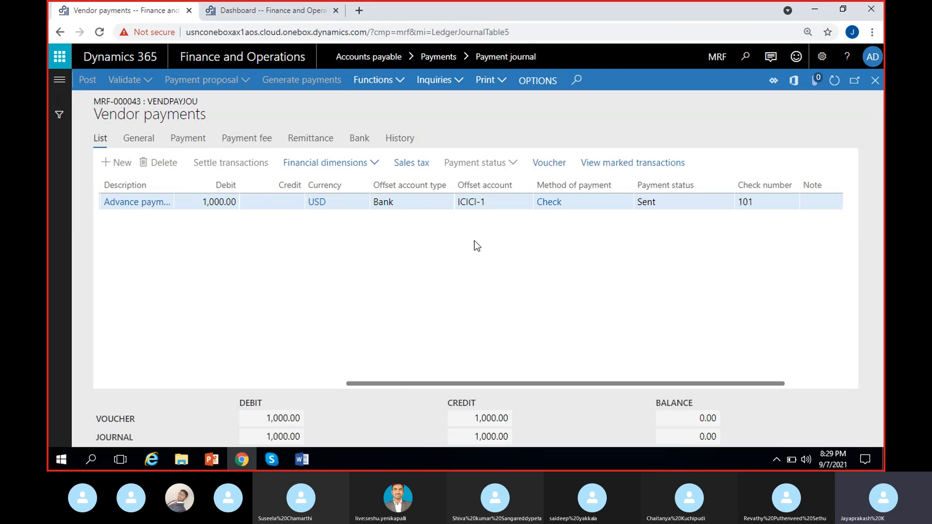
{"action": "scroll", "coordinate": [468, 279], "scroll_direction": "left", "scroll_amount": 4}
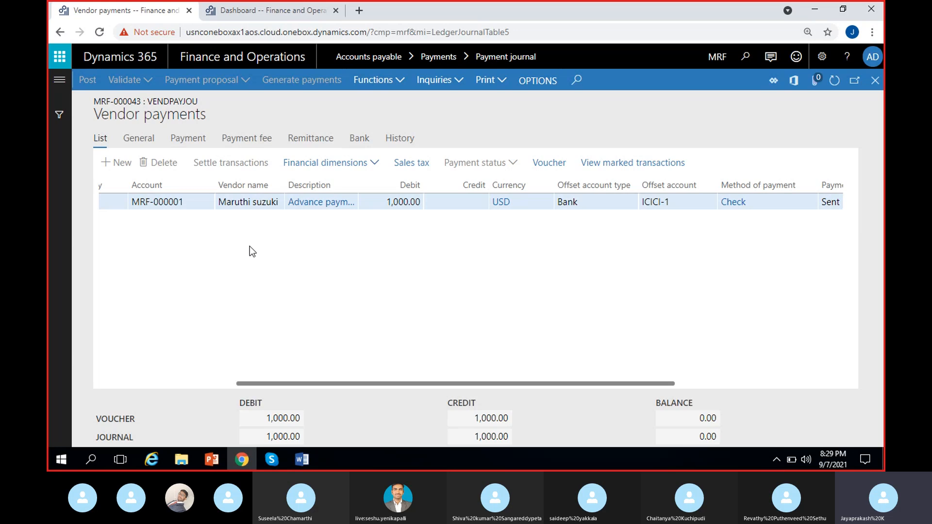
{"action": "scroll", "coordinate": [316, 265], "scroll_direction": "right", "scroll_amount": 4}
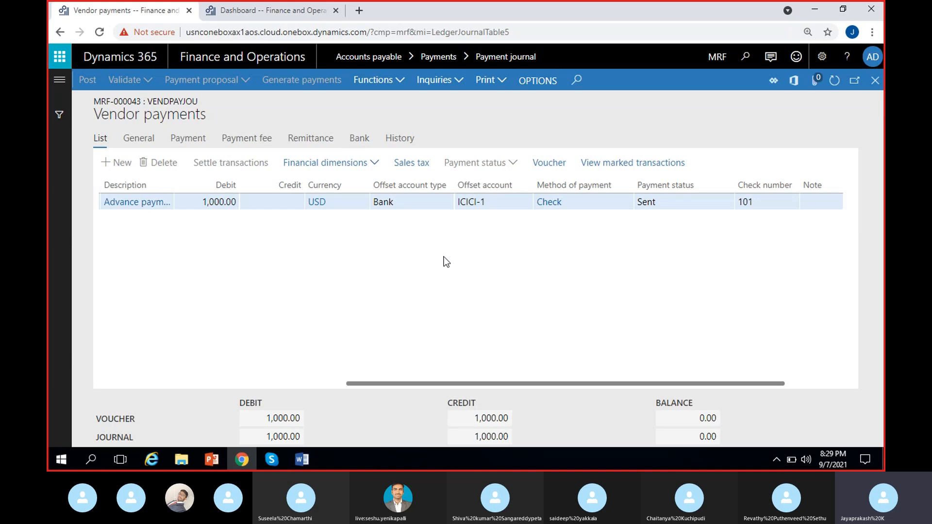
{"action": "scroll", "coordinate": [415, 271], "scroll_direction": "left", "scroll_amount": 3}
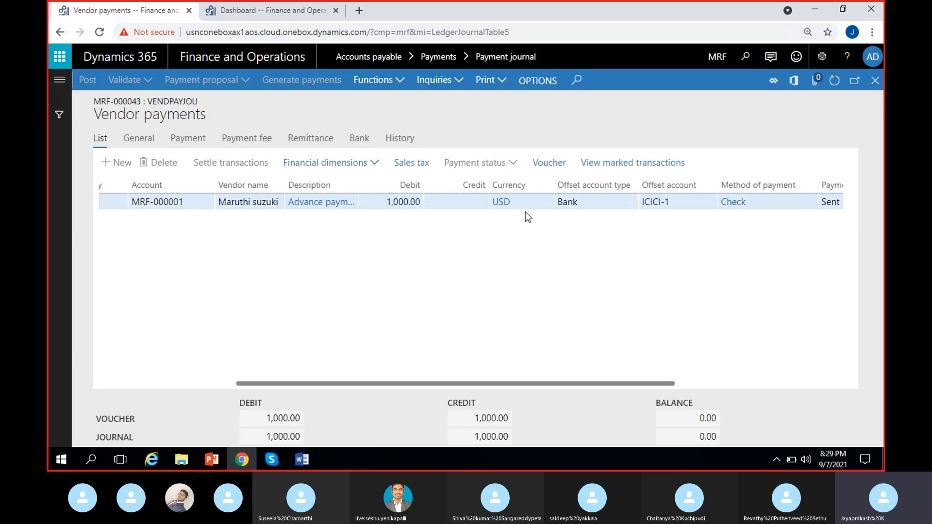
{"action": "left_click", "coordinate": [548, 167]}
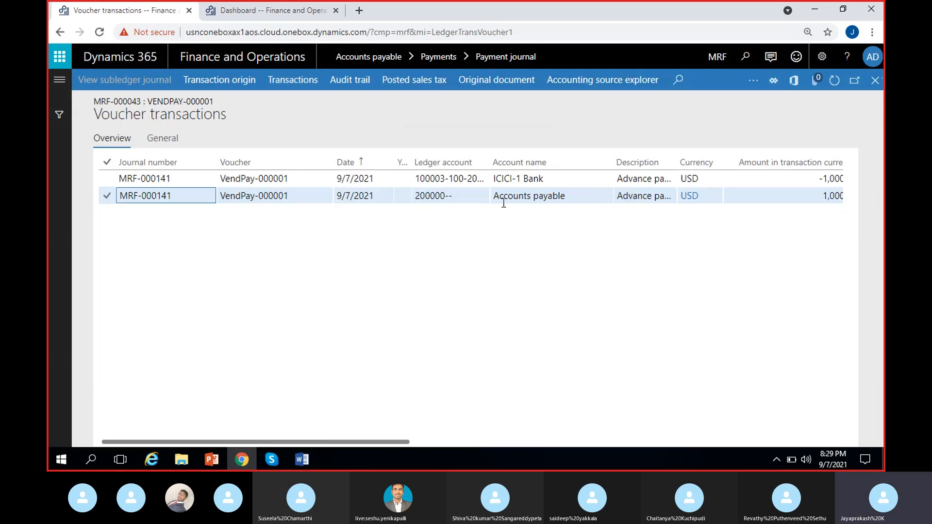
Examine the voucher's ledger accounts, account names and amounts for the bank and accounts payable entries.
{"action": "left_click_drag", "start_coordinate": [495, 196], "coordinate": [566, 196]}
{"action": "scroll", "coordinate": [592, 249], "scroll_direction": "right", "scroll_amount": 2}
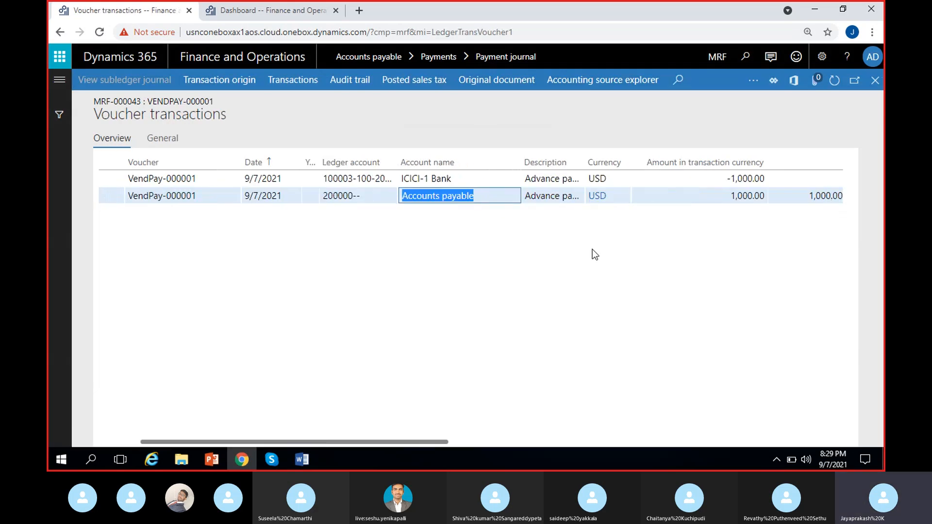
{"action": "left_click", "coordinate": [728, 196]}
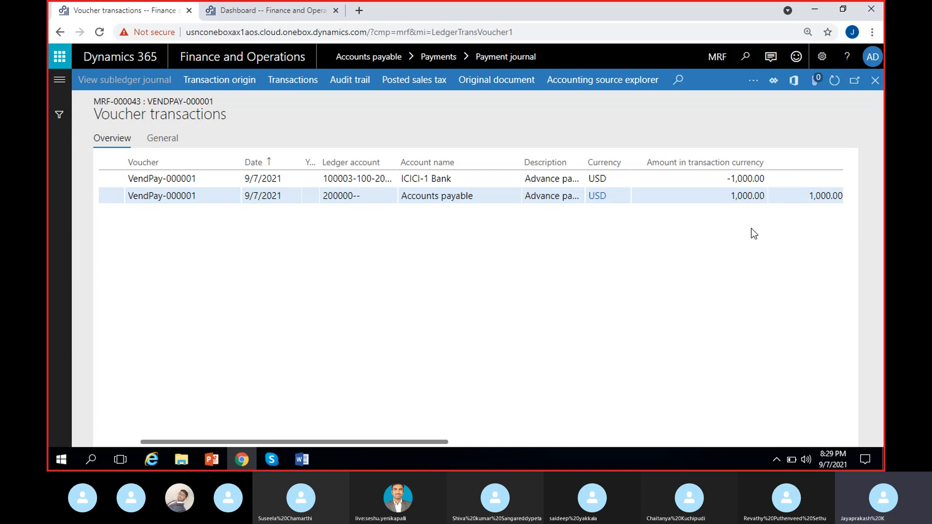
{"action": "left_click_drag", "start_coordinate": [481, 197], "coordinate": [389, 197]}
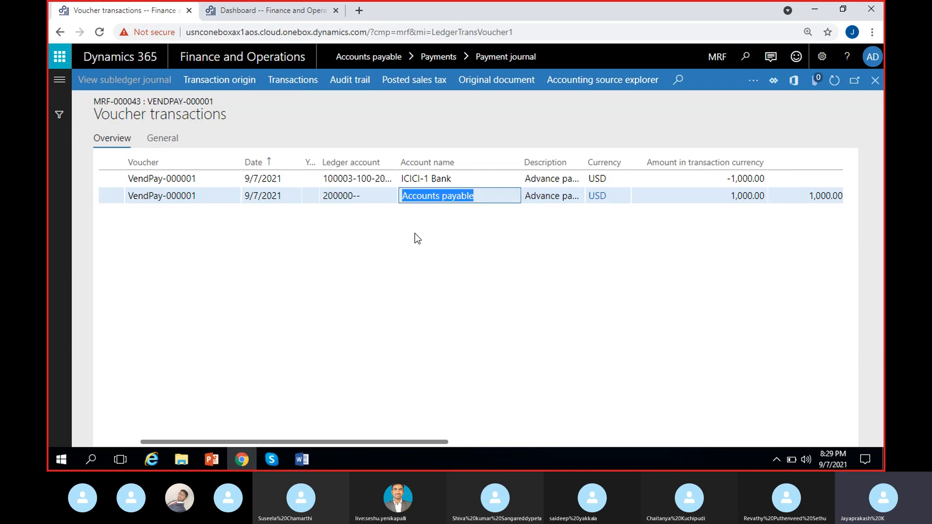
{"action": "left_click", "coordinate": [438, 217]}
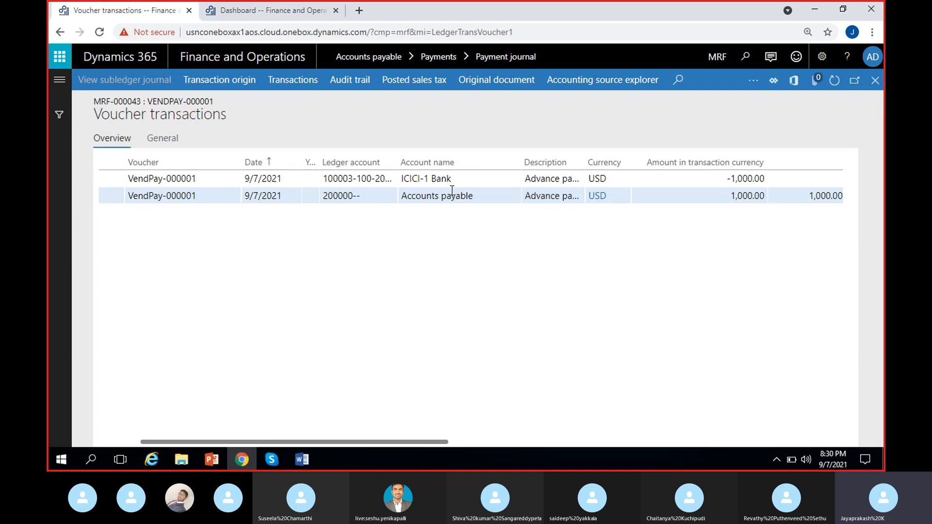
{"action": "left_click", "coordinate": [325, 178]}
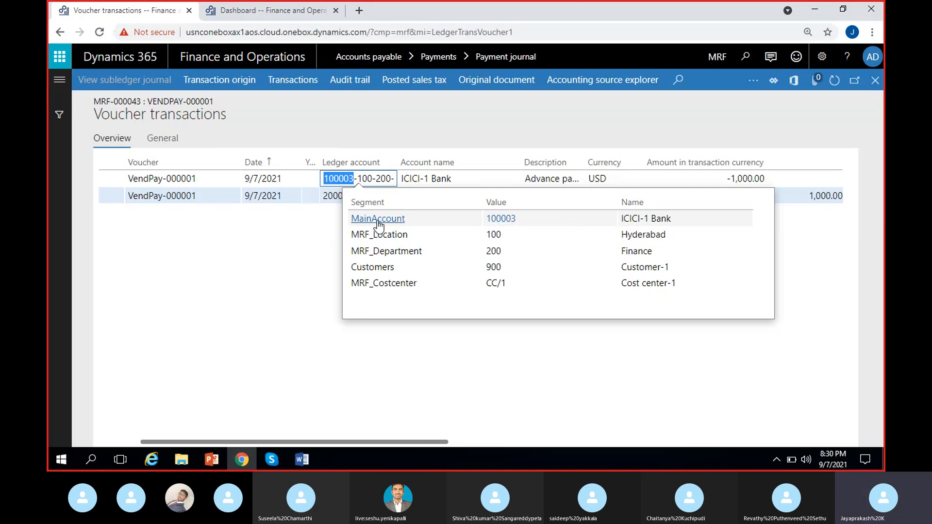
{"action": "left_click", "coordinate": [407, 181]}
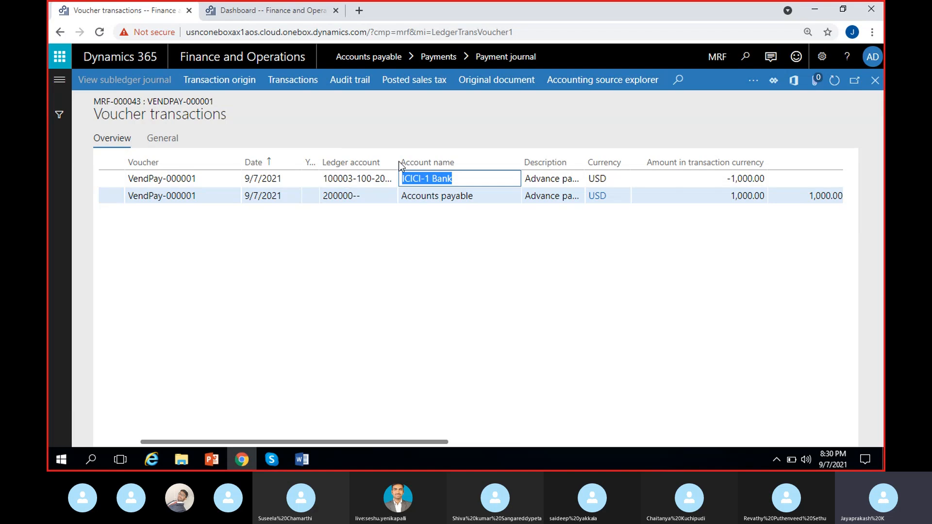
{"action": "left_click_drag", "start_coordinate": [392, 164], "coordinate": [426, 164]}
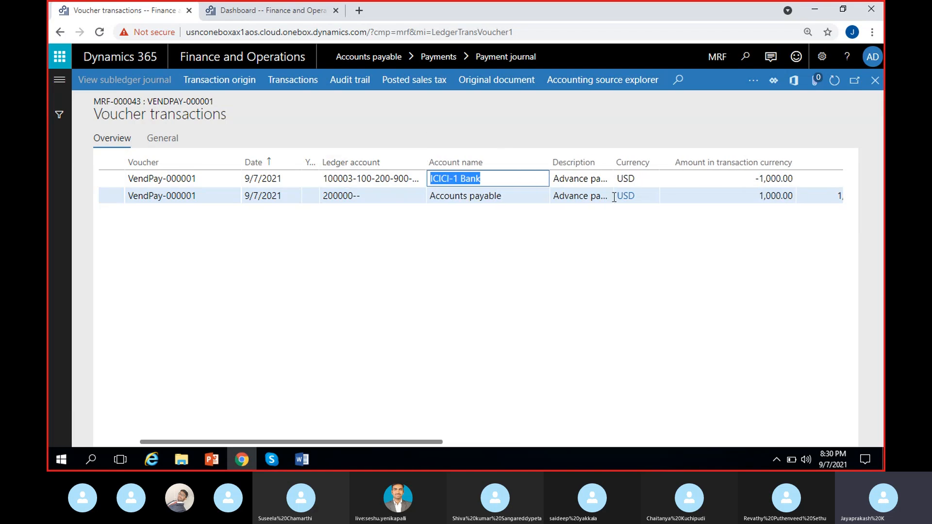
{"action": "left_click", "coordinate": [755, 181]}
{"action": "scroll", "coordinate": [737, 266], "scroll_direction": "right", "scroll_amount": 2}
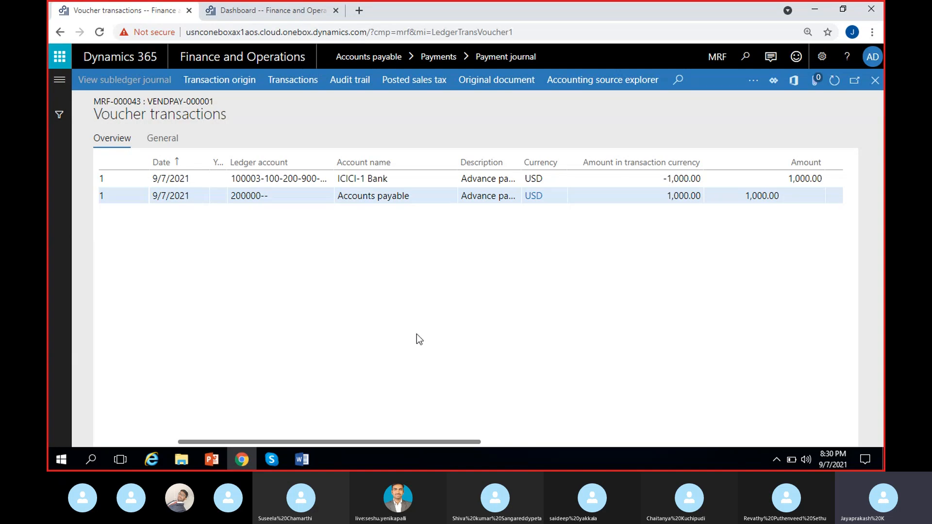
{"action": "left_click", "coordinate": [272, 459]}
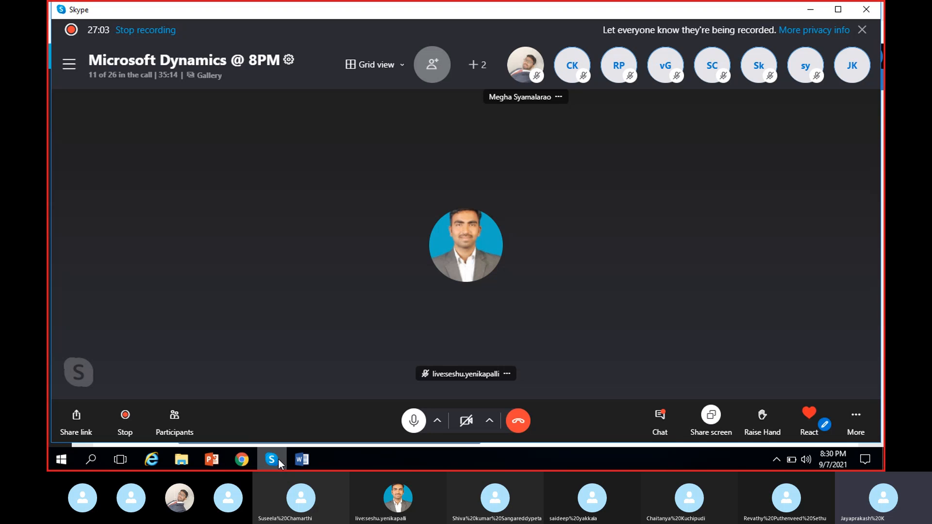
{"action": "left_click", "coordinate": [278, 459]}
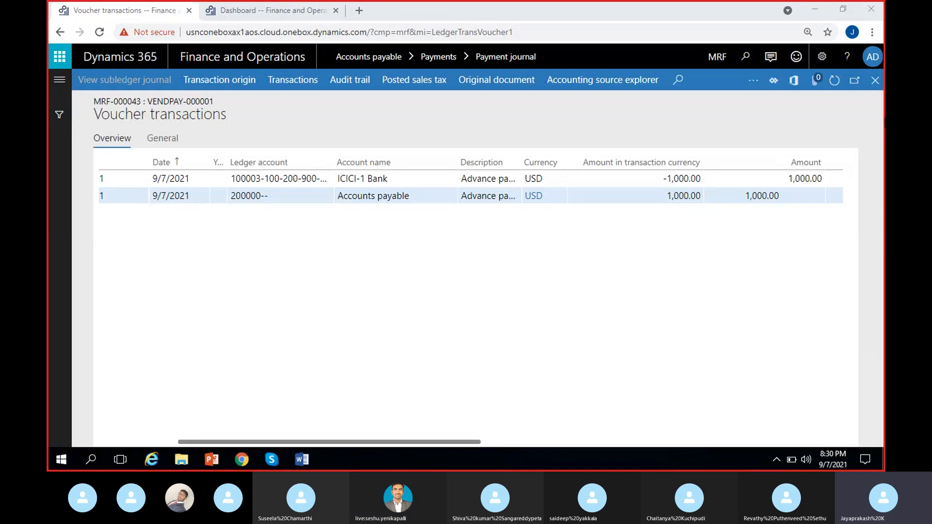
Close the voucher transactions and return to the posted vendor payment line.
{"action": "left_click", "coordinate": [877, 81]}
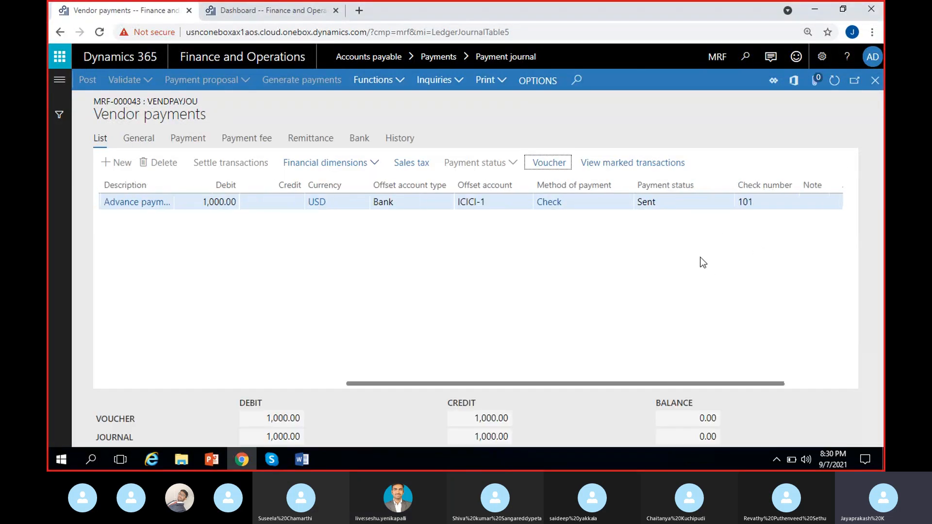
{"action": "left_click", "coordinate": [765, 202]}
{"action": "left_click", "coordinate": [672, 203]}
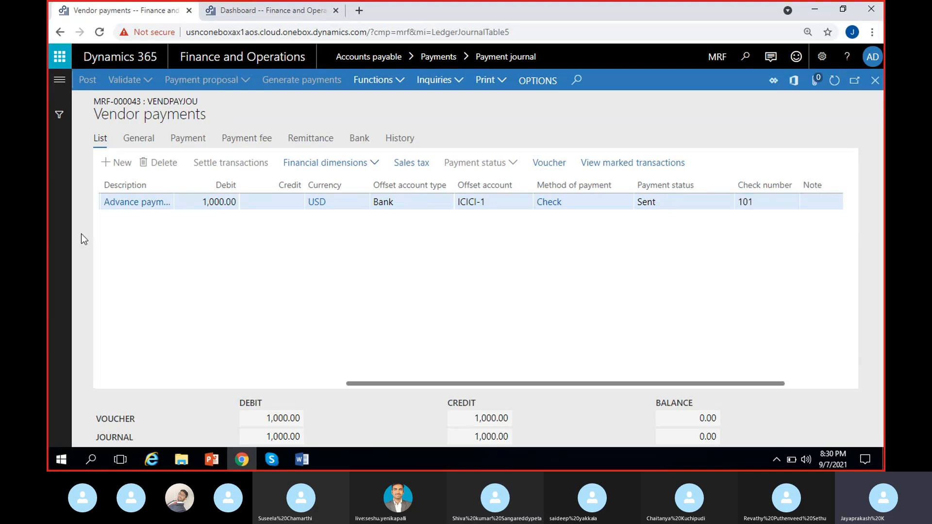
Open Bank accounts under Cash and bank management and select the ICICI-1 bank account.
{"action": "left_click", "coordinate": [258, 14]}
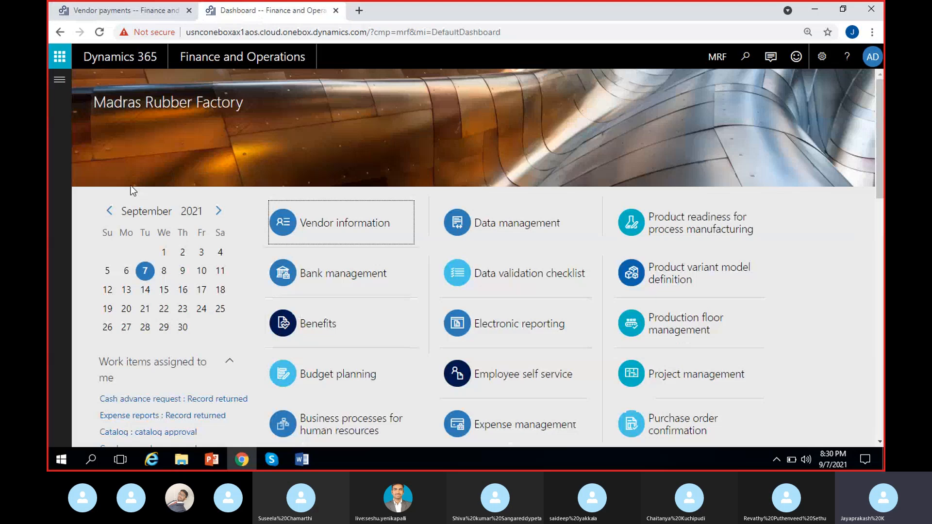
{"action": "left_click", "coordinate": [59, 80]}
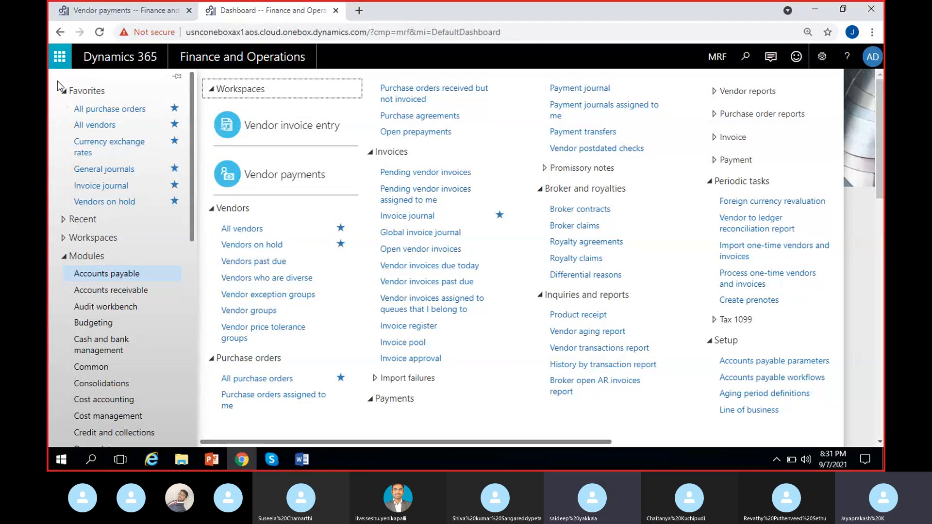
{"action": "left_click", "coordinate": [98, 354]}
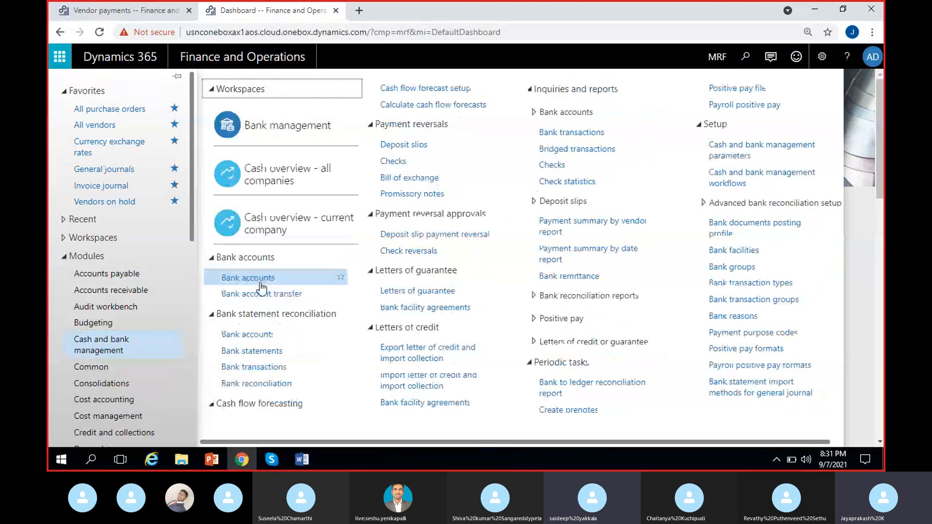
{"action": "left_click", "coordinate": [268, 280]}
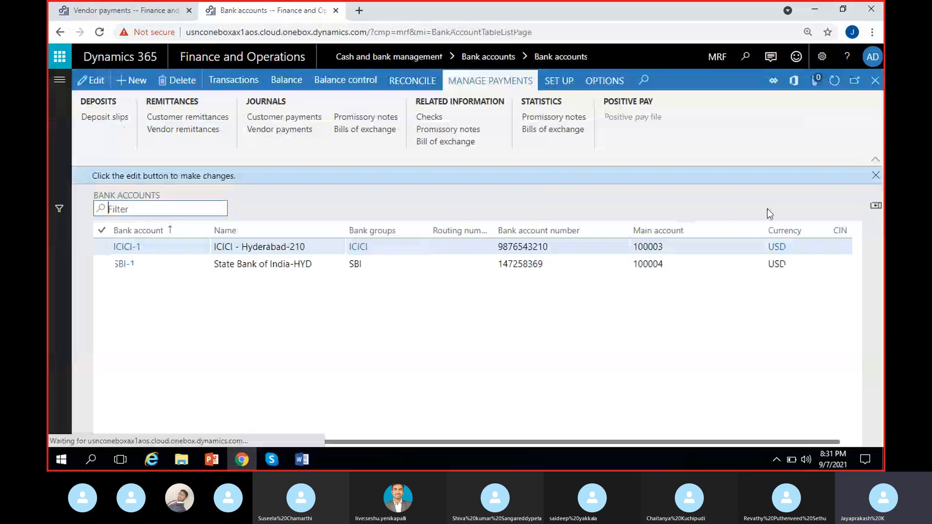
{"action": "left_click", "coordinate": [875, 175]}
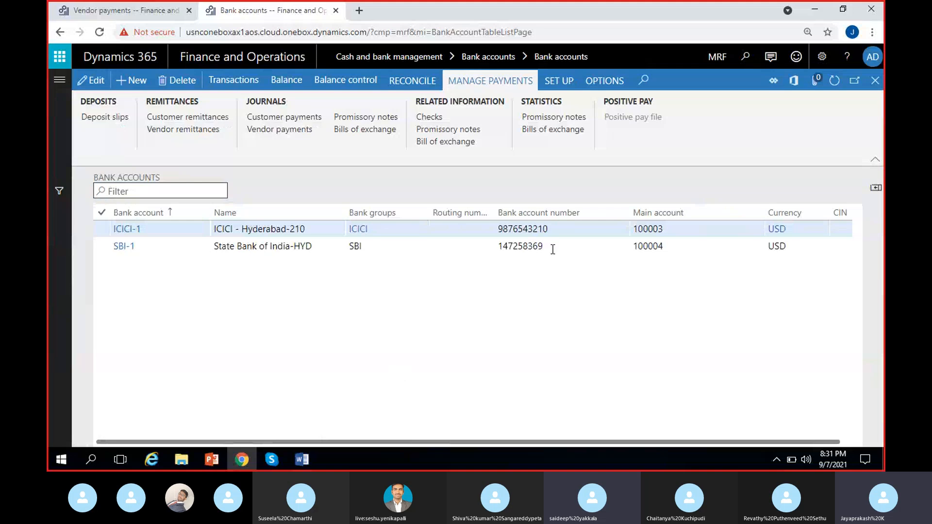
{"action": "left_click", "coordinate": [546, 229]}
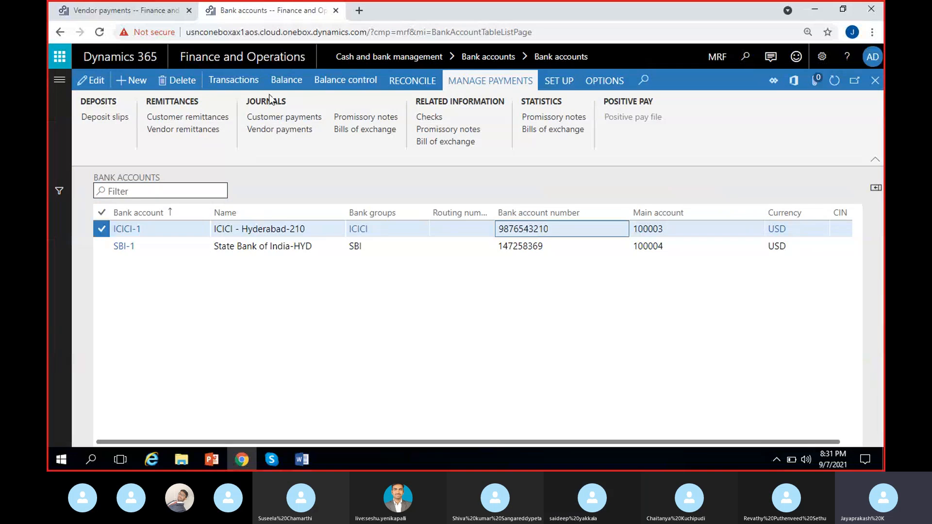
Open the bank transactions of the ICICI-1 bank account.
{"action": "left_click", "coordinate": [238, 83]}
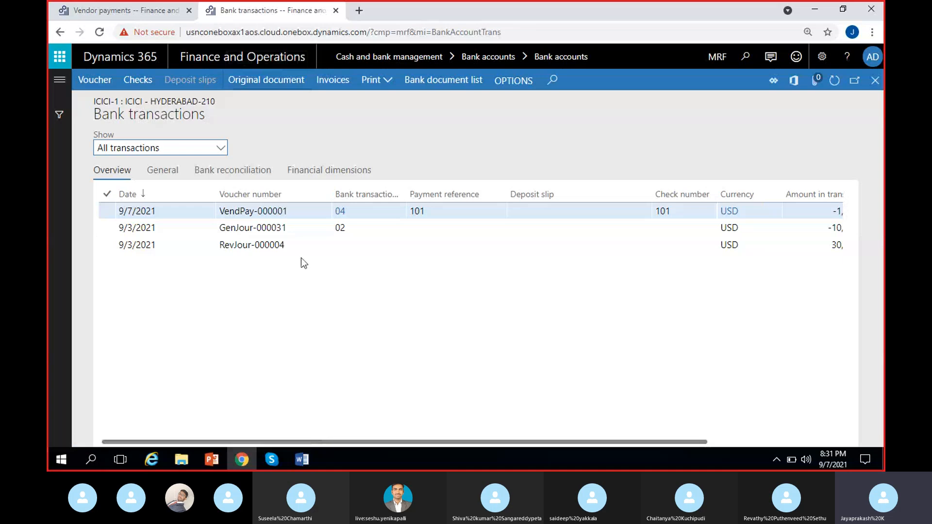
{"action": "left_click_drag", "start_coordinate": [218, 211], "coordinate": [312, 204]}
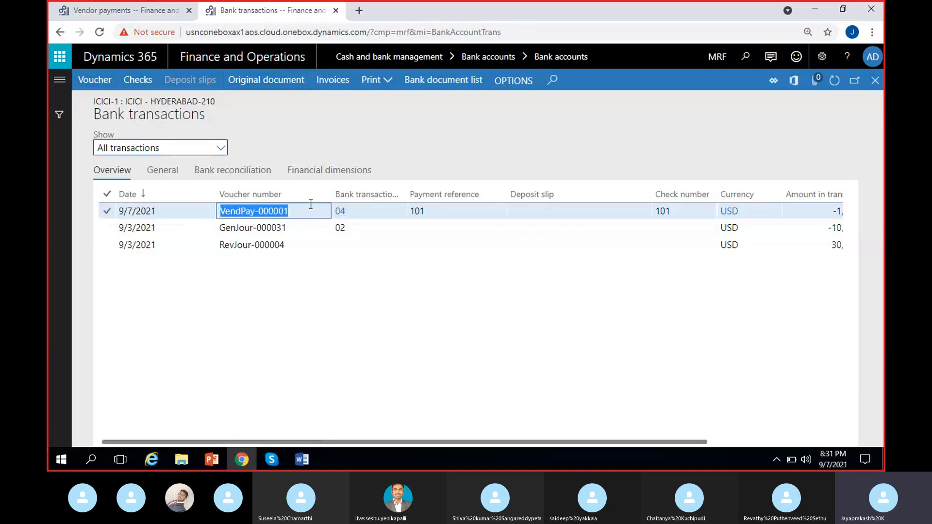
{"action": "left_click", "coordinate": [377, 214]}
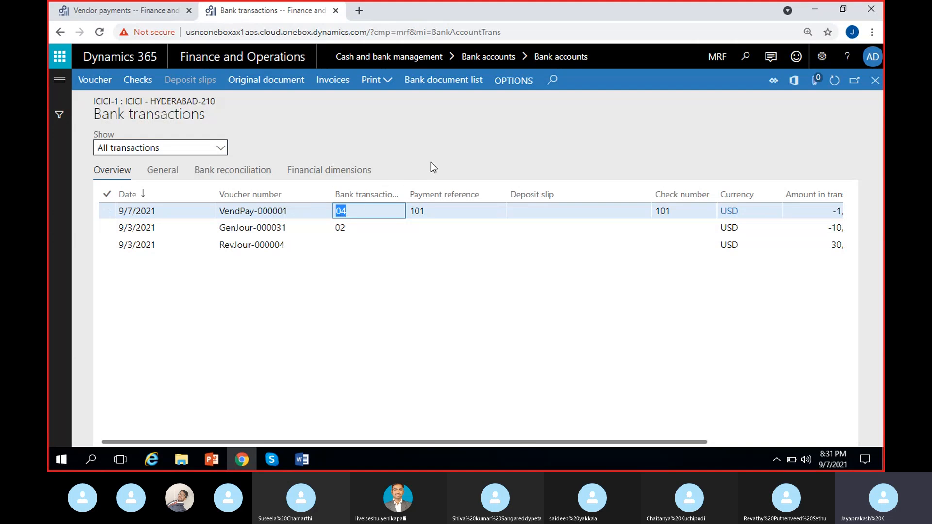
{"action": "left_click", "coordinate": [413, 171]}
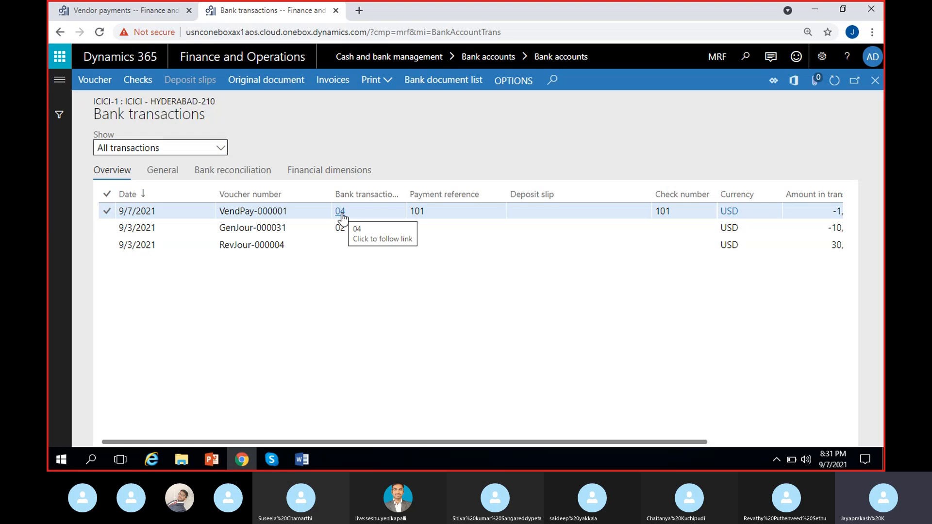
Open bank transaction type 04 of the vendor payment transaction and close it again.
{"action": "left_click", "coordinate": [341, 213]}
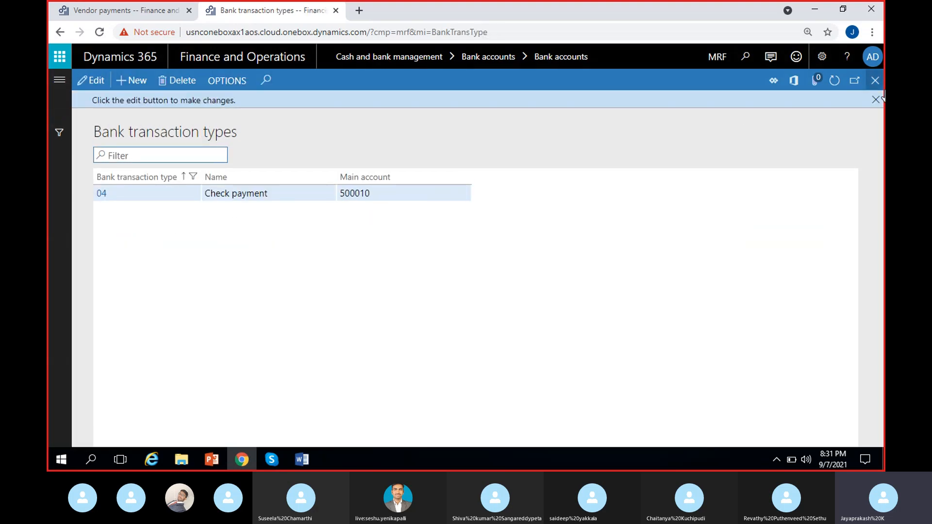
{"action": "left_click", "coordinate": [876, 100]}
{"action": "left_click", "coordinate": [875, 80]}
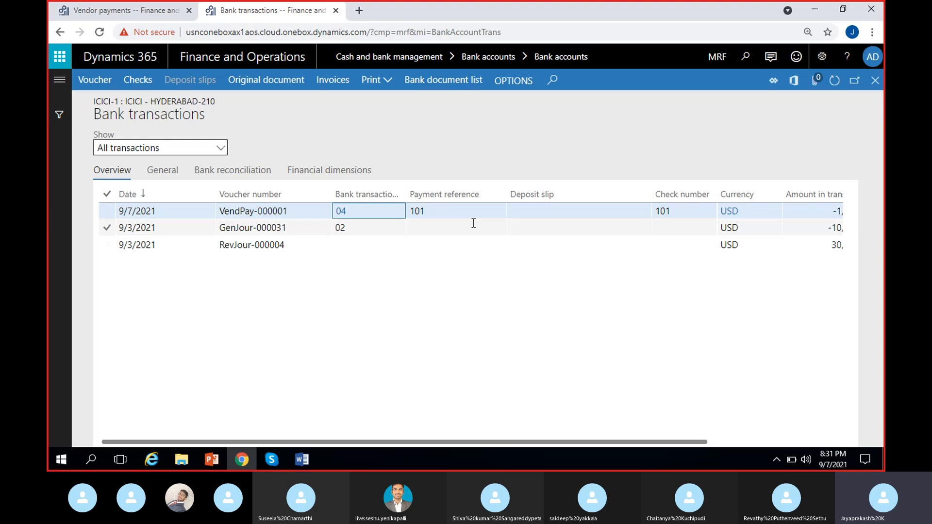
Examine the vendor payment transaction's payment reference, check number and amounts, then close the bank transactions.
{"action": "left_click", "coordinate": [468, 210]}
{"action": "left_click", "coordinate": [468, 208]}
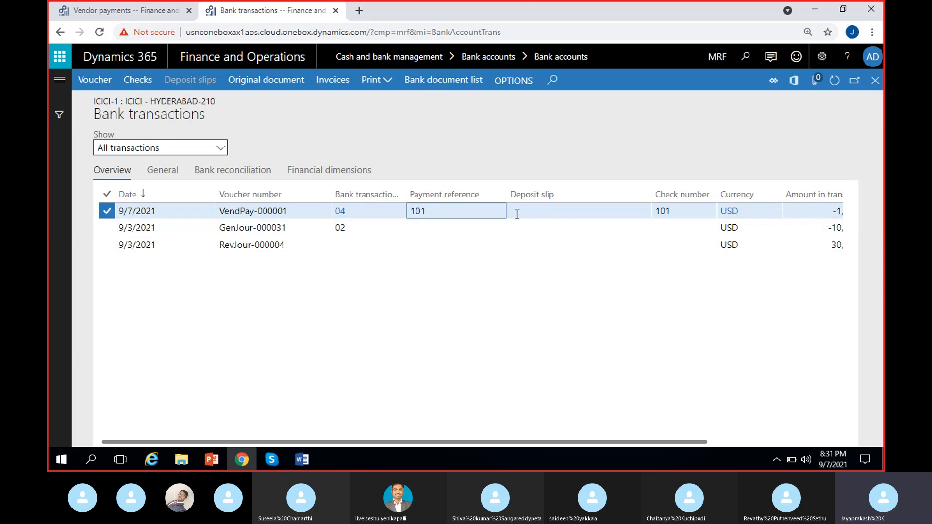
{"action": "left_click", "coordinate": [699, 212]}
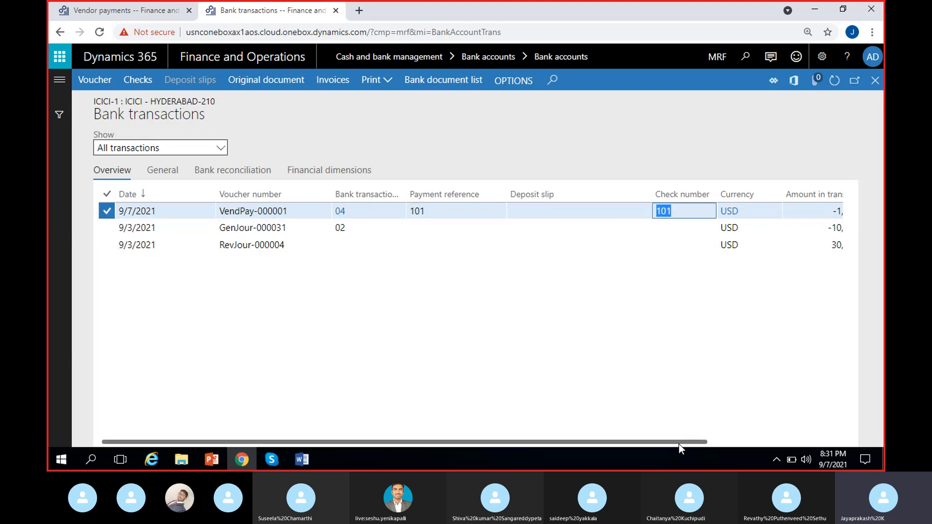
{"action": "left_click_drag", "start_coordinate": [679, 444], "coordinate": [802, 430]}
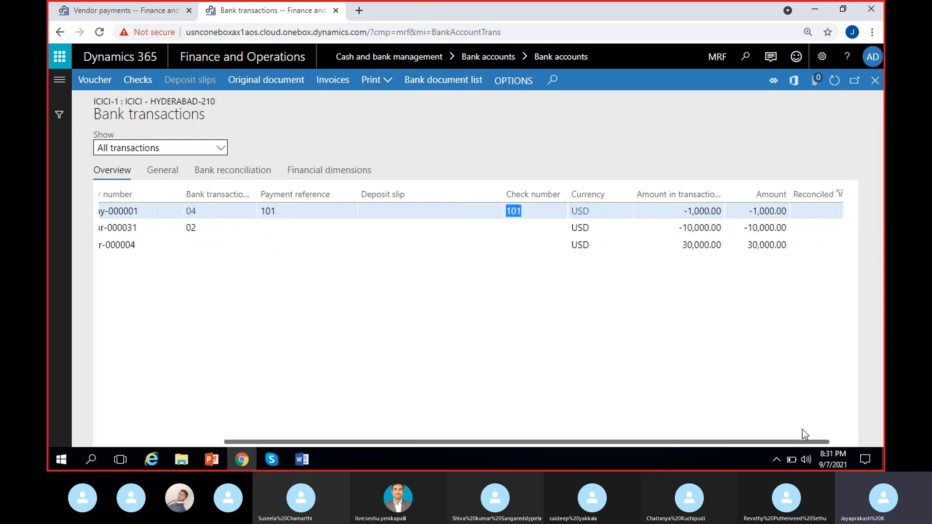
{"action": "left_click", "coordinate": [680, 209]}
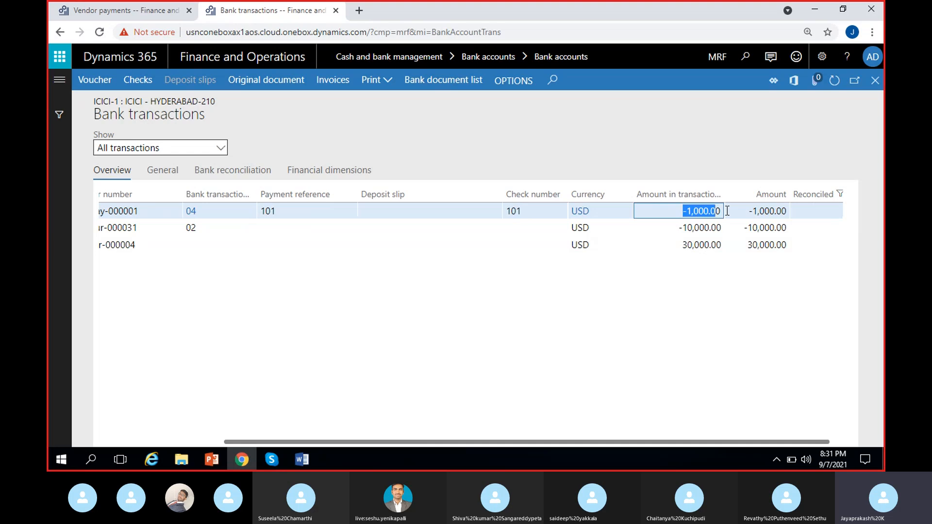
{"action": "left_click", "coordinate": [701, 210]}
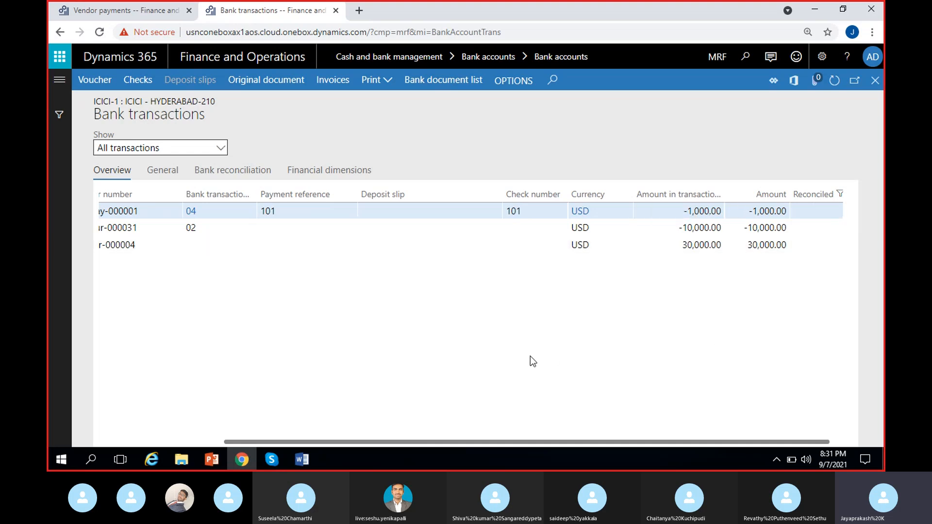
{"action": "left_click", "coordinate": [436, 358]}
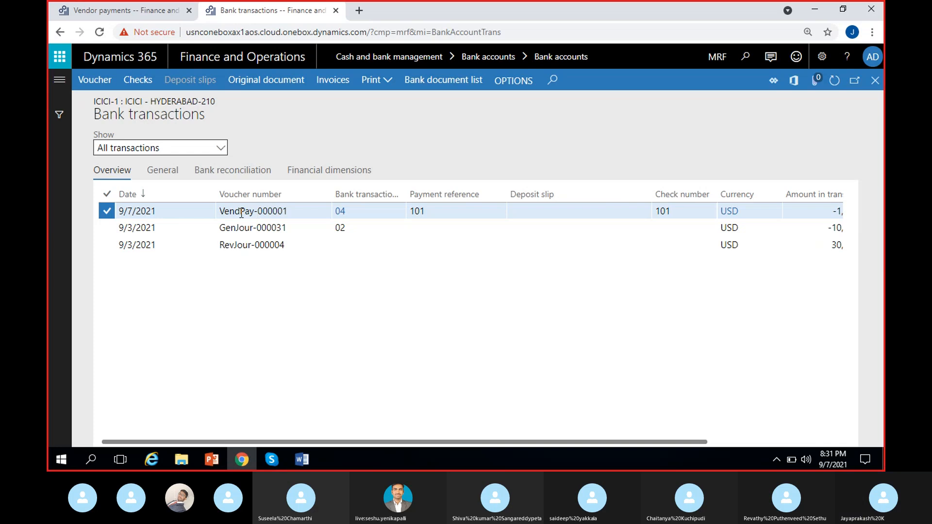
{"action": "left_click", "coordinate": [432, 353]}
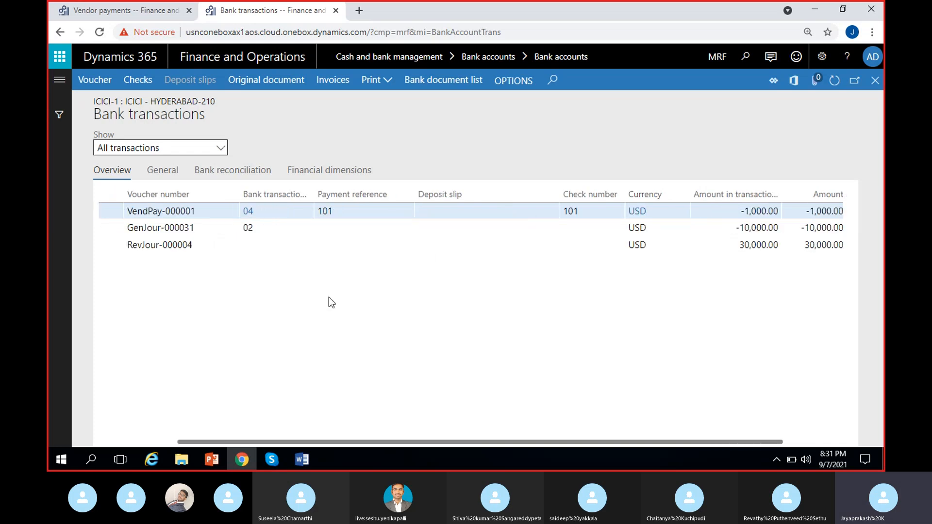
{"action": "left_click", "coordinate": [876, 80]}
Open the ICICI-1 bank account balance and close it.
{"action": "left_click", "coordinate": [287, 80]}
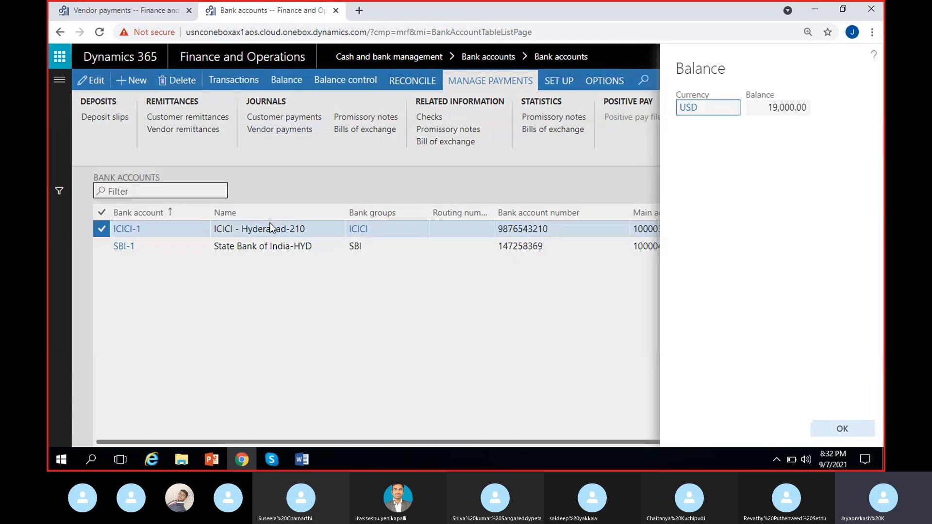
{"action": "left_click", "coordinate": [768, 106]}
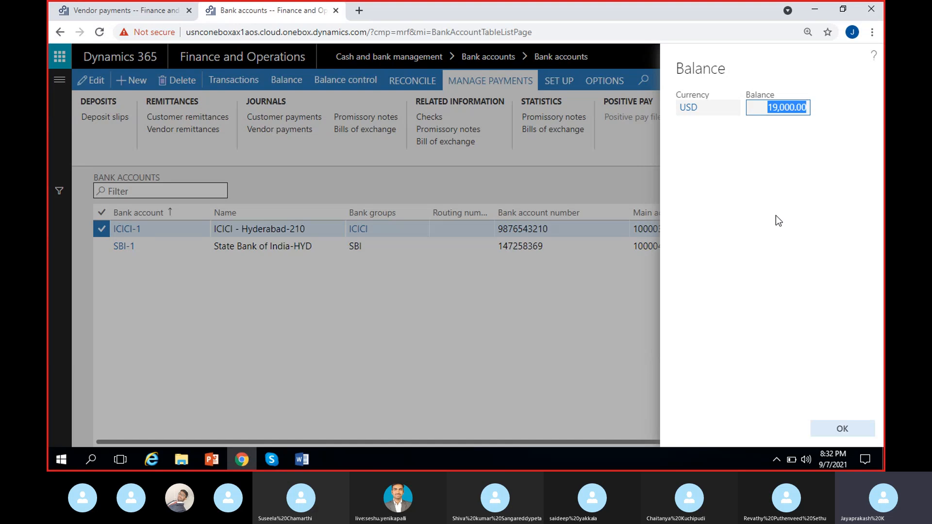
{"action": "left_click", "coordinate": [839, 428]}
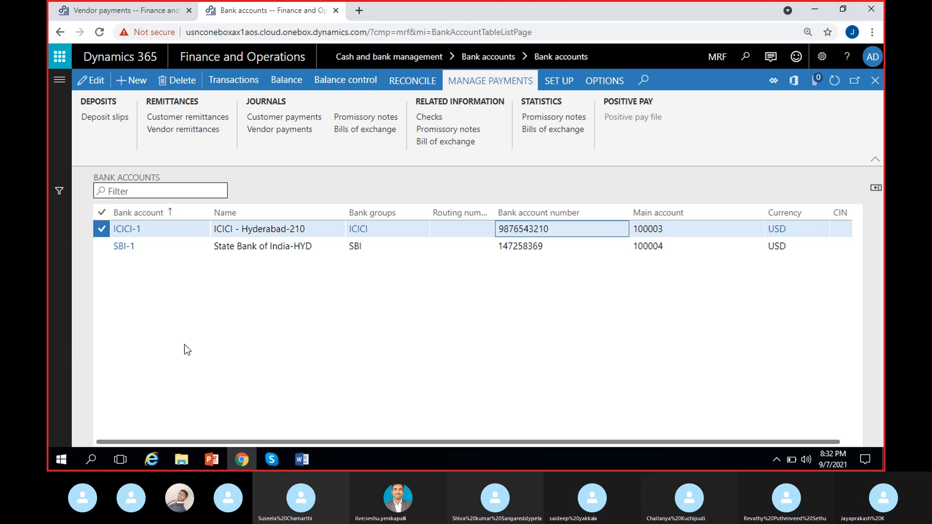
Open the checks of the ICICI-1 bank account and select paid check 101.
{"action": "left_click", "coordinate": [454, 83]}
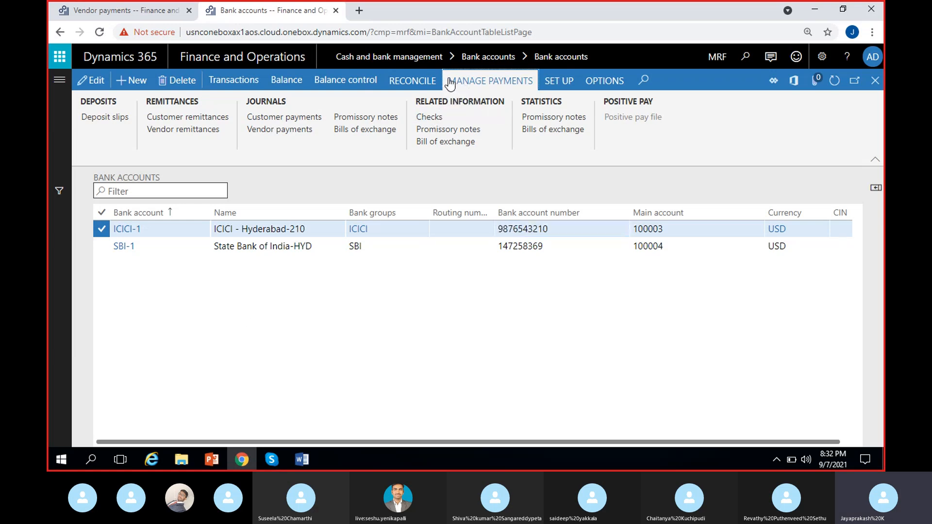
{"action": "left_click", "coordinate": [448, 118]}
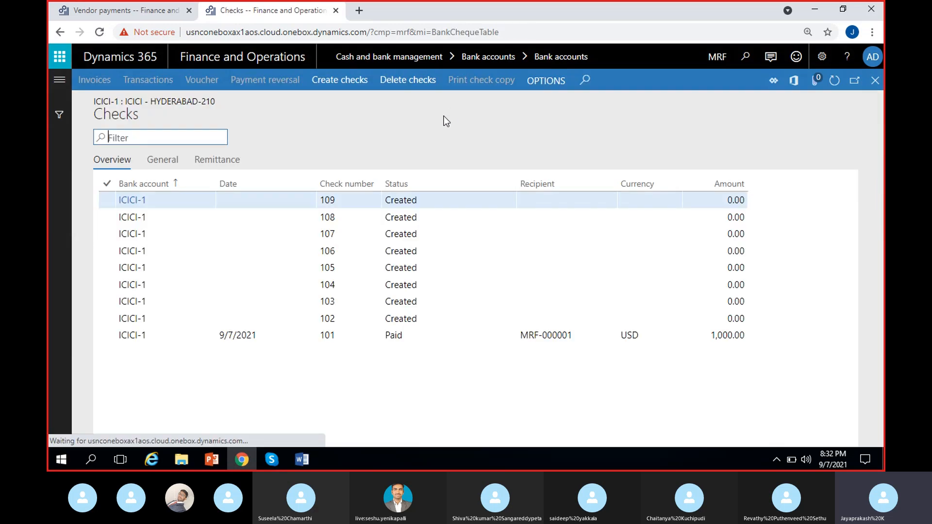
{"action": "left_click", "coordinate": [396, 336]}
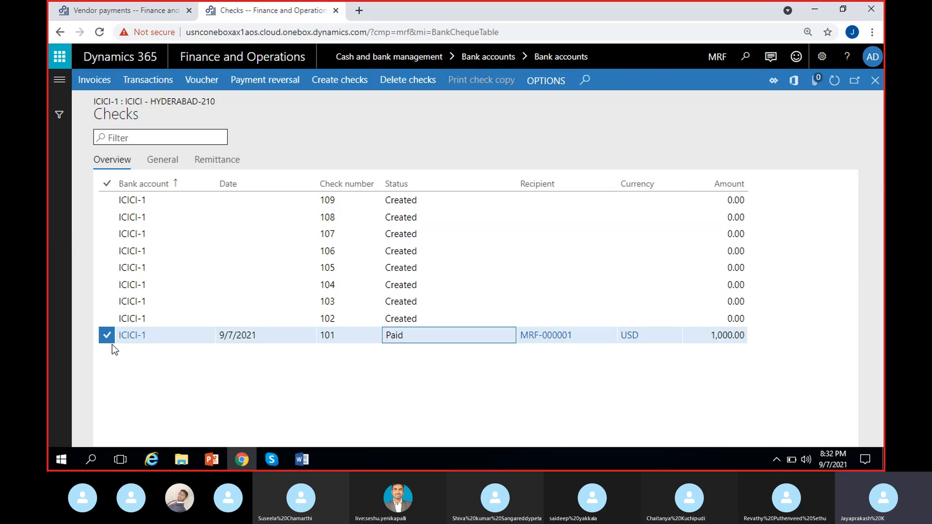
{"action": "left_click", "coordinate": [345, 331]}
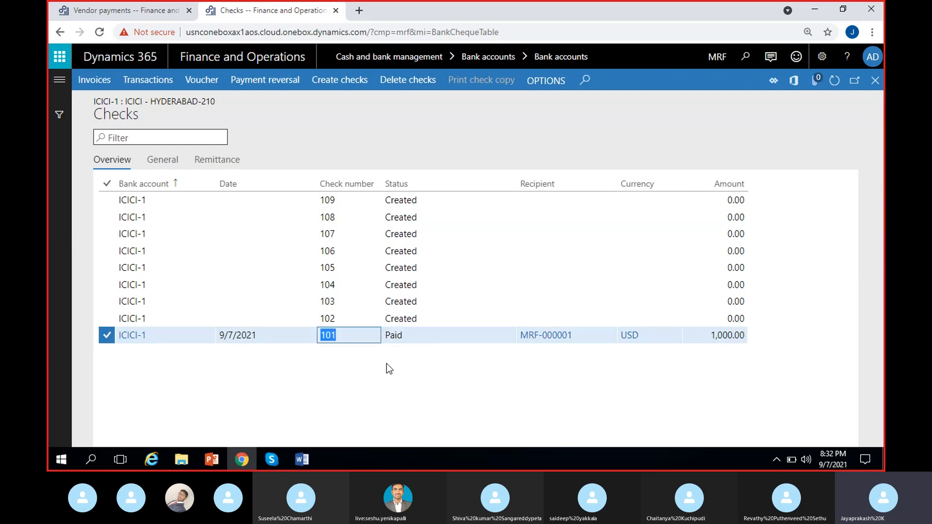
{"action": "left_click", "coordinate": [420, 337]}
{"action": "left_click", "coordinate": [407, 337]}
{"action": "double_click", "coordinate": [407, 337]}
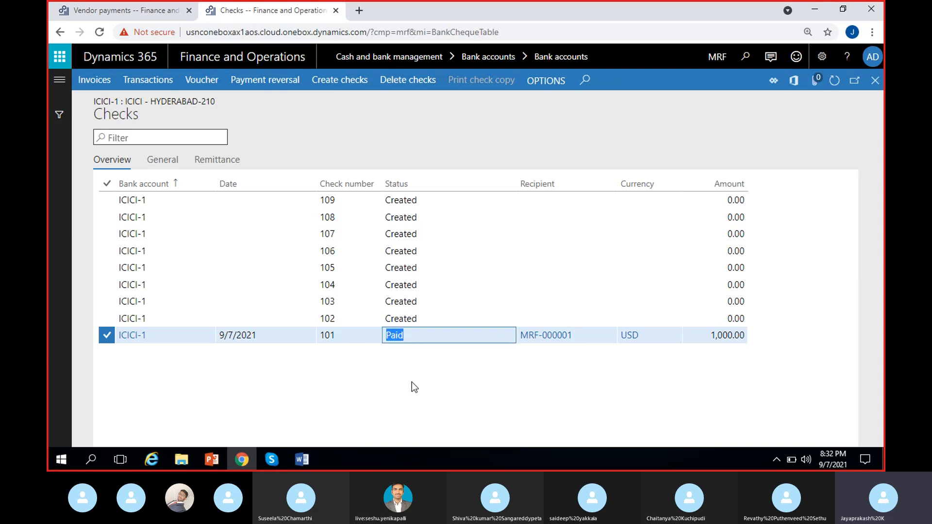
Open the vendor record of check 101's recipient and return to the checks list.
{"action": "left_click", "coordinate": [459, 383]}
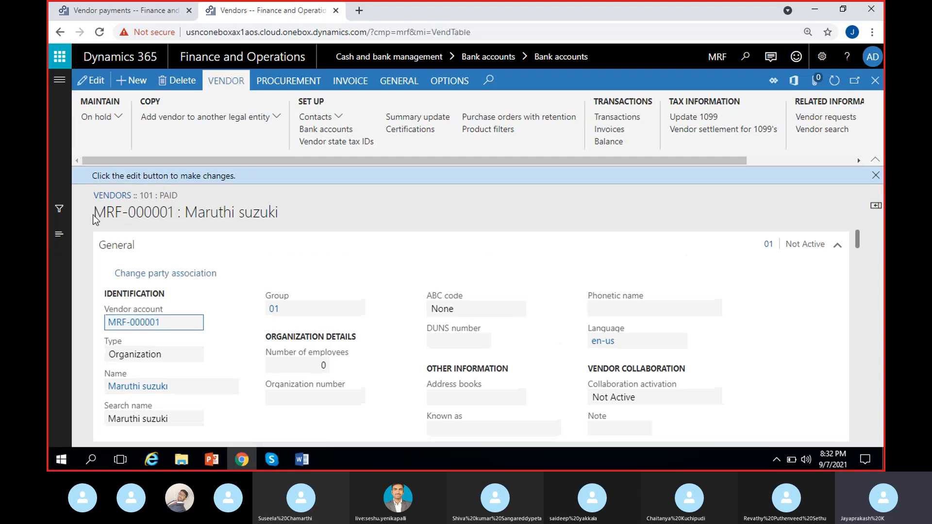
{"action": "left_click_drag", "start_coordinate": [95, 213], "coordinate": [263, 228]}
{"action": "left_click", "coordinate": [333, 216]}
{"action": "left_click", "coordinate": [876, 176]}
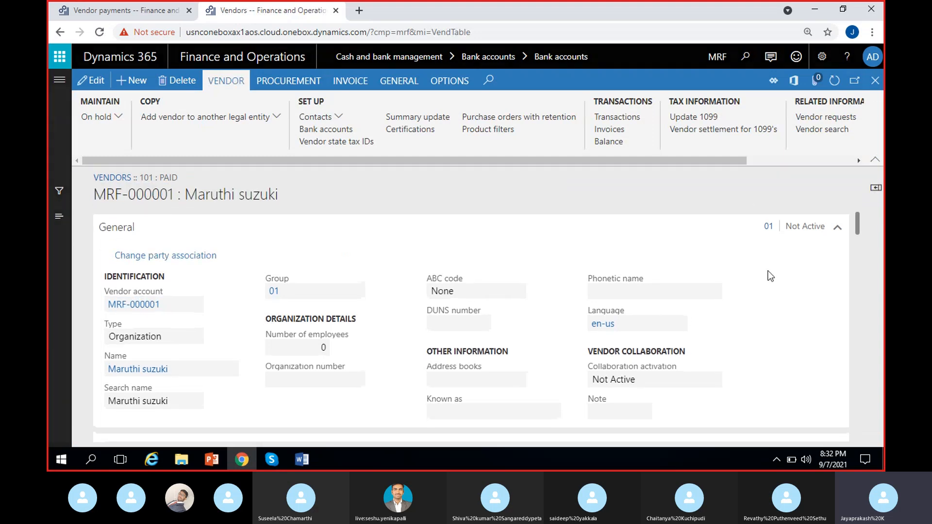
{"action": "key", "text": "Escape"}
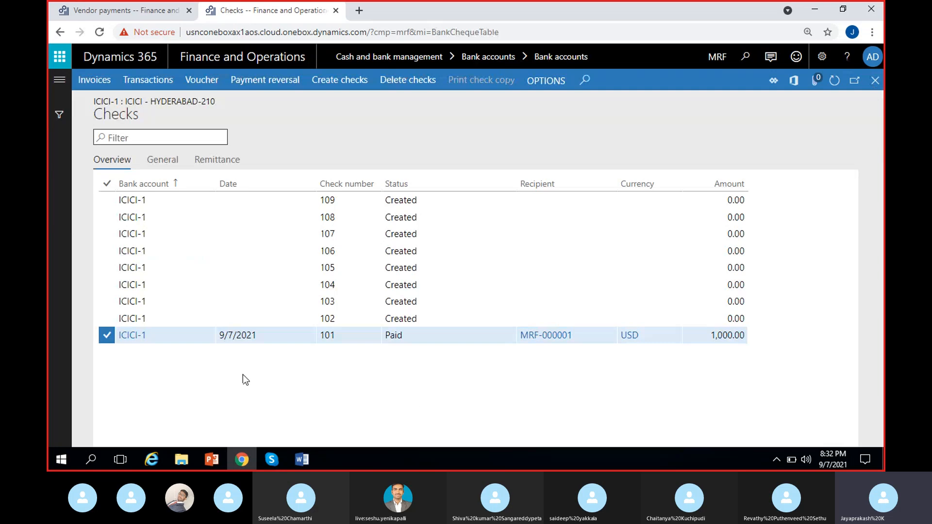
Open the invoices paid by check 101 and close them.
{"action": "left_click", "coordinate": [409, 318]}
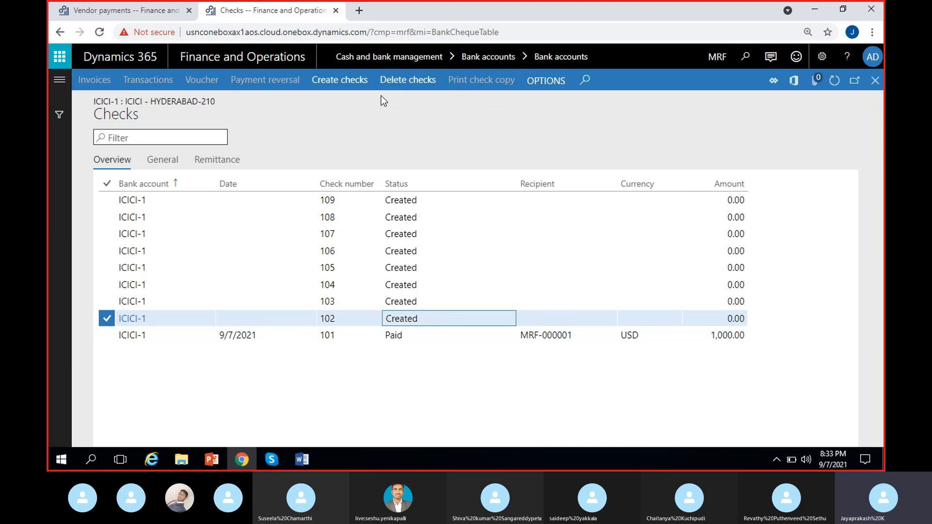
{"action": "left_click", "coordinate": [409, 336]}
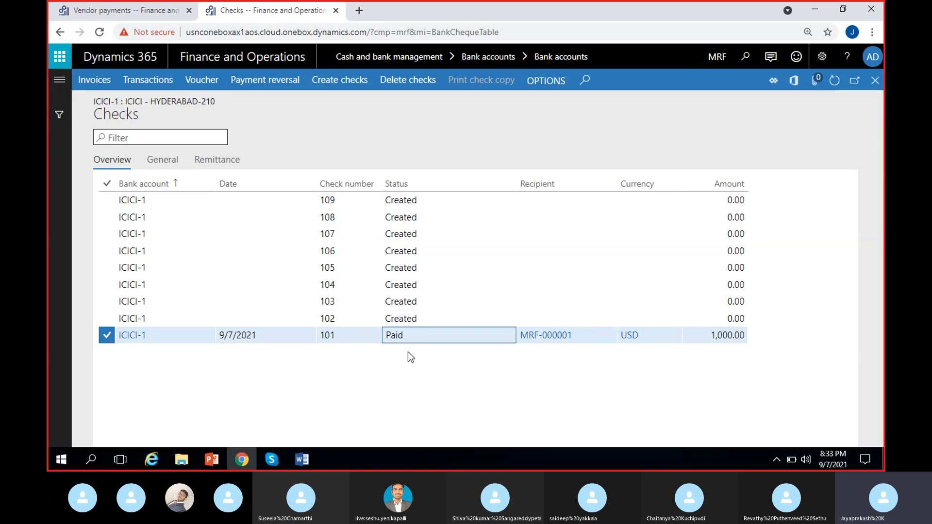
{"action": "left_click", "coordinate": [103, 87]}
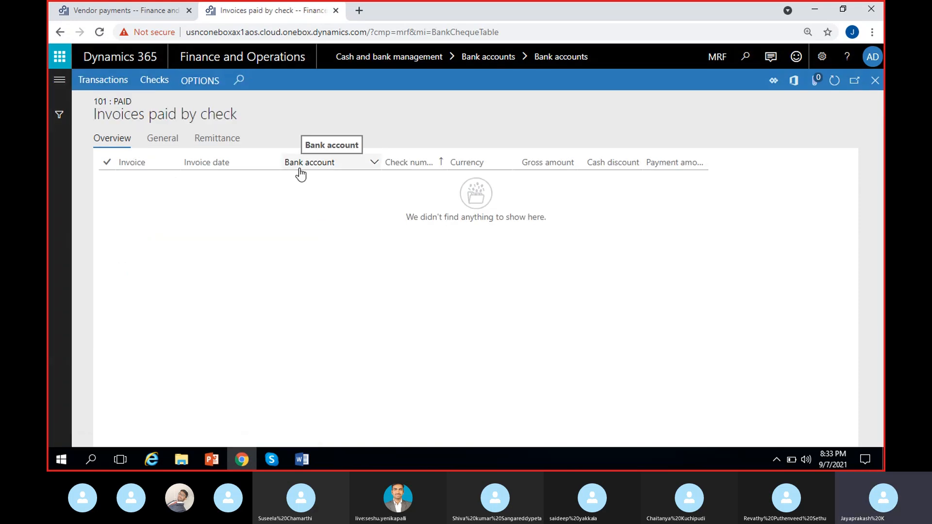
{"action": "left_click", "coordinate": [875, 80]}
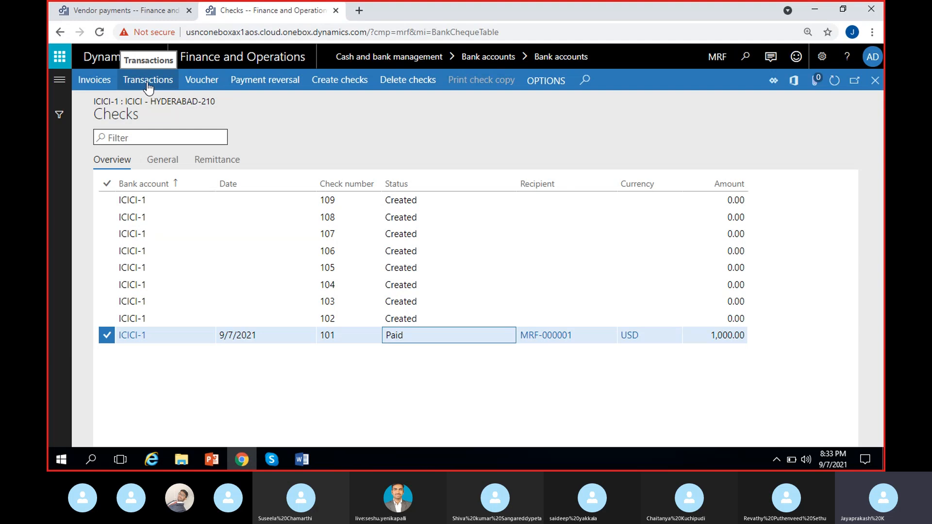
Review the bank transactions and voucher transactions of check 101, then return to the checks list.
{"action": "left_click", "coordinate": [148, 81]}
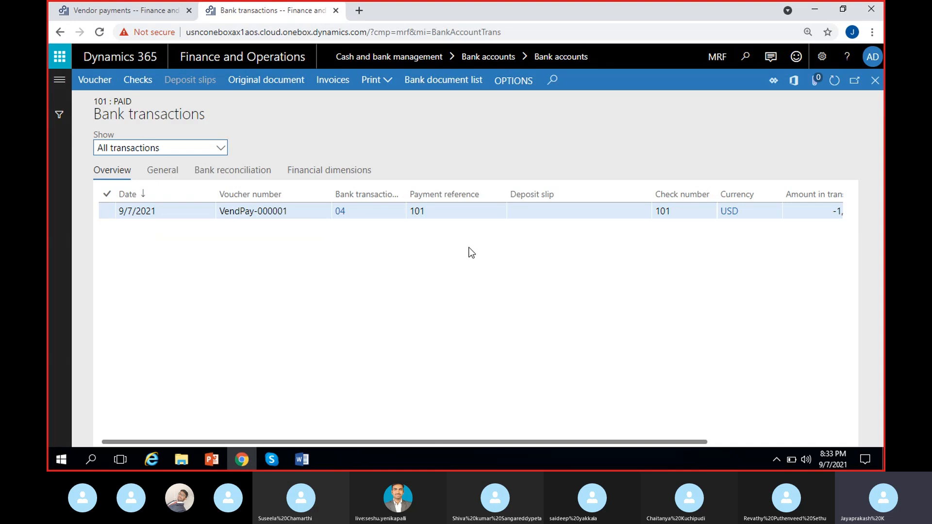
{"action": "scroll", "coordinate": [486, 242], "scroll_direction": "right", "scroll_amount": 3}
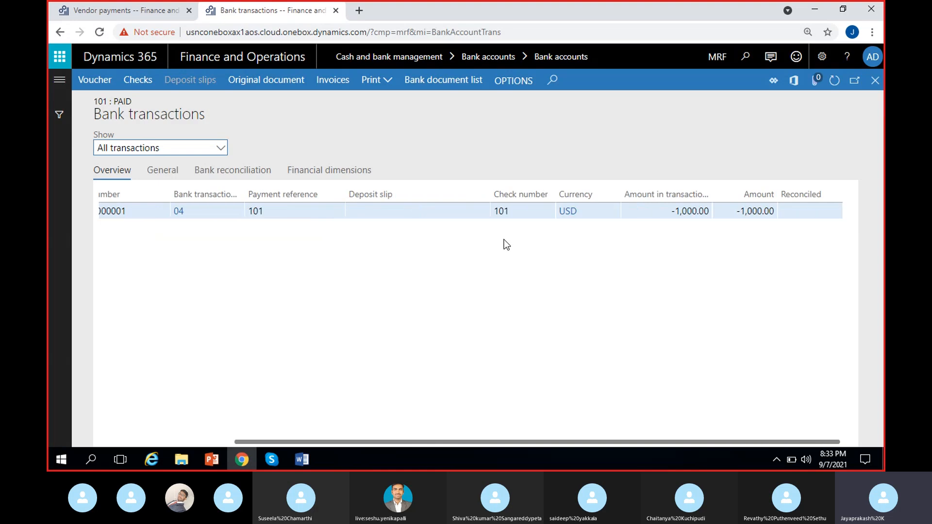
{"action": "left_click", "coordinate": [875, 80]}
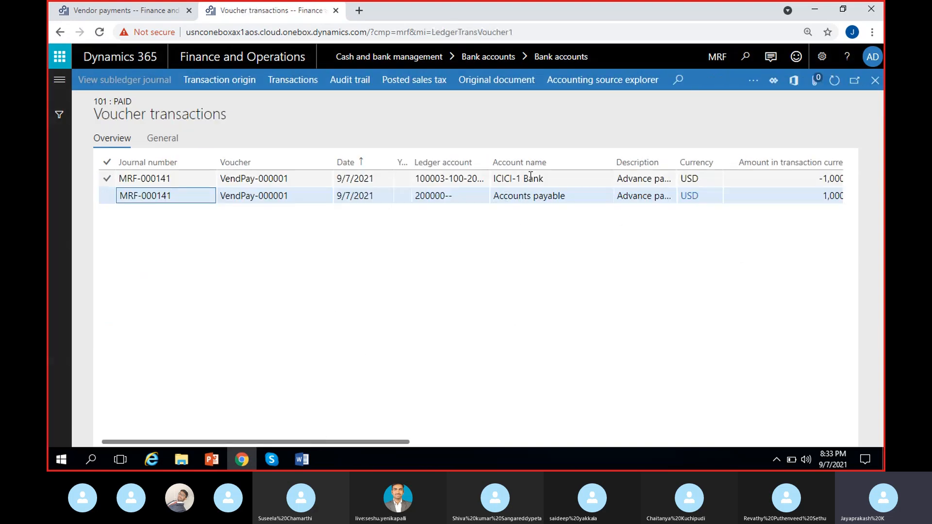
{"action": "scroll", "coordinate": [509, 185], "scroll_direction": "right", "scroll_amount": 3}
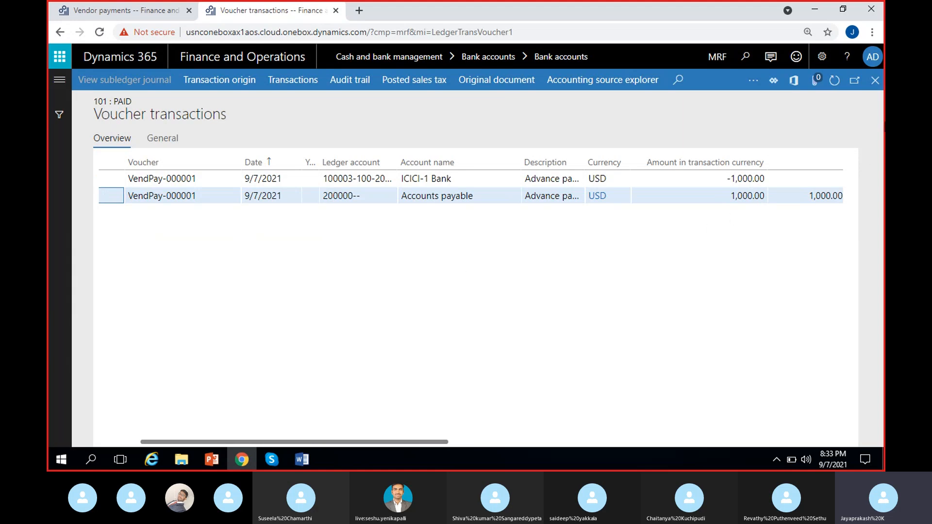
{"action": "left_click", "coordinate": [876, 80]}
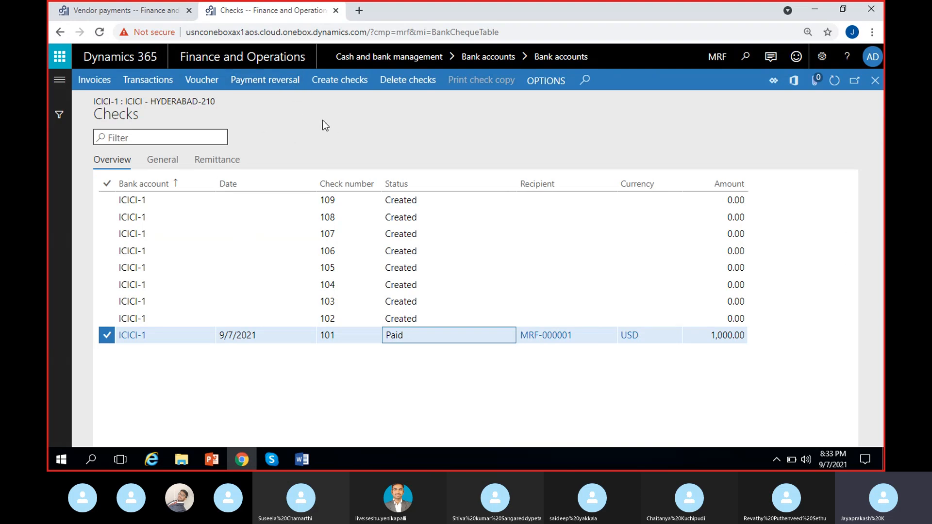
Try to delete check 101 with Delete checks, using 101 as both the from and to check number.
{"action": "left_click", "coordinate": [407, 81]}
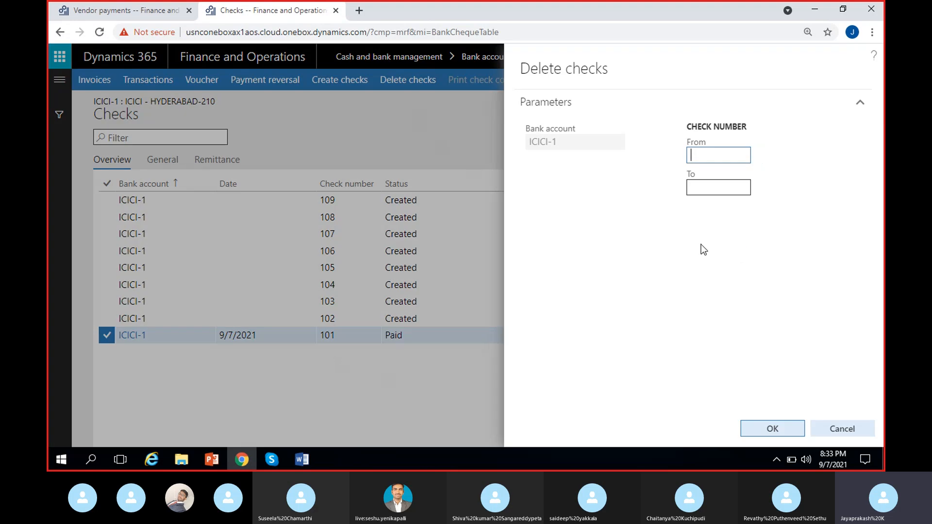
{"action": "type", "text": "101"}
{"action": "left_click", "coordinate": [716, 192]}
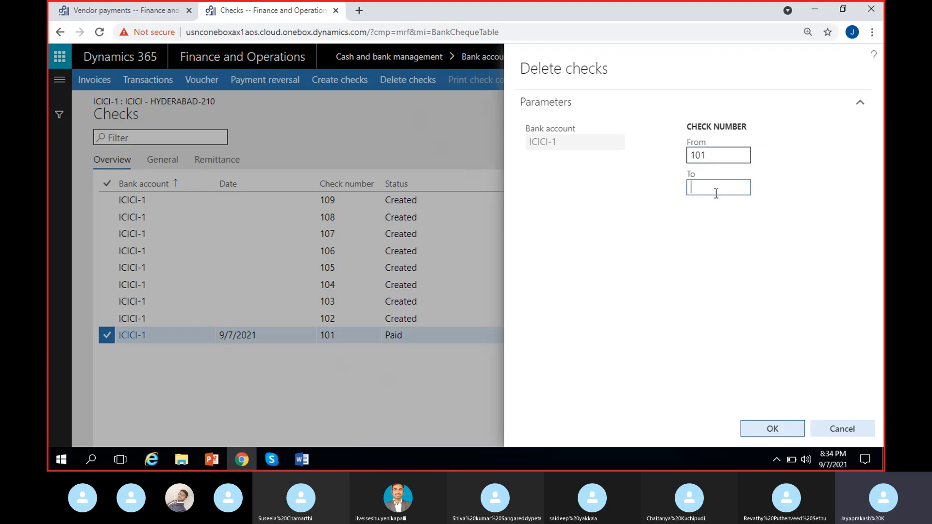
{"action": "type", "text": "101"}
{"action": "left_click", "coordinate": [761, 427]}
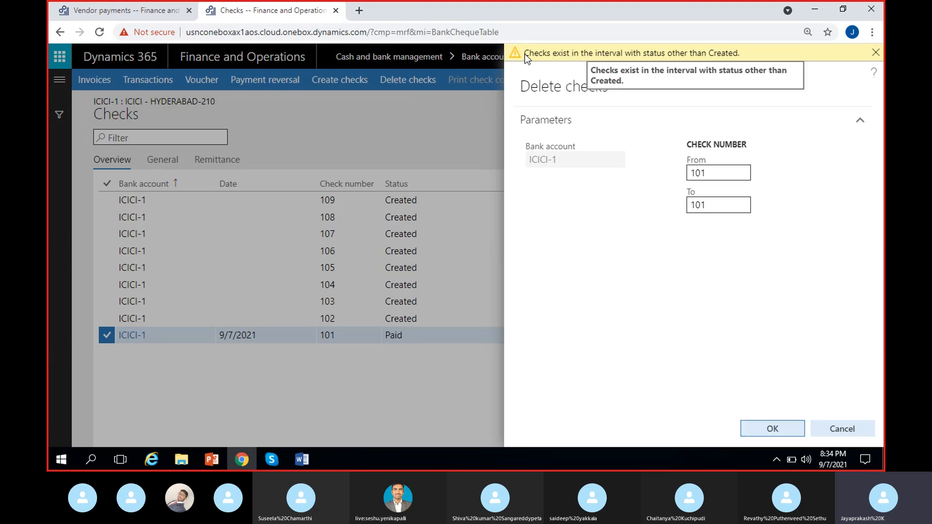
{"action": "left_click_drag", "start_coordinate": [526, 54], "coordinate": [709, 54]}
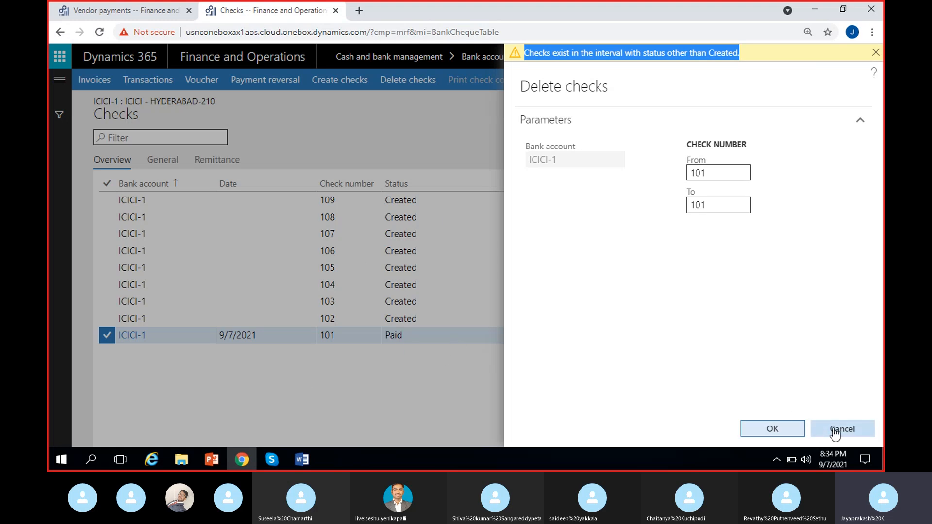
Dismiss the Delete checks dialog and examine check 101's status, recipient and amount in the checks list.
{"action": "left_click", "coordinate": [439, 363]}
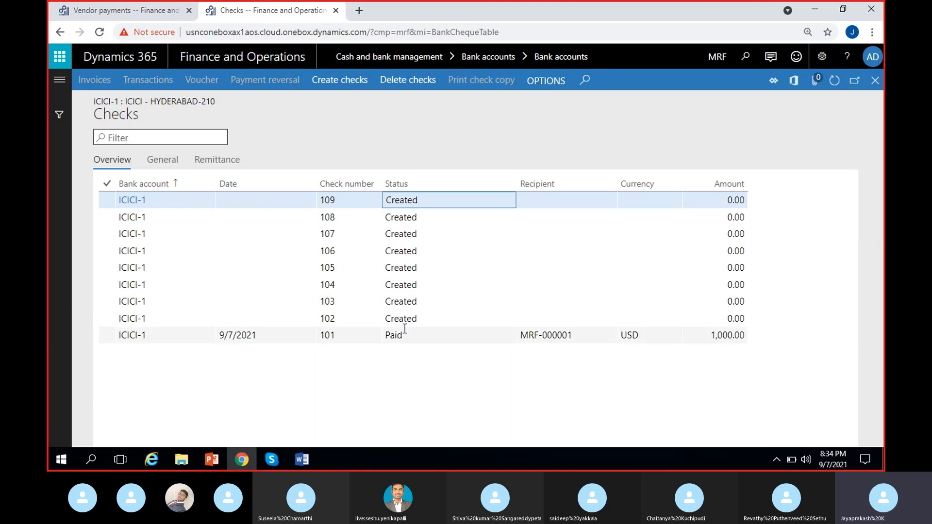
{"action": "left_click", "coordinate": [411, 316]}
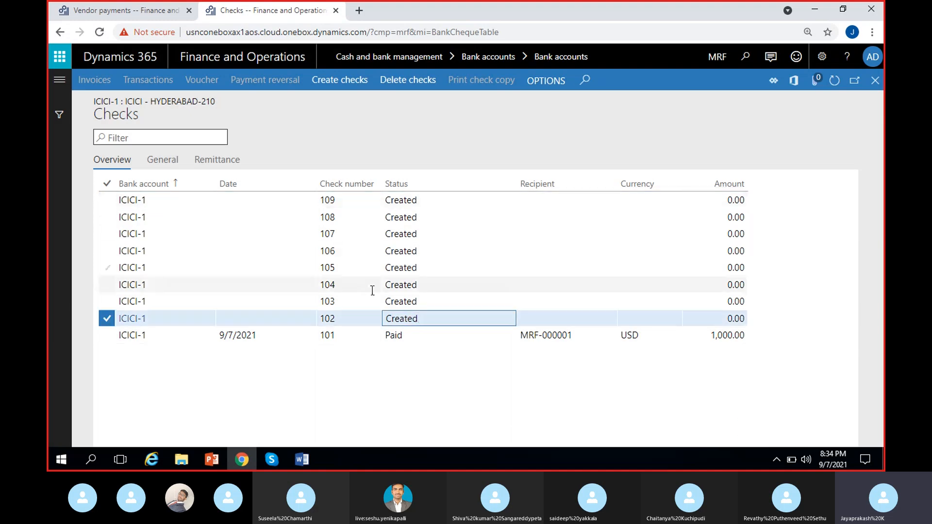
{"action": "left_click", "coordinate": [424, 335]}
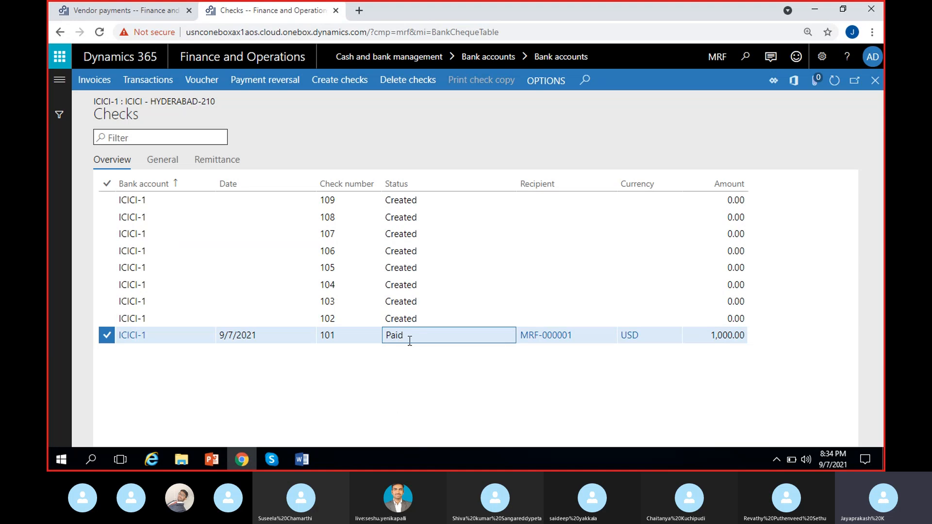
{"action": "left_click_drag", "start_coordinate": [410, 341], "coordinate": [368, 385]}
{"action": "left_click", "coordinate": [733, 369]}
{"action": "left_click", "coordinate": [726, 335]}
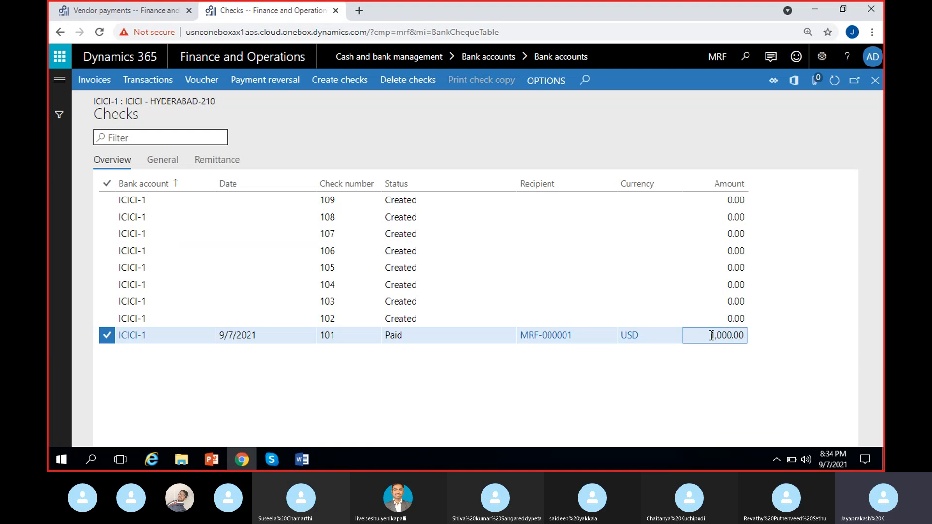
{"action": "left_click_drag", "start_coordinate": [745, 335], "coordinate": [710, 335]}
{"action": "left_click", "coordinate": [646, 430]}
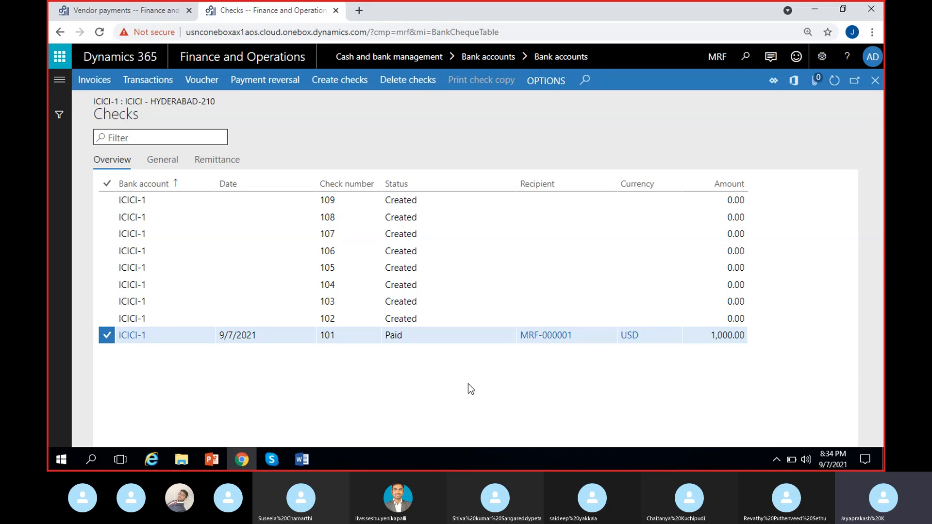
{"action": "left_click", "coordinate": [413, 188]}
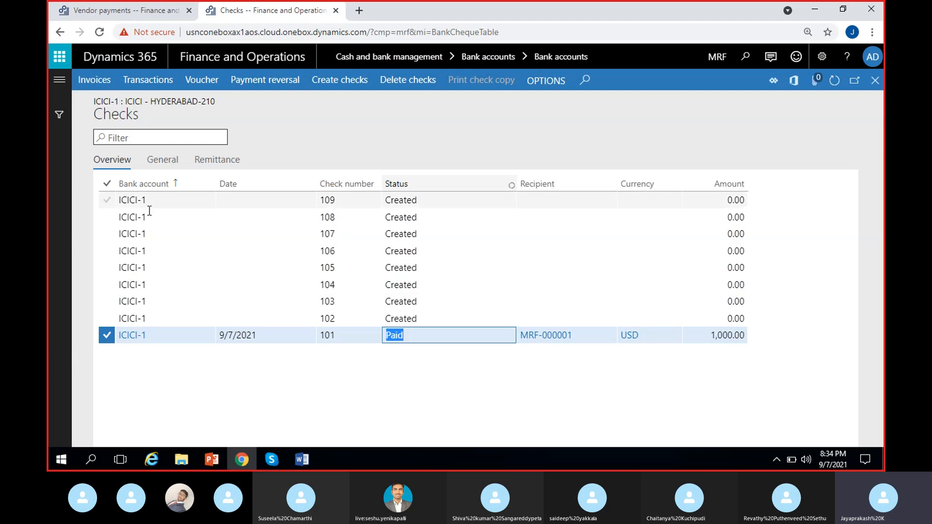
{"action": "left_click", "coordinate": [485, 336]}
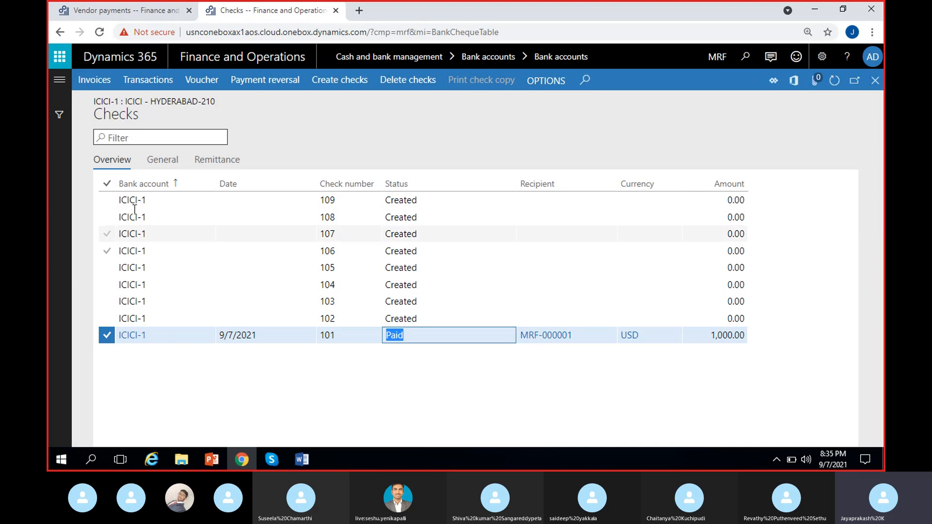
{"action": "left_click", "coordinate": [360, 401]}
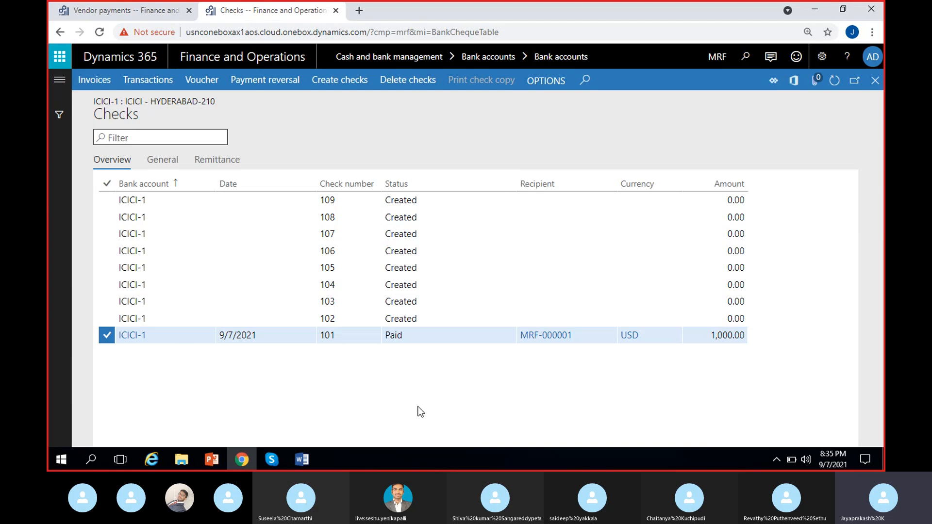
Glance at the vendor payments journal, then close the ICICI-1 checks page.
{"action": "left_click", "coordinate": [106, 15]}
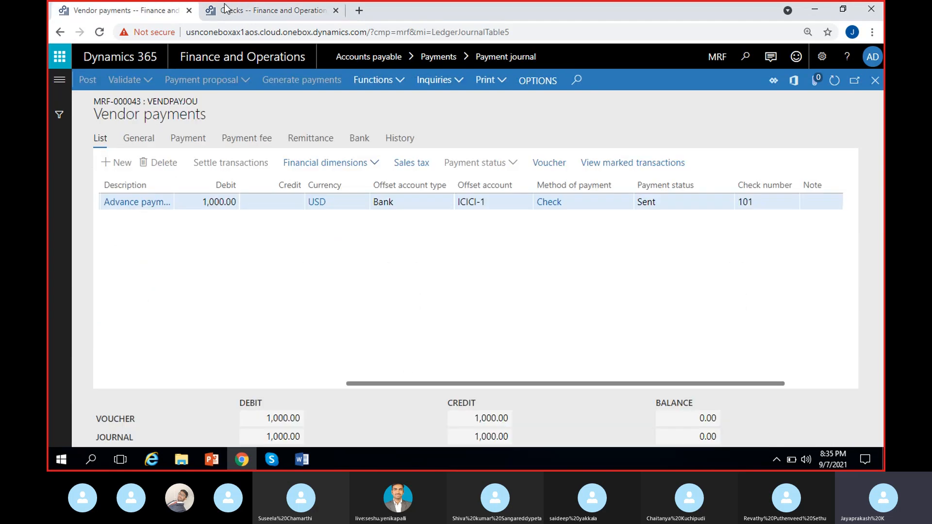
{"action": "left_click", "coordinate": [225, 10]}
{"action": "left_click", "coordinate": [874, 81]}
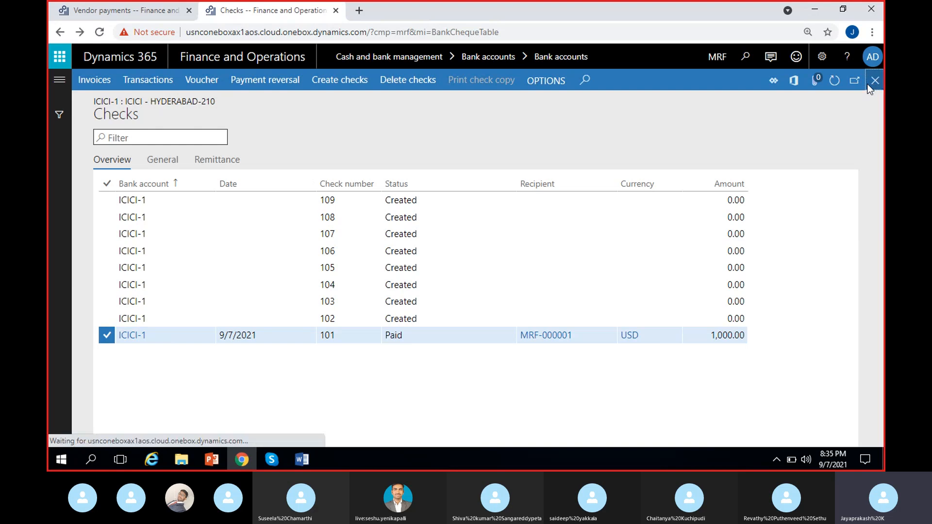
Open the ICICI-1 check layout, set its check start position to 0, and close it.
{"action": "left_click", "coordinate": [552, 82]}
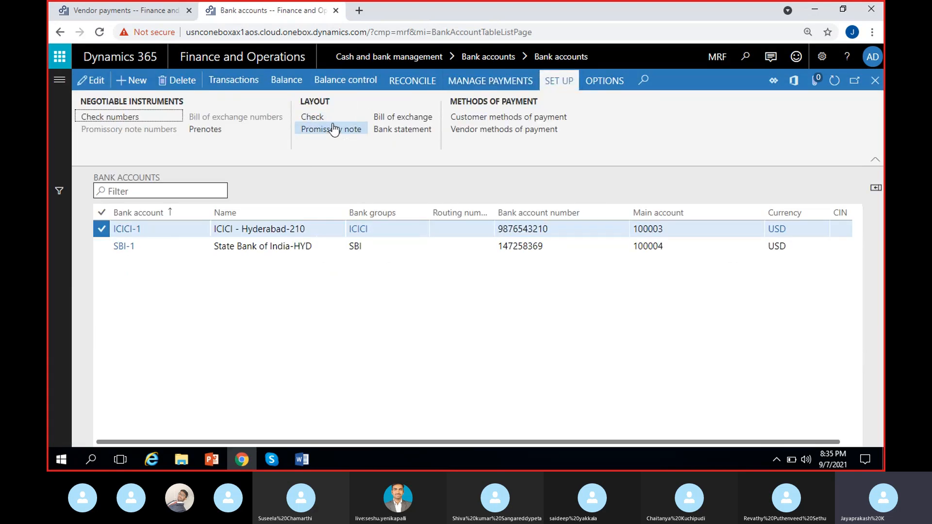
{"action": "left_click", "coordinate": [315, 117]}
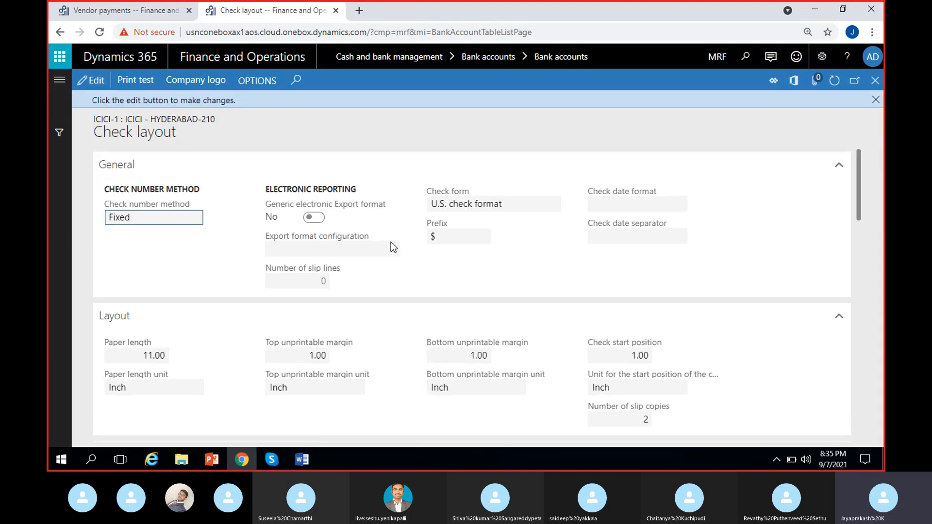
{"action": "scroll", "coordinate": [484, 292], "scroll_direction": "down", "scroll_amount": 3}
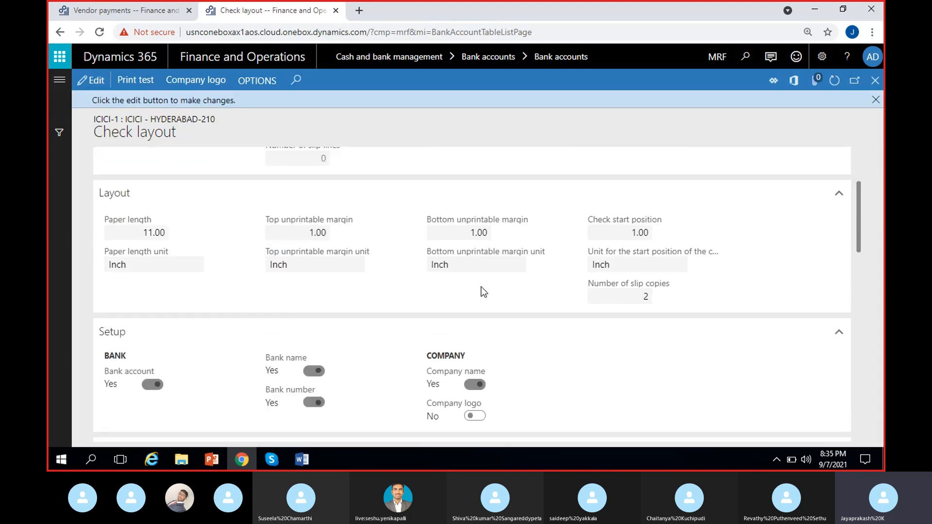
{"action": "left_click", "coordinate": [92, 81]}
{"action": "scroll", "coordinate": [304, 288], "scroll_direction": "down", "scroll_amount": 3}
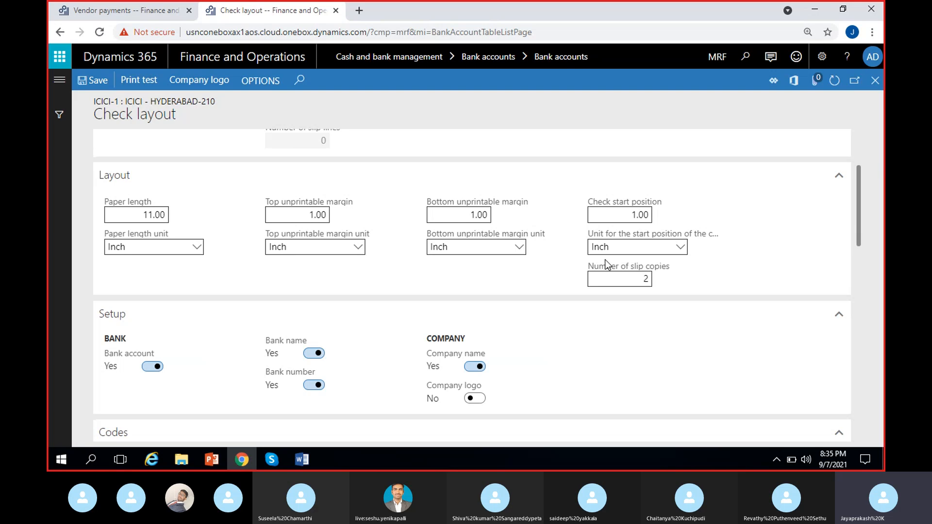
{"action": "left_click", "coordinate": [626, 216]}
{"action": "type", "text": "0"}
{"action": "left_click", "coordinate": [774, 238]}
{"action": "left_click", "coordinate": [877, 82]}
Open the Accounts payable payment journal list through the modules navigation.
{"action": "left_click", "coordinate": [55, 8]}
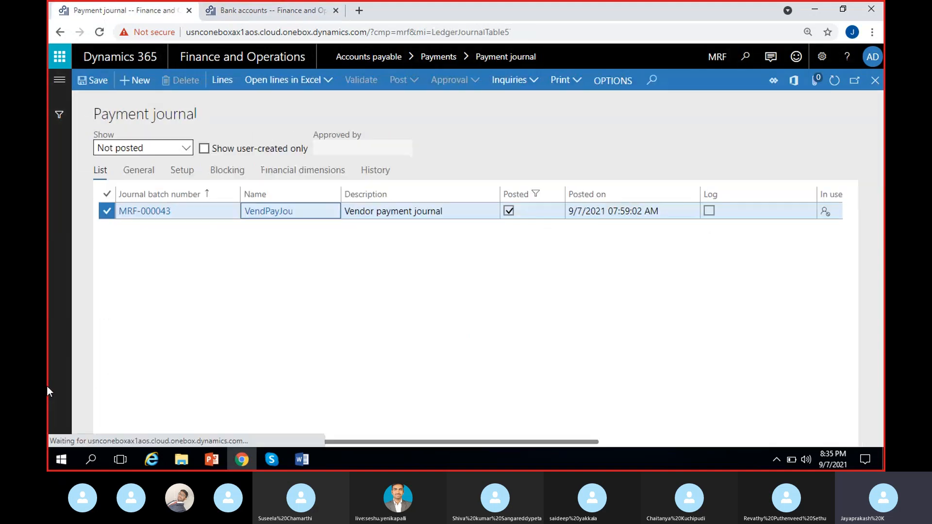
{"action": "left_click", "coordinate": [876, 82]}
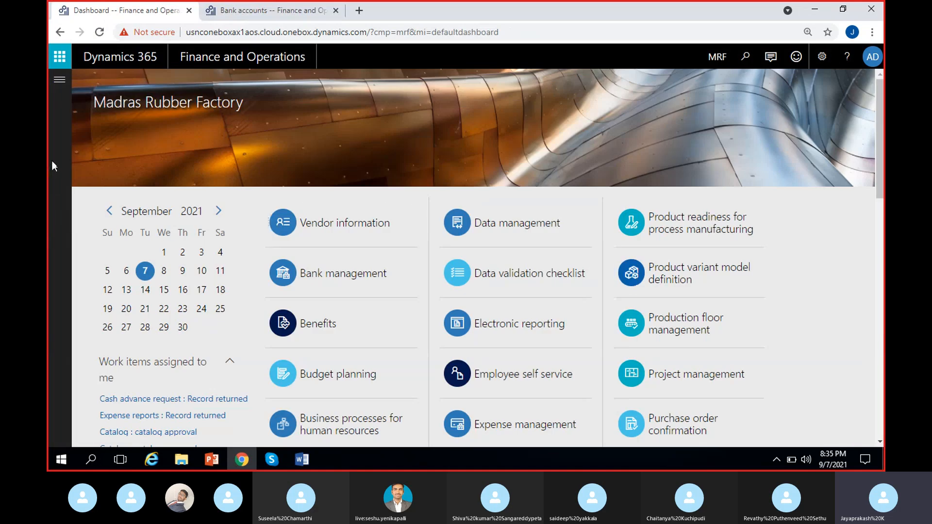
{"action": "left_click", "coordinate": [60, 79]}
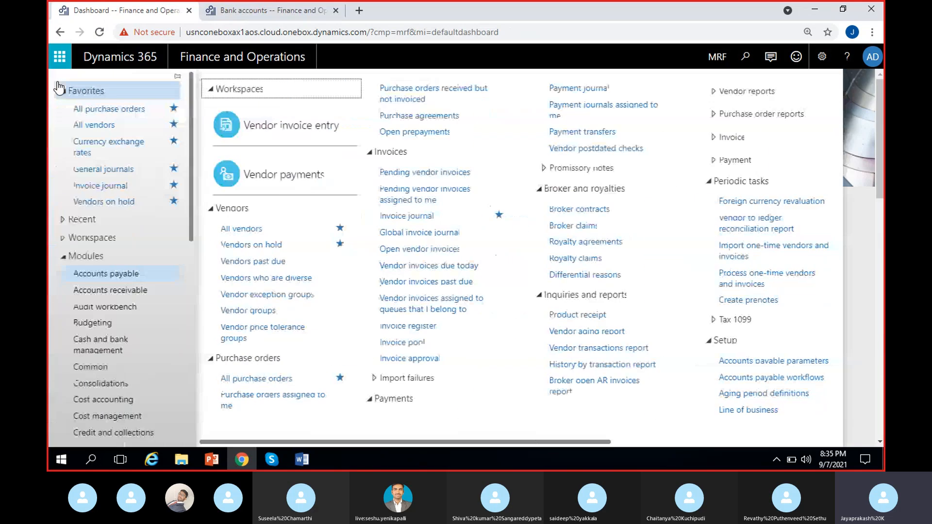
{"action": "left_click", "coordinate": [125, 277]}
{"action": "left_click", "coordinate": [126, 277]}
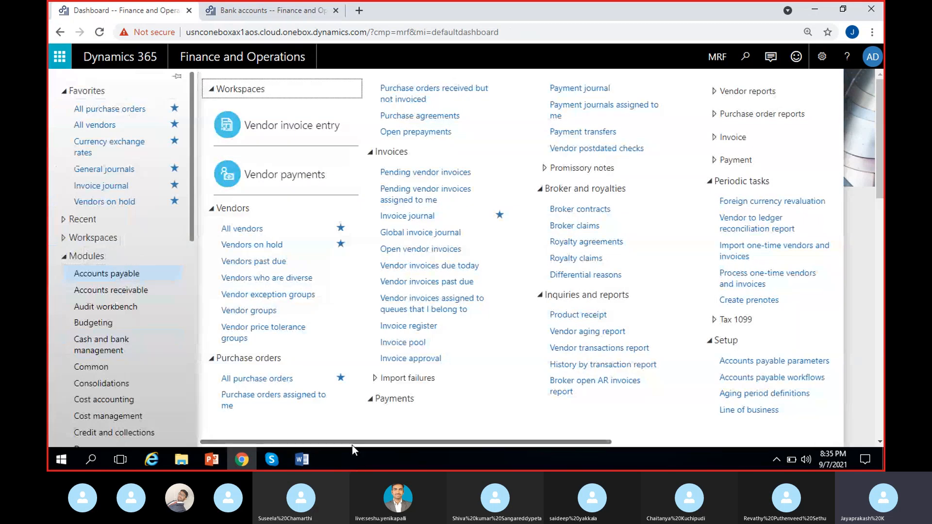
{"action": "left_click_drag", "start_coordinate": [352, 442], "coordinate": [514, 442]}
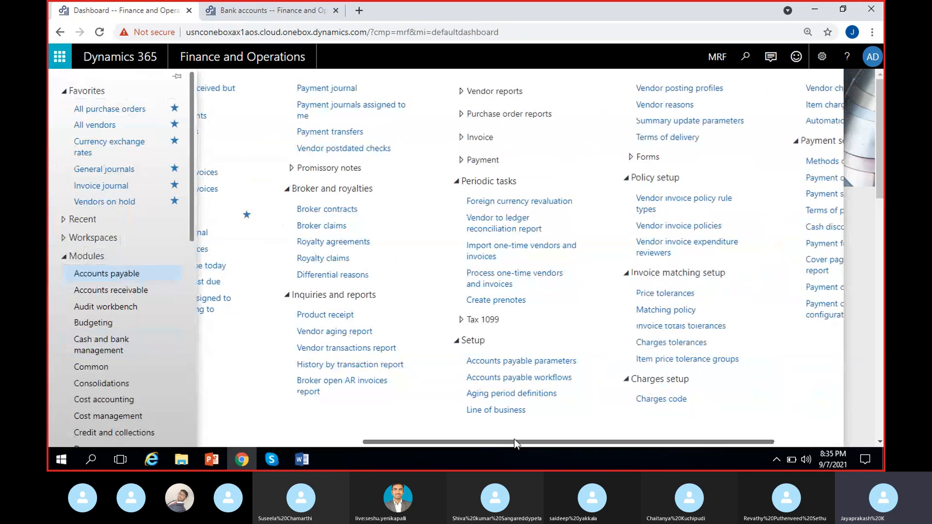
{"action": "left_click_drag", "start_coordinate": [514, 442], "coordinate": [365, 442]}
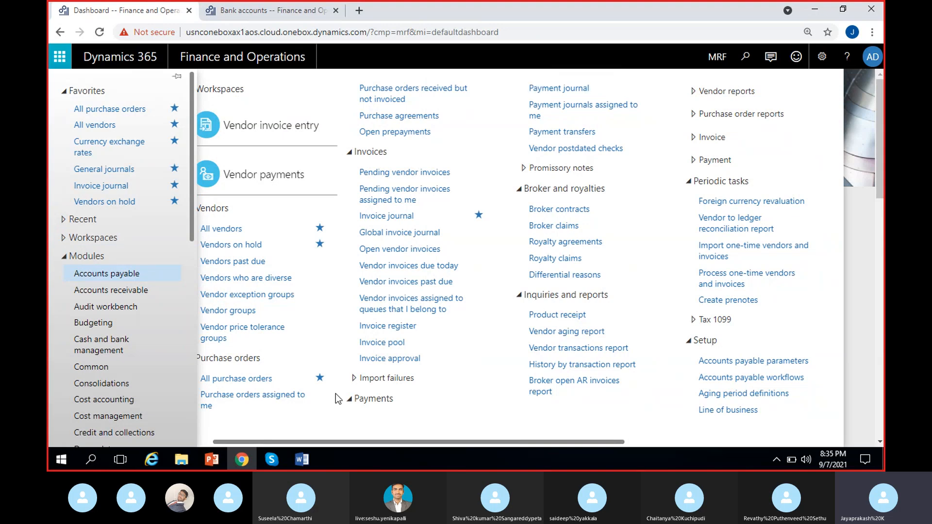
{"action": "left_click", "coordinate": [548, 90]}
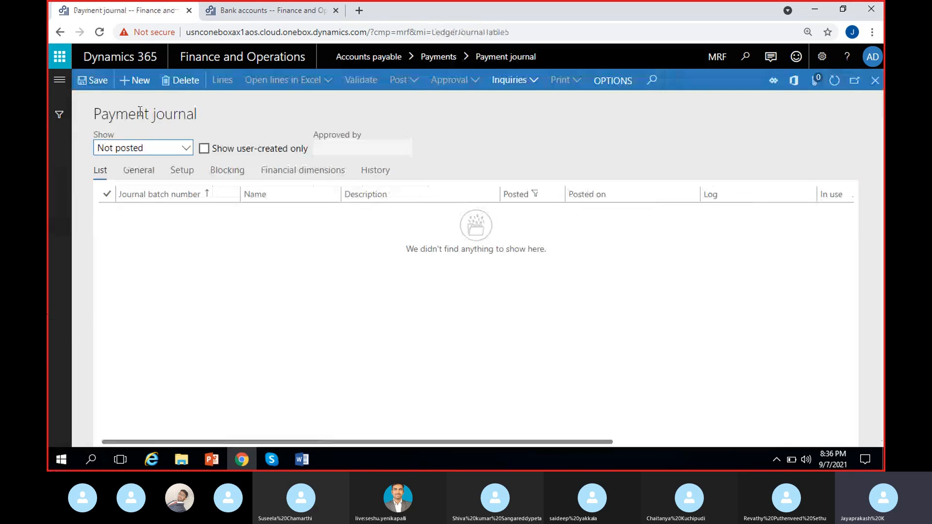
Switch the journal list filter to All and back to Not posted.
{"action": "left_click", "coordinate": [187, 148]}
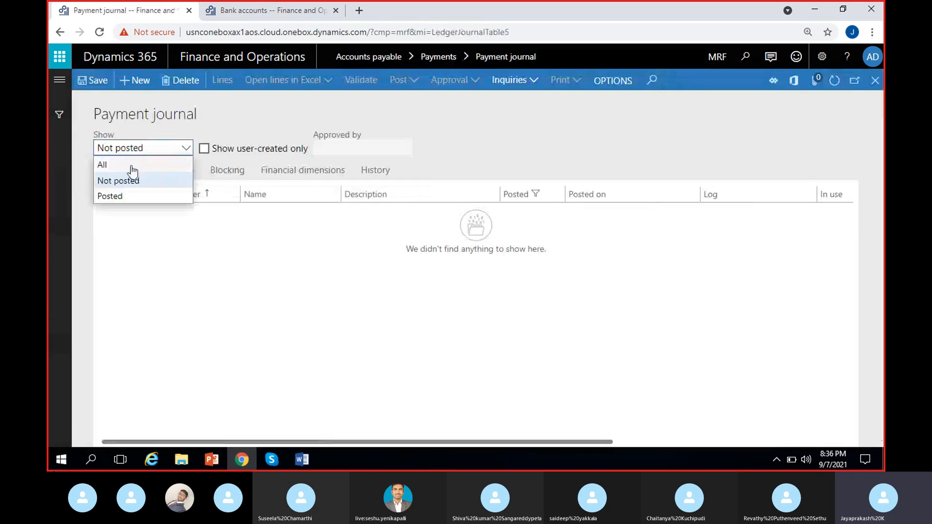
{"action": "left_click", "coordinate": [139, 168]}
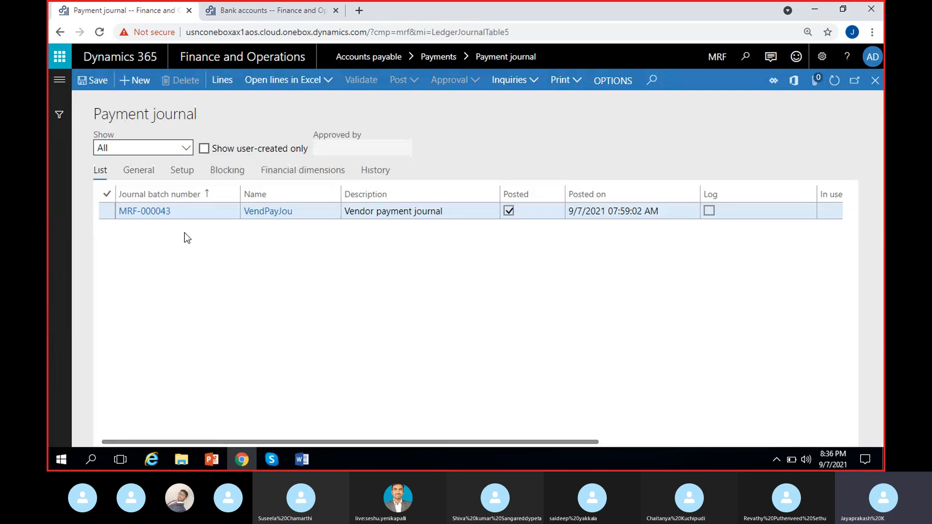
{"action": "left_click", "coordinate": [182, 148]}
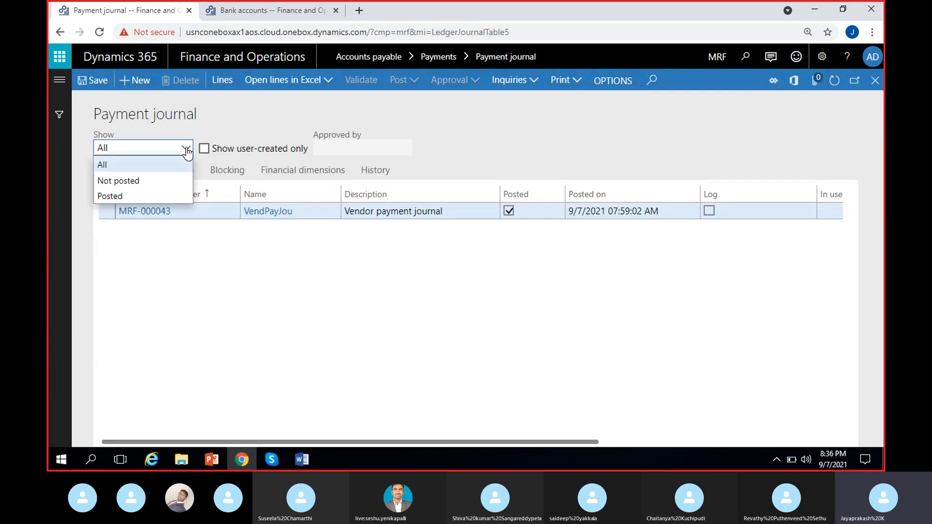
{"action": "left_click", "coordinate": [133, 181]}
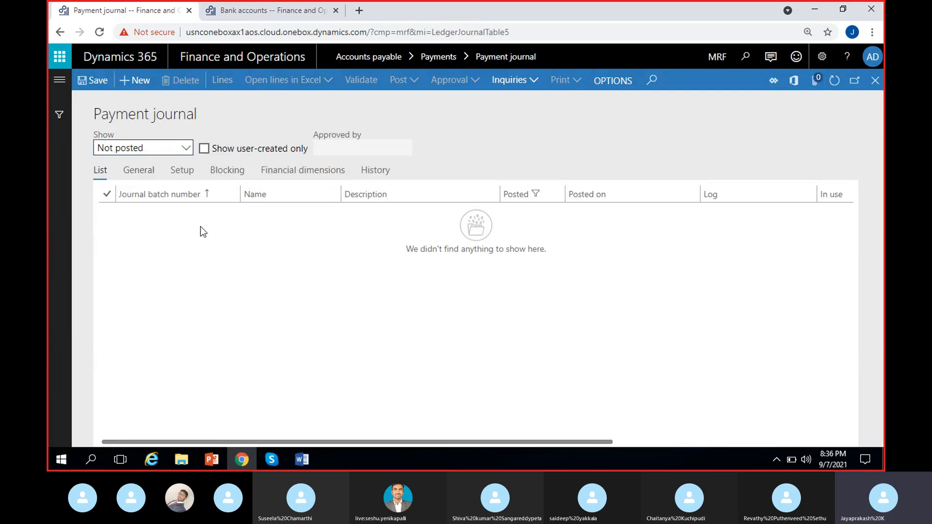
Create a new payment journal with the name VendPayJou and open its lines.
{"action": "left_click", "coordinate": [138, 83]}
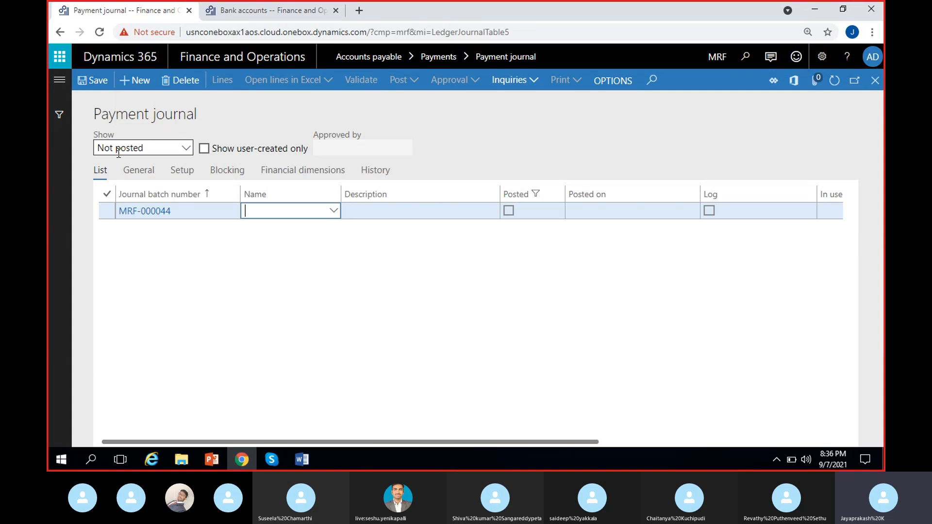
{"action": "left_click", "coordinate": [334, 210]}
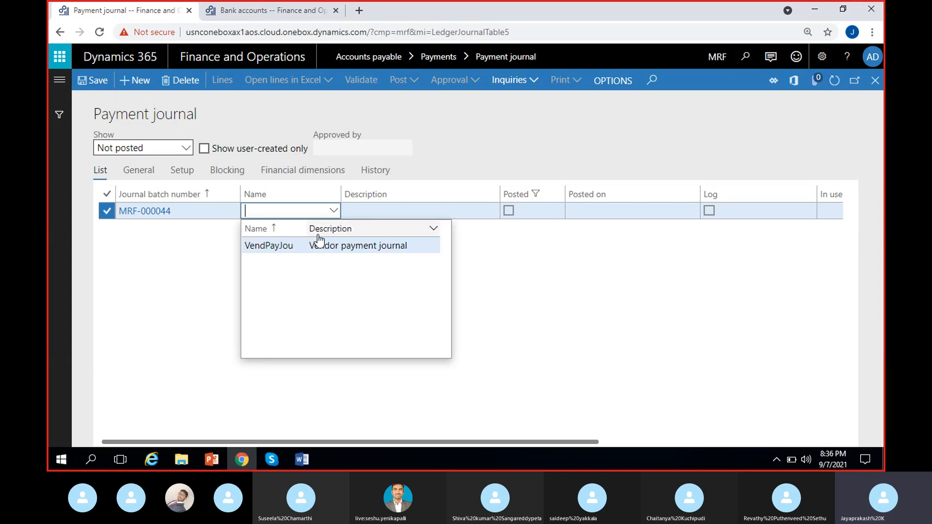
{"action": "left_click", "coordinate": [309, 241]}
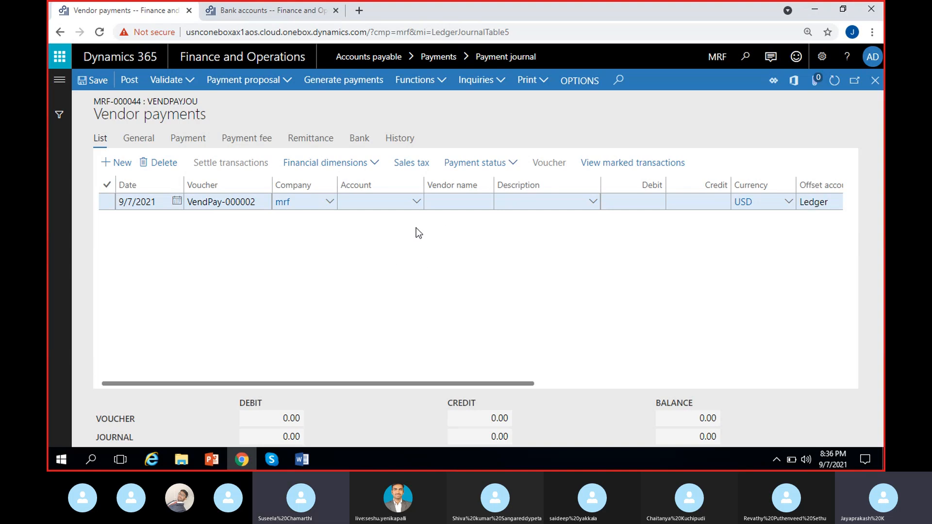
Enter a payment line for vendor account MRF-000001 with a debit of 1,200.
{"action": "left_click", "coordinate": [418, 203]}
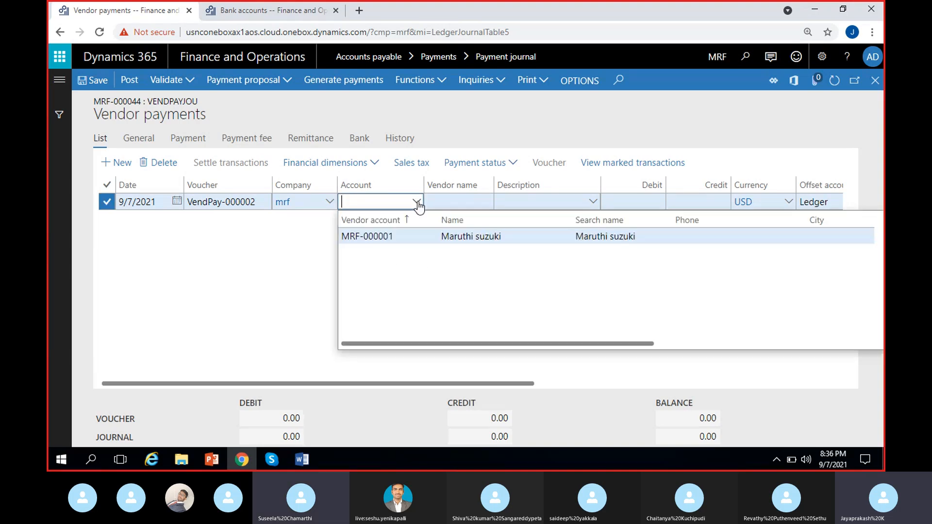
{"action": "left_click", "coordinate": [482, 235]}
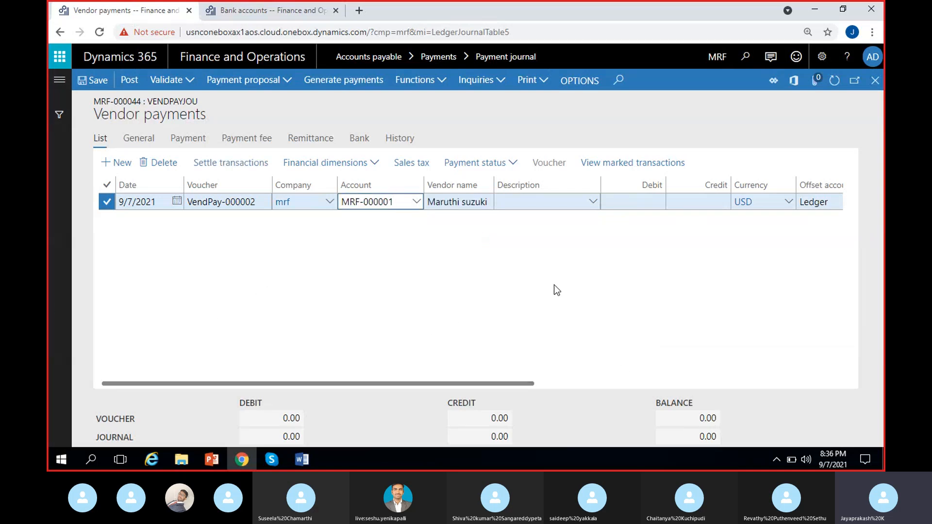
{"action": "left_click", "coordinate": [540, 201]}
{"action": "type", "text": "1"}
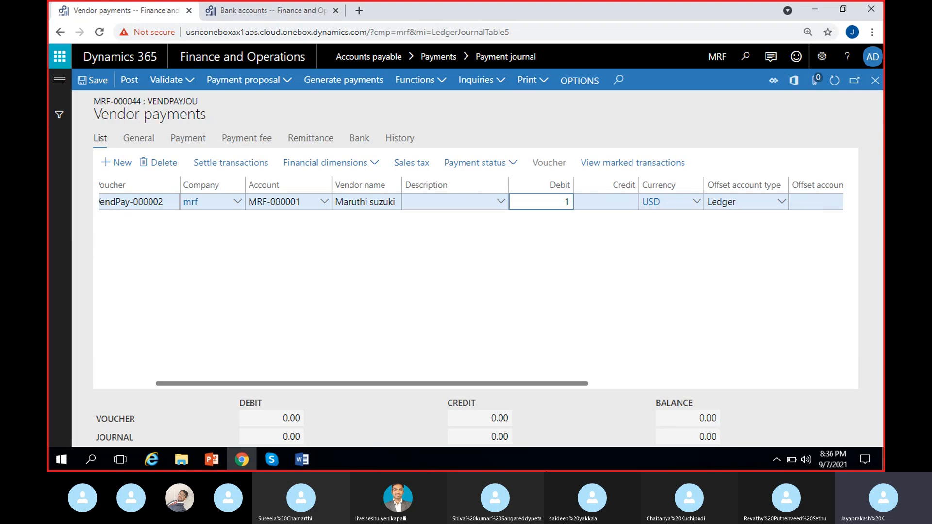
{"action": "type", "text": "200"}
{"action": "left_click", "coordinate": [539, 296]}
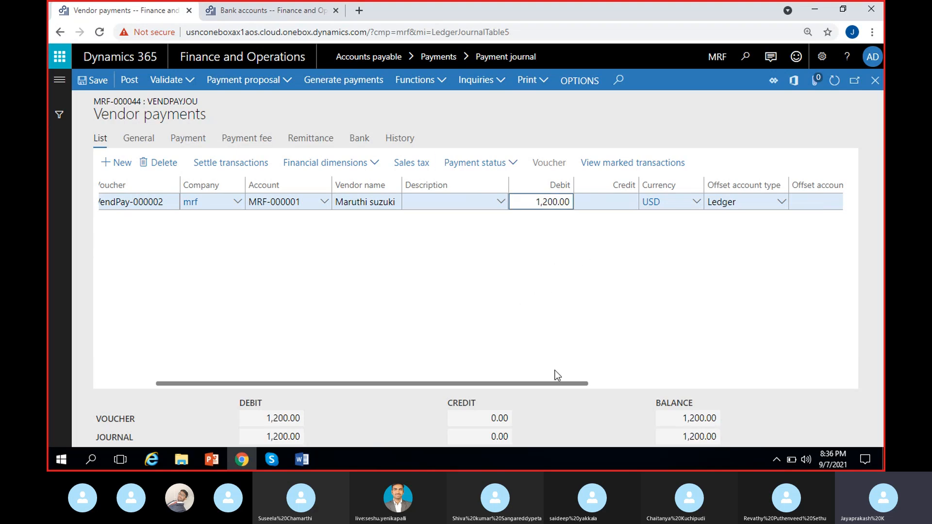
Set the payment line's offset account type to Bank and its offset account to ICICI-1.
{"action": "scroll", "coordinate": [532, 315], "scroll_direction": "right", "scroll_amount": 2}
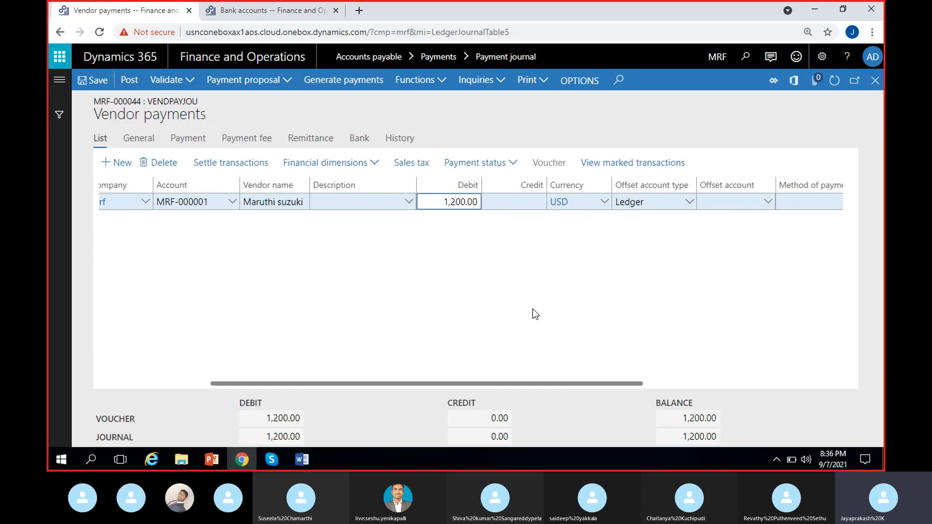
{"action": "scroll", "coordinate": [534, 310], "scroll_direction": "right", "scroll_amount": 2}
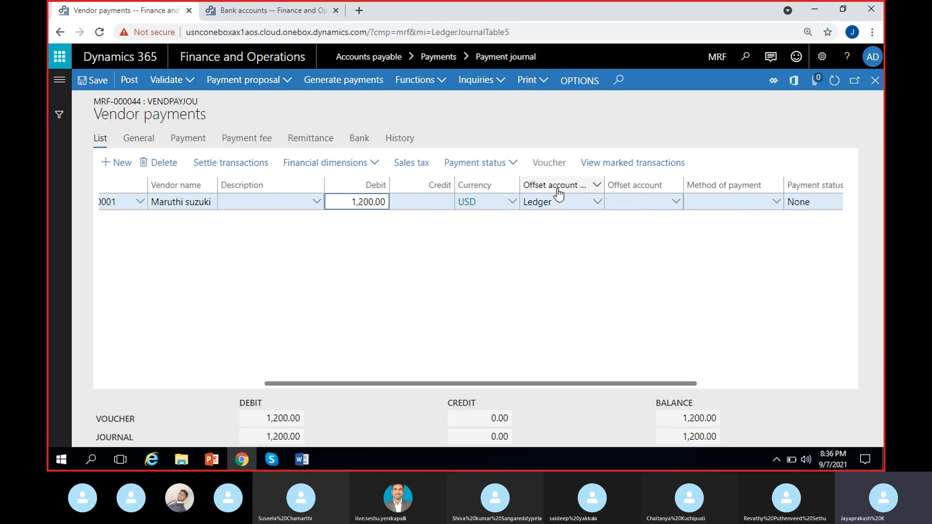
{"action": "left_click", "coordinate": [597, 203]}
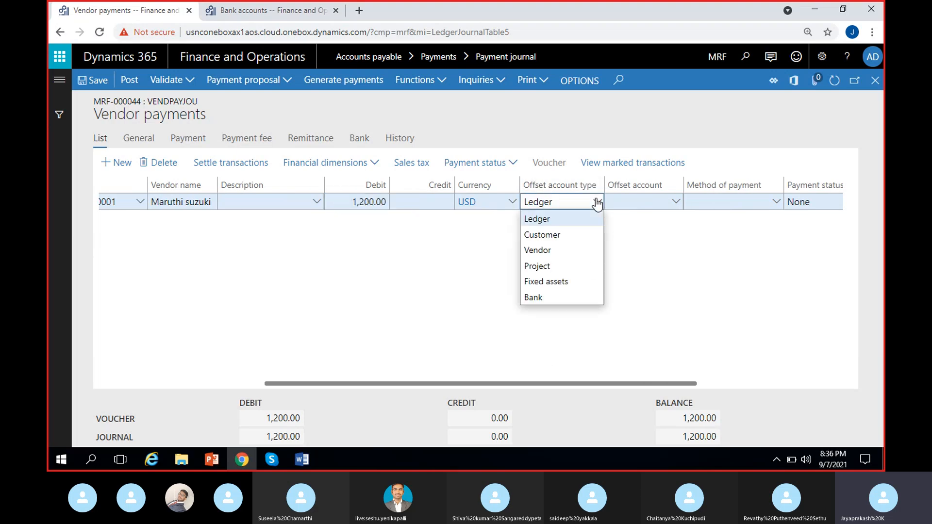
{"action": "left_click", "coordinate": [539, 297]}
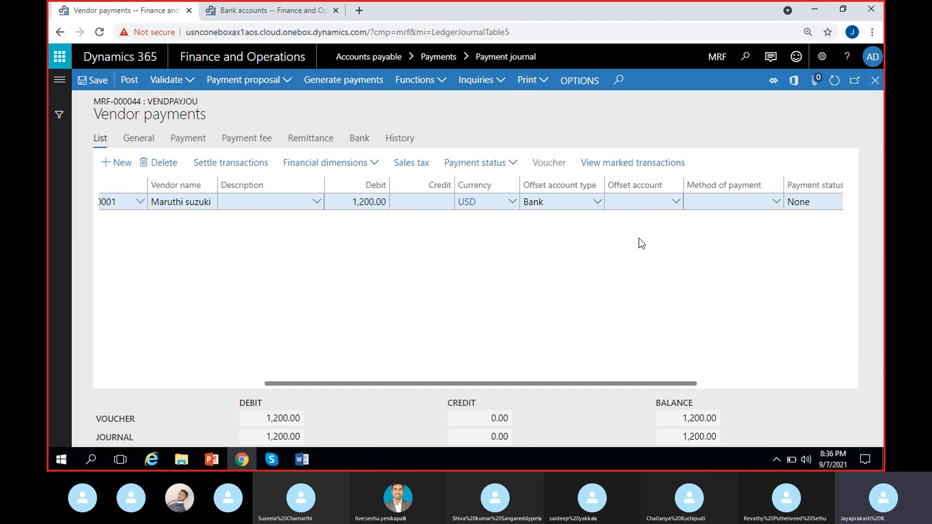
{"action": "left_click", "coordinate": [673, 206]}
{"action": "left_click", "coordinate": [675, 202]}
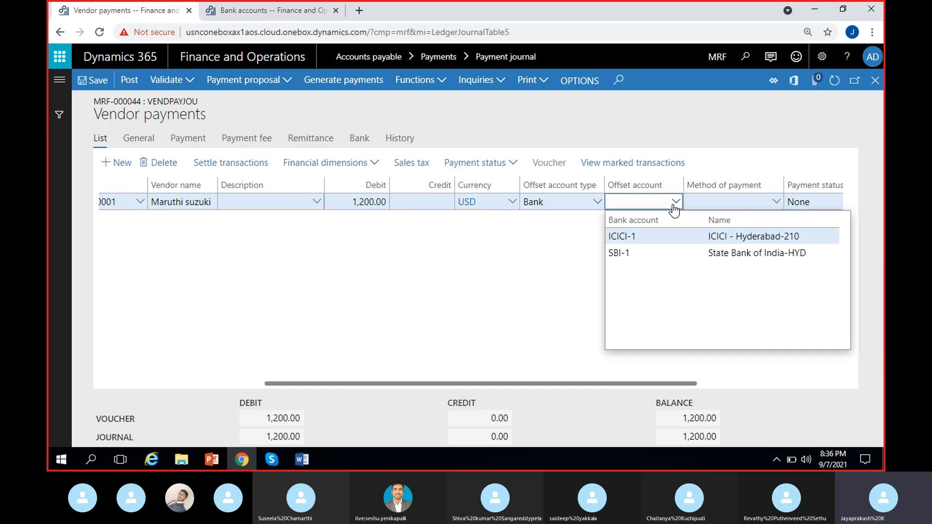
{"action": "left_click", "coordinate": [651, 233]}
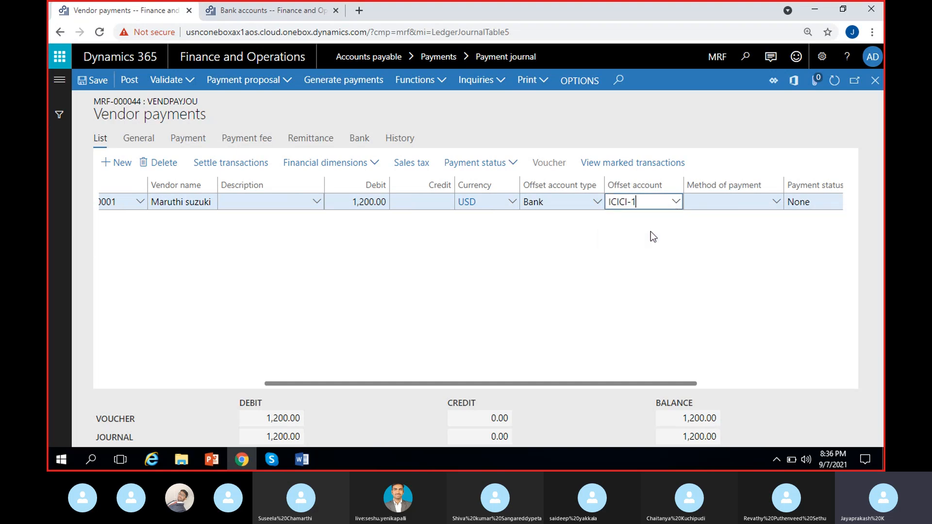
Set the payment line's method of payment to Check.
{"action": "left_click", "coordinate": [776, 205]}
{"action": "left_click", "coordinate": [775, 203]}
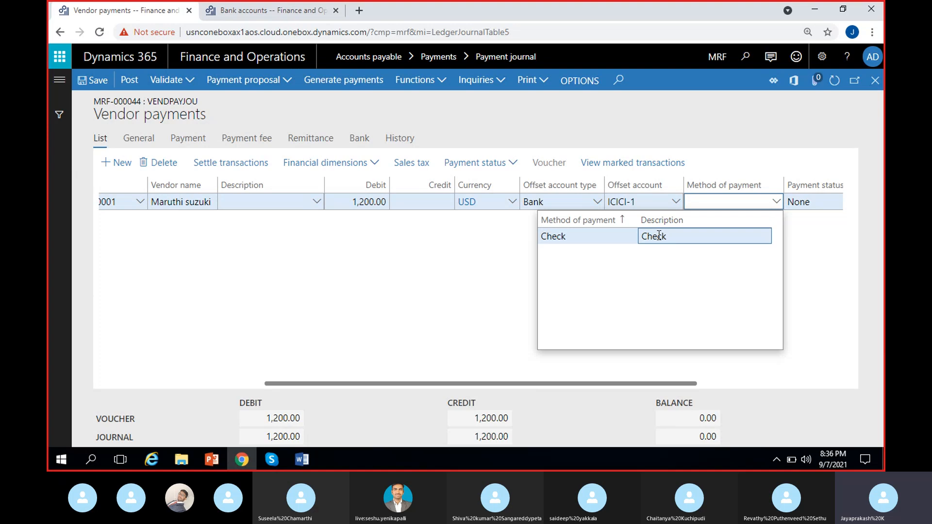
{"action": "left_click", "coordinate": [675, 244]}
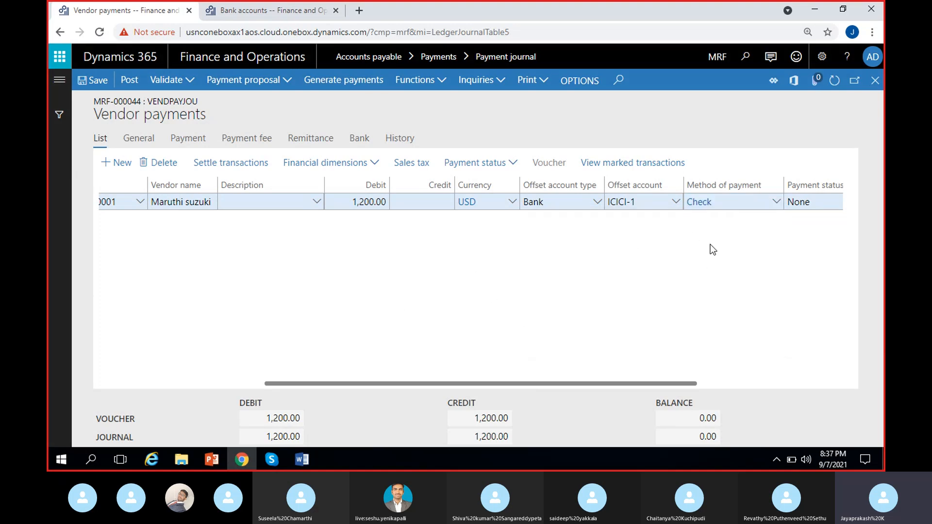
{"action": "scroll", "coordinate": [693, 294], "scroll_direction": "right", "scroll_amount": 2}
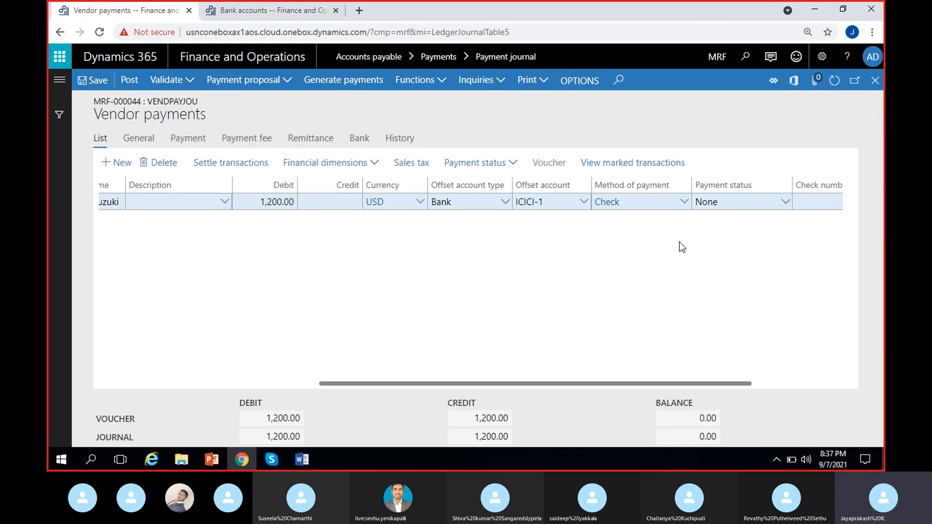
{"action": "scroll", "coordinate": [746, 248], "scroll_direction": "right", "scroll_amount": 2}
{"action": "left_click", "coordinate": [744, 206]}
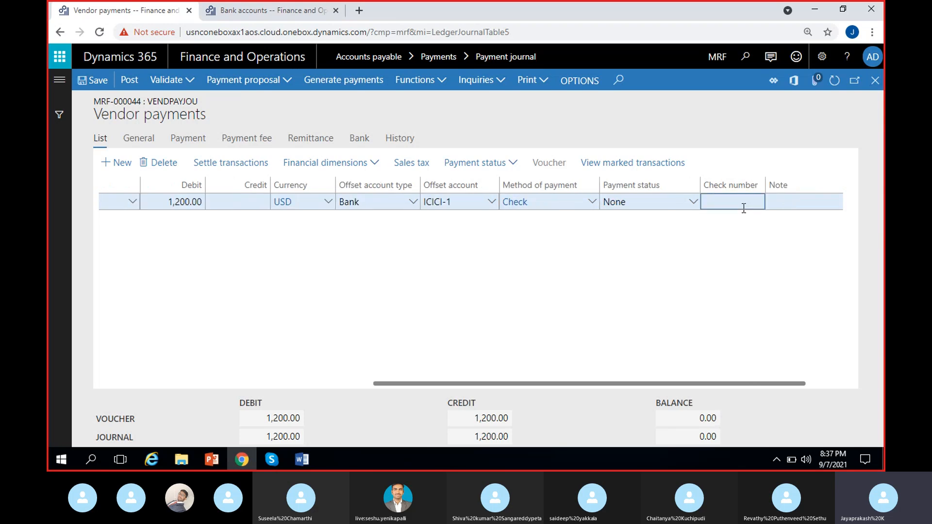
{"action": "left_click", "coordinate": [727, 273]}
{"action": "left_click", "coordinate": [737, 204]}
{"action": "scroll", "coordinate": [318, 313], "scroll_direction": "left", "scroll_amount": 5}
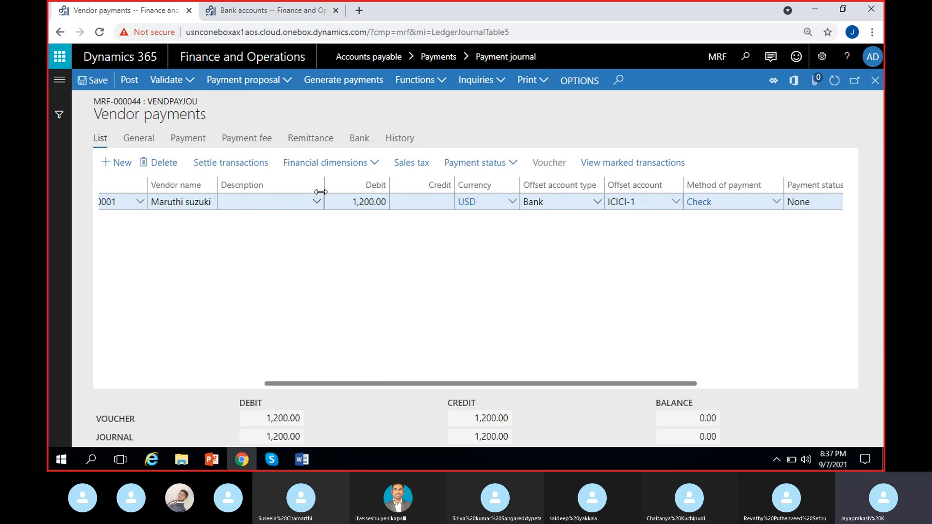
{"action": "left_click_drag", "start_coordinate": [321, 193], "coordinate": [295, 192]}
{"action": "scroll", "coordinate": [227, 281], "scroll_direction": "left", "scroll_amount": 4}
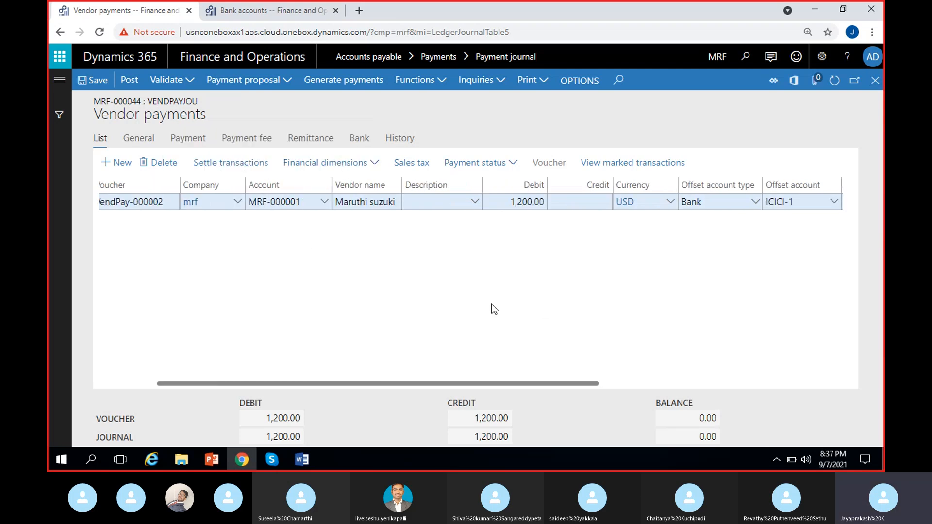
{"action": "scroll", "coordinate": [635, 308], "scroll_direction": "right", "scroll_amount": 2}
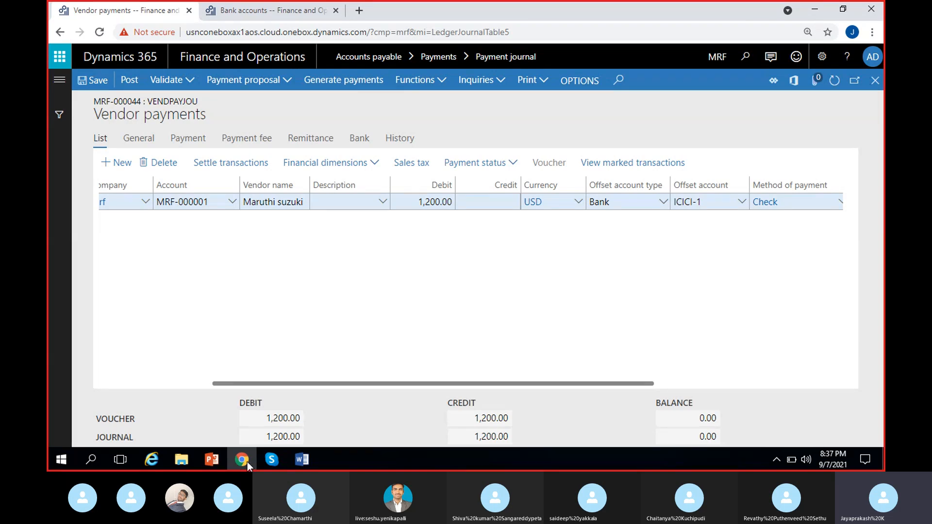
{"action": "left_click", "coordinate": [271, 460]}
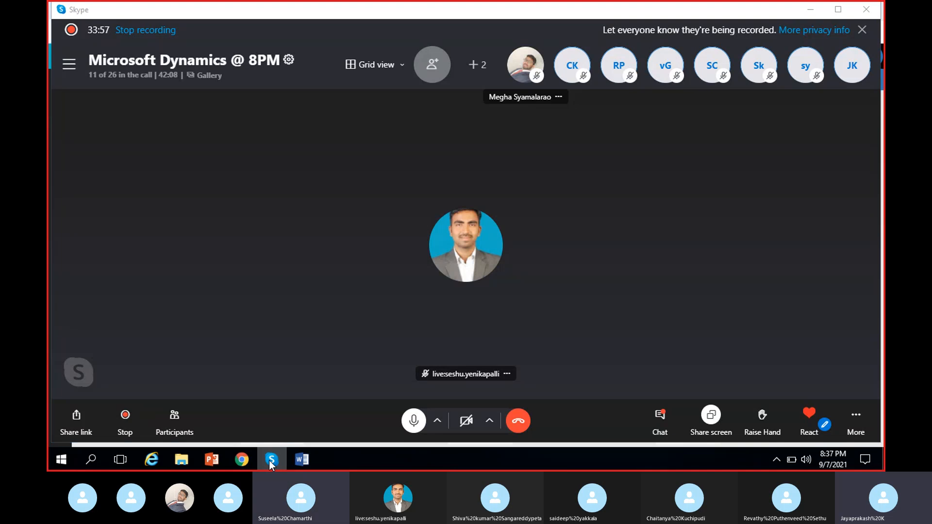
{"action": "left_click", "coordinate": [271, 459]}
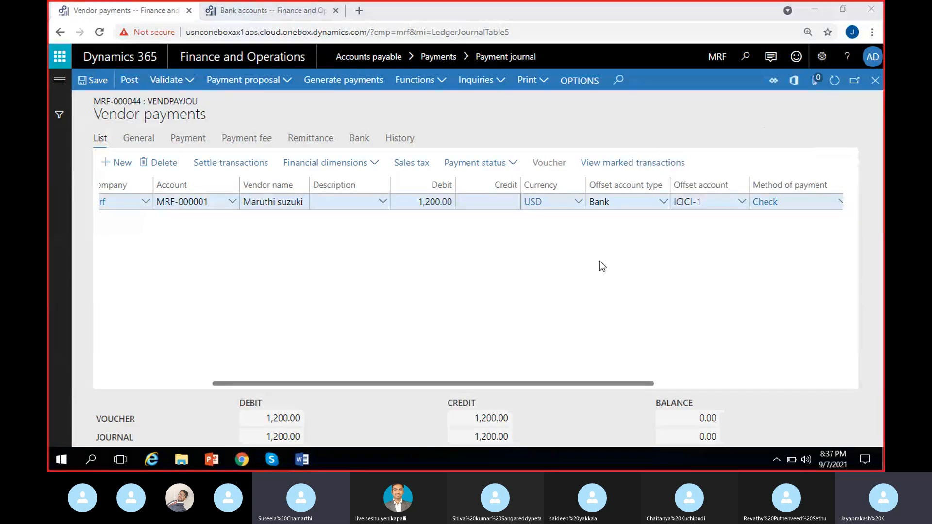
Enter the offset account financial dimensions: Customers 900, MRF_Costcenter CC/1 and a department value, and confirm.
{"action": "left_click", "coordinate": [354, 165]}
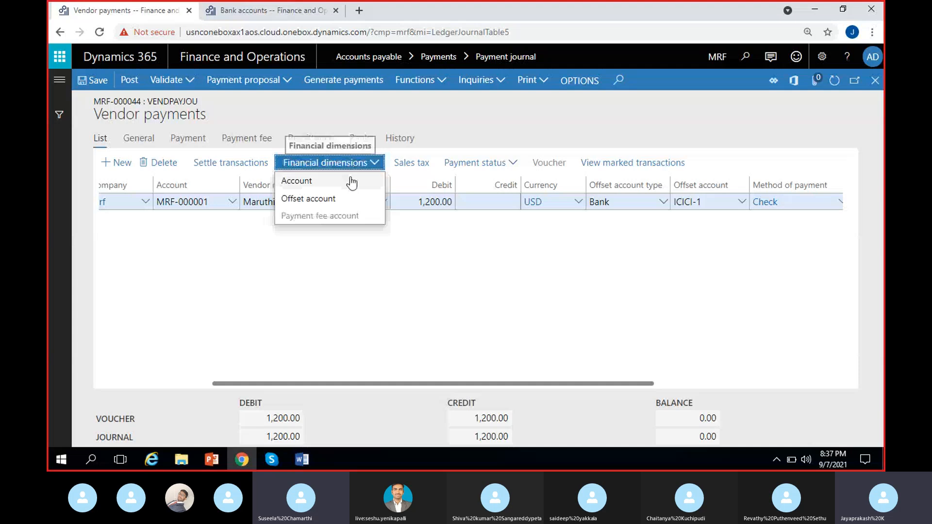
{"action": "left_click", "coordinate": [327, 199]}
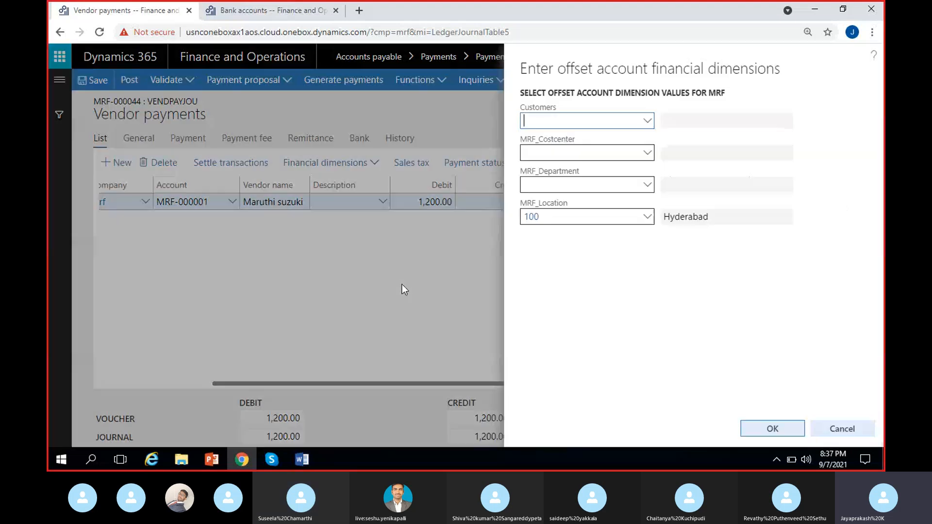
{"action": "left_click", "coordinate": [648, 121]}
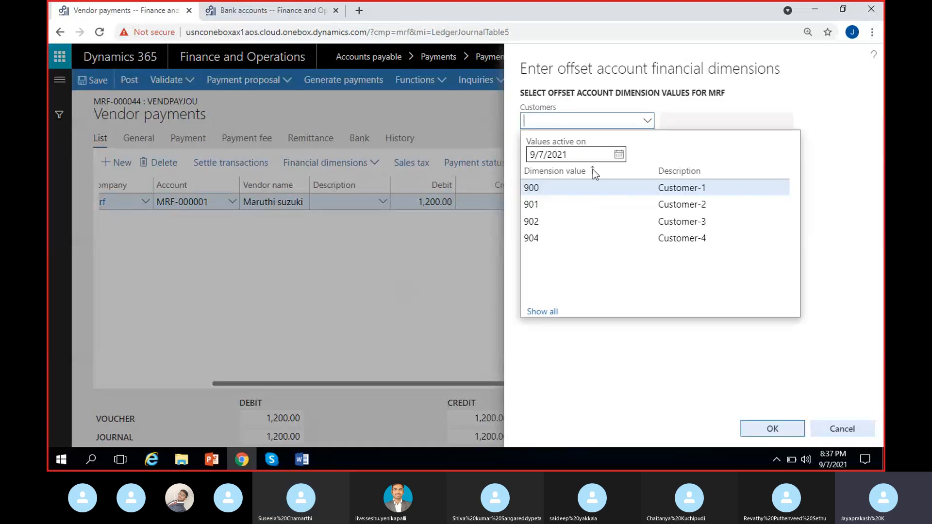
{"action": "left_click", "coordinate": [568, 189]}
{"action": "left_click", "coordinate": [647, 153]}
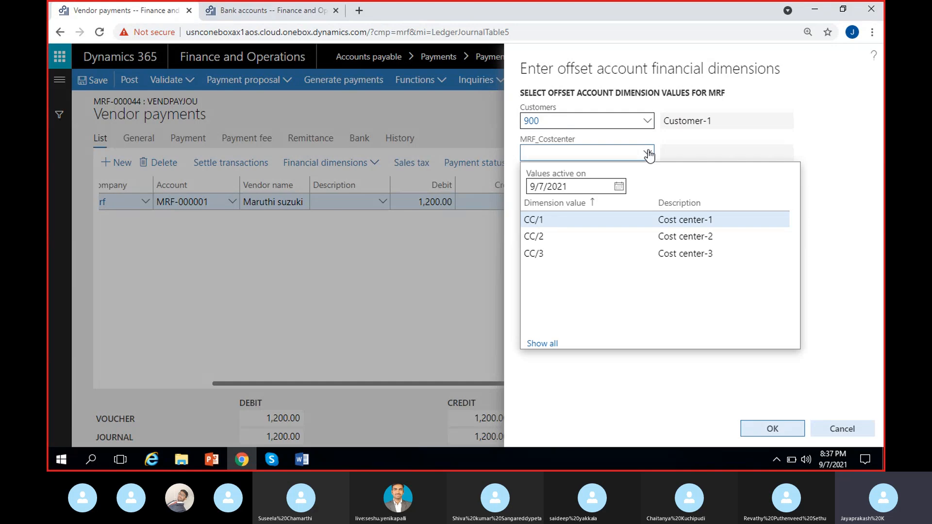
{"action": "left_click", "coordinate": [561, 224]}
{"action": "left_click", "coordinate": [649, 189]}
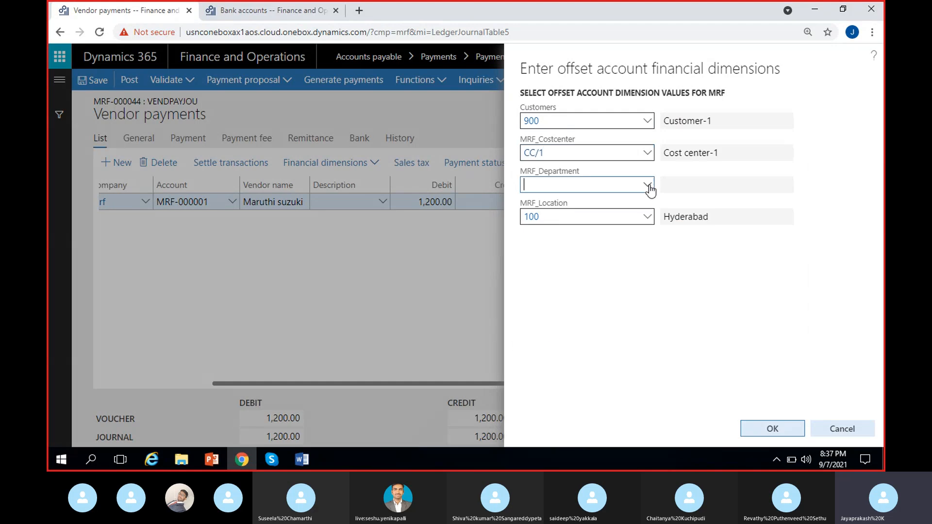
{"action": "left_click", "coordinate": [579, 250]}
{"action": "left_click", "coordinate": [776, 427]}
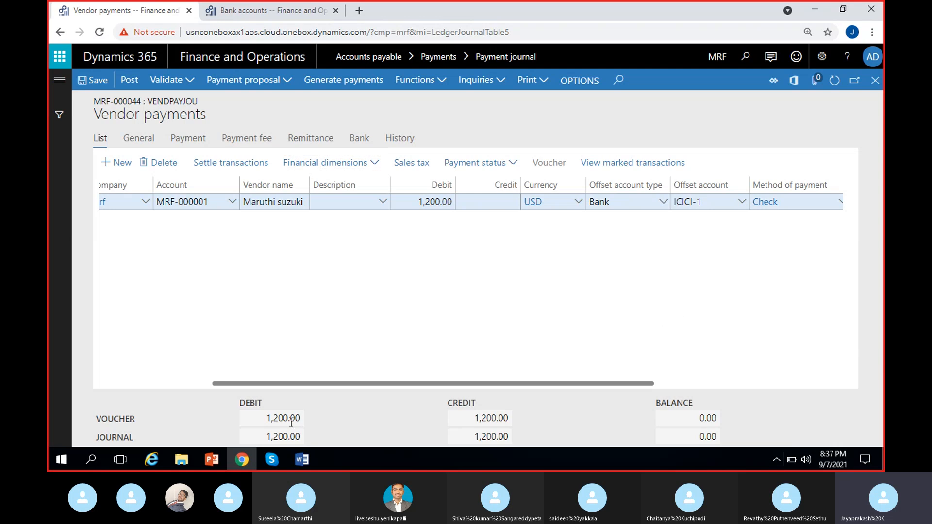
Generate payments using the Check export format for bank account ICICI-1.
{"action": "left_click", "coordinate": [336, 83]}
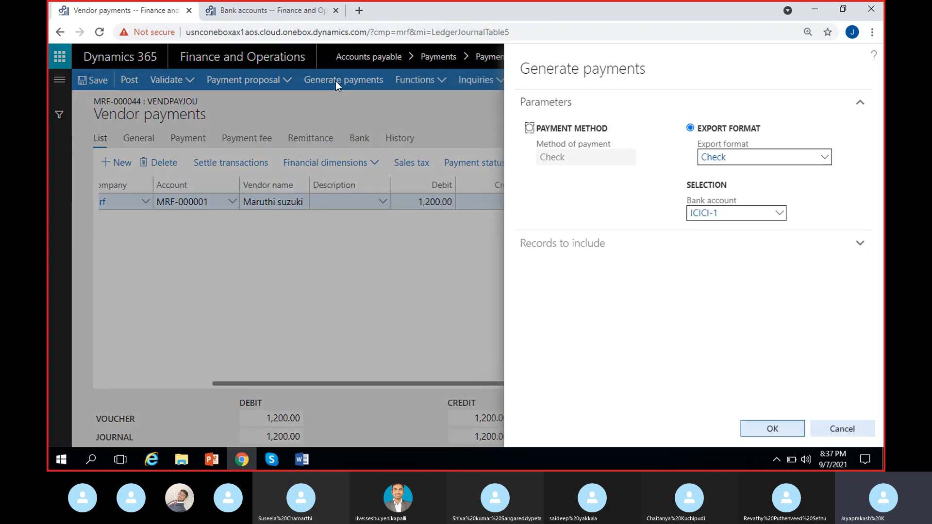
{"action": "left_click", "coordinate": [529, 128]}
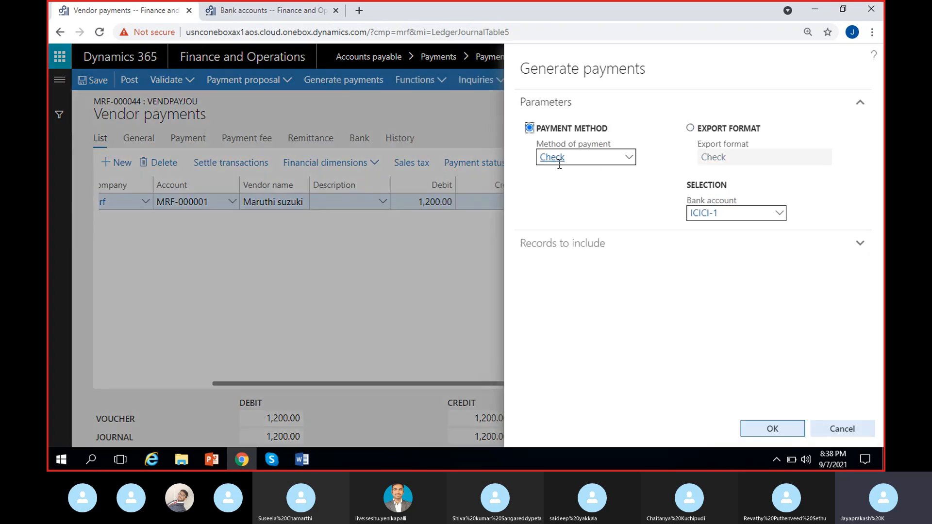
{"action": "left_click", "coordinate": [691, 129]}
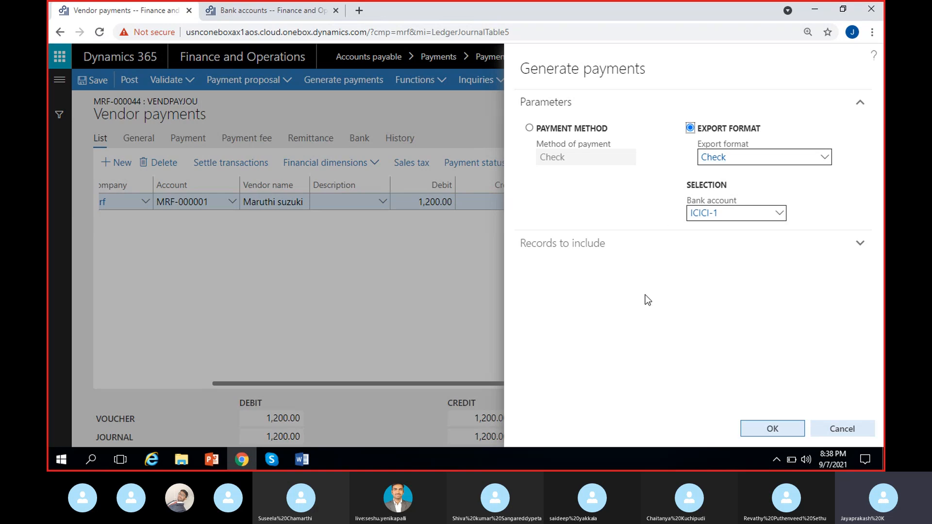
{"action": "left_click", "coordinate": [766, 429]}
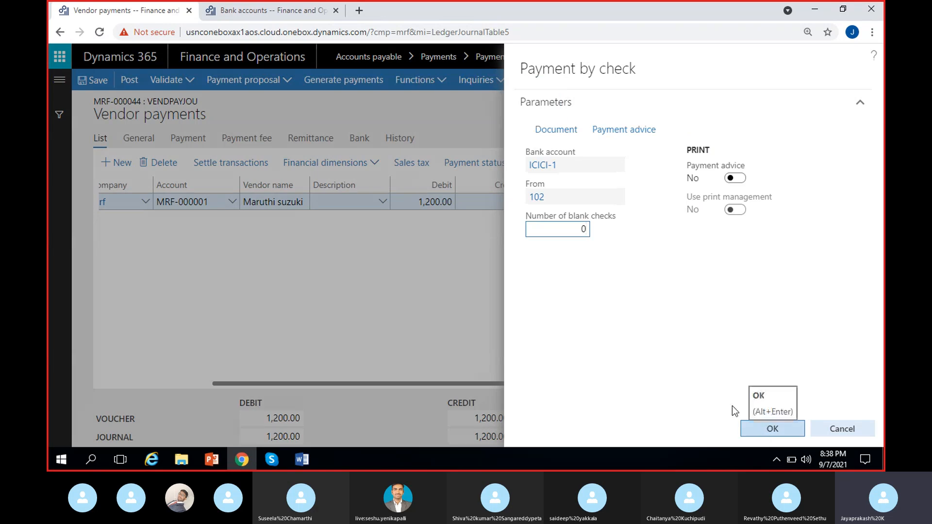
Open the ICICI-1 bank account's checks list in the other browser tab to examine the available check numbers.
{"action": "left_click", "coordinate": [551, 199]}
{"action": "left_click", "coordinate": [616, 198]}
{"action": "left_click", "coordinate": [266, 15]}
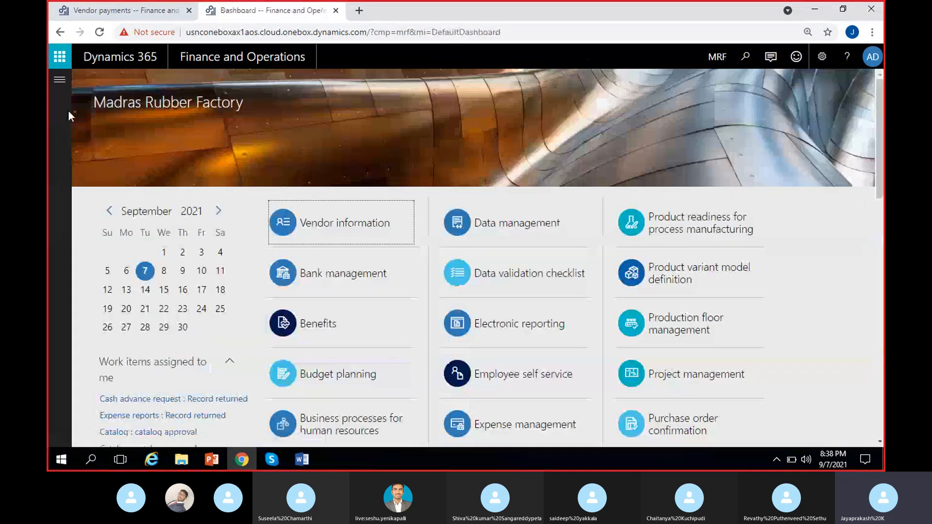
{"action": "left_click", "coordinate": [60, 80]}
{"action": "left_click", "coordinate": [267, 278]}
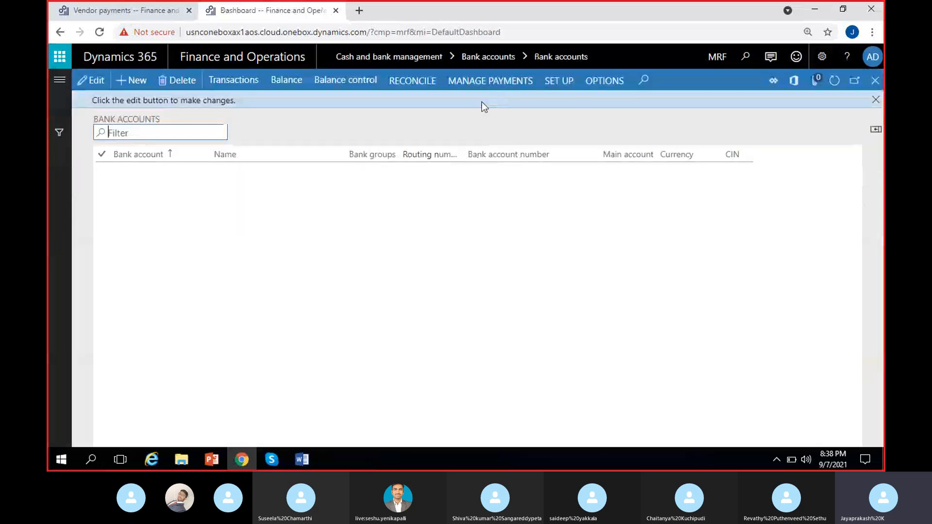
{"action": "left_click", "coordinate": [493, 83]}
{"action": "left_click", "coordinate": [417, 247]}
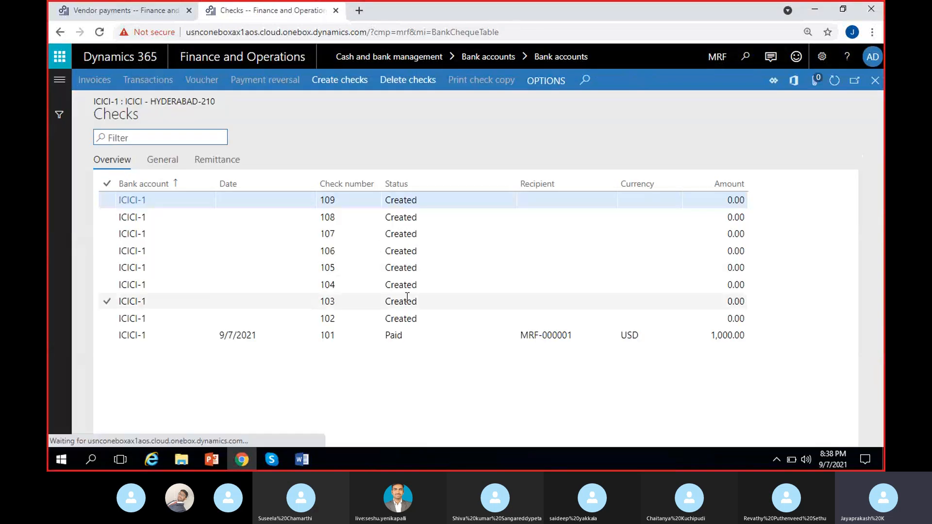
{"action": "left_click", "coordinate": [403, 320]}
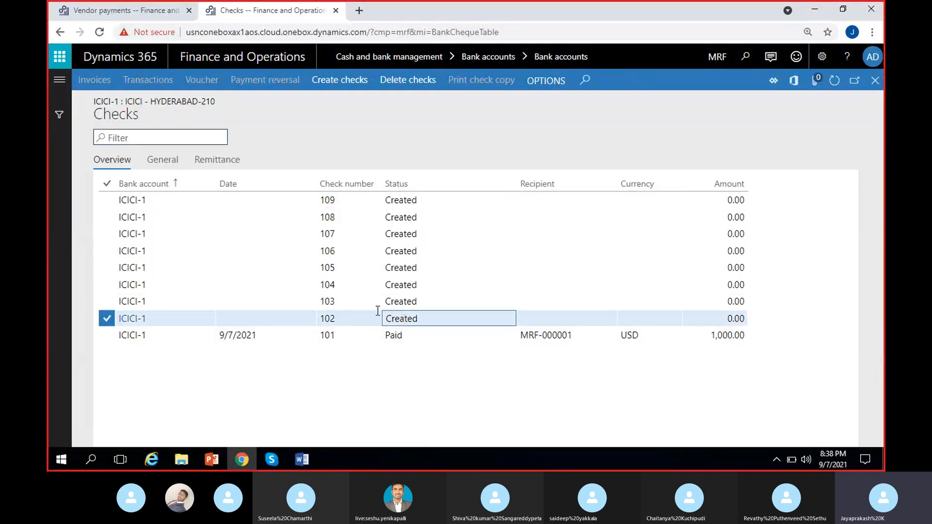
{"action": "left_click", "coordinate": [163, 10]}
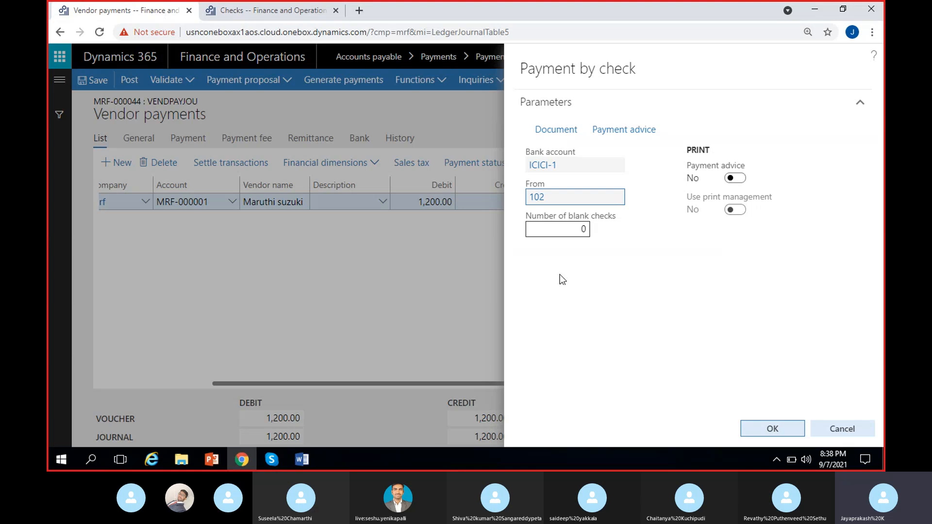
Set the check document's print destination to Screen and run Payment by check, closing the report error.
{"action": "left_click", "coordinate": [561, 202]}
{"action": "left_click", "coordinate": [614, 308]}
{"action": "left_click", "coordinate": [562, 129]}
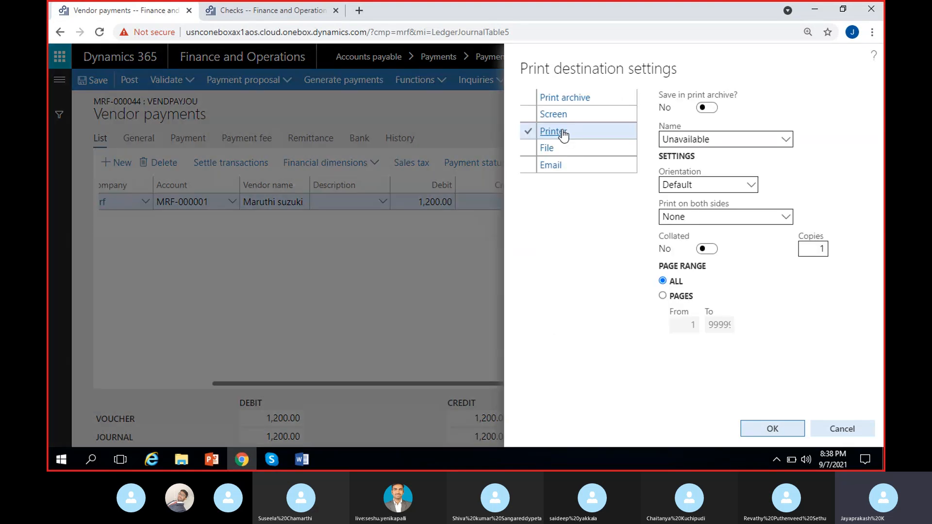
{"action": "left_click", "coordinate": [596, 117]}
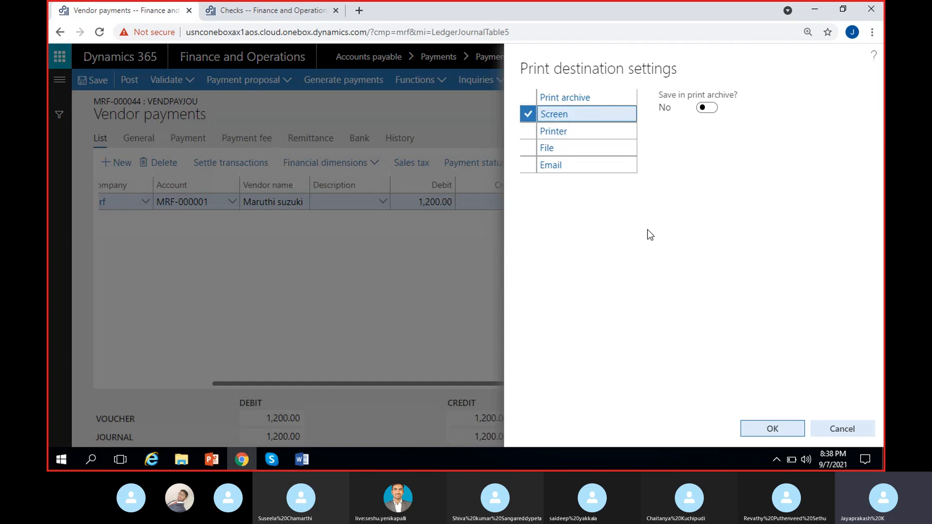
{"action": "left_click", "coordinate": [766, 429]}
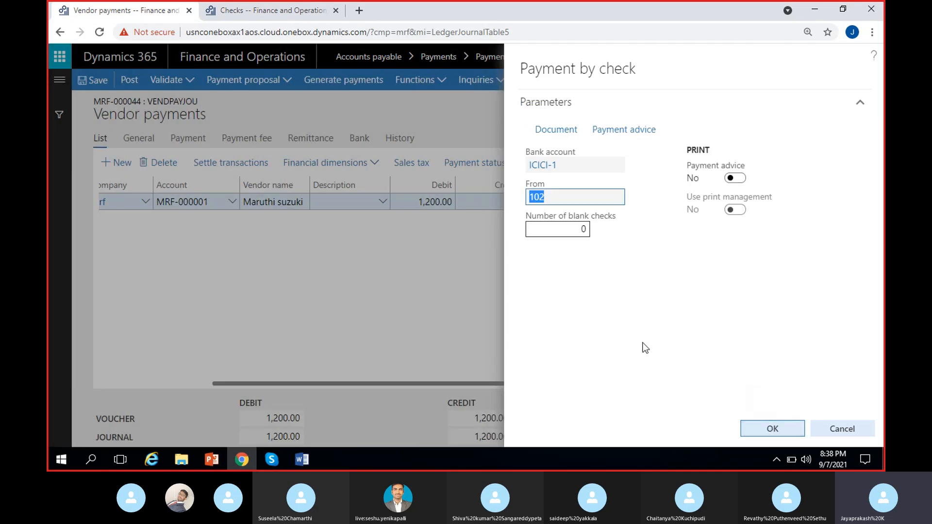
{"action": "left_click", "coordinate": [773, 432]}
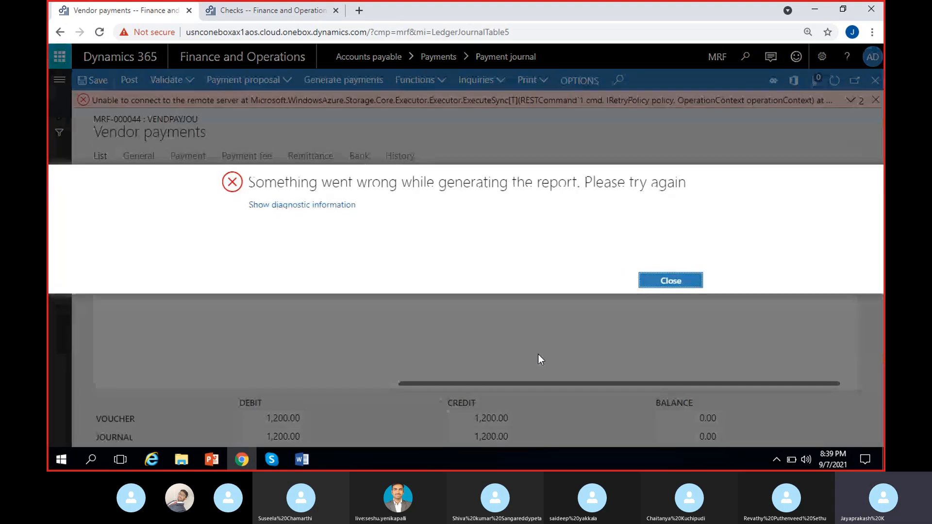
{"action": "left_click", "coordinate": [692, 281]}
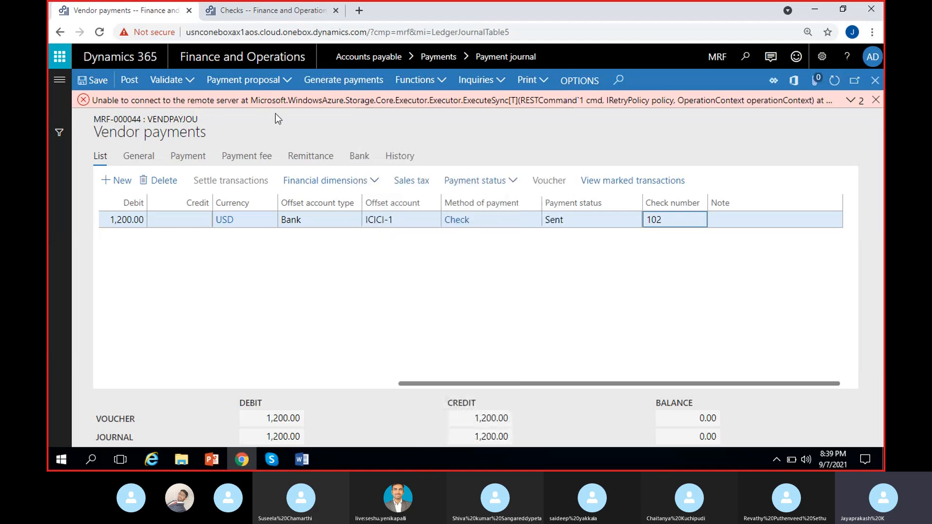
Dismiss the error message and examine the payment line's payment status and check number fields.
{"action": "left_click", "coordinate": [851, 100]}
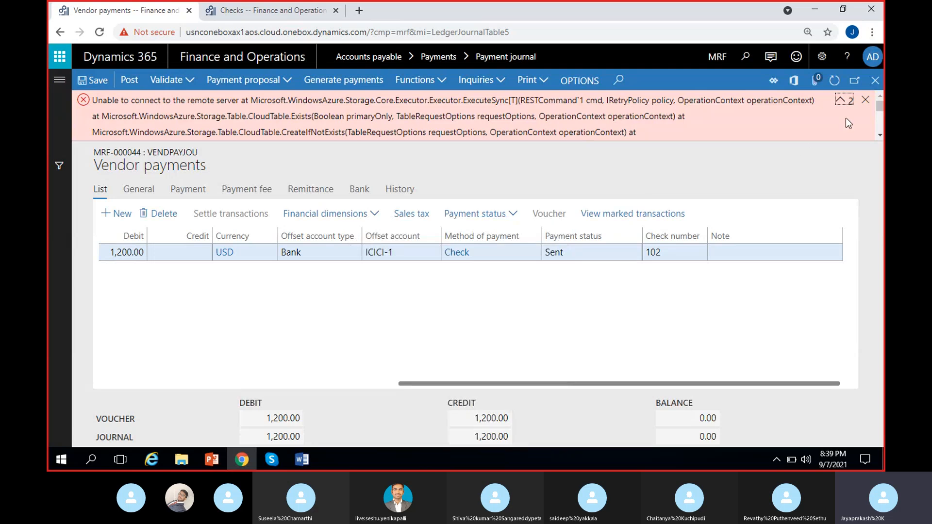
{"action": "left_click", "coordinate": [865, 99]}
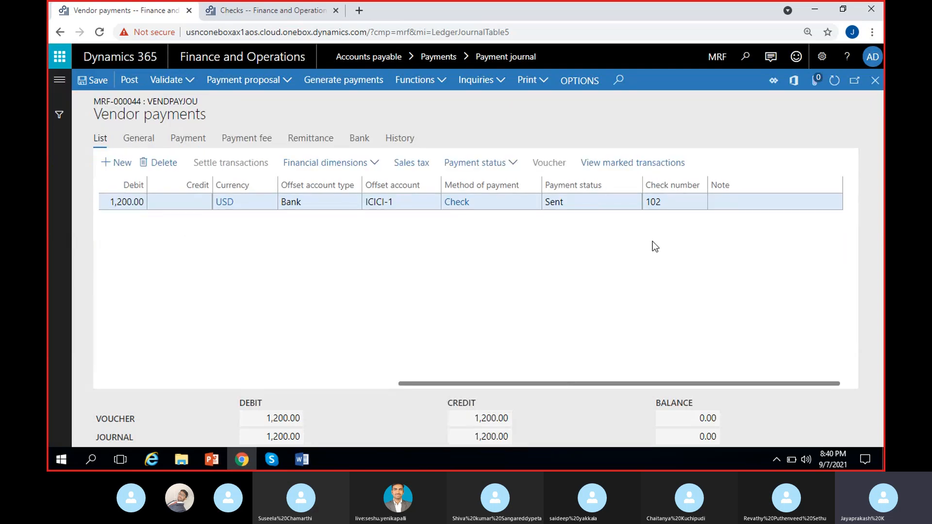
{"action": "left_click", "coordinate": [666, 201]}
{"action": "left_click", "coordinate": [660, 223]}
{"action": "left_click", "coordinate": [665, 205]}
{"action": "left_click", "coordinate": [662, 221]}
{"action": "left_click", "coordinate": [584, 204]}
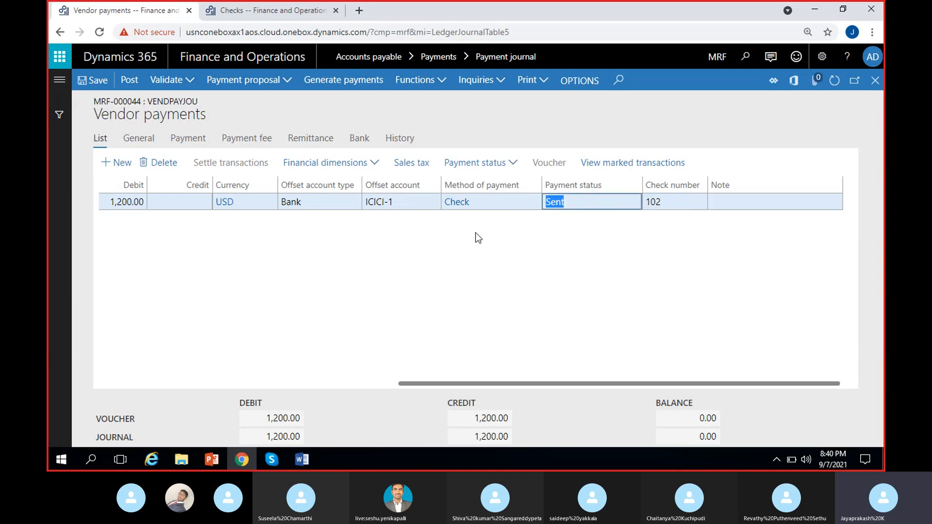
{"action": "left_click", "coordinate": [563, 221]}
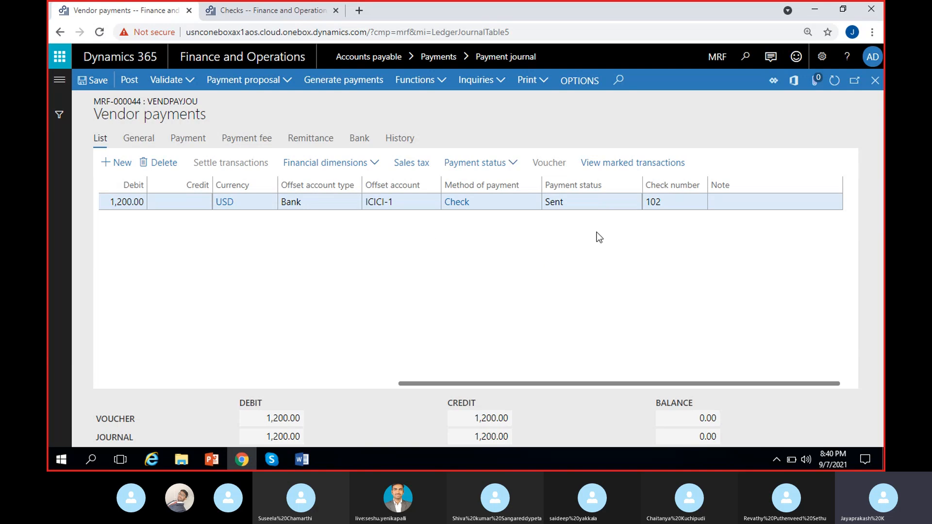
{"action": "left_click", "coordinate": [687, 203]}
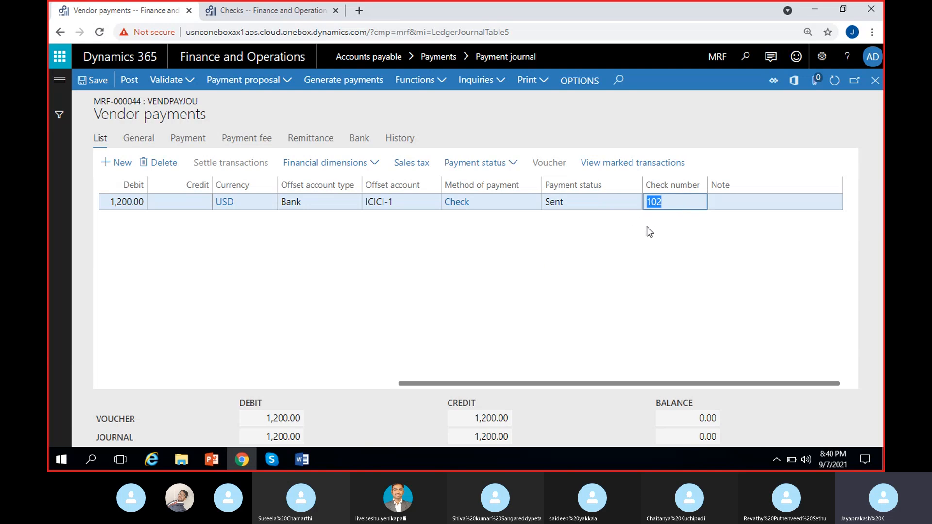
{"action": "left_click", "coordinate": [646, 228]}
{"action": "left_click", "coordinate": [582, 204]}
Post the vendor payment journal and dismiss the completion message.
{"action": "left_click", "coordinate": [578, 233]}
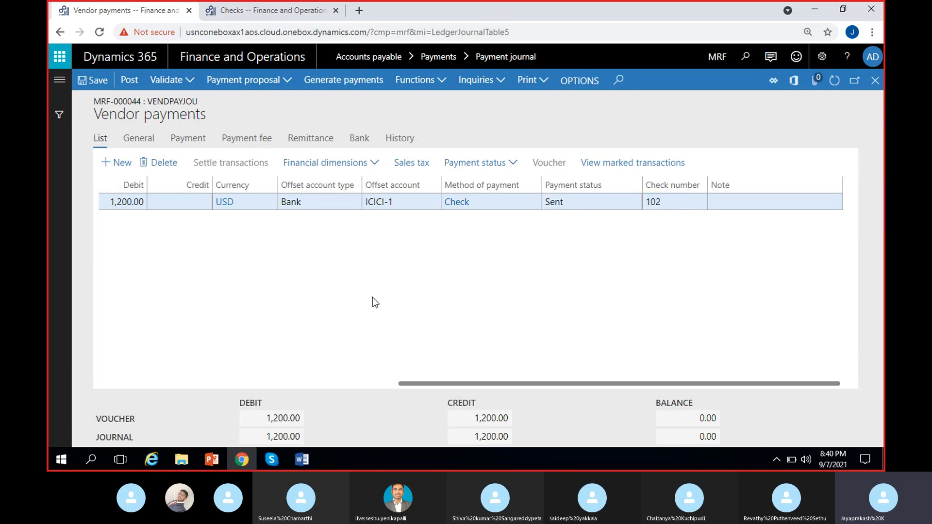
{"action": "left_click", "coordinate": [127, 81]}
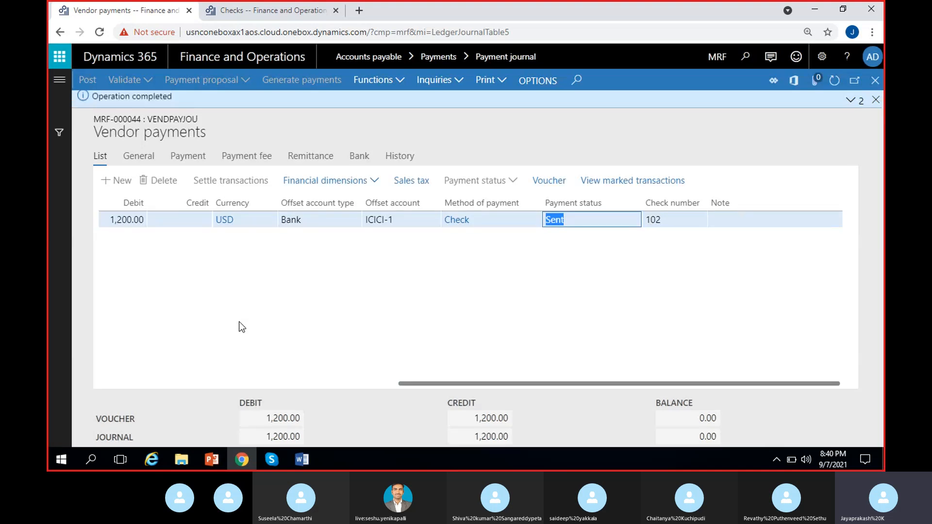
{"action": "left_click", "coordinate": [877, 100]}
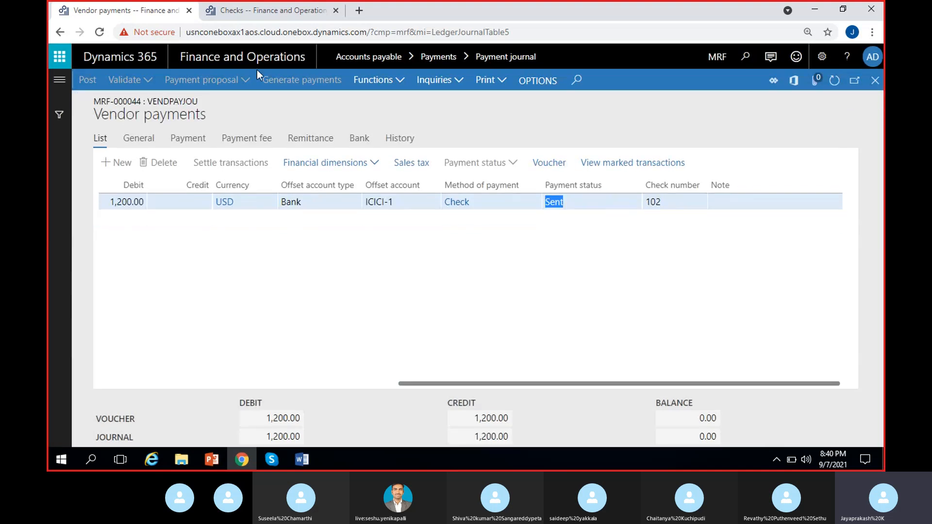
Refresh the ICICI-1 checks list in the other tab and examine check 102's status, recipient and amount.
{"action": "left_click", "coordinate": [268, 9]}
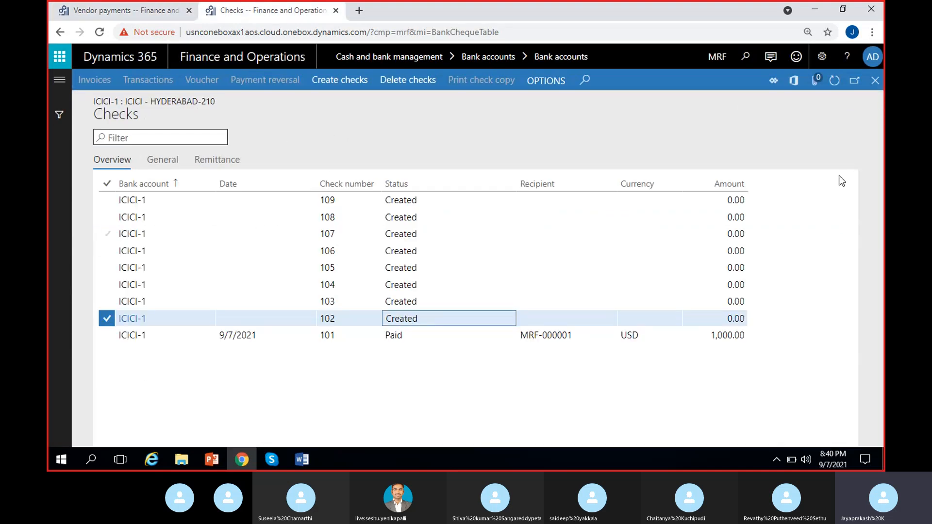
{"action": "left_click", "coordinate": [835, 80]}
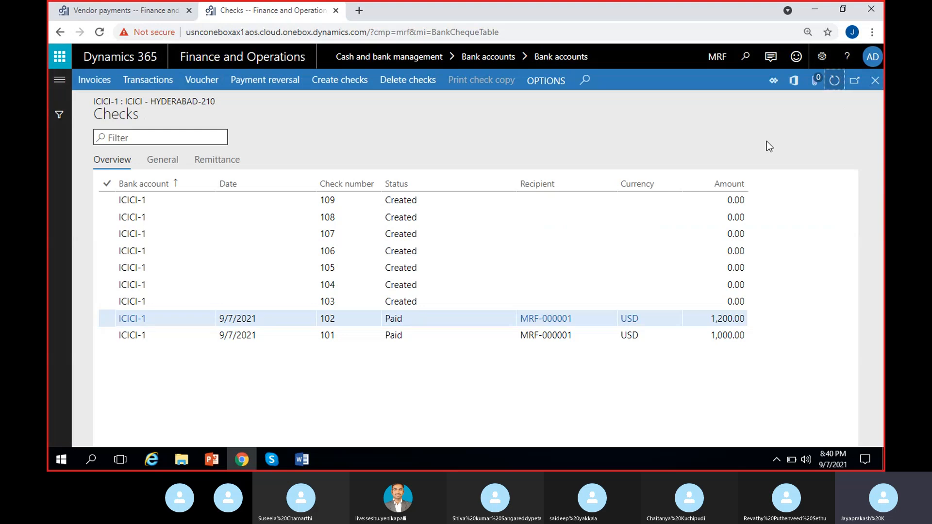
{"action": "left_click", "coordinate": [439, 319]}
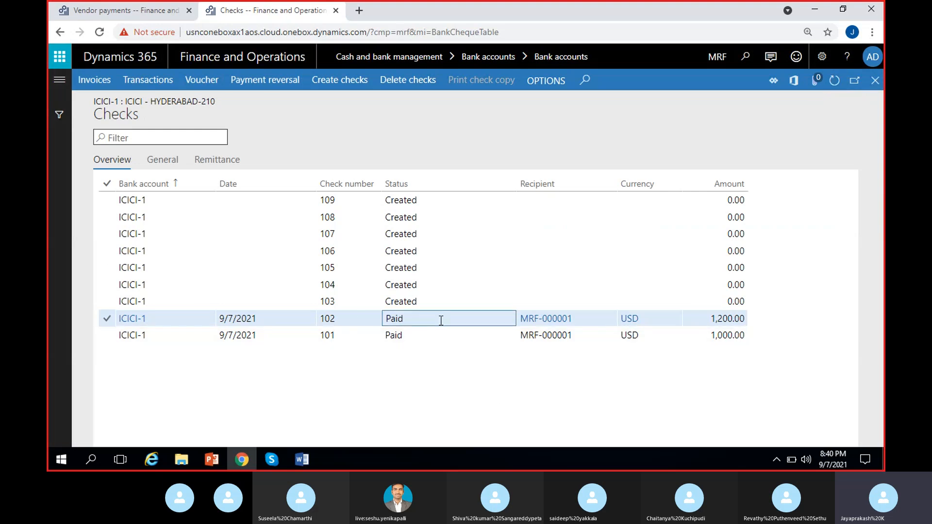
{"action": "left_click", "coordinate": [360, 322]}
{"action": "key", "text": "Tab"}
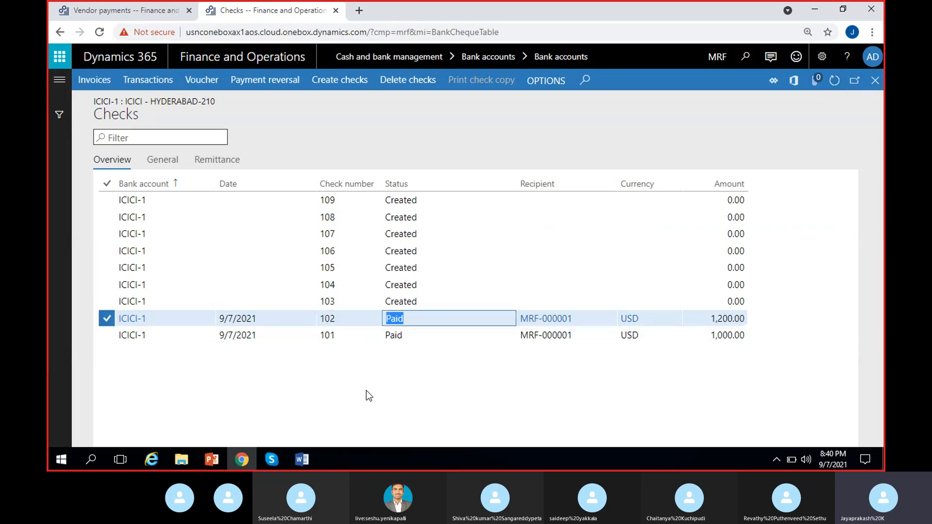
{"action": "left_click", "coordinate": [480, 383]}
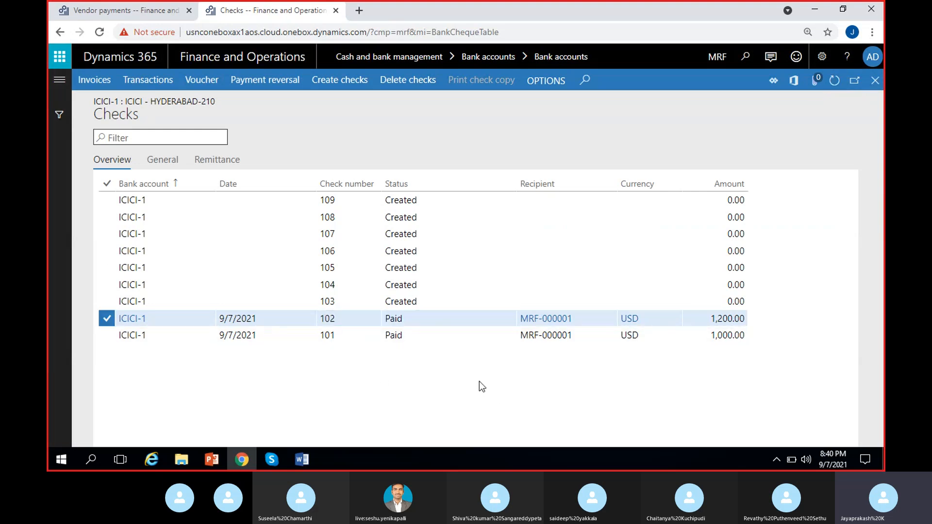
{"action": "left_click", "coordinate": [705, 319]}
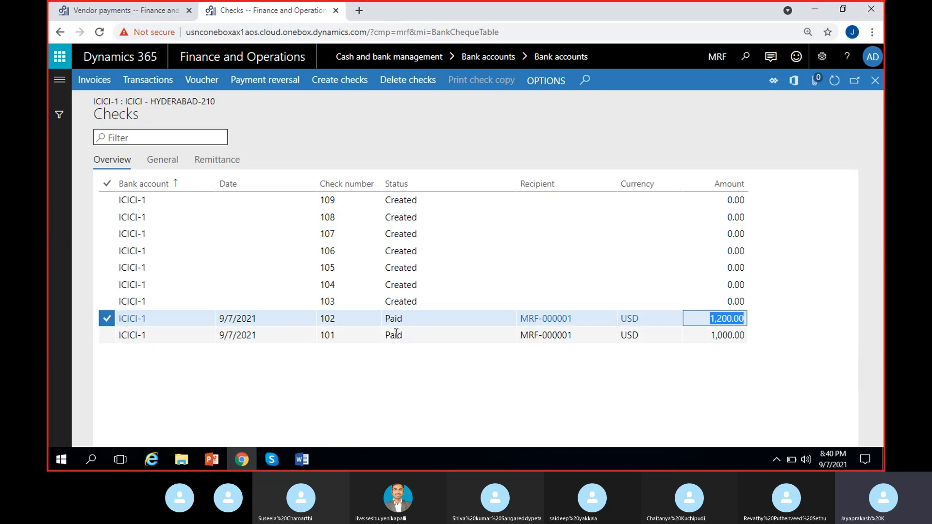
{"action": "left_click", "coordinate": [419, 372]}
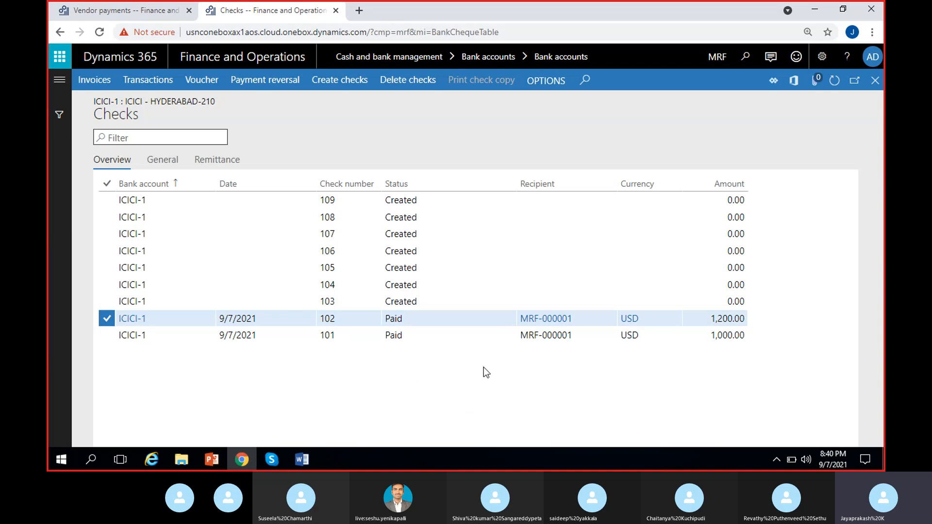
Open the SBI-1 bank account's checks list from the bank accounts list, then close it.
{"action": "left_click", "coordinate": [875, 80]}
{"action": "left_click", "coordinate": [461, 264]}
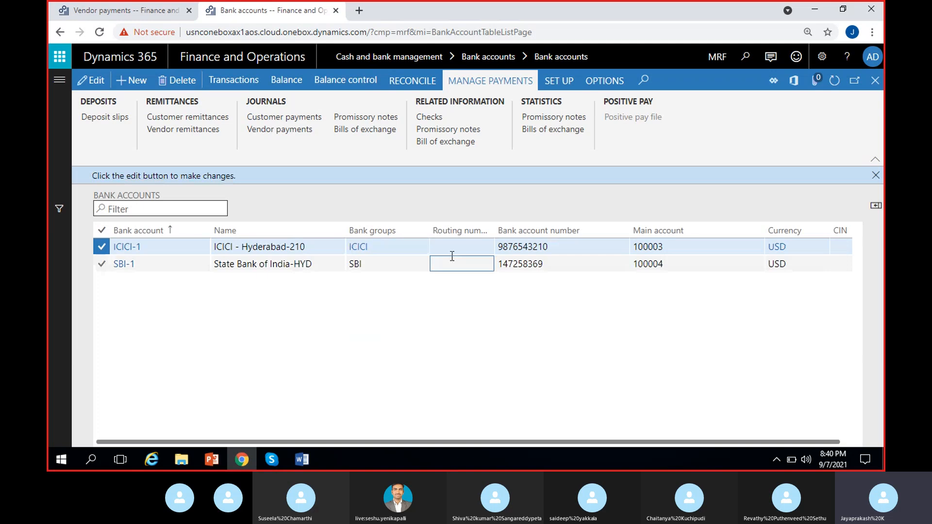
{"action": "left_click", "coordinate": [875, 175]}
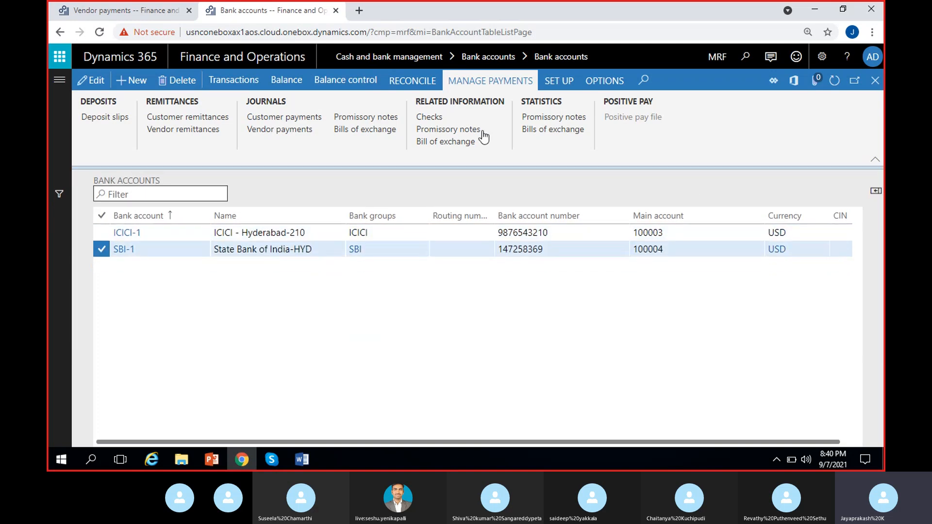
{"action": "left_click", "coordinate": [429, 117]}
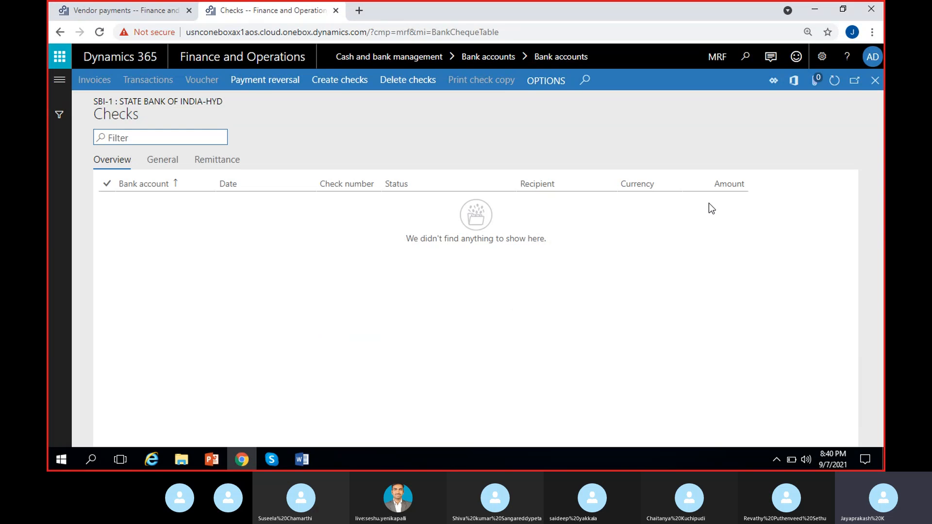
{"action": "left_click", "coordinate": [875, 80]}
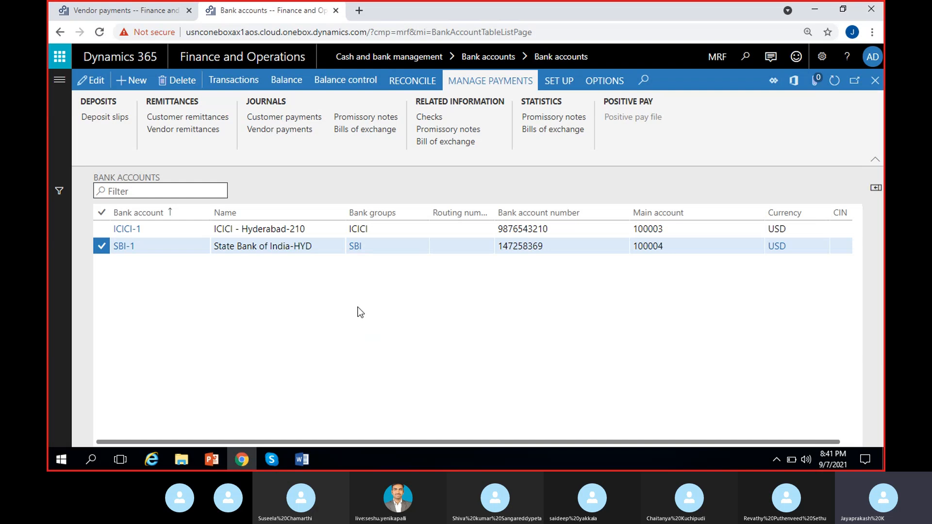
Create a new payment journal with the name VendPayJou and open its lines.
{"action": "left_click", "coordinate": [122, 11]}
{"action": "left_click", "coordinate": [876, 80]}
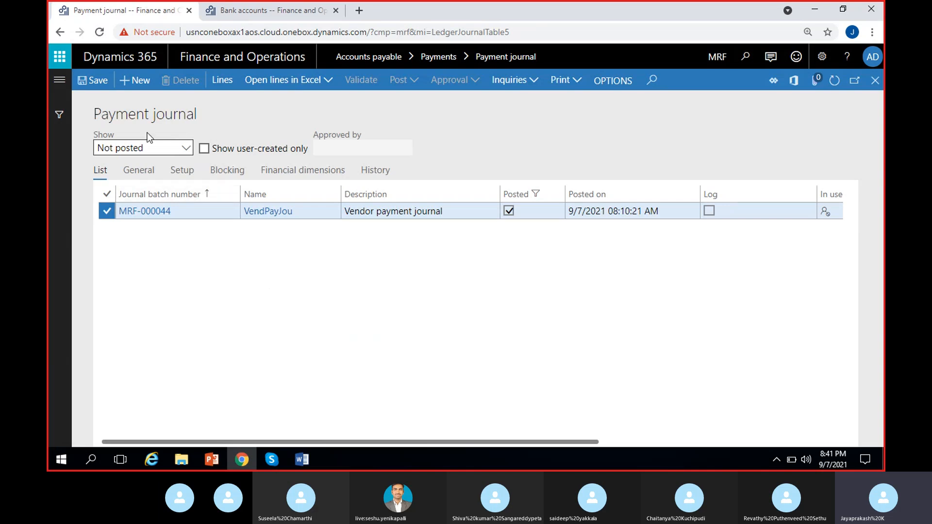
{"action": "key", "text": "alt+n"}
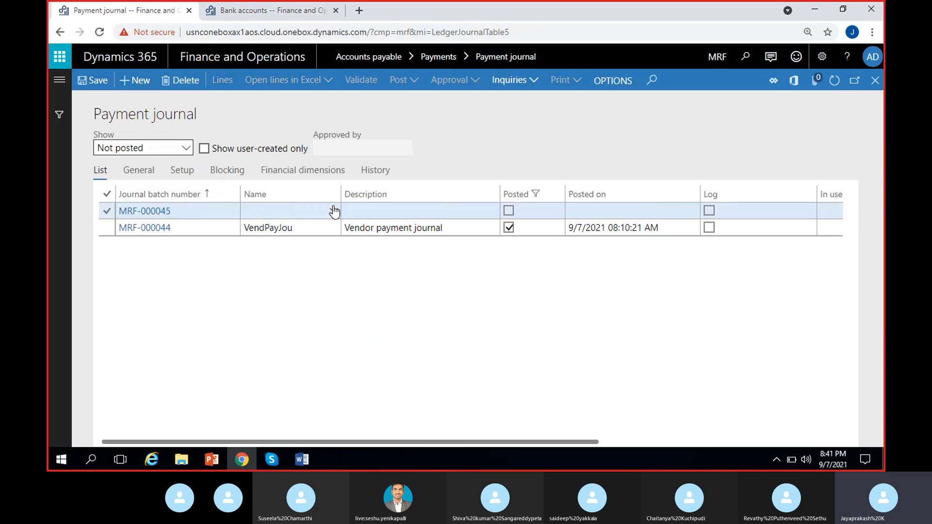
{"action": "left_click", "coordinate": [333, 210]}
{"action": "left_click", "coordinate": [304, 246]}
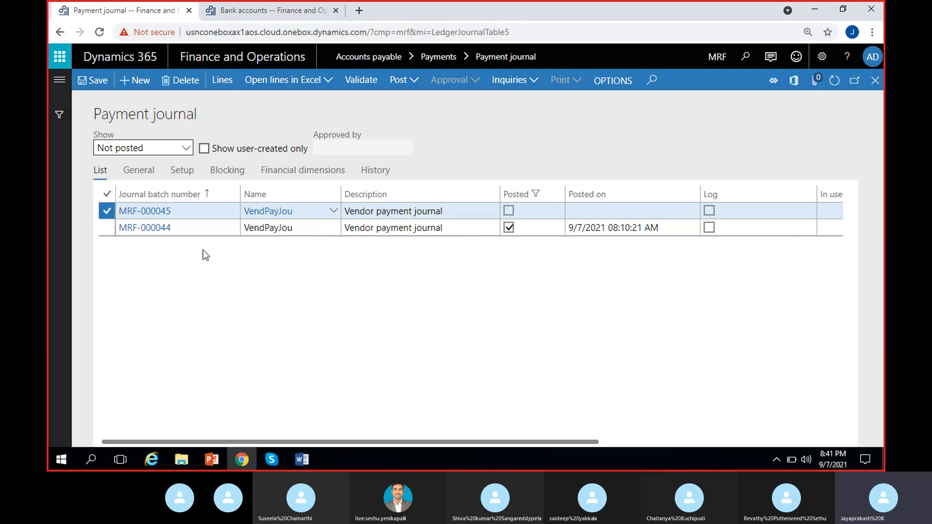
{"action": "mouse_move", "coordinate": [302, 460]}
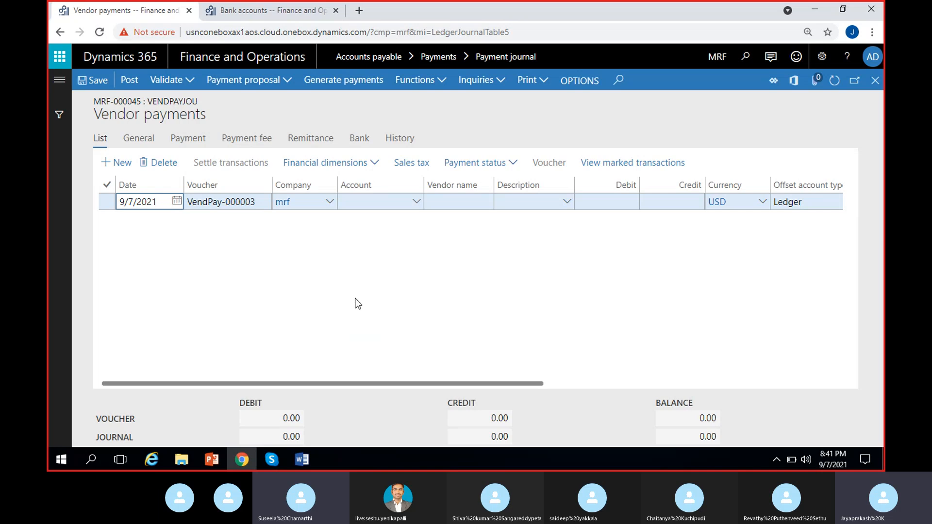
Add a payment line for vendor account MRF-000001 with a debit of 1,500.00.
{"action": "left_click", "coordinate": [418, 204]}
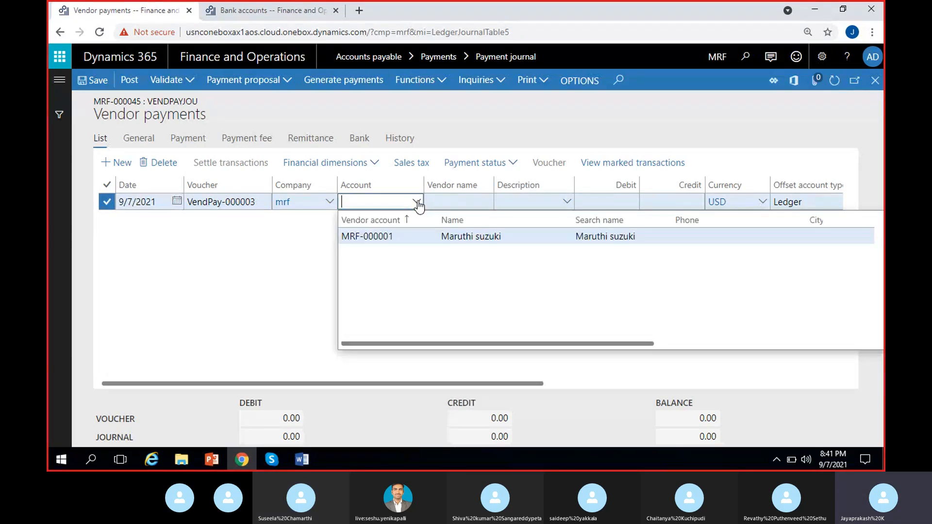
{"action": "left_click", "coordinate": [416, 236]}
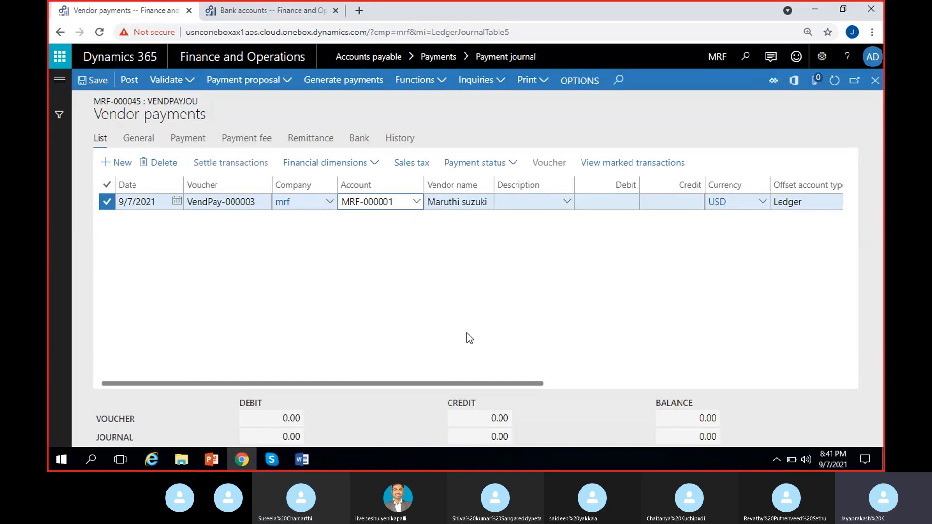
{"action": "left_click", "coordinate": [630, 204]}
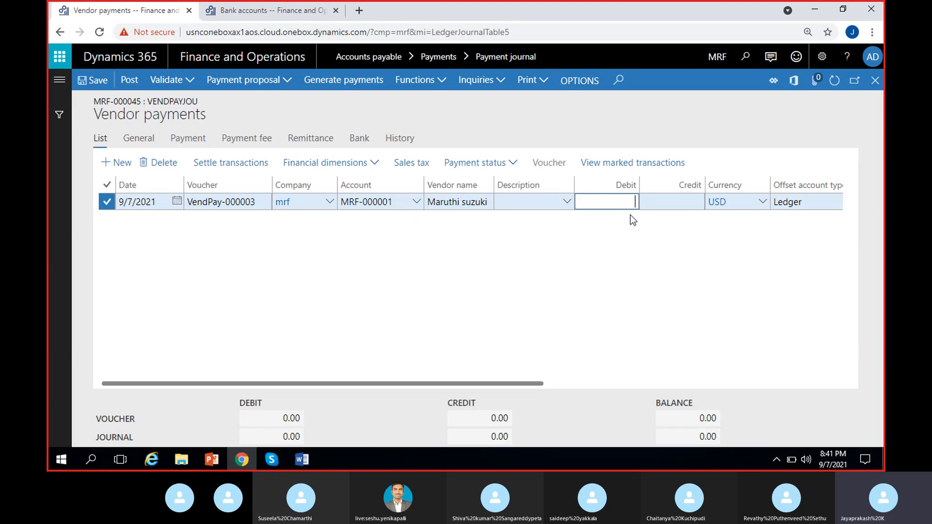
{"action": "type", "text": "1,500"}
{"action": "left_click", "coordinate": [598, 296]}
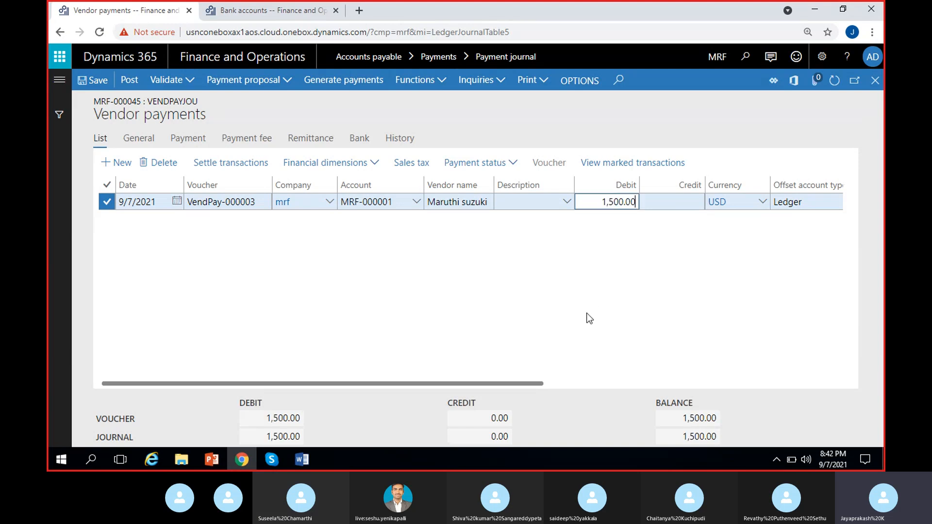
Set the line's offset account type to Bank, offset account to SBI-1 and method of payment to Check.
{"action": "scroll", "coordinate": [589, 319], "scroll_direction": "right", "scroll_amount": 5}
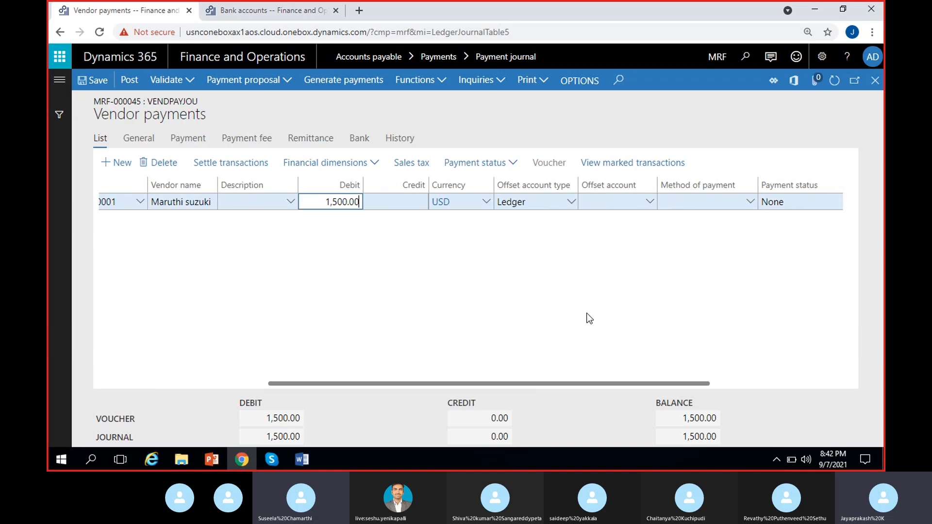
{"action": "left_click", "coordinate": [573, 202]}
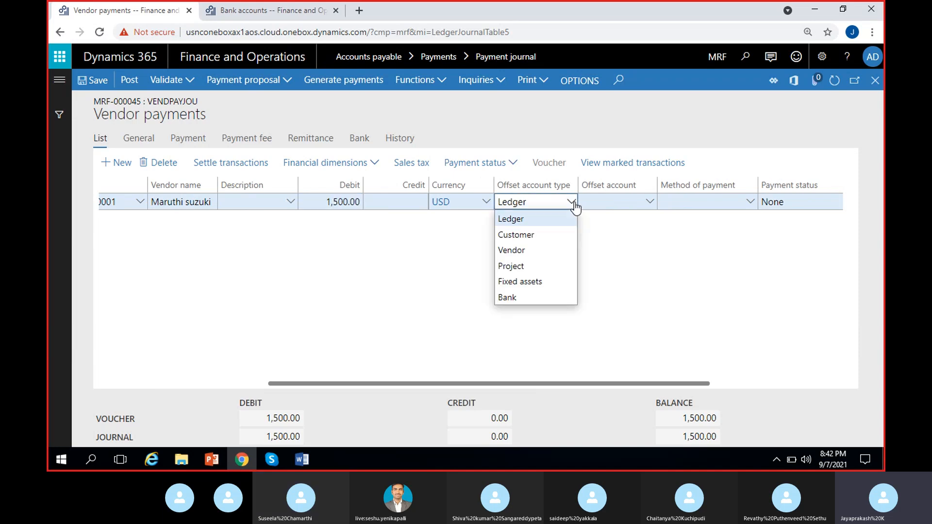
{"action": "left_click", "coordinate": [525, 298]}
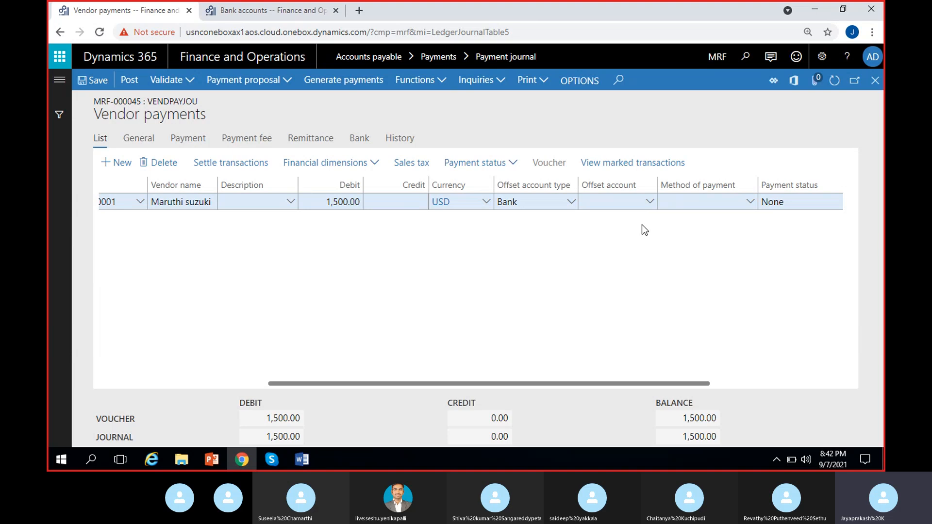
{"action": "left_click", "coordinate": [650, 202]}
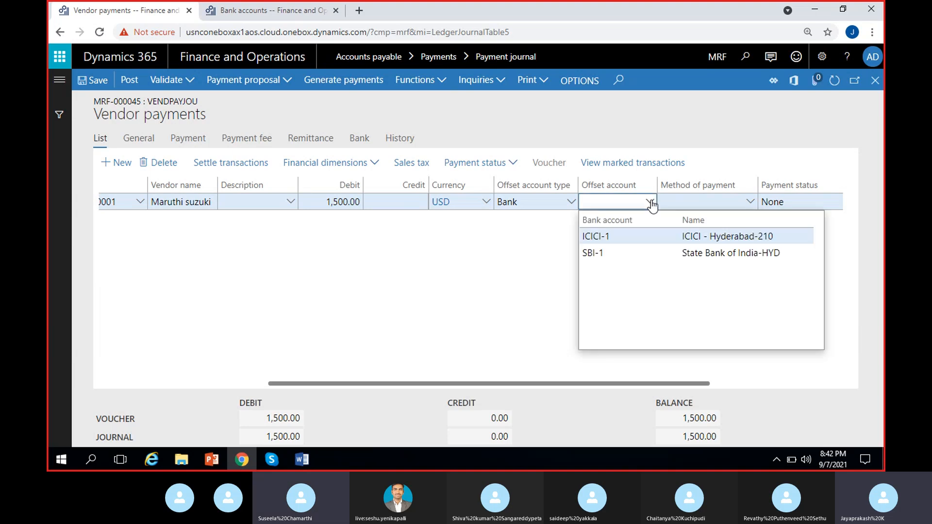
{"action": "left_click", "coordinate": [625, 258]}
{"action": "left_click", "coordinate": [697, 250]}
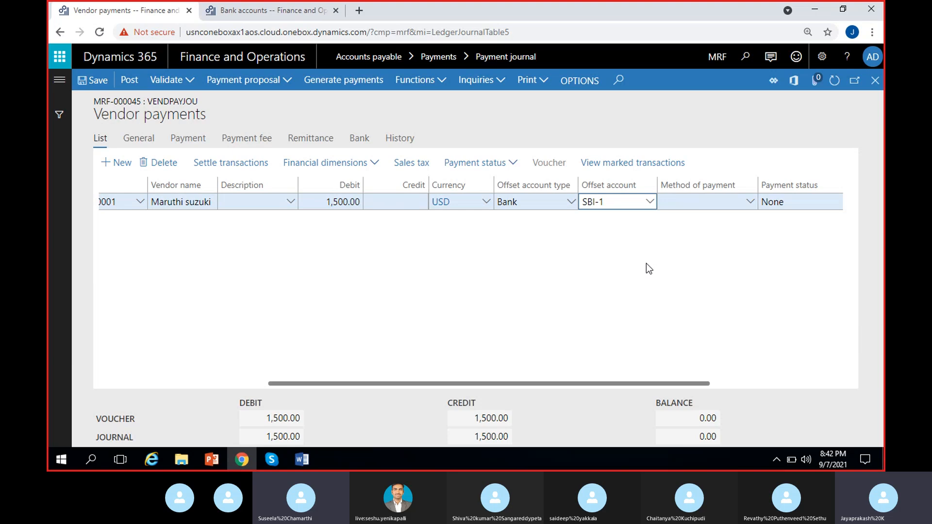
{"action": "left_click", "coordinate": [751, 203]}
{"action": "left_click", "coordinate": [752, 204]}
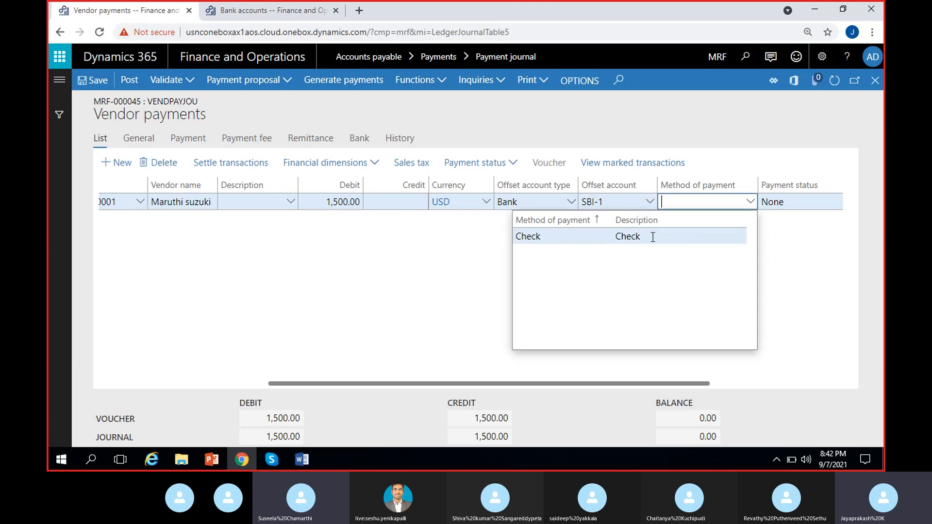
{"action": "left_click", "coordinate": [649, 237]}
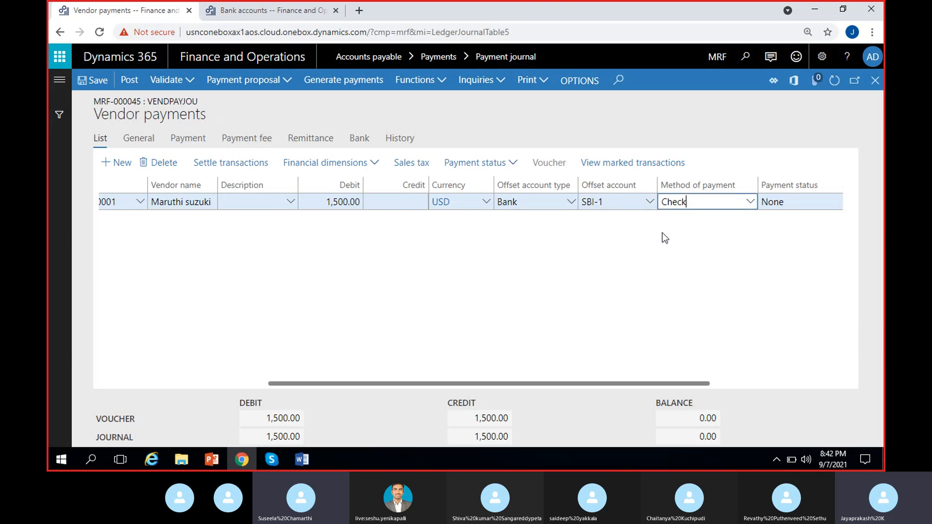
Set the offset account financial dimensions to customer 900, cost center CC/1, department 200 and a location.
{"action": "left_click", "coordinate": [354, 164]}
{"action": "left_click", "coordinate": [314, 200]}
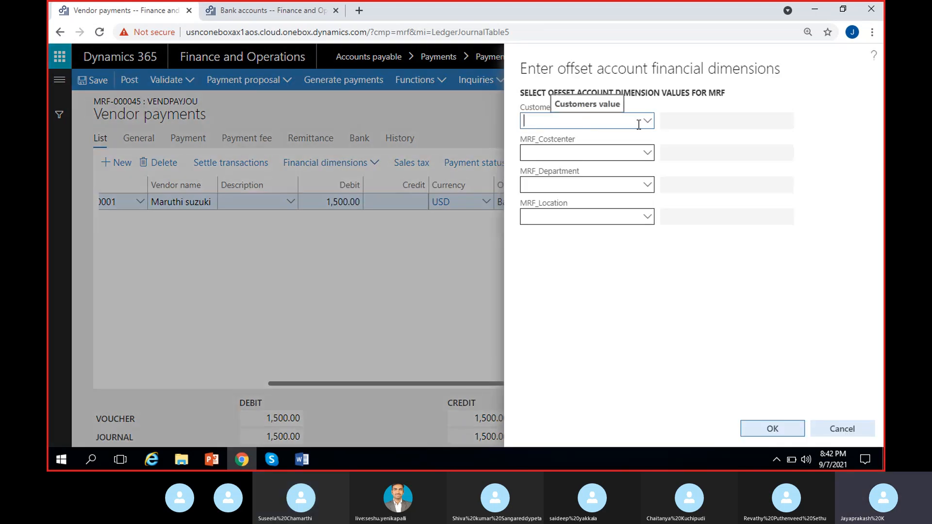
{"action": "left_click", "coordinate": [648, 123]}
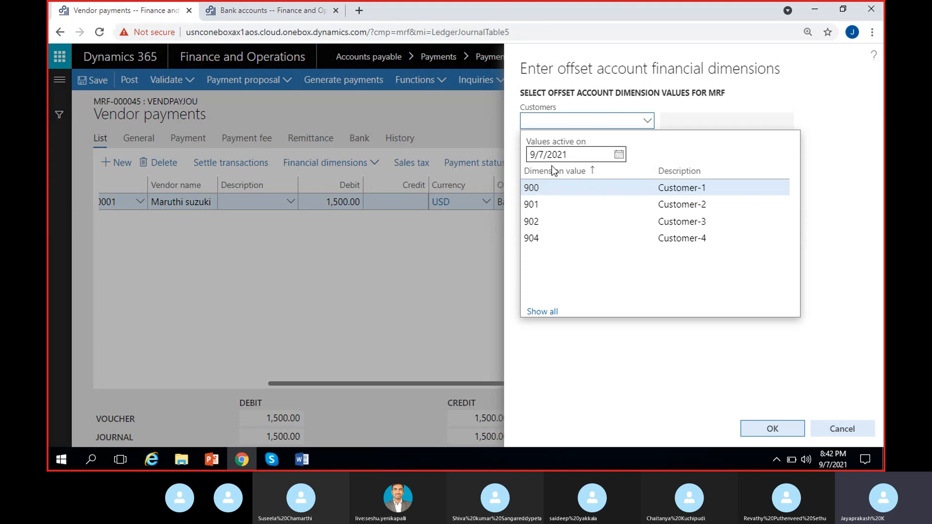
{"action": "left_click", "coordinate": [554, 184]}
{"action": "left_click", "coordinate": [560, 152]}
{"action": "left_click", "coordinate": [648, 152]}
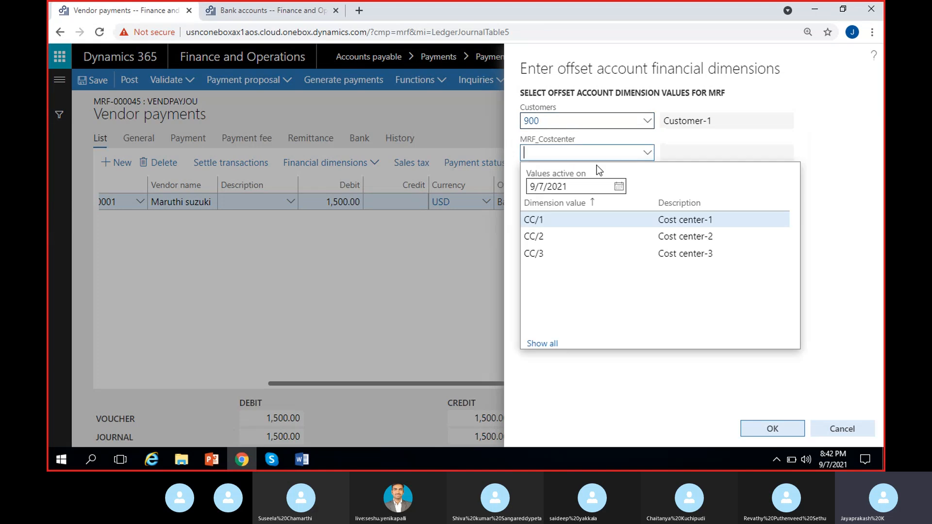
{"action": "left_click", "coordinate": [556, 219]}
{"action": "left_click", "coordinate": [589, 186]}
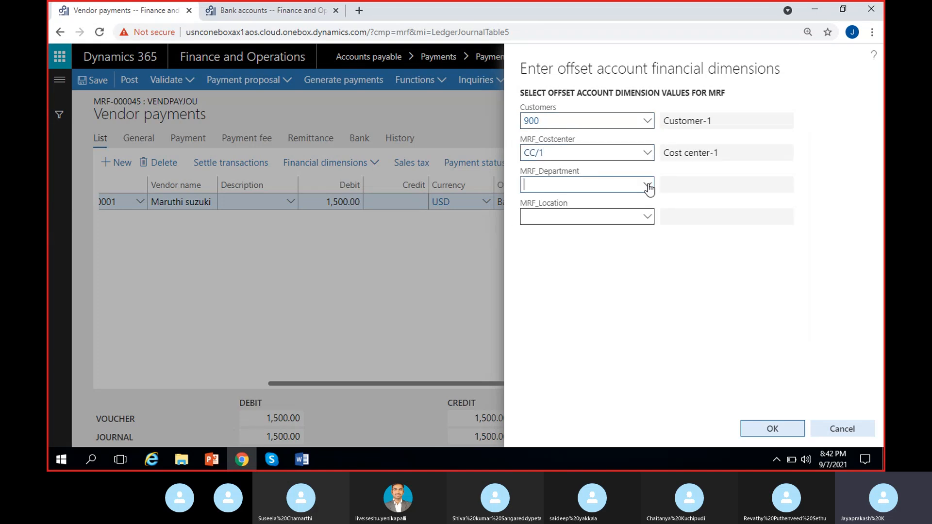
{"action": "left_click", "coordinate": [649, 188]}
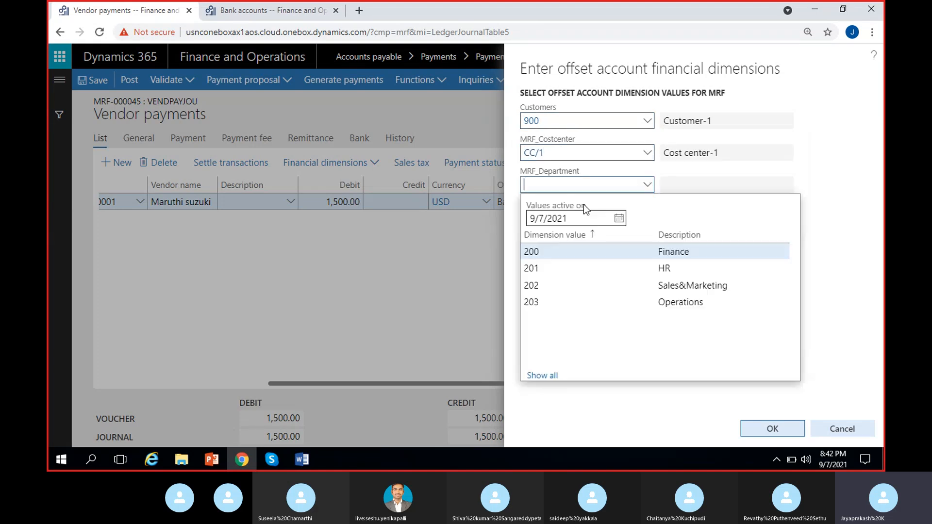
{"action": "left_click", "coordinate": [567, 249]}
{"action": "left_click", "coordinate": [648, 216]}
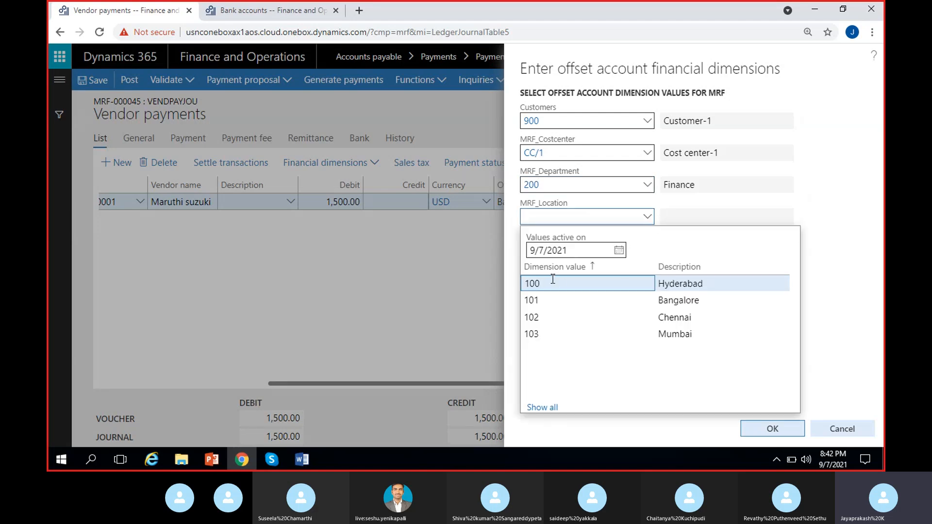
{"action": "left_click", "coordinate": [600, 290]}
{"action": "left_click", "coordinate": [774, 429]}
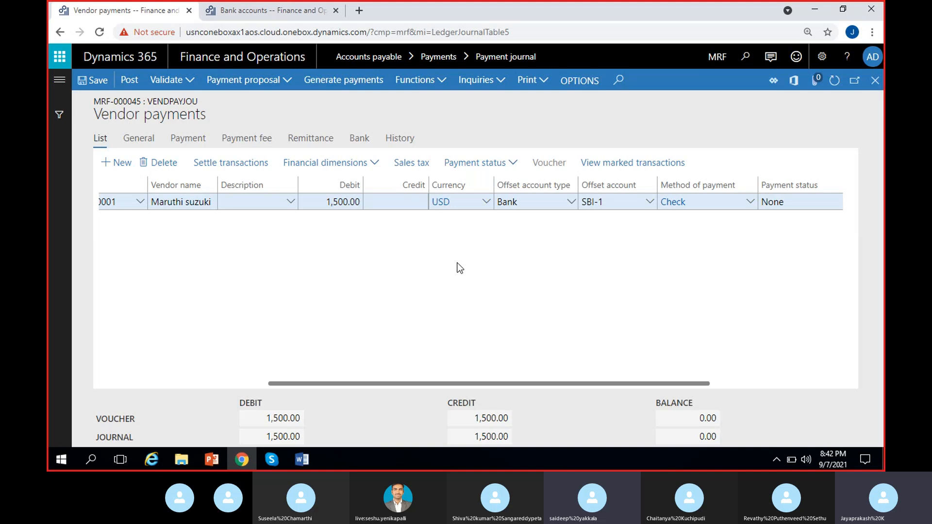
Generate payments using the Check export format for bank account SBI-1.
{"action": "left_click", "coordinate": [353, 82]}
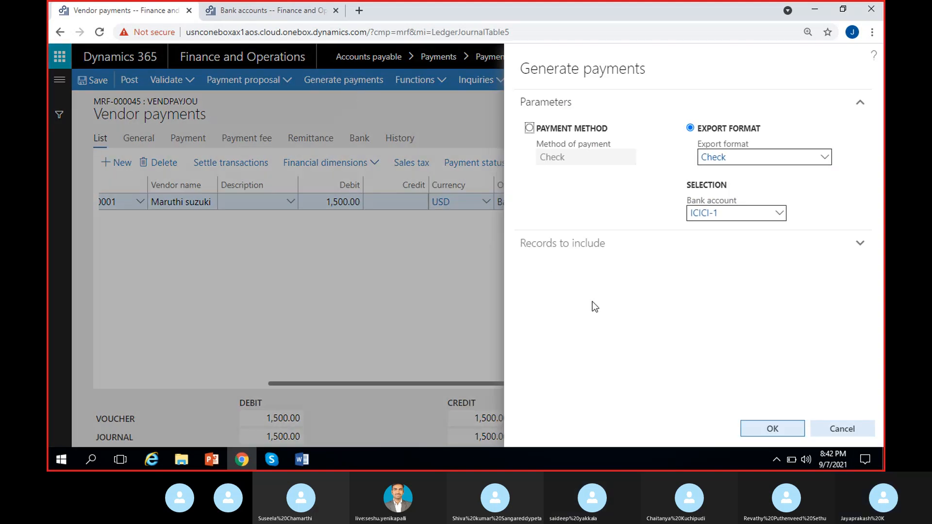
{"action": "left_click", "coordinate": [529, 128]}
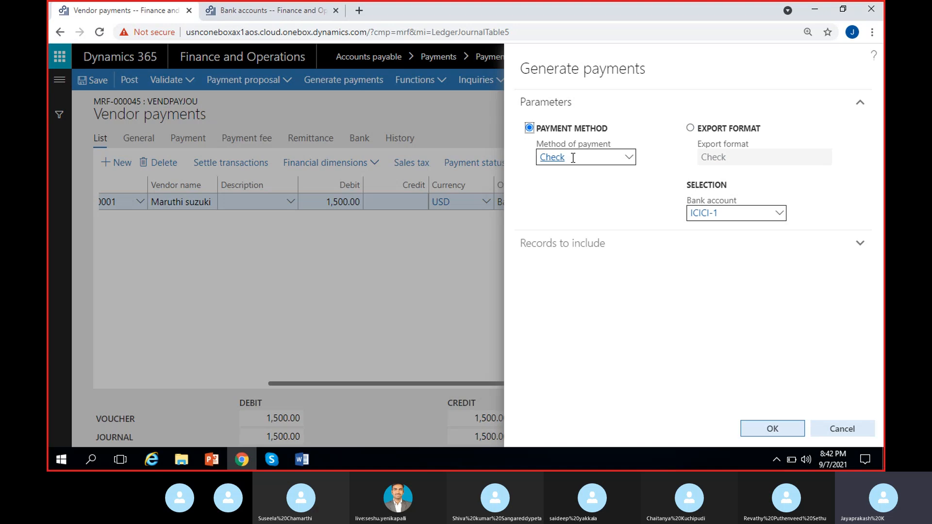
{"action": "left_click", "coordinate": [690, 127]}
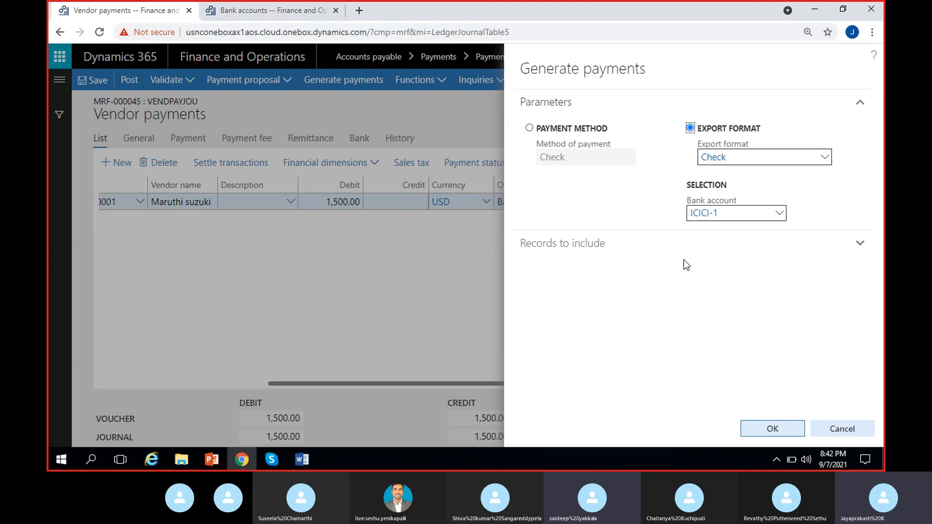
{"action": "left_click", "coordinate": [776, 216]}
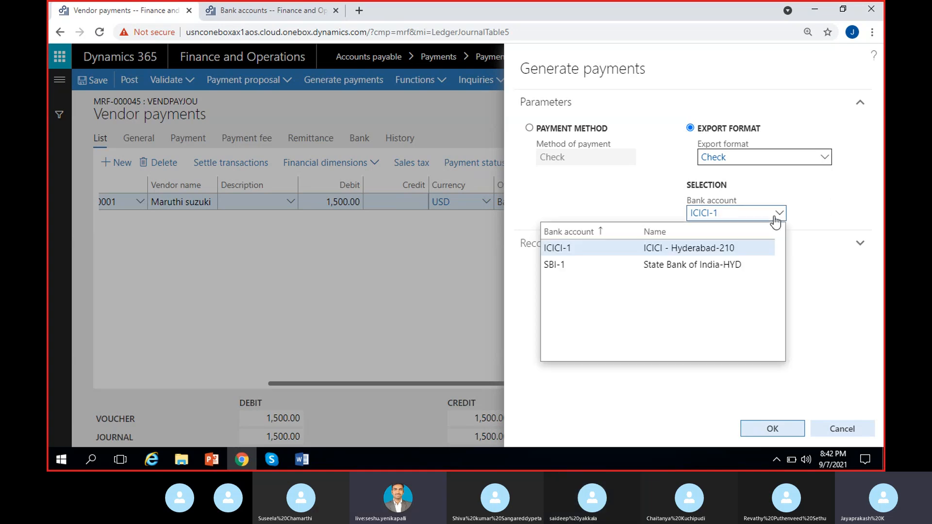
{"action": "left_click", "coordinate": [700, 264]}
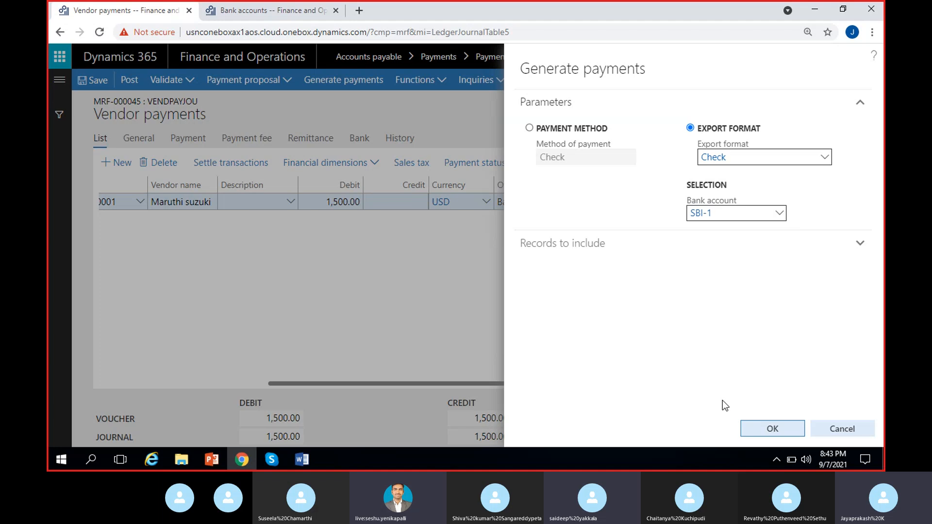
{"action": "left_click", "coordinate": [766, 431]}
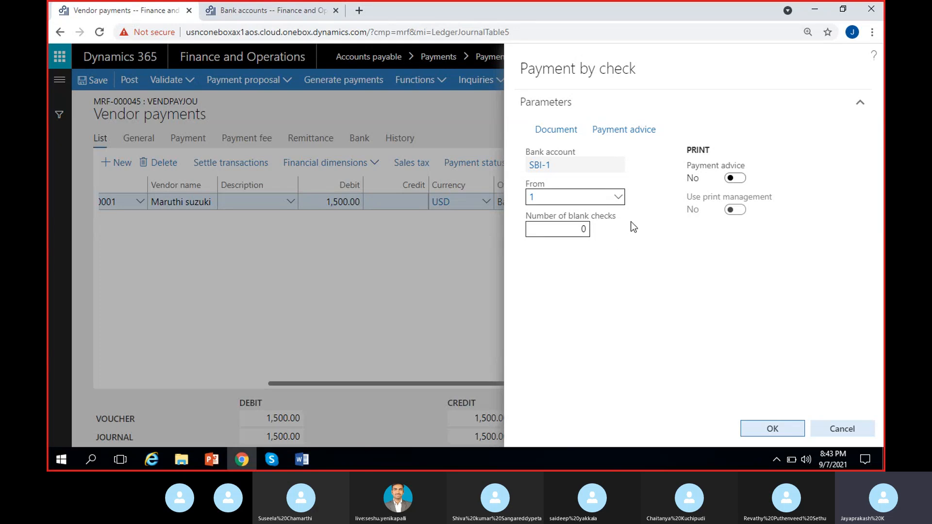
Set the starting check number for the payment by check to 0001.
{"action": "left_click", "coordinate": [596, 200]}
{"action": "key", "text": "BackSpace"}
{"action": "type", "text": "001"}
{"action": "key", "text": "BackSpace"}
{"action": "type", "text": "01"}
Set the check document's print destination to Screen and run the payment by check.
{"action": "left_click", "coordinate": [646, 197]}
{"action": "left_click", "coordinate": [545, 137]}
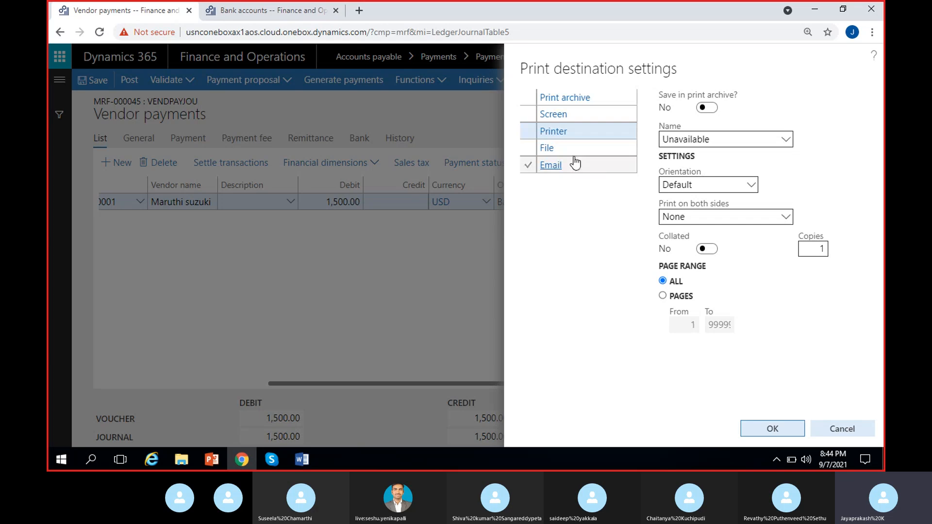
{"action": "left_click", "coordinate": [581, 115]}
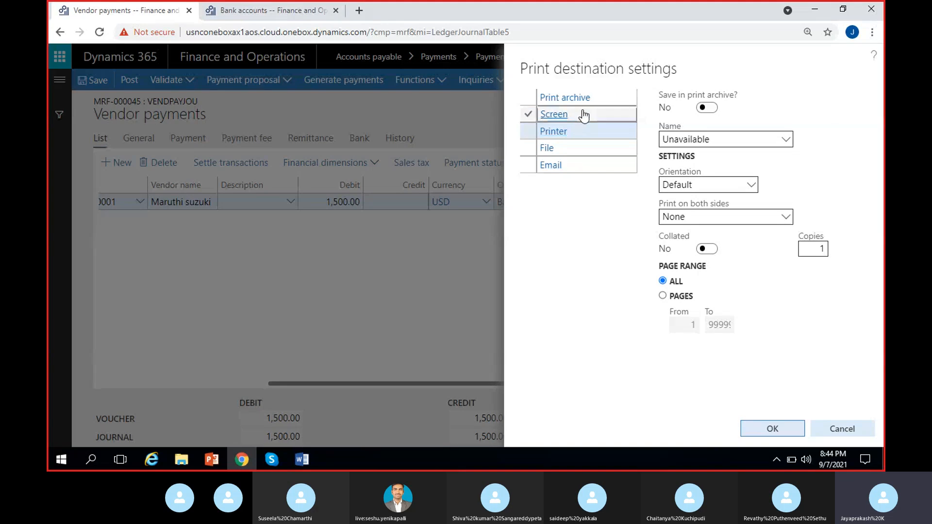
{"action": "left_click", "coordinate": [772, 429]}
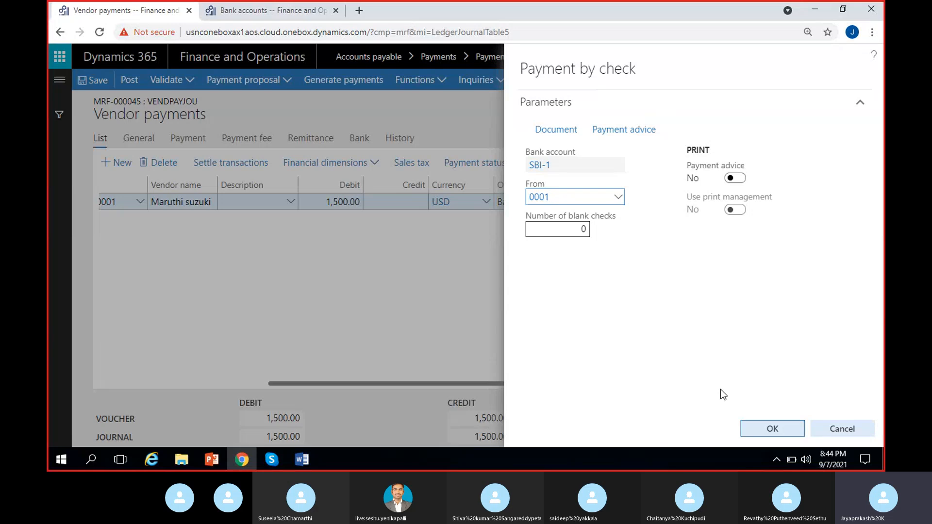
{"action": "left_click", "coordinate": [772, 430]}
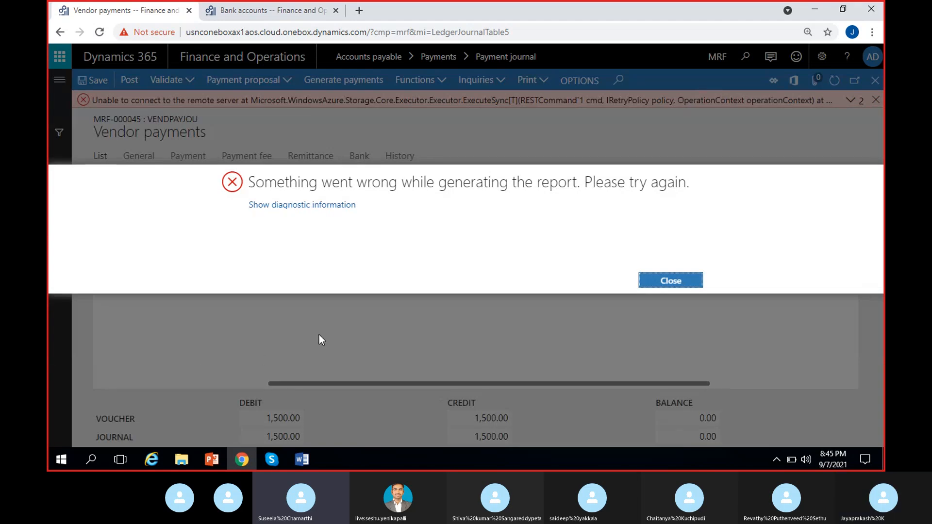
{"action": "left_click", "coordinate": [668, 281]}
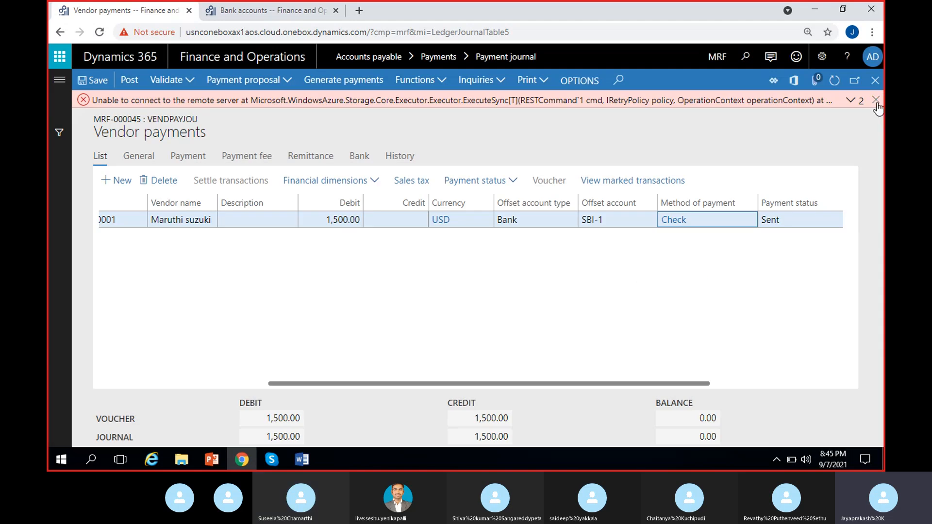
Review the journal line's offset account, payment status and check number columns.
{"action": "scroll", "coordinate": [648, 332], "scroll_direction": "right", "scroll_amount": 1}
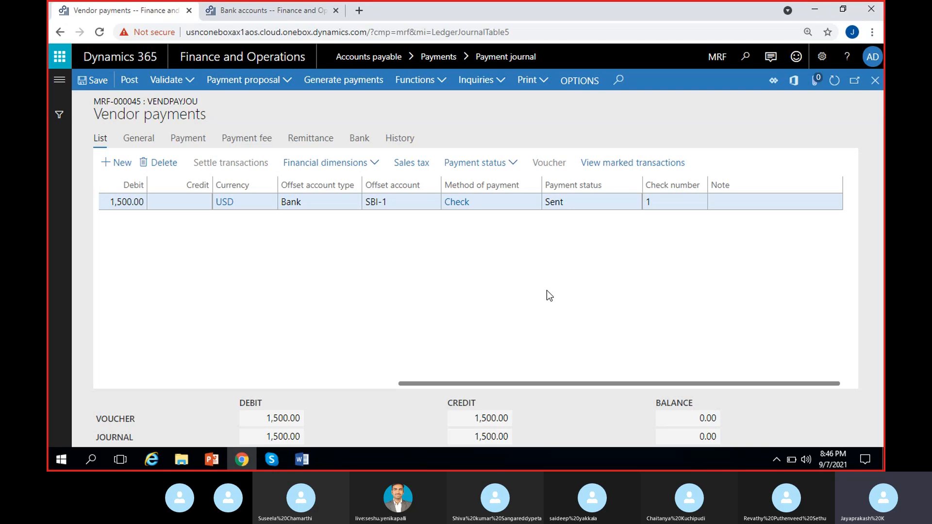
{"action": "left_click", "coordinate": [663, 202]}
{"action": "left_click", "coordinate": [689, 245]}
{"action": "left_click", "coordinate": [661, 204]}
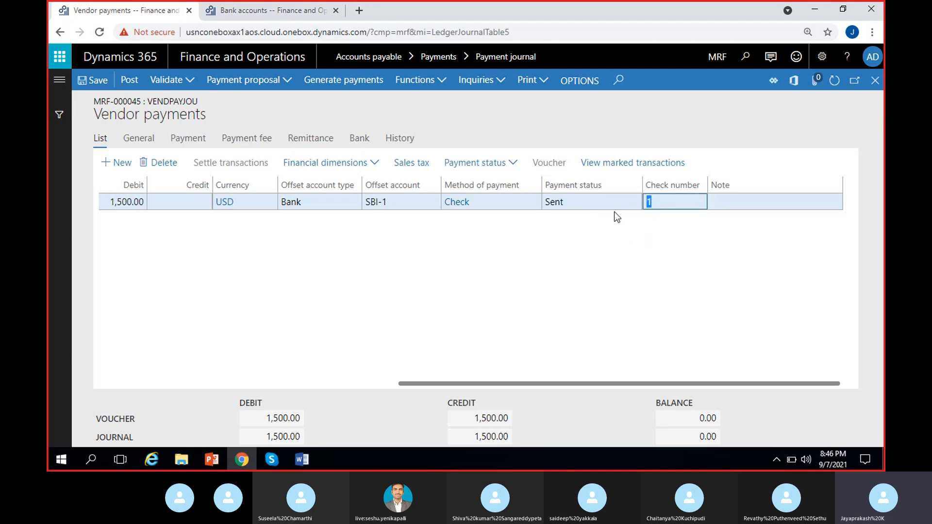
{"action": "left_click", "coordinate": [581, 204]}
{"action": "left_click", "coordinate": [564, 234]}
{"action": "left_click", "coordinate": [578, 204]}
{"action": "left_click", "coordinate": [449, 288]}
Post the vendor payment journal.
{"action": "left_click", "coordinate": [129, 81]}
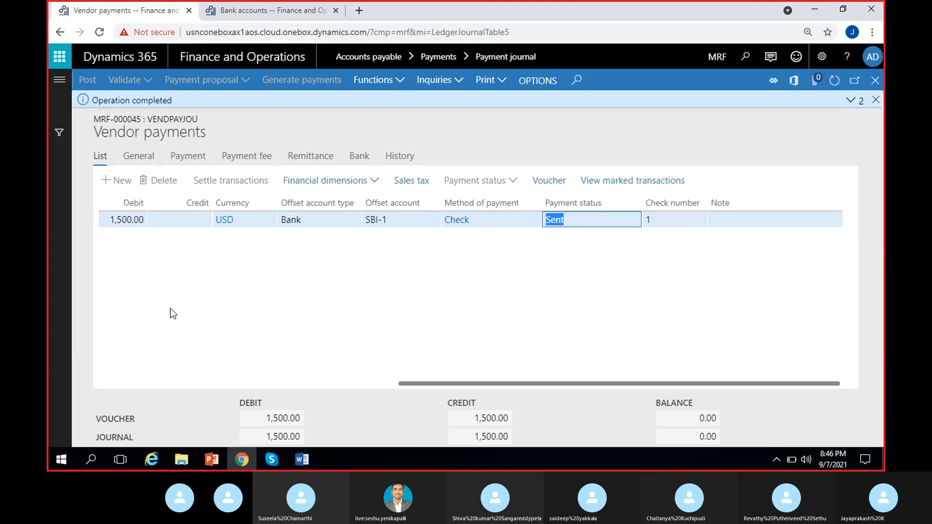
{"action": "left_click", "coordinate": [876, 99]}
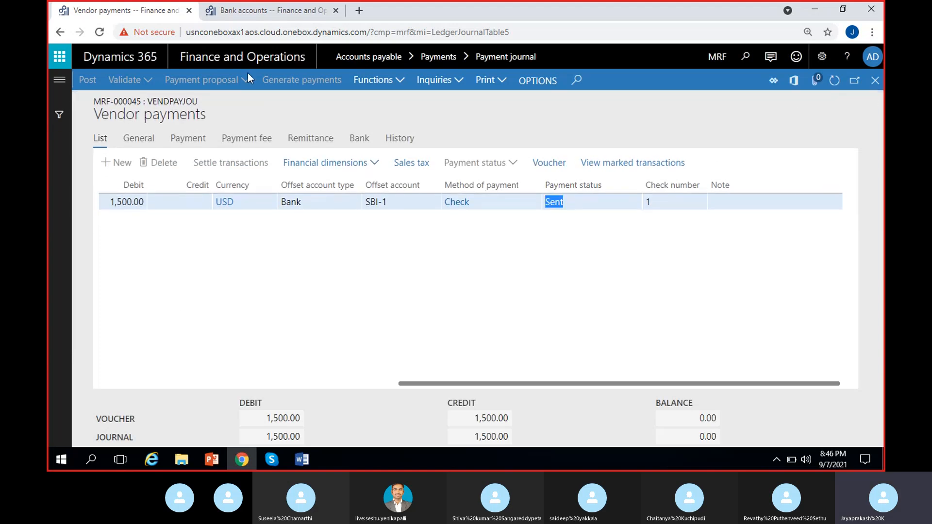
Review the check issued in the SBI-1 bank account's checks list.
{"action": "left_click", "coordinate": [253, 16]}
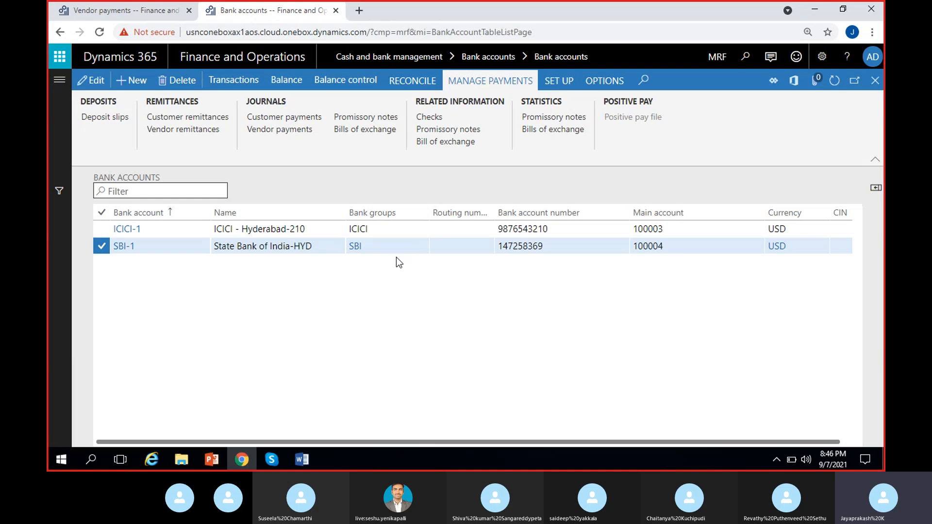
{"action": "left_click", "coordinate": [414, 250]}
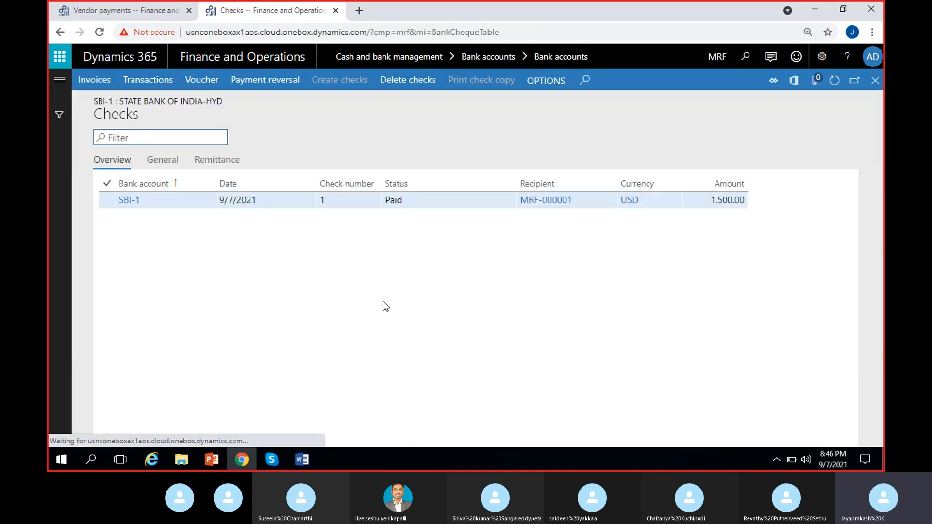
{"action": "left_click", "coordinate": [330, 201]}
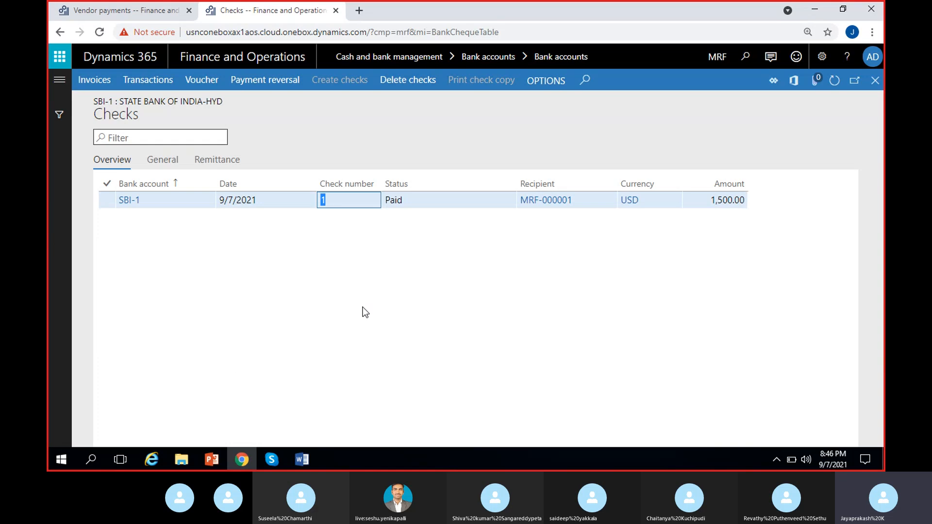
{"action": "left_click", "coordinate": [412, 199]}
{"action": "left_click", "coordinate": [345, 201]}
{"action": "left_click", "coordinate": [153, 11]}
{"action": "left_click", "coordinate": [523, 307]}
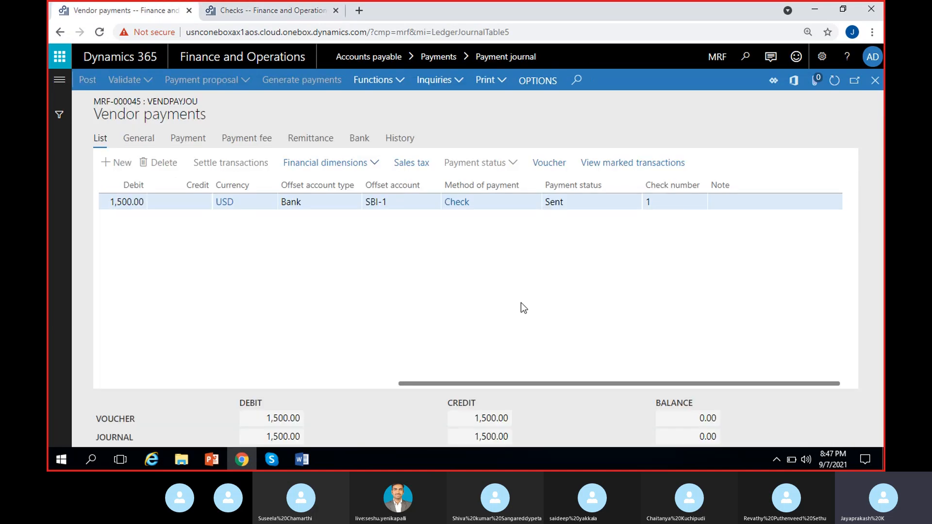
Close the journal lines and switch the legal entity to ADS.
{"action": "left_click", "coordinate": [876, 80]}
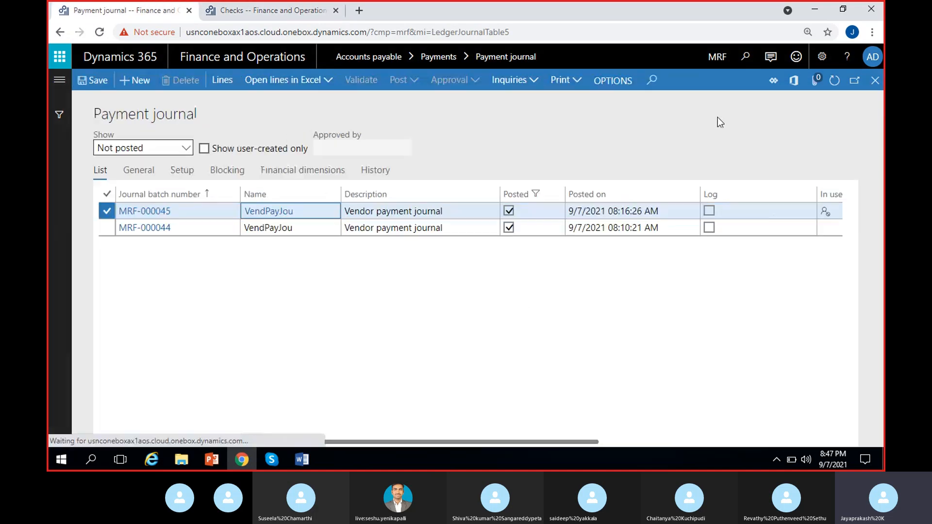
{"action": "left_click", "coordinate": [709, 66]}
{"action": "type", "text": "USMF"}
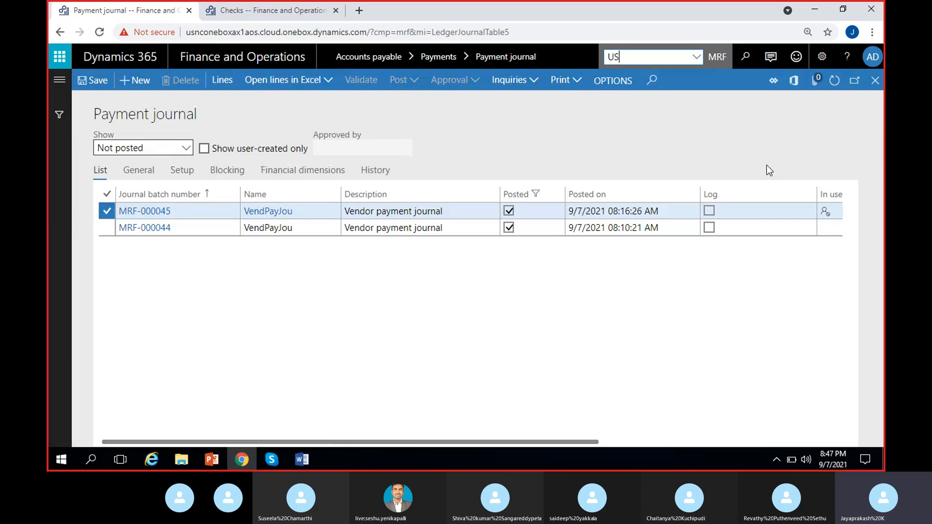
{"action": "key", "text": "BackSpace"}
{"action": "key", "text": "BackSpace"}
{"action": "key", "text": "BackSpace"}
{"action": "key", "text": "BackSpace"}
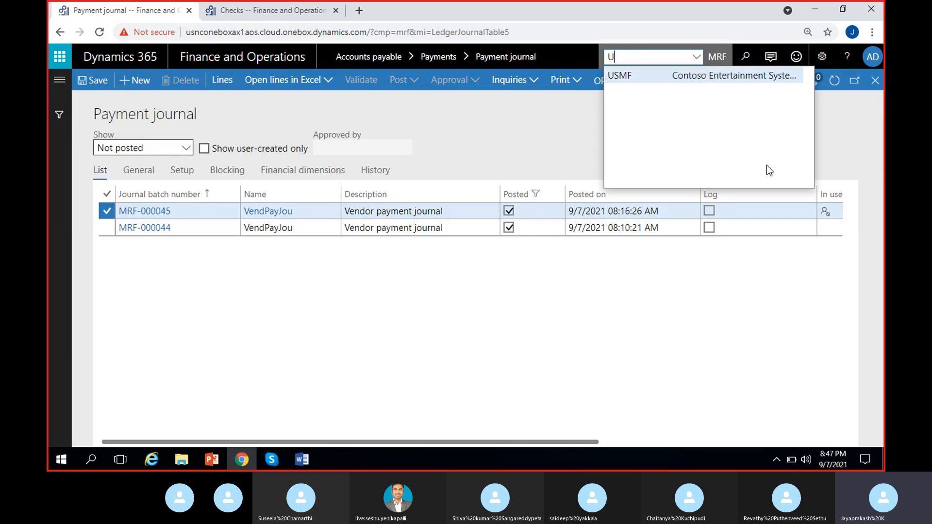
{"action": "type", "text": "ADS"}
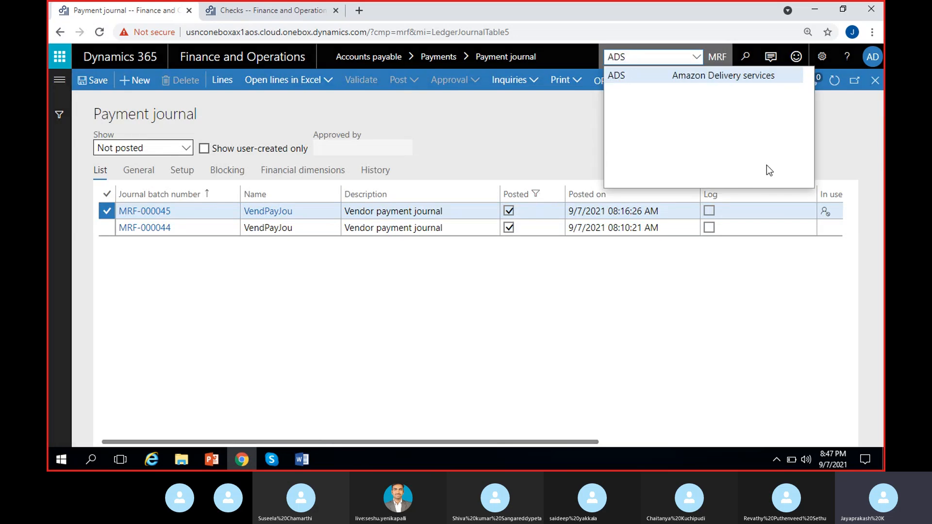
{"action": "key", "text": "Return"}
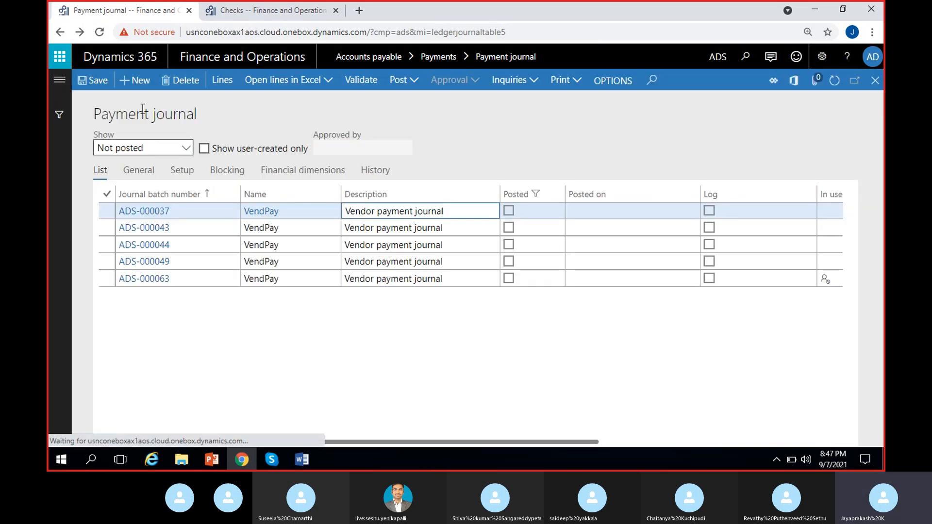
Create a new payment journal named VendPay and open its lines.
{"action": "left_click", "coordinate": [137, 80]}
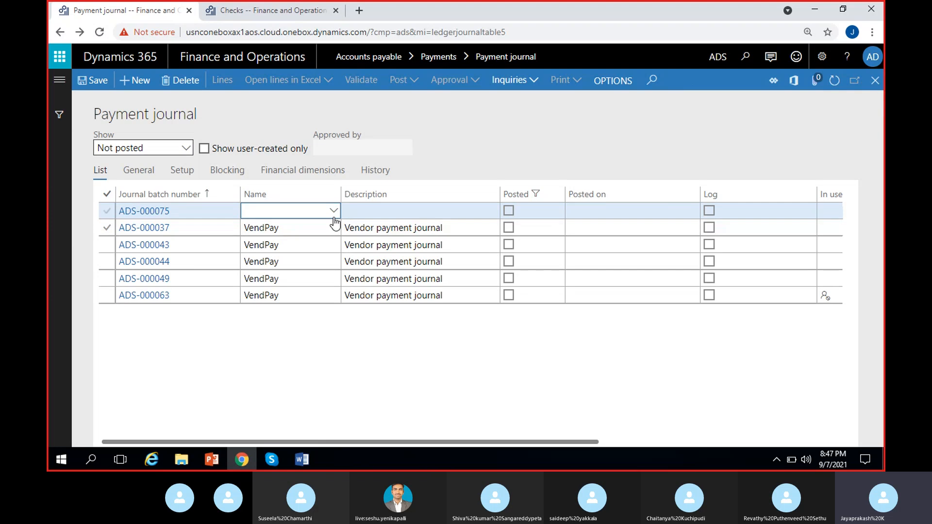
{"action": "left_click", "coordinate": [333, 210]}
{"action": "left_click", "coordinate": [262, 245]}
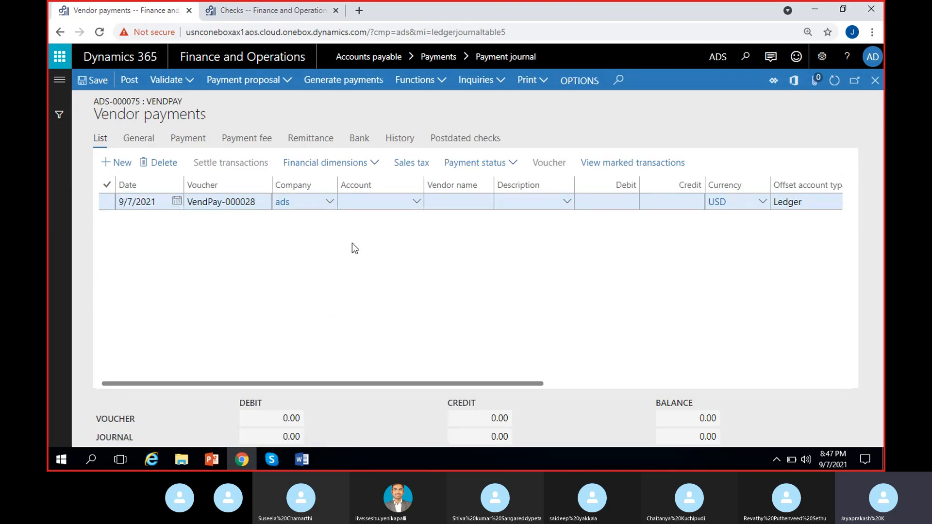
Enter a payment line for vendor account Vend-000001 (Wipro) with a debit of 1,500.
{"action": "left_click", "coordinate": [389, 202]}
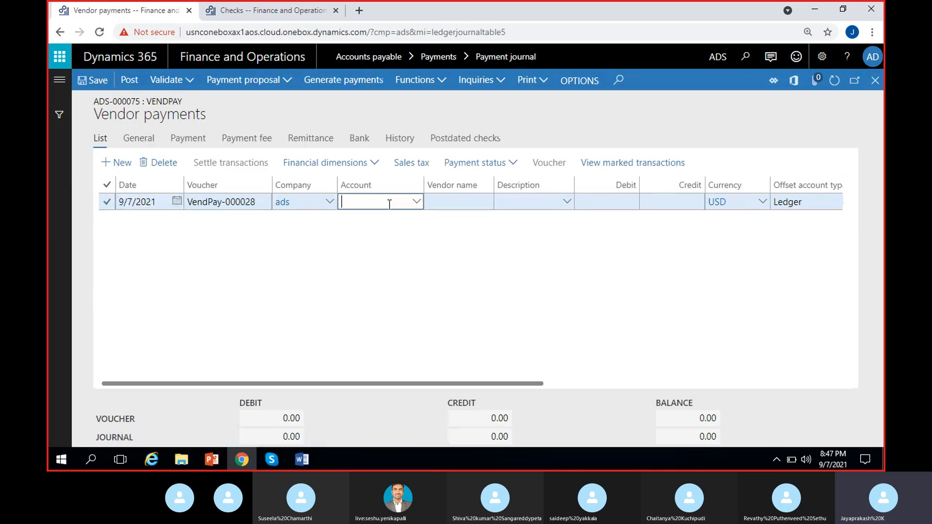
{"action": "left_click", "coordinate": [416, 203]}
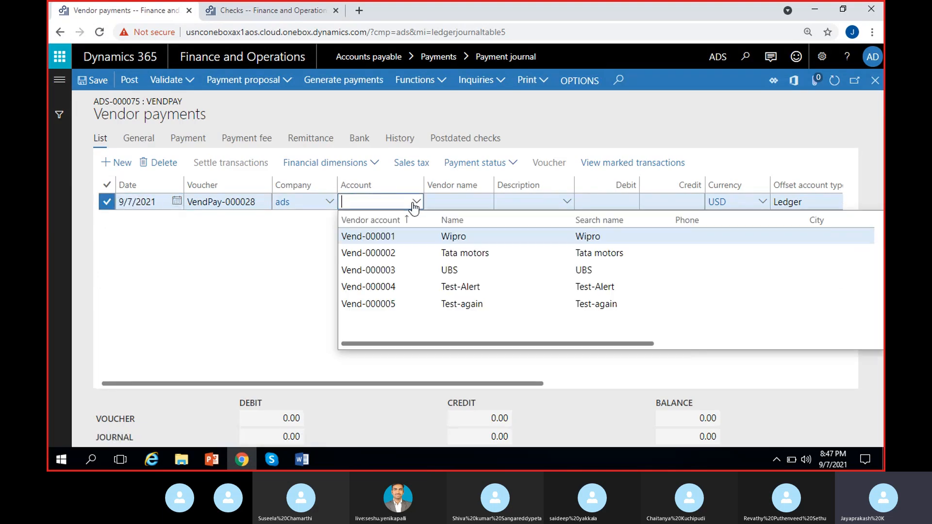
{"action": "left_click", "coordinate": [445, 238]}
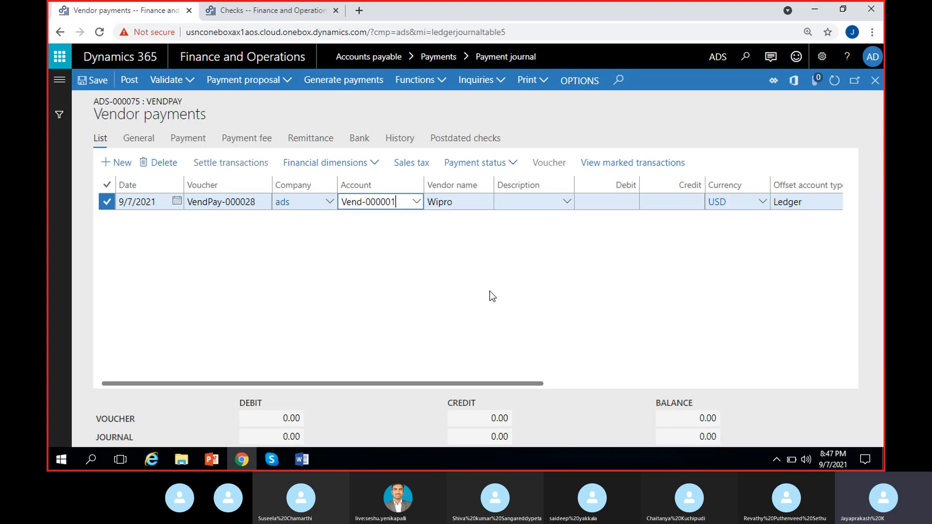
{"action": "left_click", "coordinate": [599, 201]}
{"action": "type", "text": "1"}
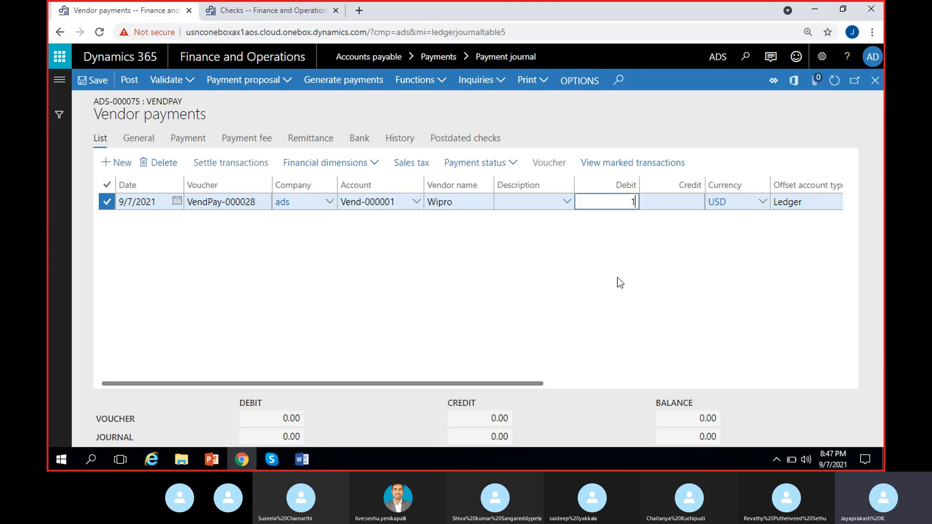
{"action": "type", "text": ",500"}
{"action": "left_click", "coordinate": [625, 294]}
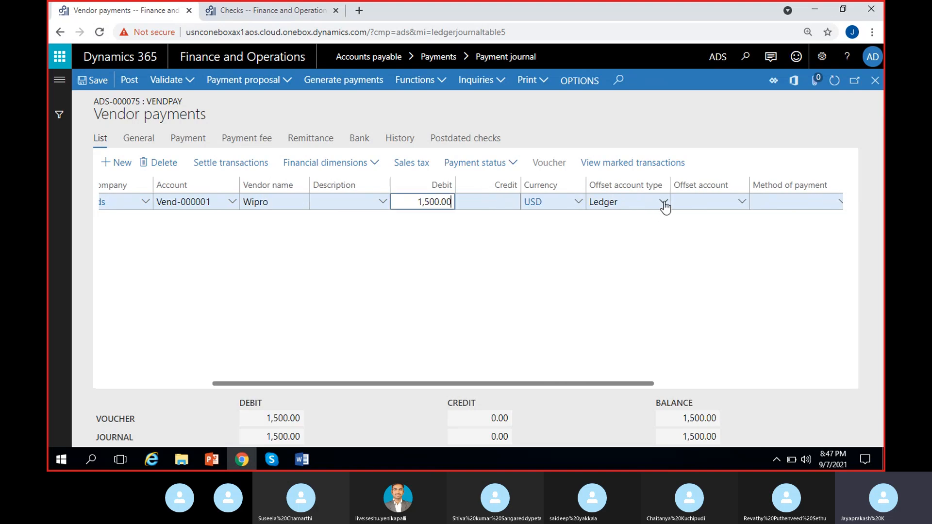
Set the line's offset account type to Bank, offset account ICICI-12, and method of payment Check.
{"action": "left_click", "coordinate": [664, 202]}
{"action": "left_click", "coordinate": [608, 295]}
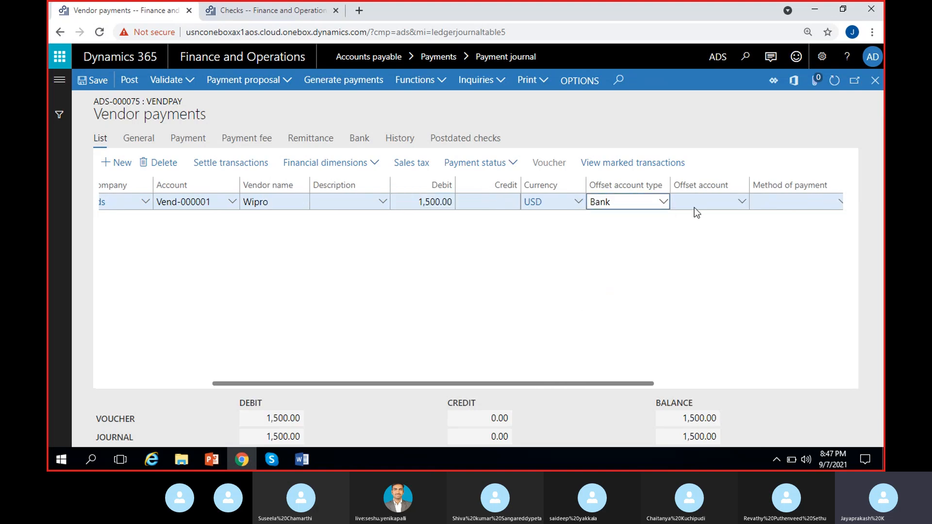
{"action": "left_click", "coordinate": [741, 202]}
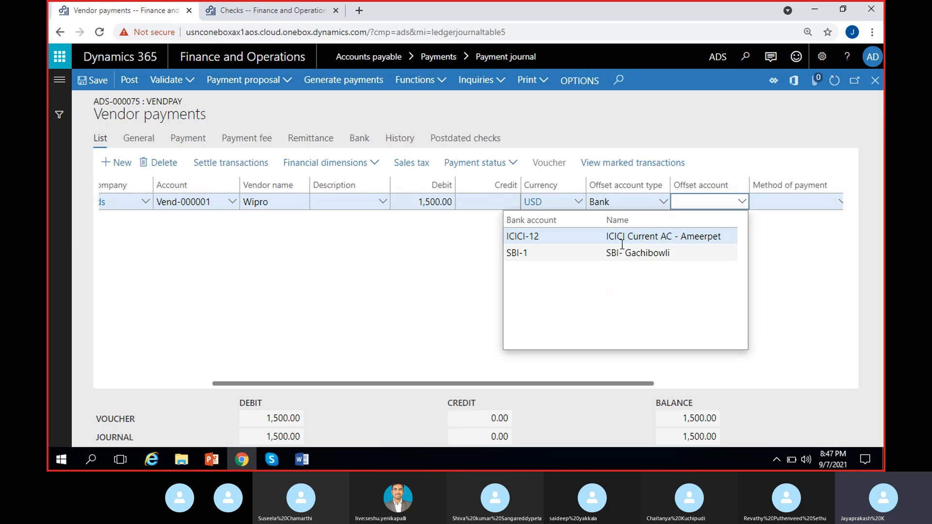
{"action": "left_click", "coordinate": [622, 242]}
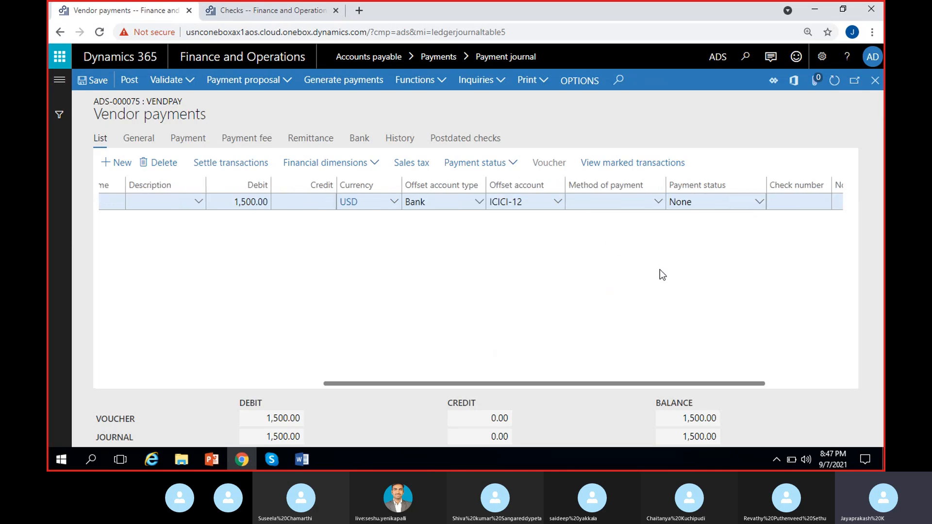
{"action": "left_click", "coordinate": [657, 203]}
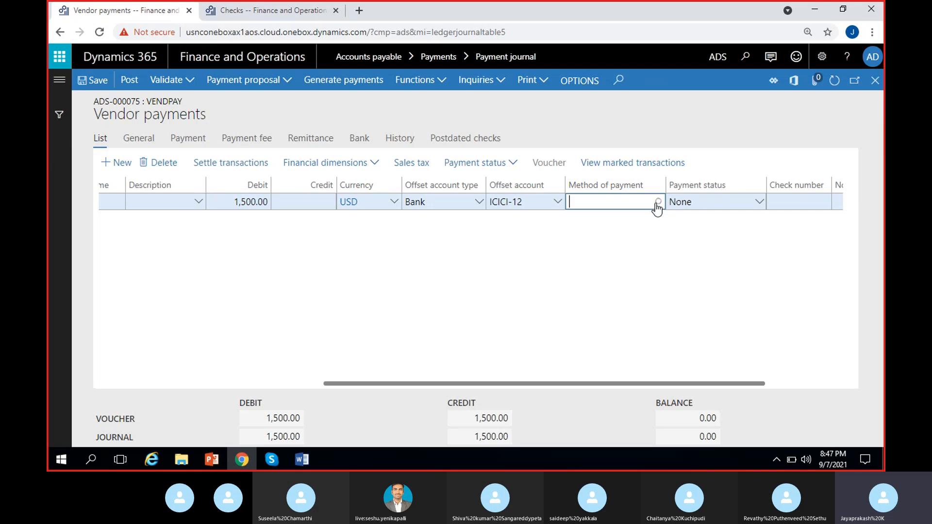
{"action": "left_click", "coordinate": [657, 205]}
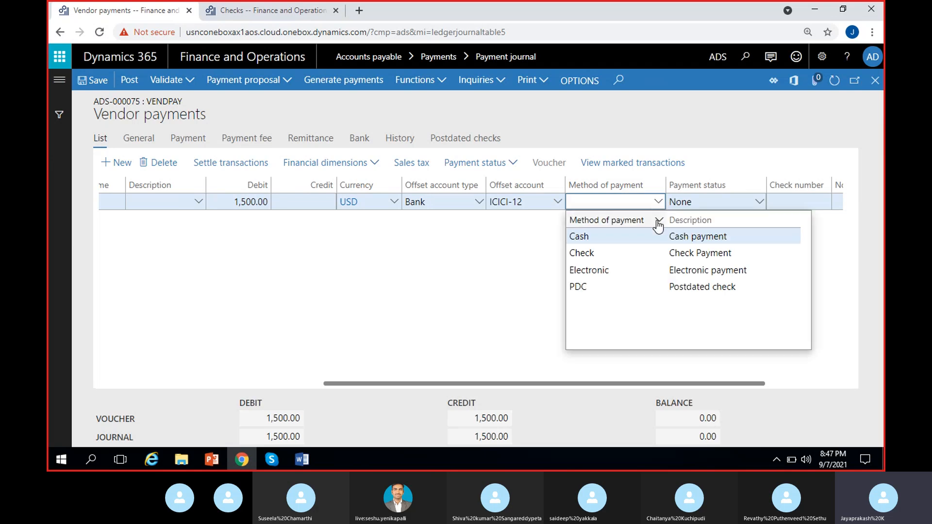
{"action": "left_click", "coordinate": [602, 252]}
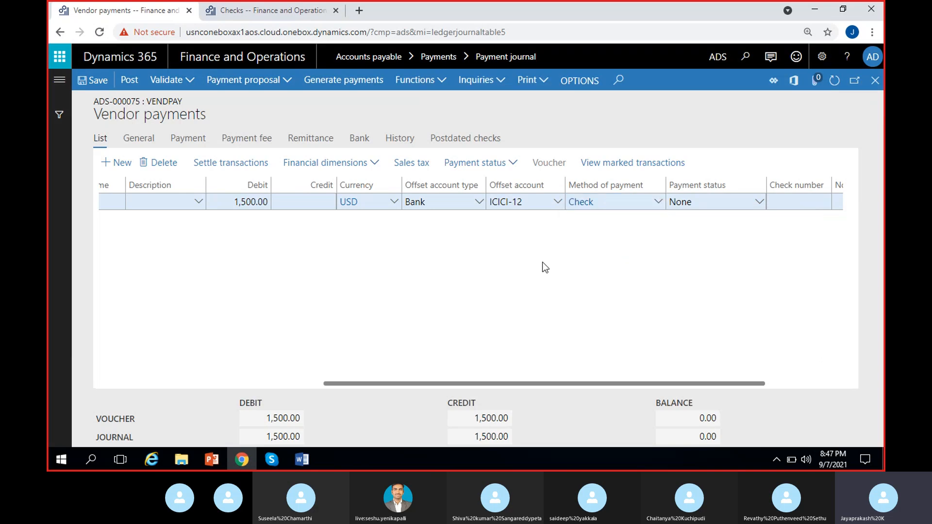
Generate payments using the Check export format from bank account ICICI-12.
{"action": "scroll", "coordinate": [282, 285], "scroll_direction": "left", "scroll_amount": 2}
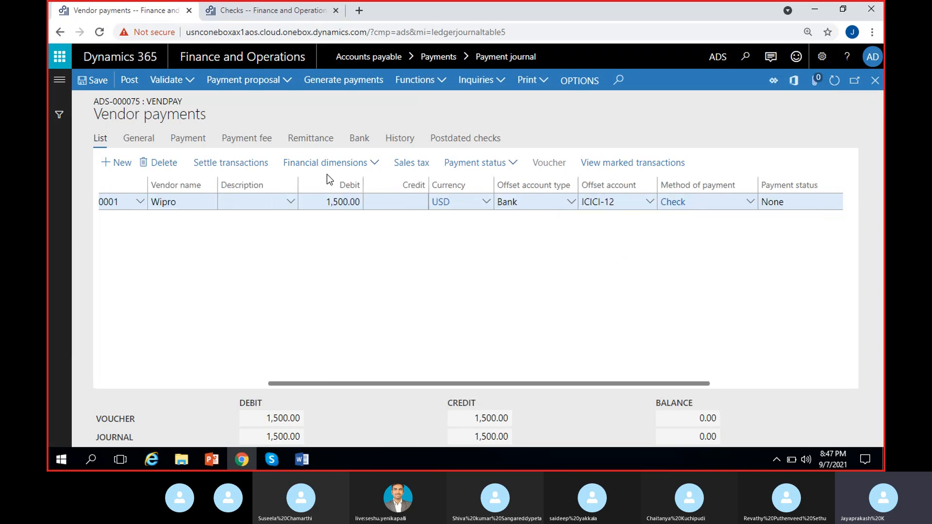
{"action": "left_click", "coordinate": [344, 82]}
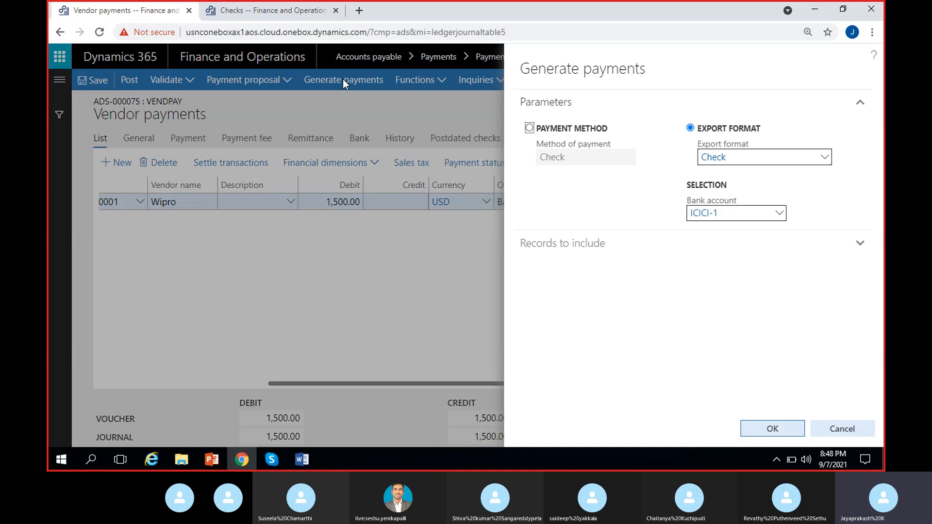
{"action": "left_click", "coordinate": [780, 214]}
{"action": "left_click", "coordinate": [611, 249]}
{"action": "left_click", "coordinate": [747, 429]}
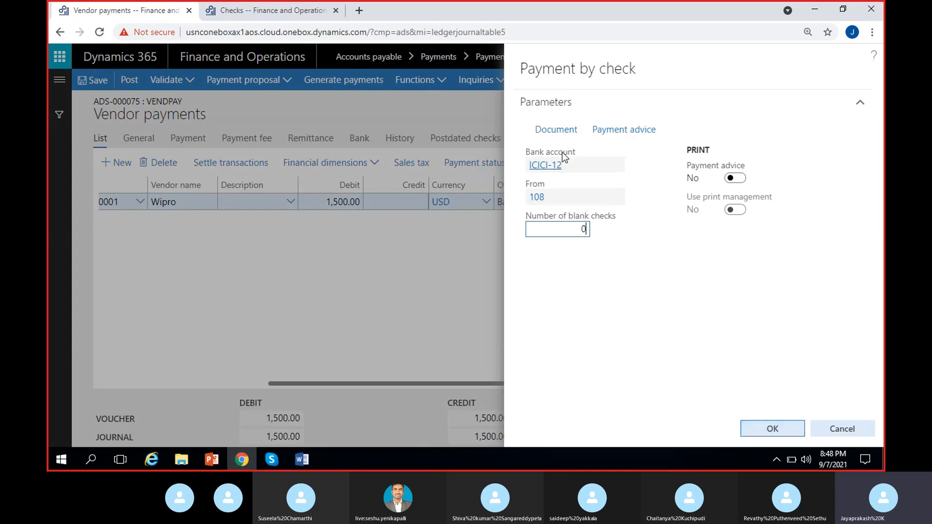
Set the check document's print destination to Screen and confirm the payment by check.
{"action": "left_click", "coordinate": [561, 199]}
{"action": "left_click", "coordinate": [623, 269]}
{"action": "left_click", "coordinate": [558, 130]}
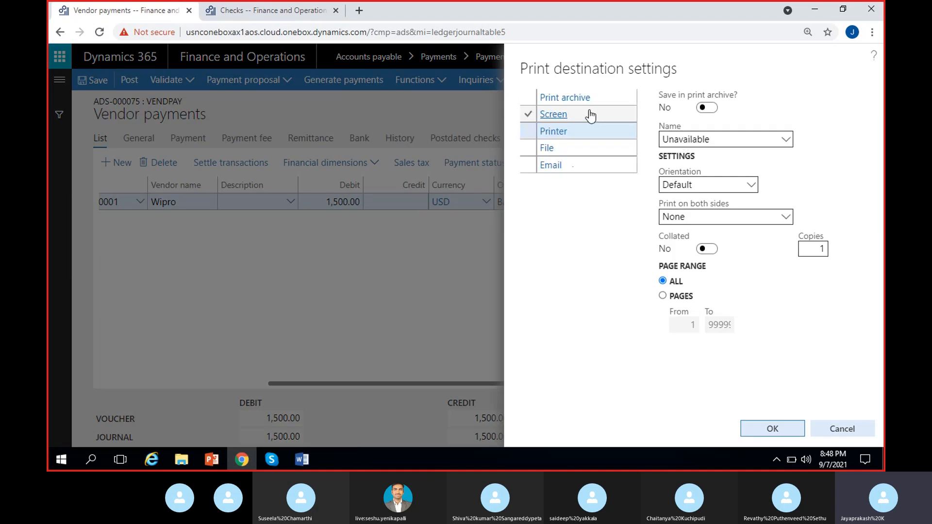
{"action": "left_click", "coordinate": [591, 116]}
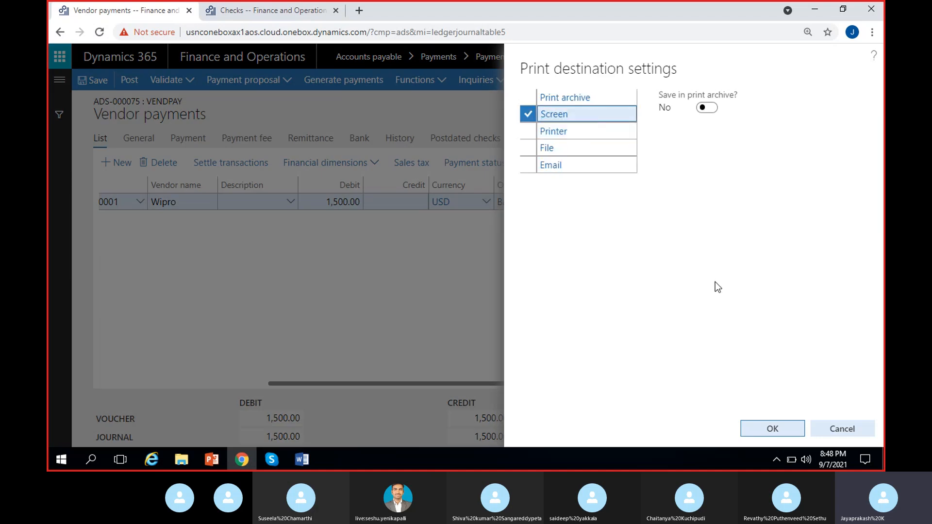
{"action": "left_click", "coordinate": [767, 429]}
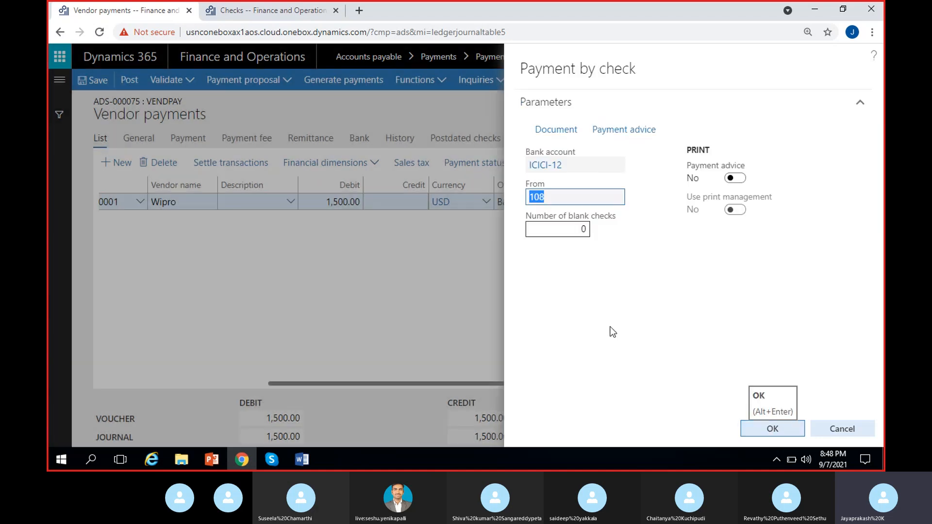
{"action": "left_click", "coordinate": [756, 428]}
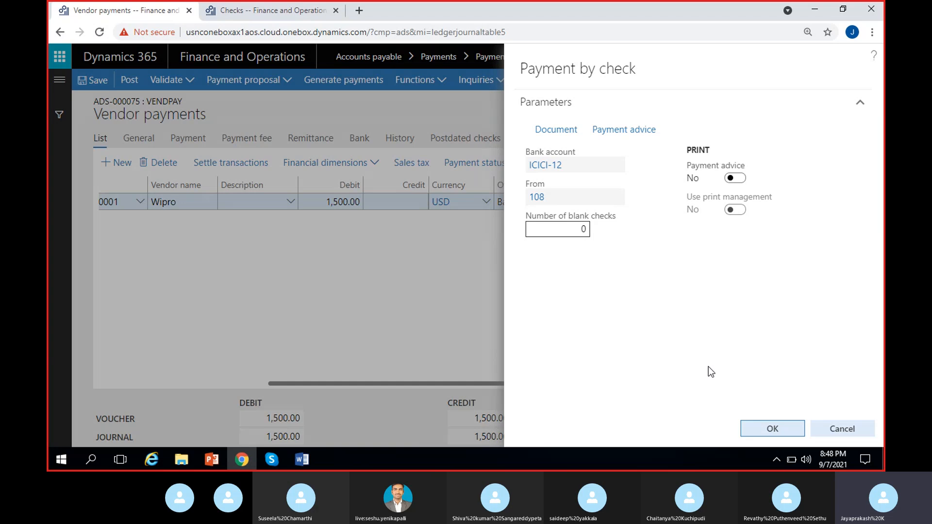
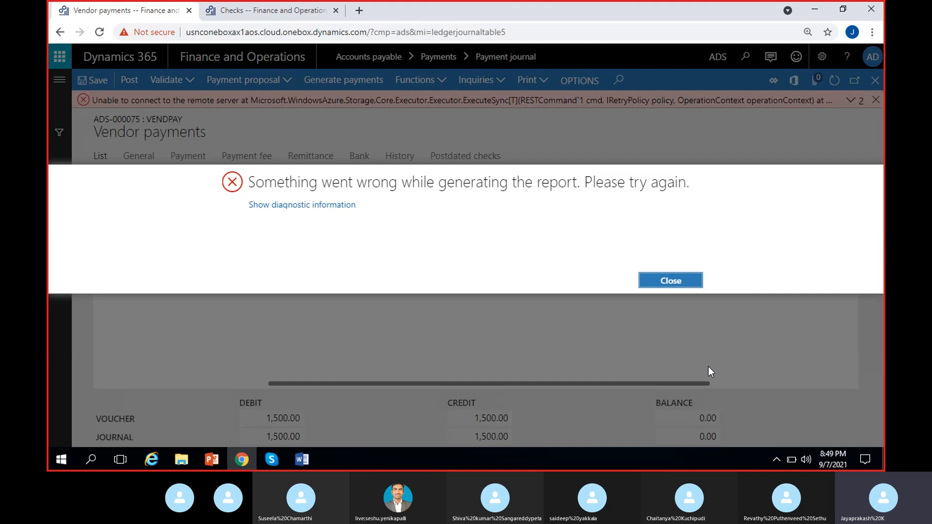
Dismiss the report error and message bar, then close the vendor payments journal lines.
{"action": "left_click", "coordinate": [677, 284]}
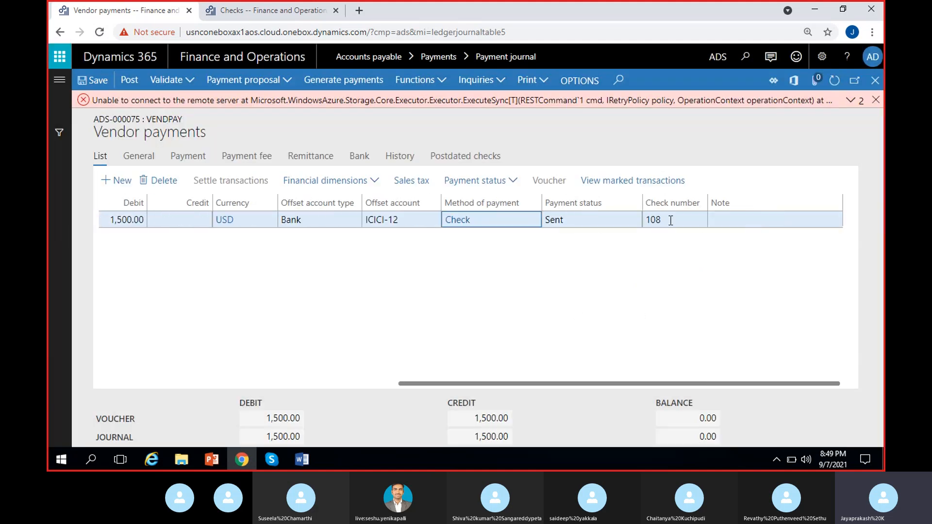
{"action": "left_click", "coordinate": [875, 100]}
{"action": "left_click", "coordinate": [677, 202]}
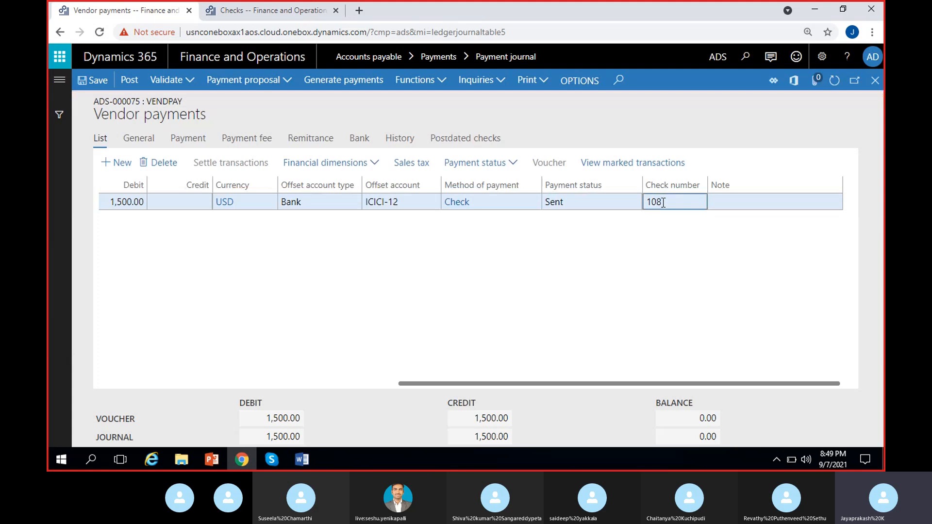
{"action": "left_click", "coordinate": [530, 277]}
{"action": "left_click", "coordinate": [875, 80]}
Switch the legal entity to USMF.
{"action": "left_click", "coordinate": [717, 57]}
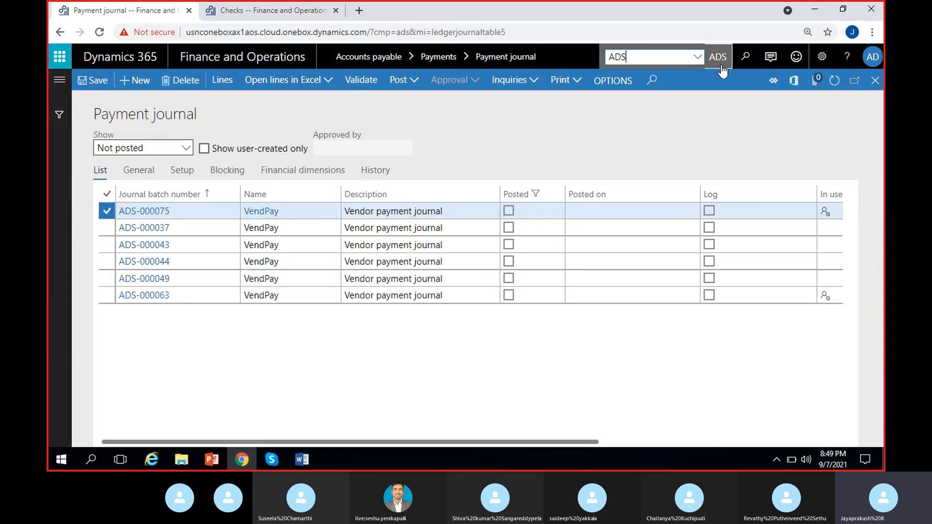
{"action": "key", "text": "BackSpace"}
{"action": "type", "text": "USMF"}
{"action": "key", "text": "Return"}
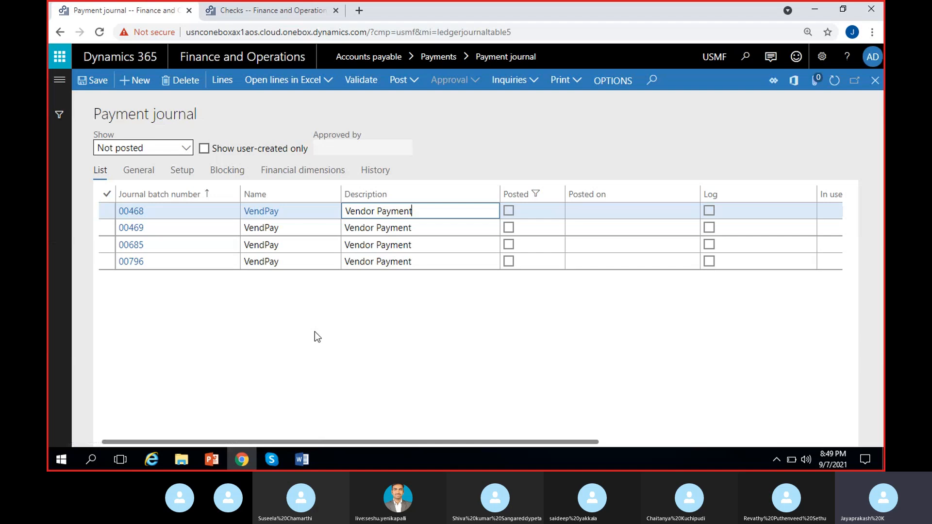
Create a new payment journal with the VendPay name and open its lines.
{"action": "left_click", "coordinate": [135, 80]}
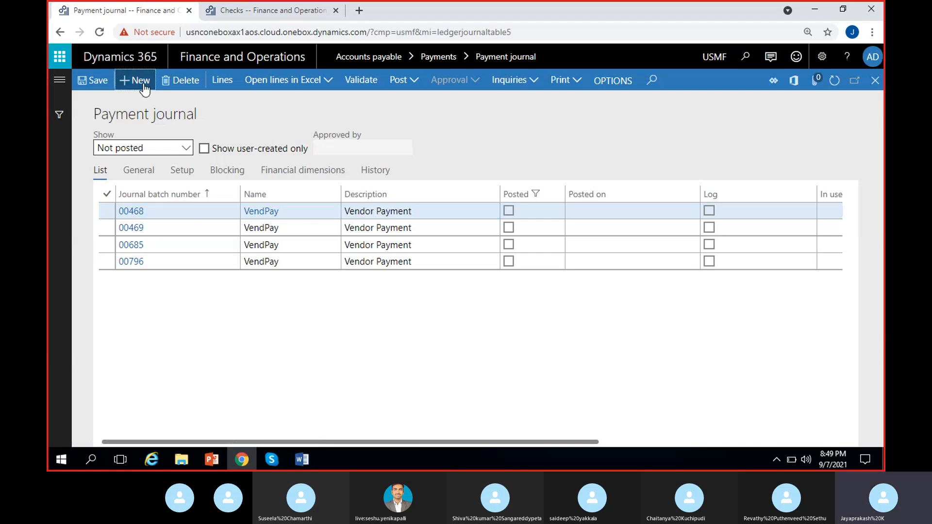
{"action": "left_click", "coordinate": [334, 211]}
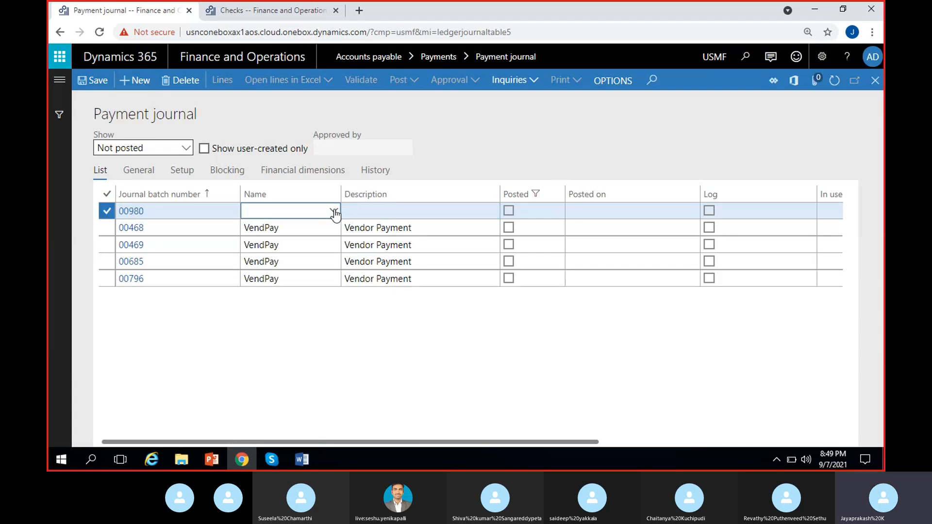
{"action": "left_click", "coordinate": [298, 247]}
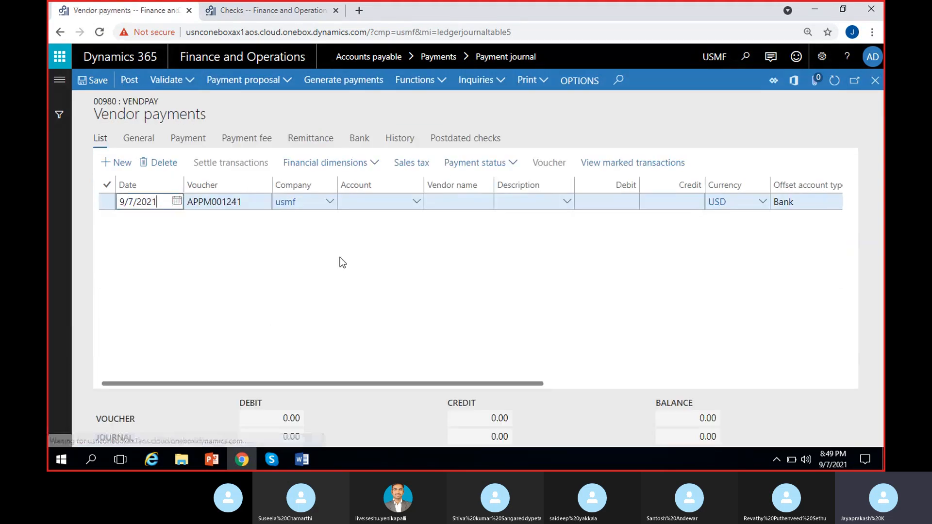
Enter a payment line for vendor account 1001 with a debit of 1,500.
{"action": "left_click", "coordinate": [378, 203]}
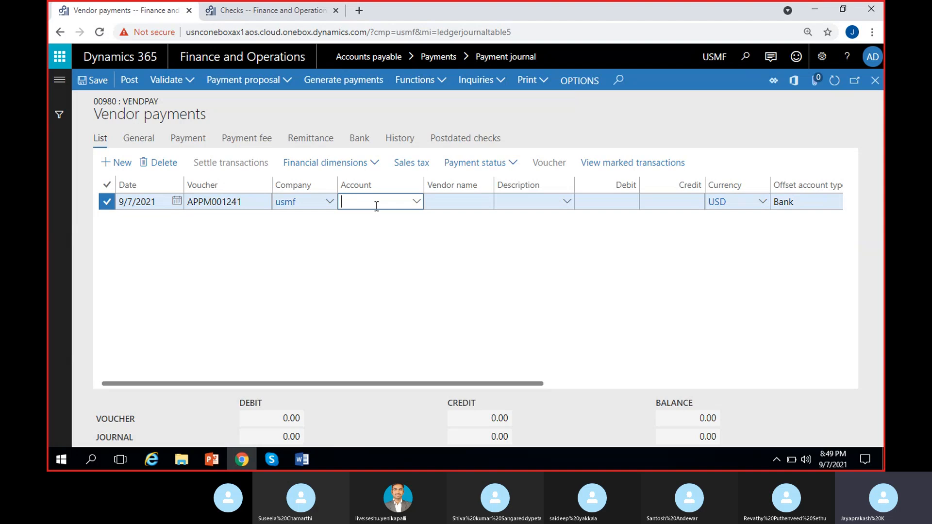
{"action": "left_click", "coordinate": [416, 203]}
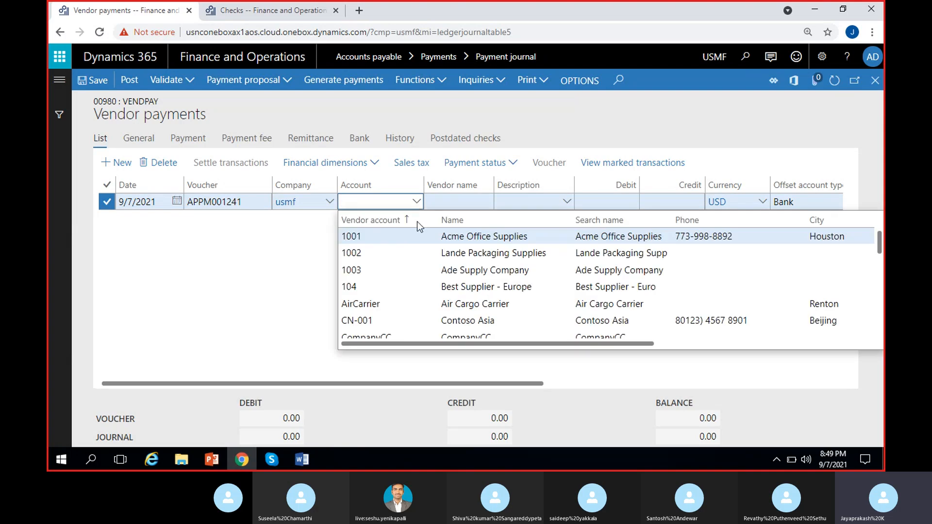
{"action": "left_click", "coordinate": [456, 239]}
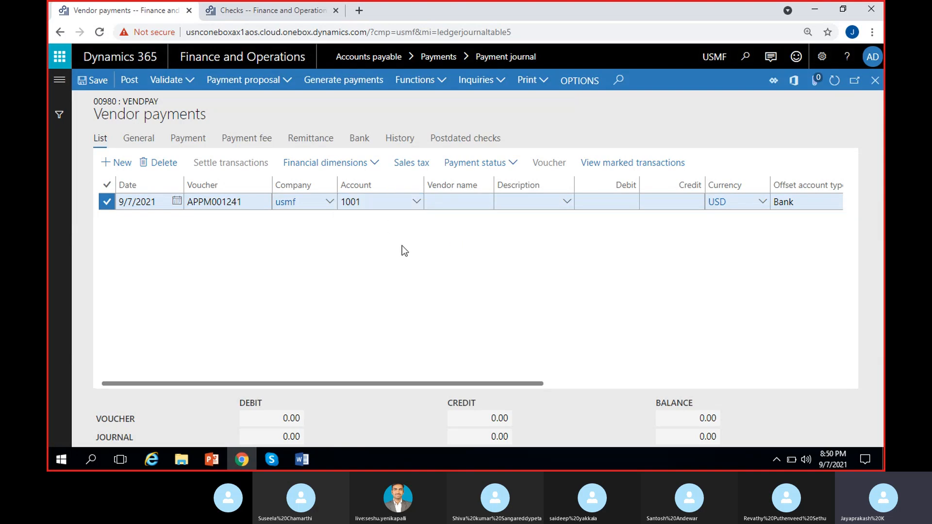
{"action": "left_click", "coordinate": [610, 204]}
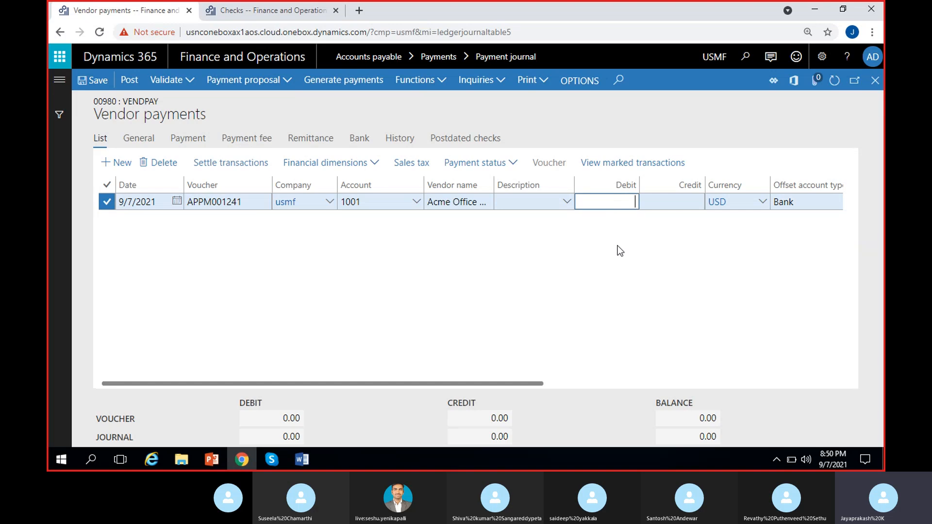
{"action": "type", "text": "1,500"}
{"action": "key", "text": "Tab"}
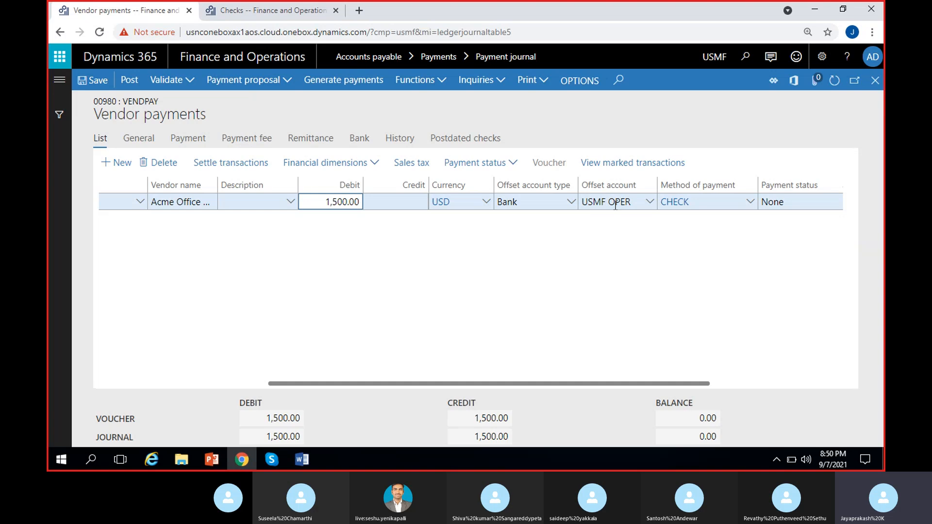
Generate check payments from bank account USMF OPER with the check document printed to Screen.
{"action": "left_click", "coordinate": [602, 238]}
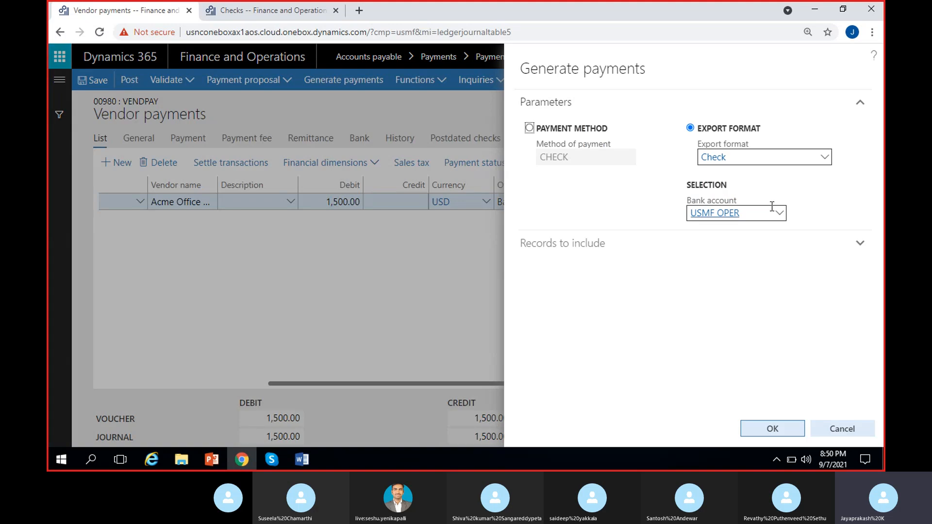
{"action": "left_click", "coordinate": [761, 430]}
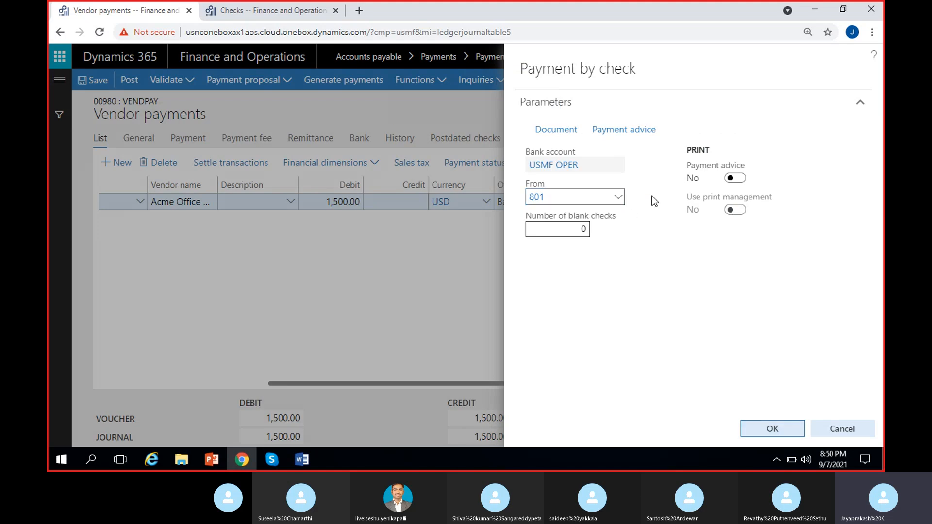
{"action": "left_click", "coordinate": [558, 130]}
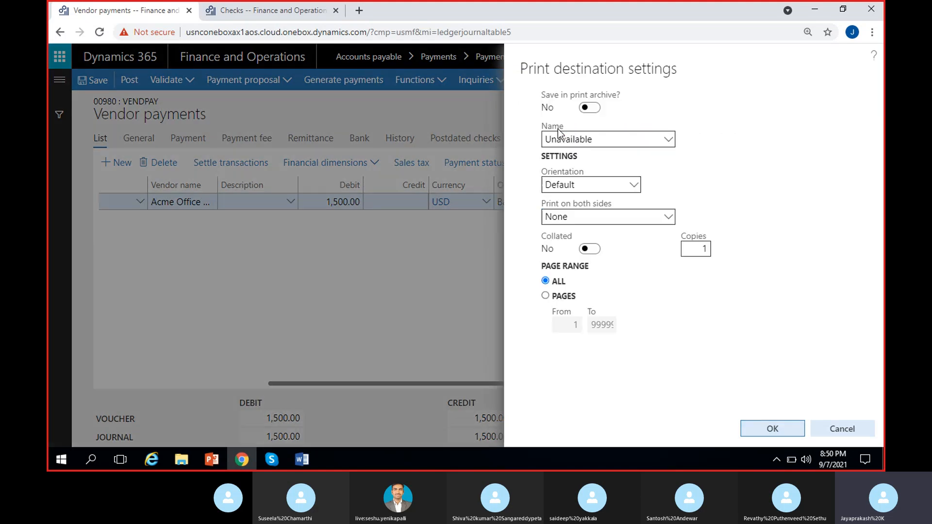
{"action": "left_click", "coordinate": [584, 116]}
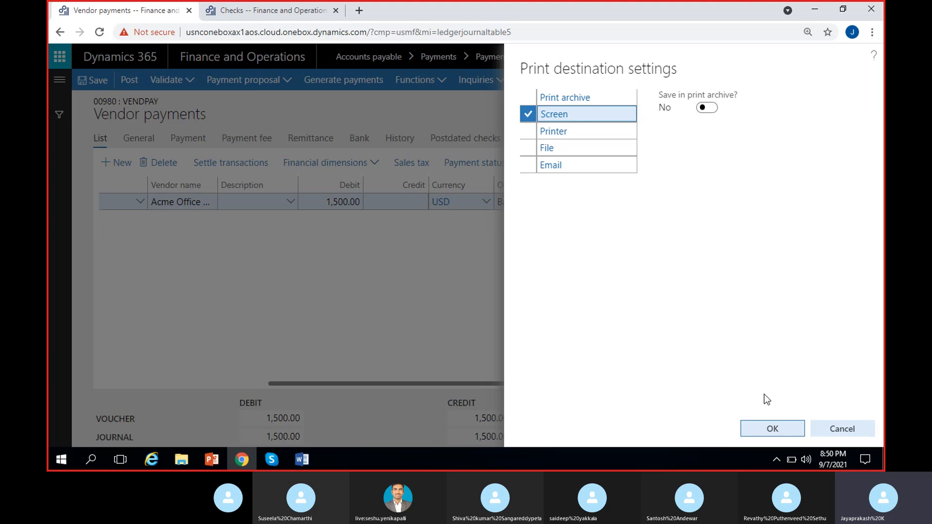
{"action": "left_click", "coordinate": [762, 430]}
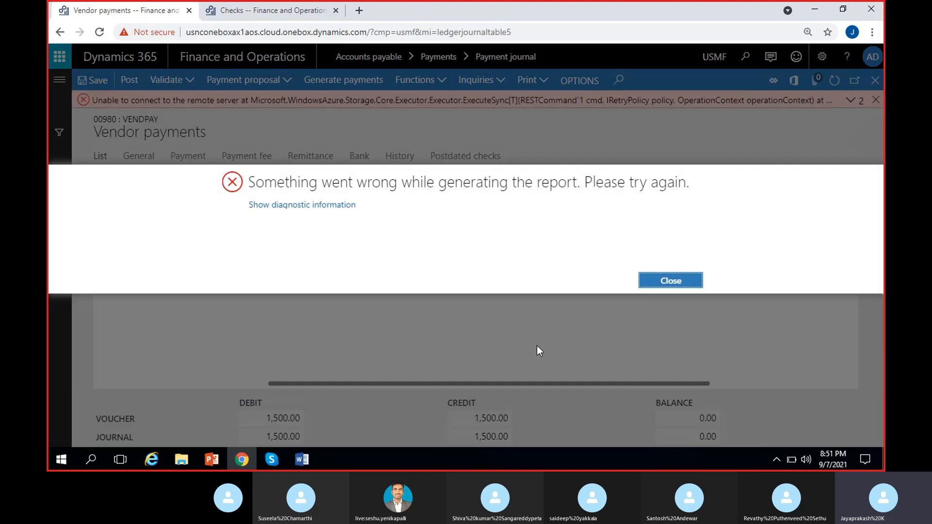
Close the report error and message bar, and review the payment line's columns.
{"action": "left_click", "coordinate": [662, 280]}
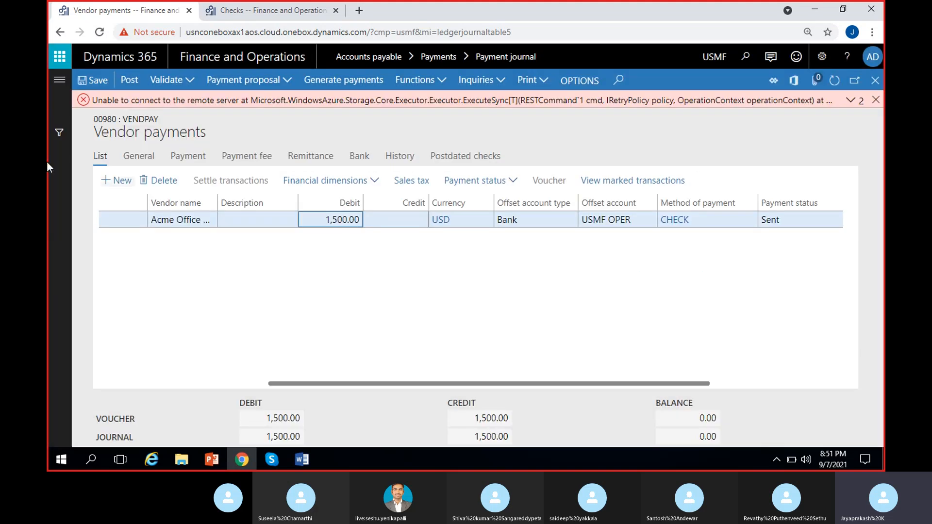
{"action": "left_click", "coordinate": [850, 100]}
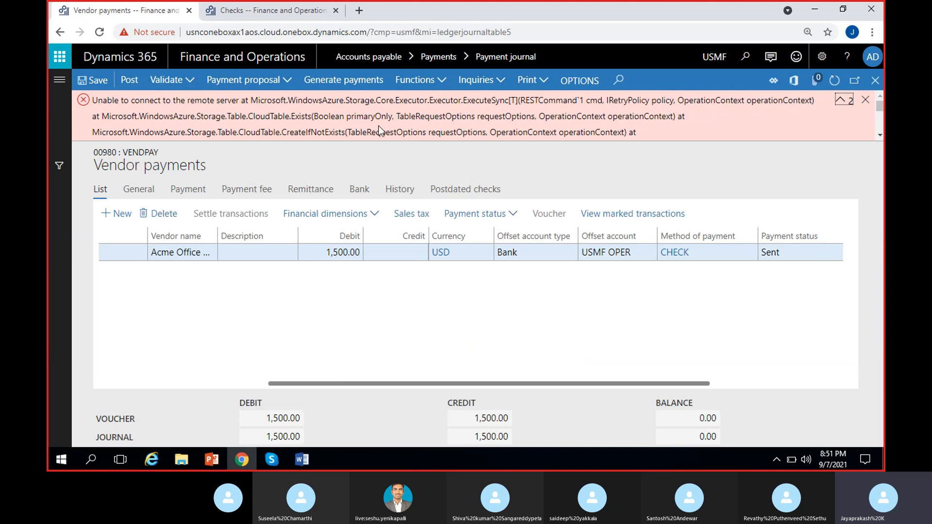
{"action": "left_click", "coordinate": [863, 108]}
{"action": "left_click", "coordinate": [864, 103]}
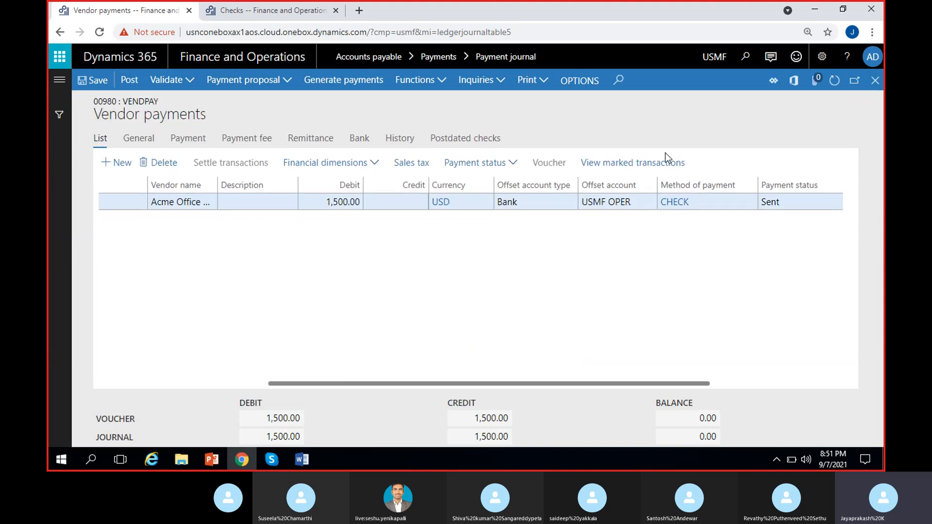
{"action": "scroll", "coordinate": [340, 265], "scroll_direction": "left", "scroll_amount": 5}
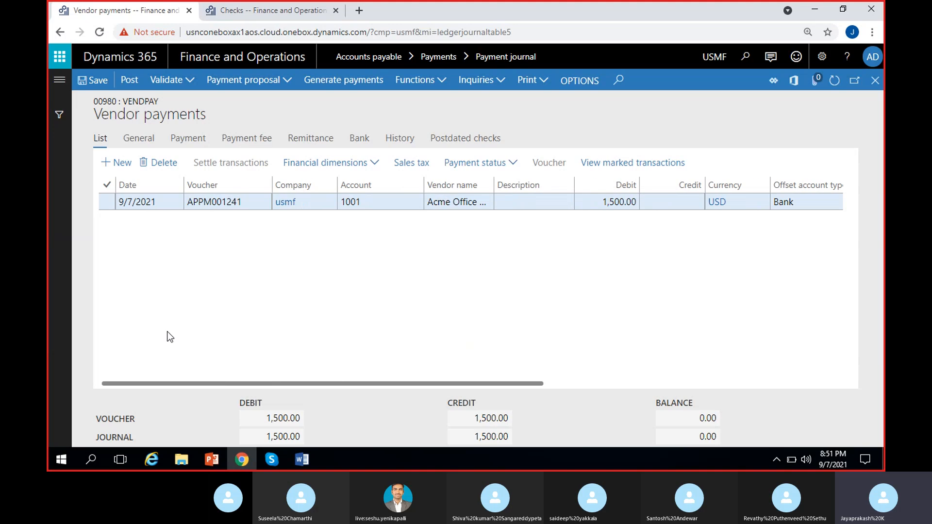
{"action": "scroll", "coordinate": [262, 333], "scroll_direction": "right", "scroll_amount": 5}
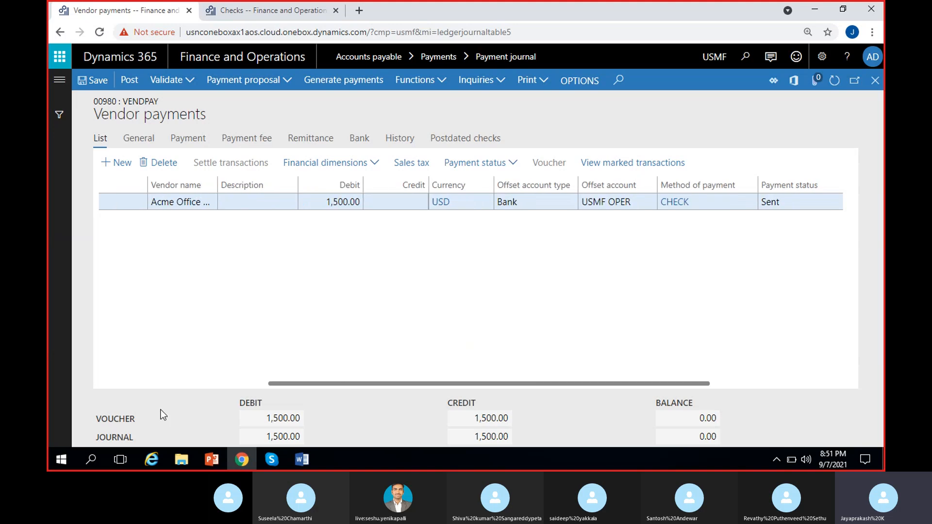
Open the Cheque_US_Report (30) file from the Downloads folder.
{"action": "left_click", "coordinate": [174, 461]}
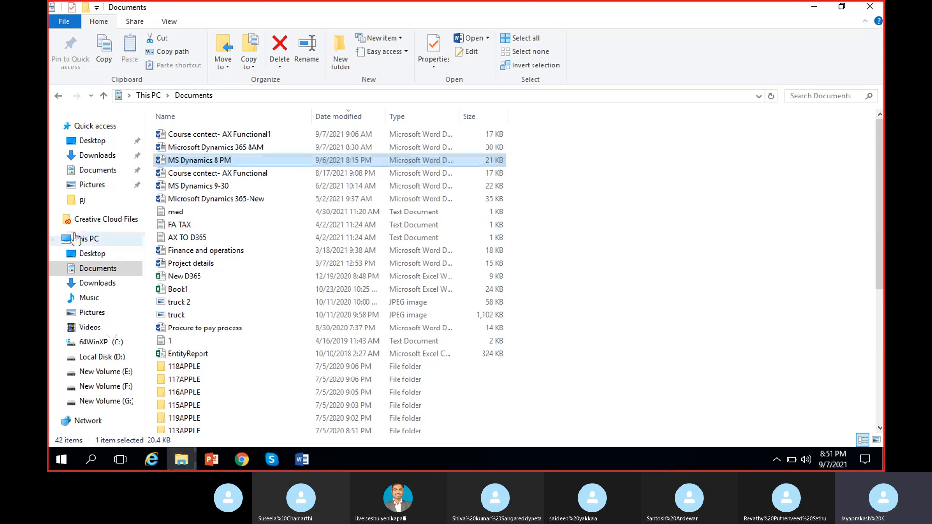
{"action": "left_click", "coordinate": [97, 158]}
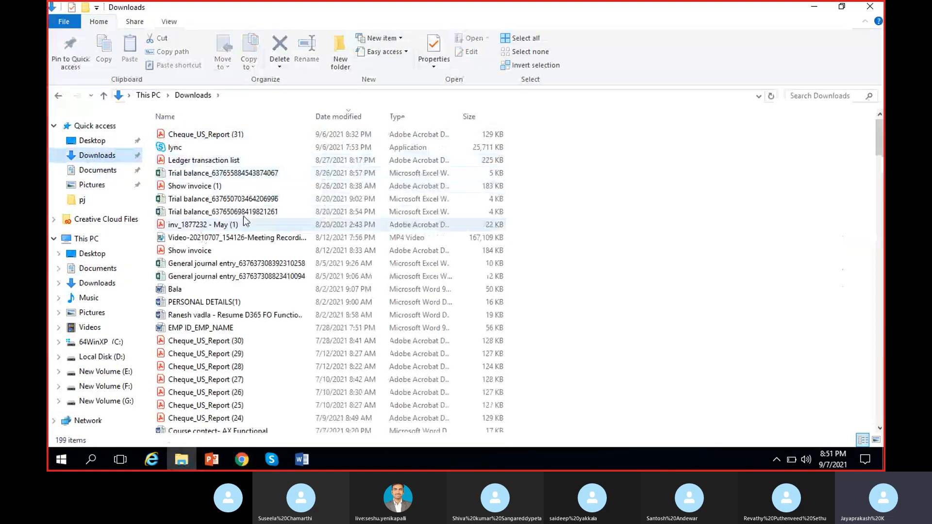
{"action": "scroll", "coordinate": [237, 335], "scroll_direction": "down", "scroll_amount": 2}
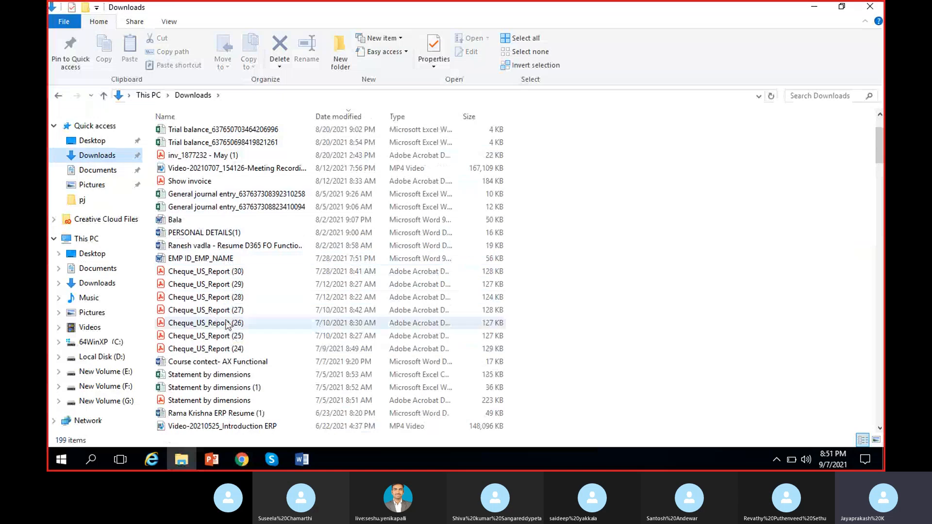
{"action": "left_click", "coordinate": [235, 275]}
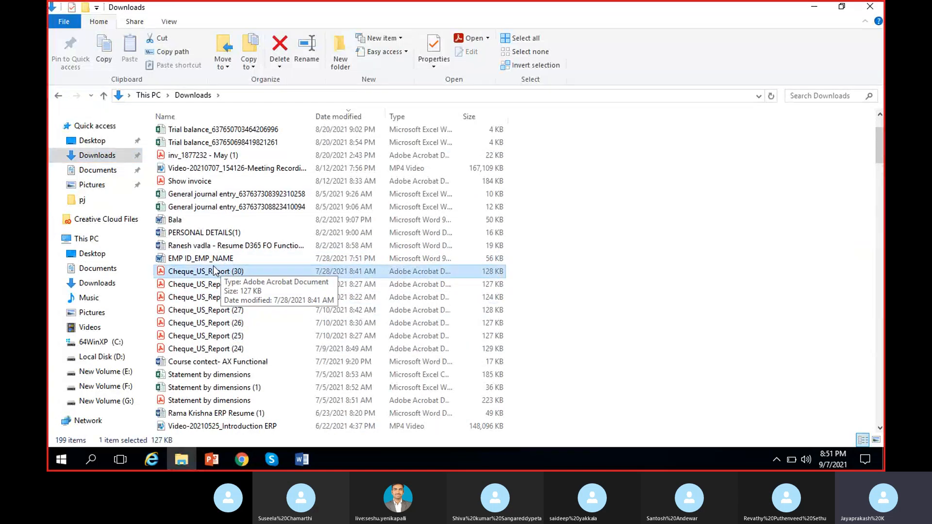
{"action": "double_click", "coordinate": [212, 274]}
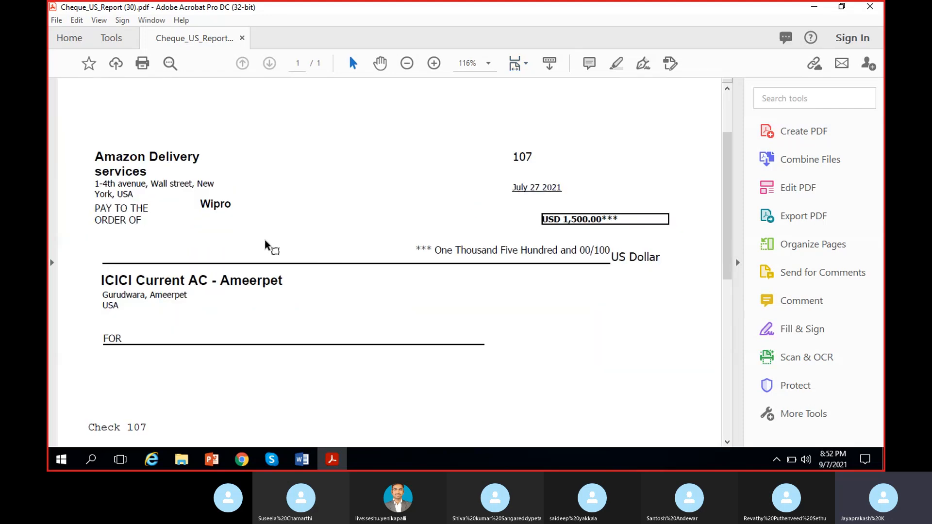
Examine the printed check's payee, number, amount and invoice details.
{"action": "left_click_drag", "start_coordinate": [94, 156], "coordinate": [148, 222]}
{"action": "left_click", "coordinate": [217, 234]}
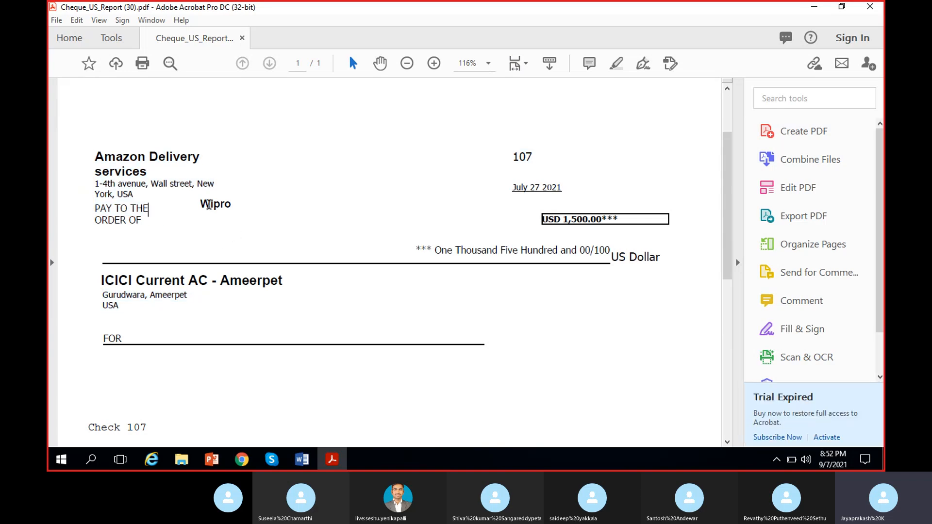
{"action": "left_click_drag", "start_coordinate": [200, 204], "coordinate": [272, 202]}
{"action": "left_click", "coordinate": [242, 208]}
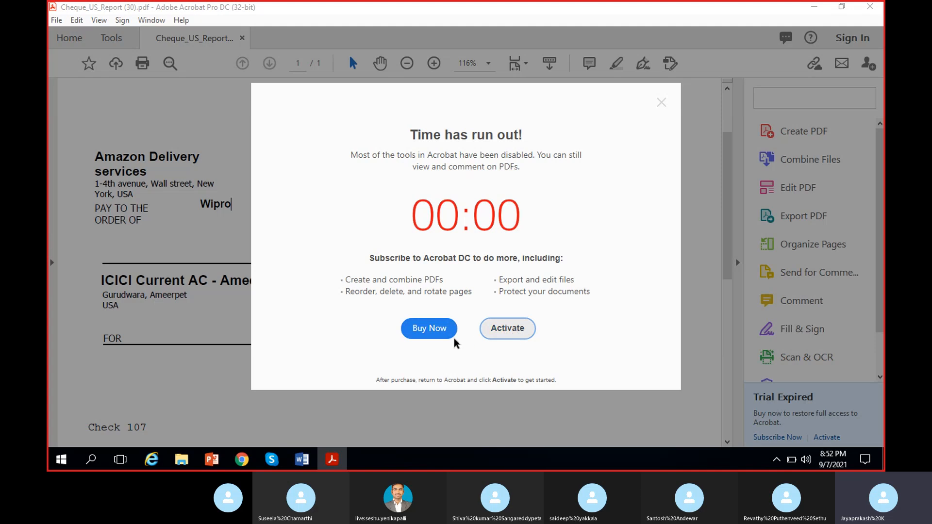
{"action": "left_click", "coordinate": [661, 102]}
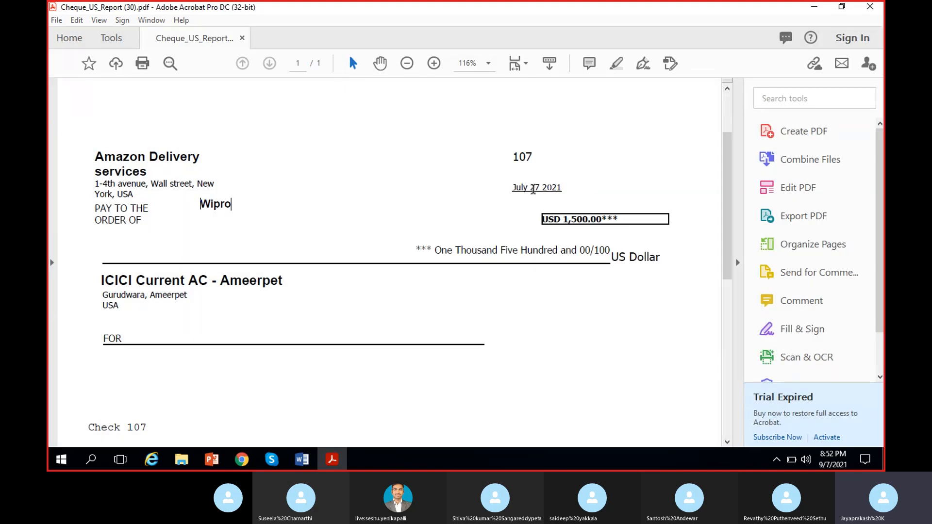
{"action": "left_click_drag", "start_coordinate": [538, 159], "coordinate": [504, 157]}
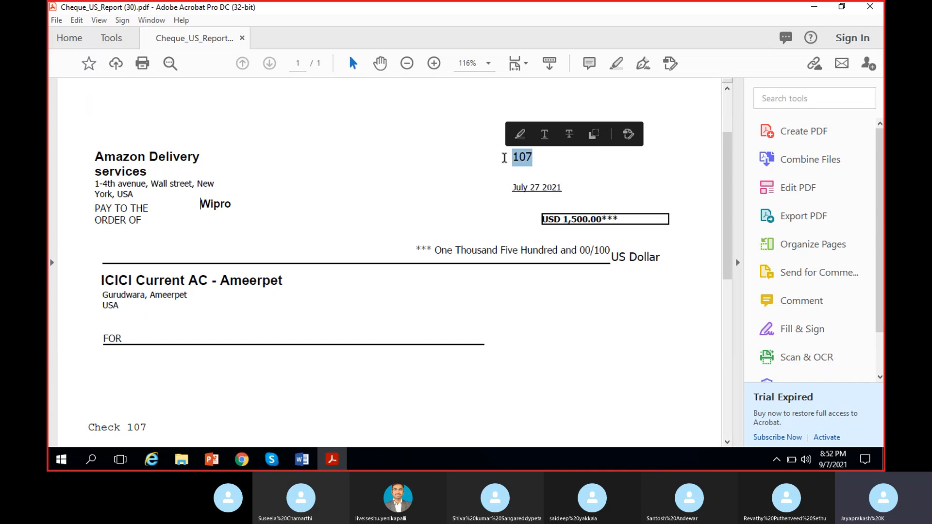
{"action": "left_click", "coordinate": [539, 232]}
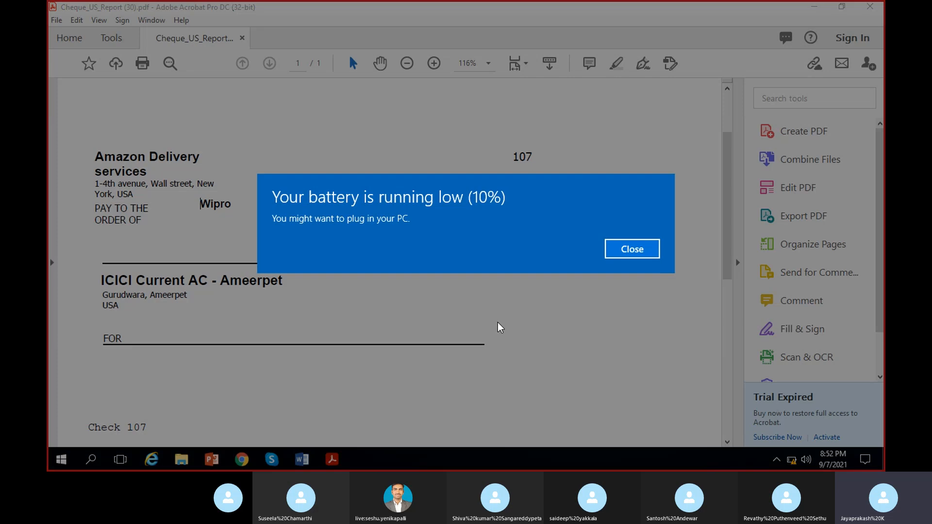
{"action": "left_click", "coordinate": [649, 249]}
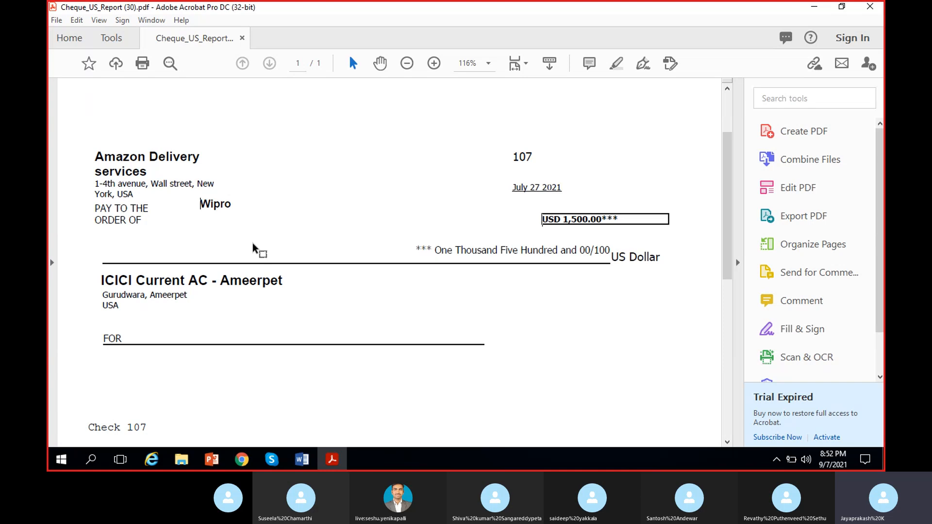
{"action": "scroll", "coordinate": [187, 291], "scroll_direction": "down", "scroll_amount": 3}
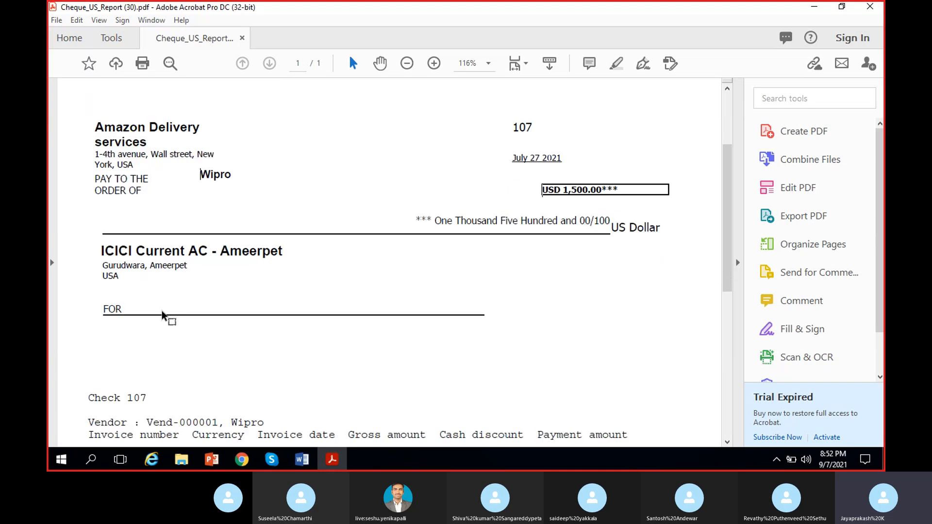
{"action": "scroll", "coordinate": [183, 314], "scroll_direction": "down", "scroll_amount": 3}
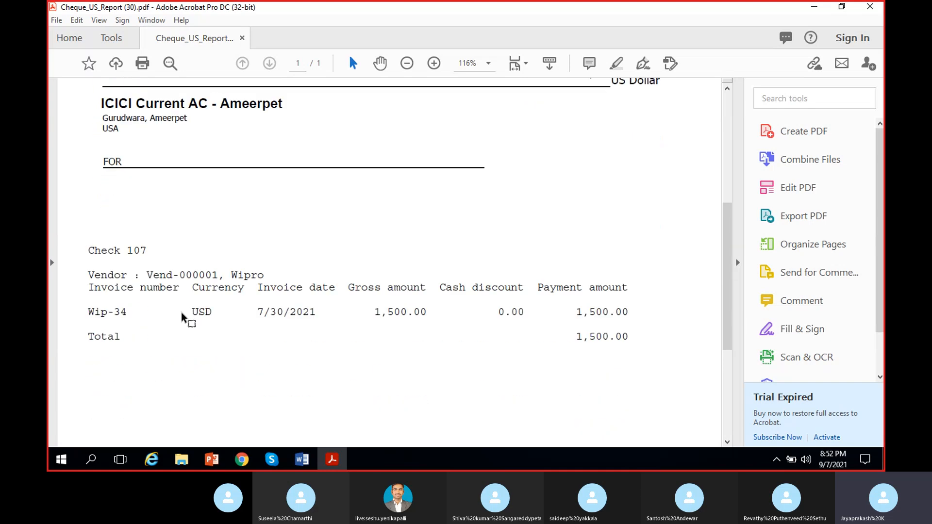
Scroll through the Cheque_US_Report (30) check and its invoice details, then close the PDF.
{"action": "scroll", "coordinate": [181, 309], "scroll_direction": "down", "scroll_amount": 2}
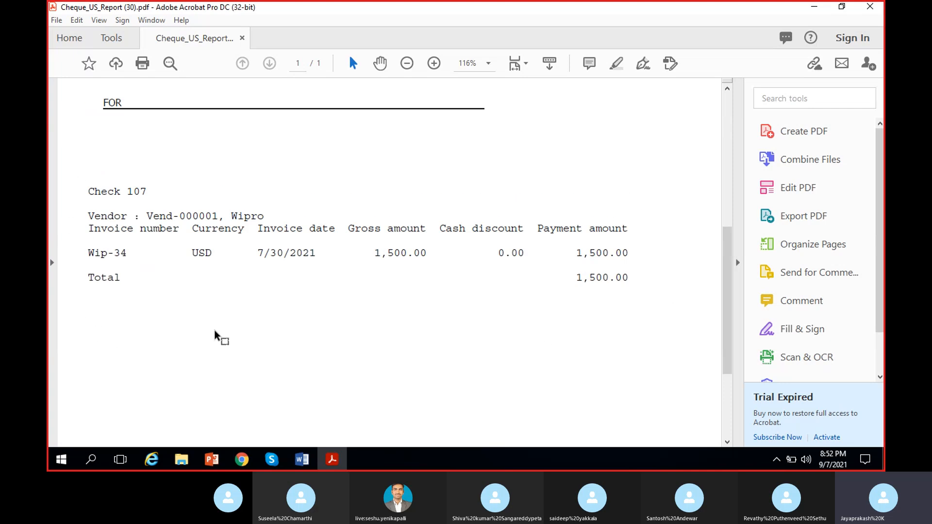
{"action": "scroll", "coordinate": [180, 229], "scroll_direction": "down", "scroll_amount": 1}
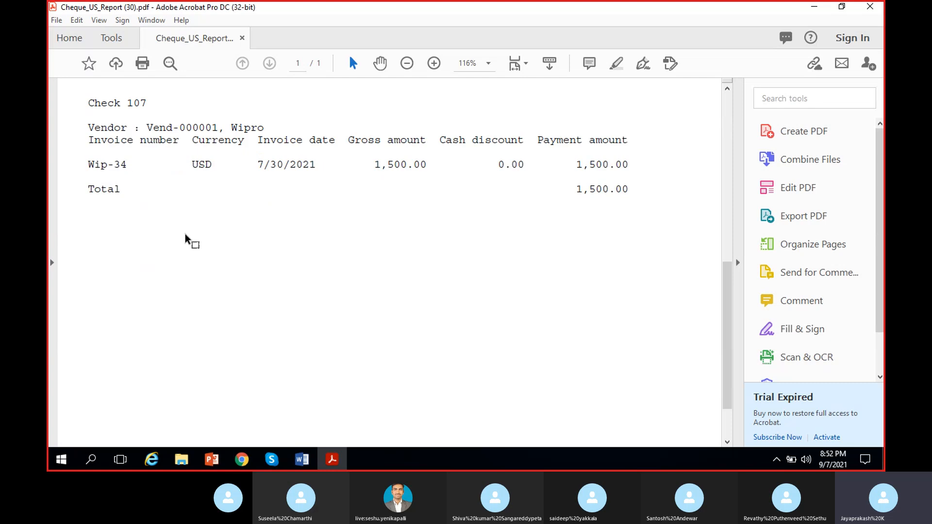
{"action": "scroll", "coordinate": [111, 184], "scroll_direction": "up", "scroll_amount": 1}
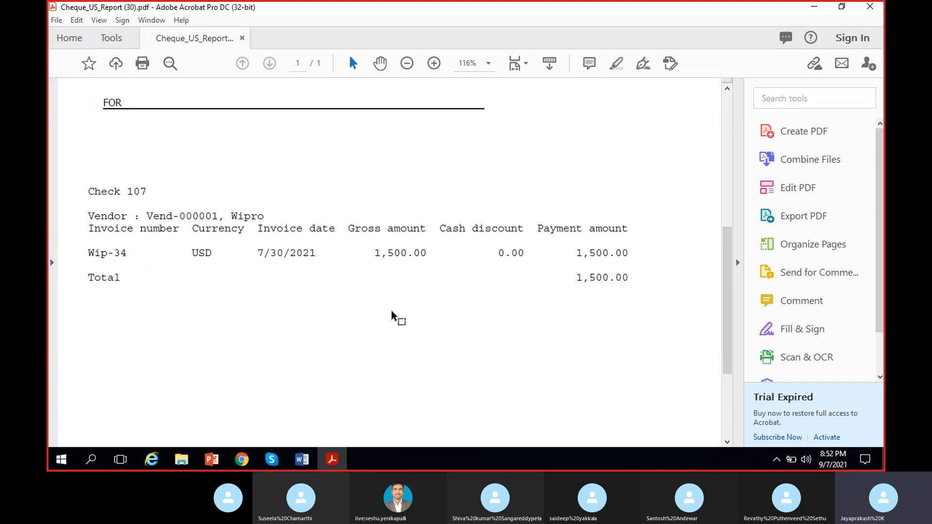
{"action": "scroll", "coordinate": [335, 326], "scroll_direction": "up", "scroll_amount": 5}
{"action": "scroll", "coordinate": [331, 330], "scroll_direction": "up", "scroll_amount": 3}
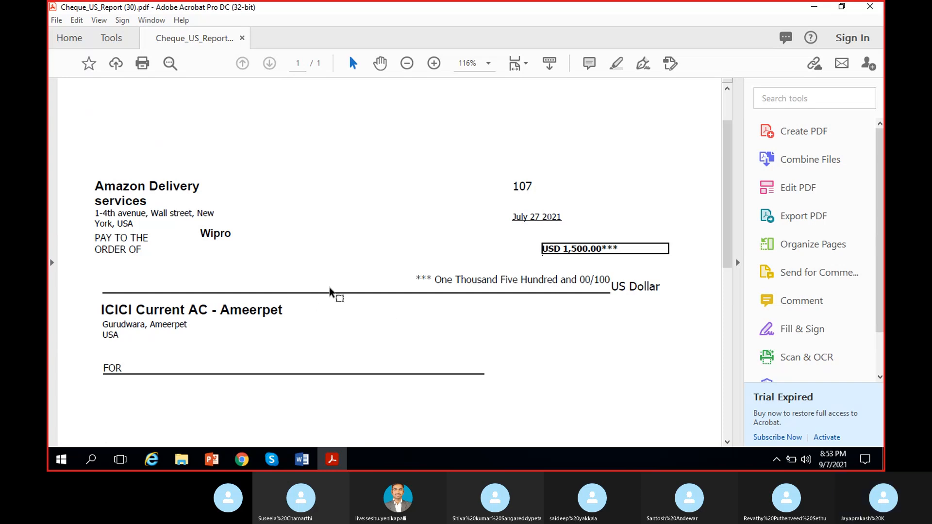
{"action": "scroll", "coordinate": [127, 344], "scroll_direction": "down", "scroll_amount": 1}
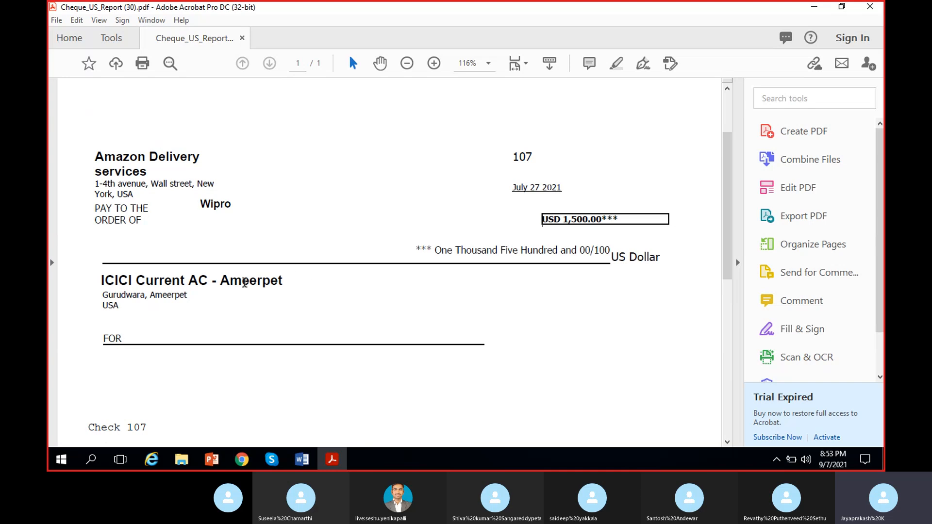
{"action": "left_click", "coordinate": [868, 7]}
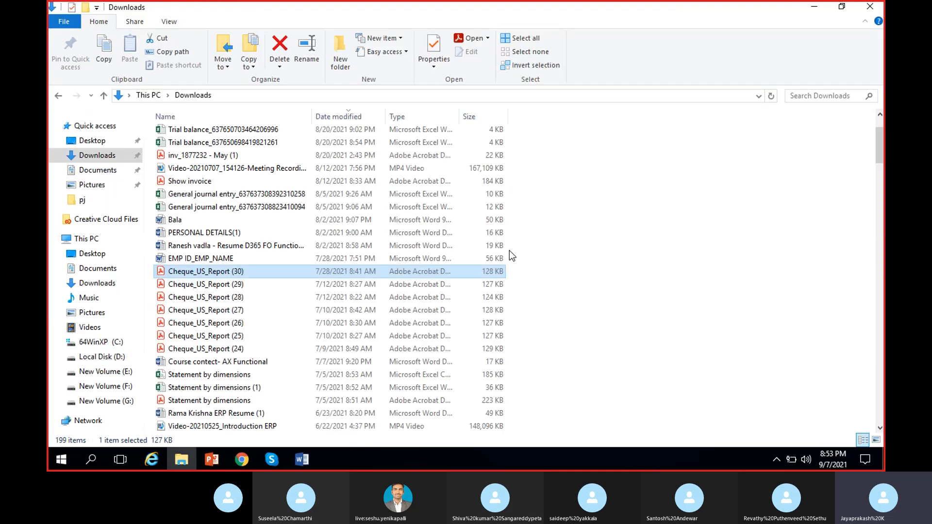
Open Cheque_US_Report (28) from Downloads and examine its payee, amount, amount in words and check number.
{"action": "left_click", "coordinate": [221, 298]}
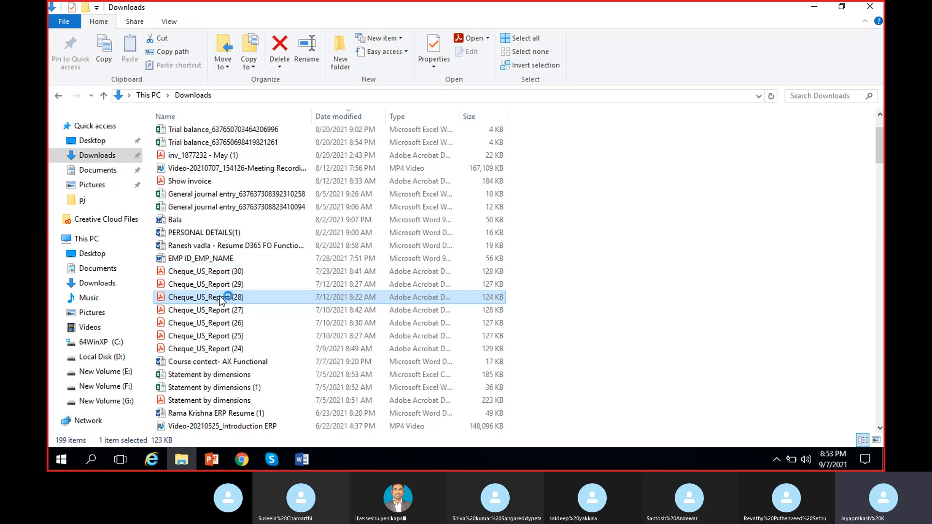
{"action": "scroll", "coordinate": [220, 298], "scroll_direction": "down", "scroll_amount": 2}
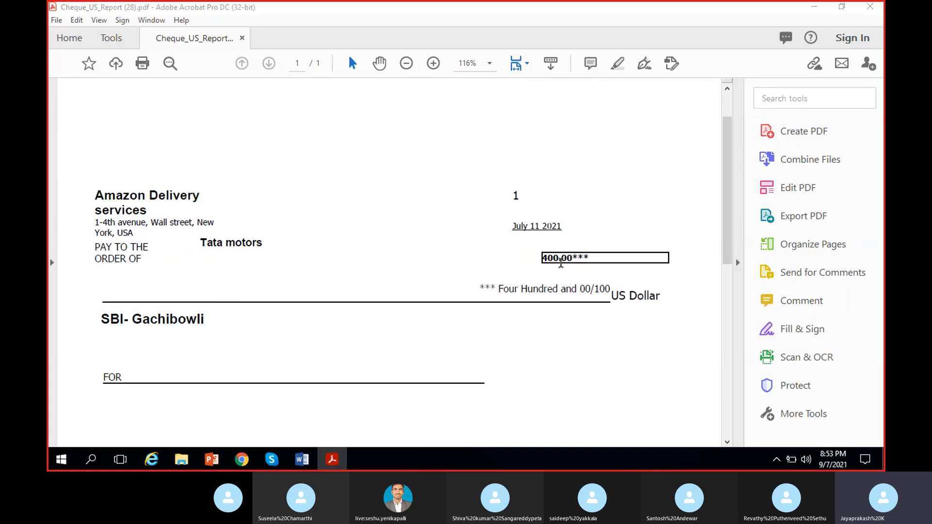
{"action": "left_click_drag", "start_coordinate": [592, 259], "coordinate": [530, 261]}
{"action": "left_click", "coordinate": [481, 325]}
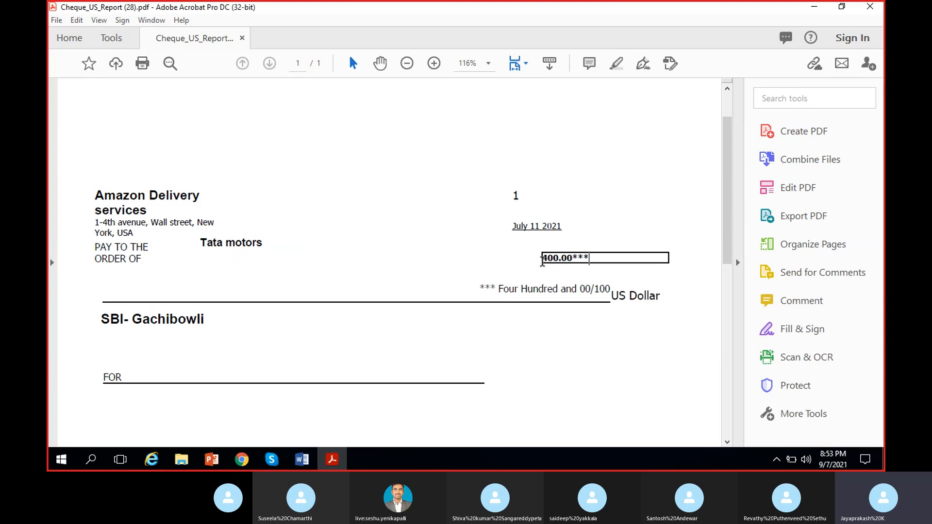
{"action": "scroll", "coordinate": [415, 313], "scroll_direction": "down", "scroll_amount": 1}
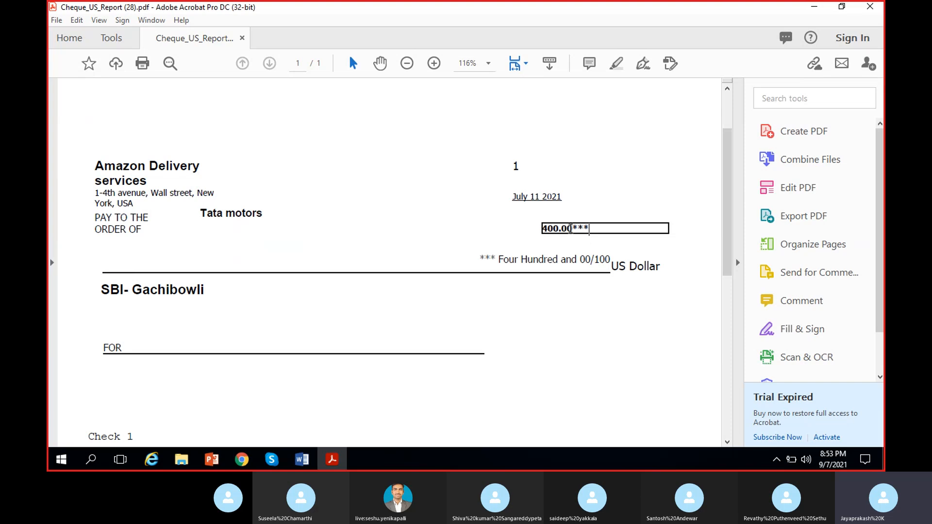
{"action": "left_click_drag", "start_coordinate": [491, 262], "coordinate": [597, 265]}
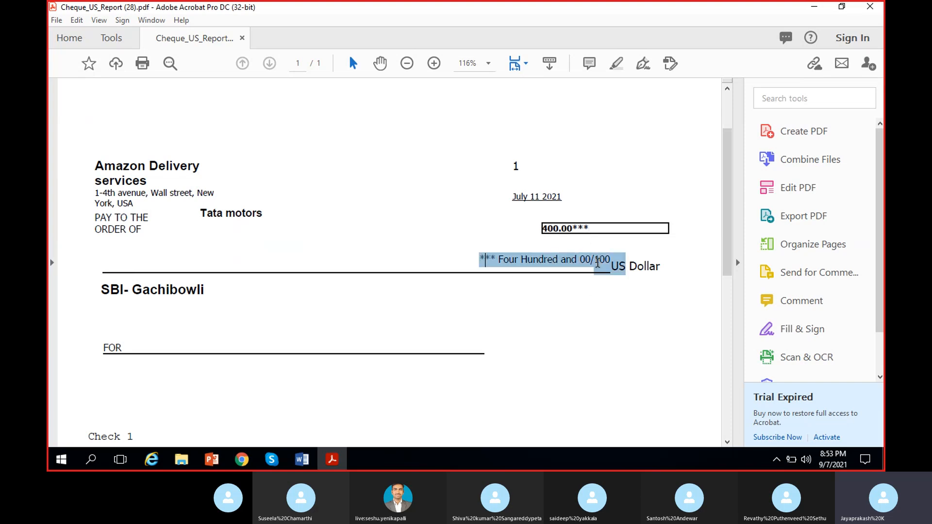
{"action": "left_click", "coordinate": [471, 328]}
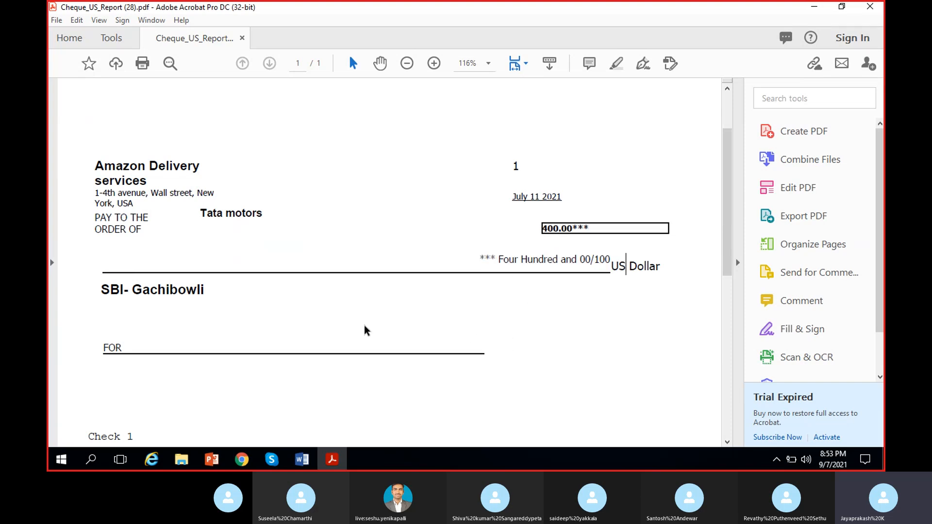
{"action": "scroll", "coordinate": [349, 331], "scroll_direction": "down", "scroll_amount": 3}
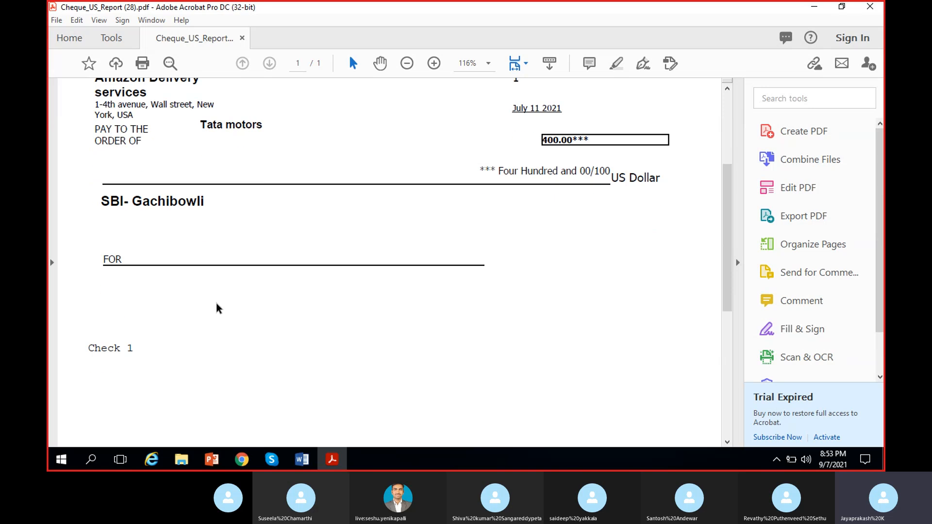
{"action": "scroll", "coordinate": [217, 308], "scroll_direction": "up", "scroll_amount": 2}
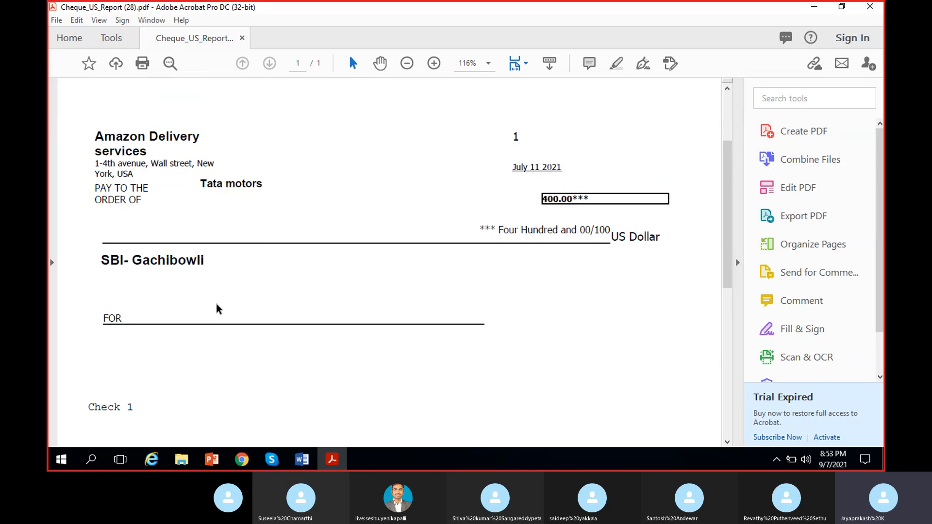
{"action": "scroll", "coordinate": [217, 309], "scroll_direction": "up", "scroll_amount": 1}
{"action": "left_click_drag", "start_coordinate": [488, 181], "coordinate": [529, 169]}
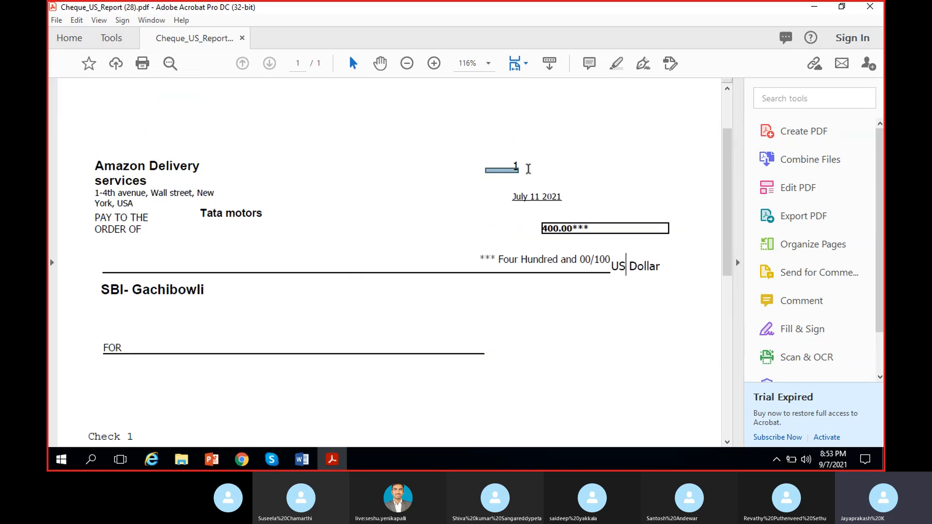
{"action": "left_click", "coordinate": [509, 187]}
{"action": "scroll", "coordinate": [417, 218], "scroll_direction": "down", "scroll_amount": 2}
{"action": "scroll", "coordinate": [418, 221], "scroll_direction": "up", "scroll_amount": 3}
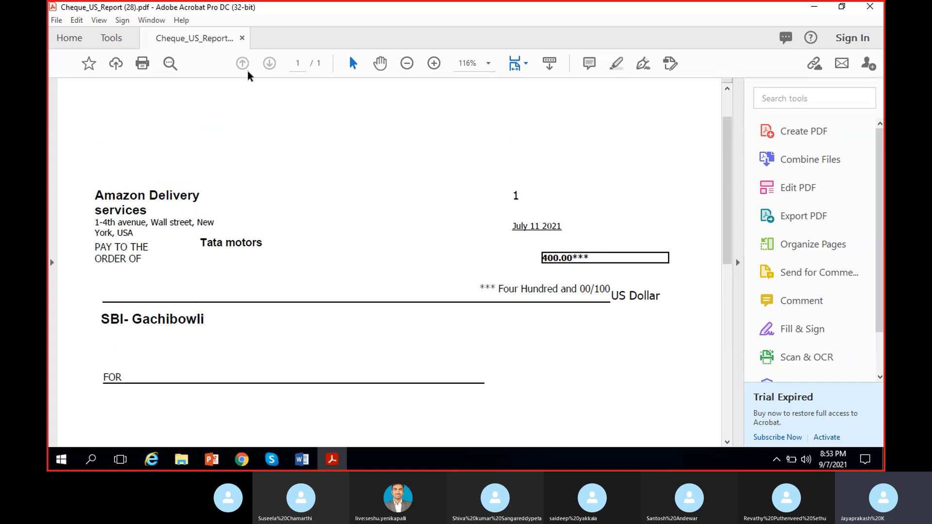
Close the PDF, return to the vendor payments journal in the browser and view the line's check number column.
{"action": "left_click", "coordinate": [242, 39]}
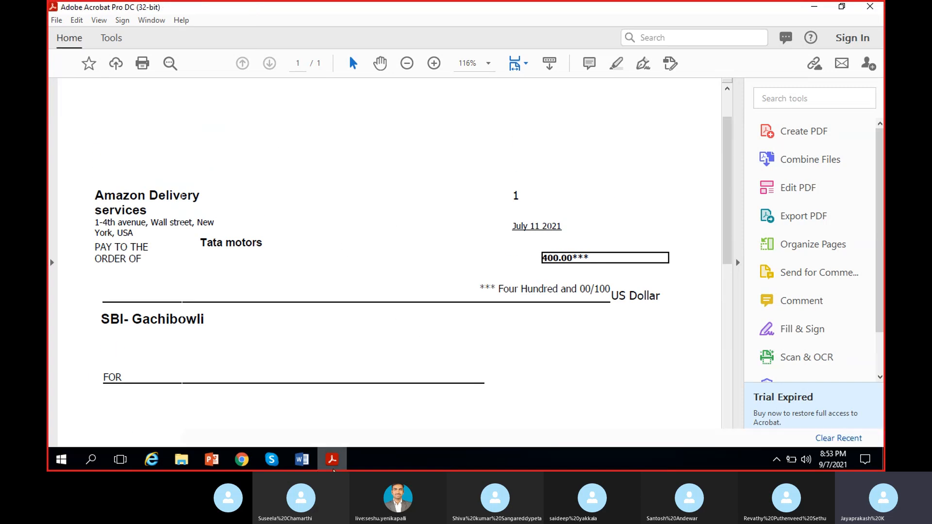
{"action": "left_click", "coordinate": [343, 459]}
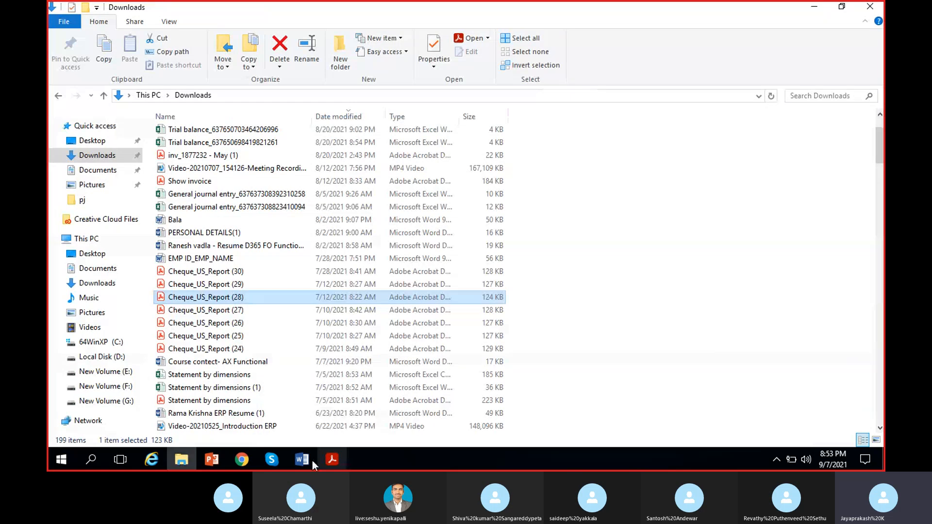
{"action": "left_click", "coordinate": [243, 462]}
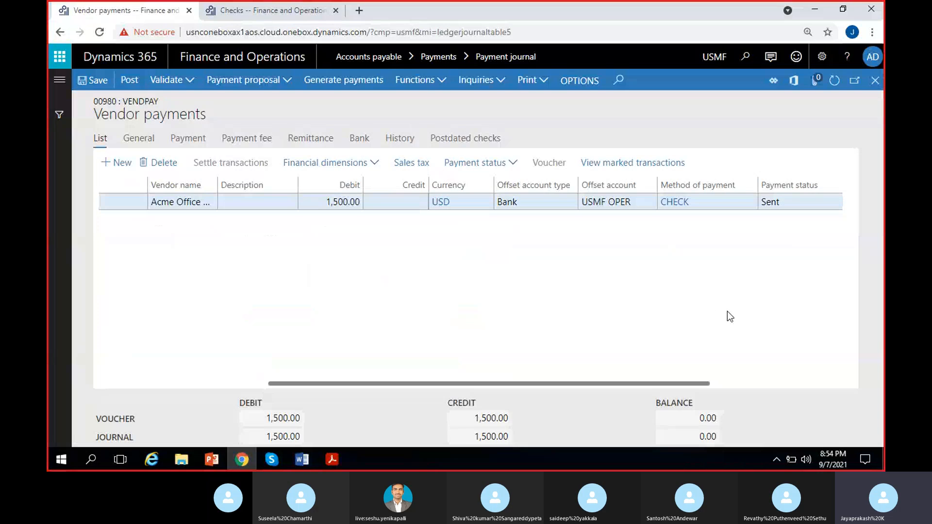
{"action": "scroll", "coordinate": [728, 310], "scroll_direction": "right", "scroll_amount": 3}
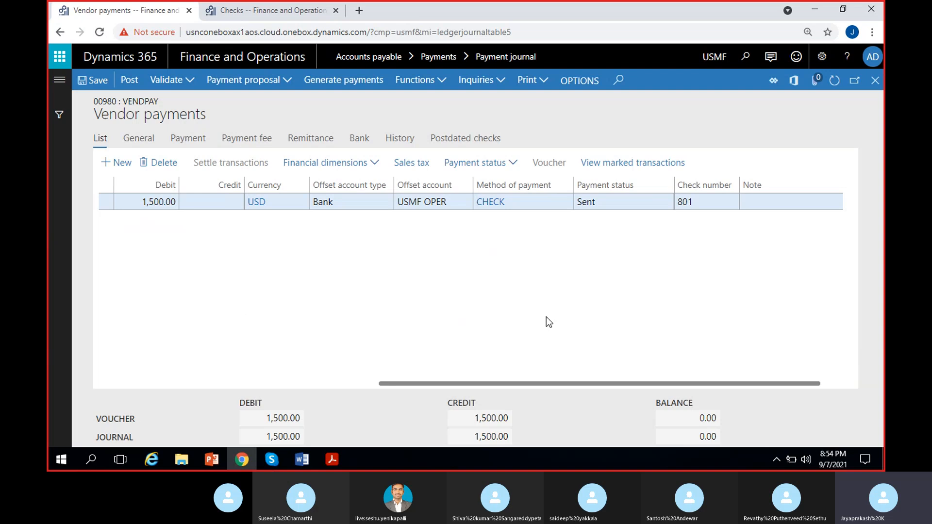
Switch the legal entity to MRF to open its payment journals.
{"action": "left_click", "coordinate": [708, 57]}
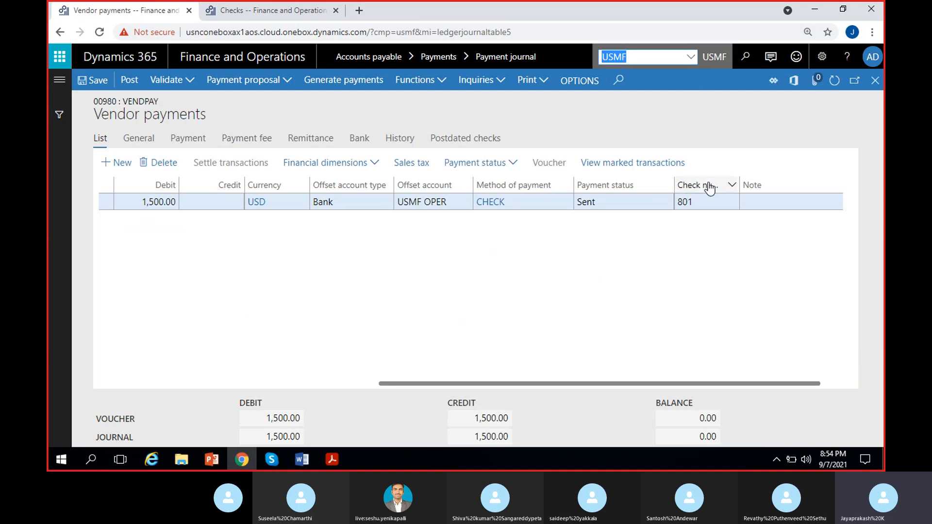
{"action": "type", "text": "MRF"}
{"action": "key", "text": "Return"}
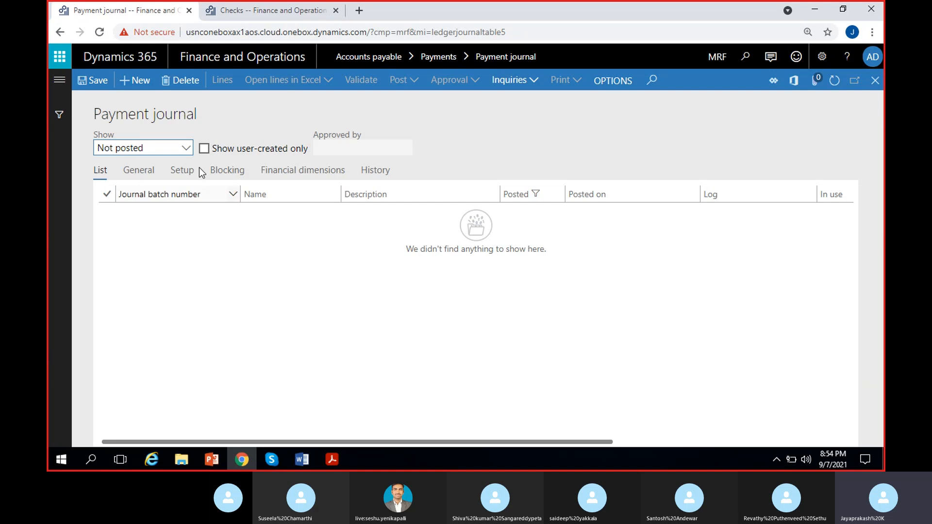
Filter the payment journal list to show Posted journals, then switch to the Skype meeting window.
{"action": "left_click", "coordinate": [183, 148]}
{"action": "left_click", "coordinate": [111, 196]}
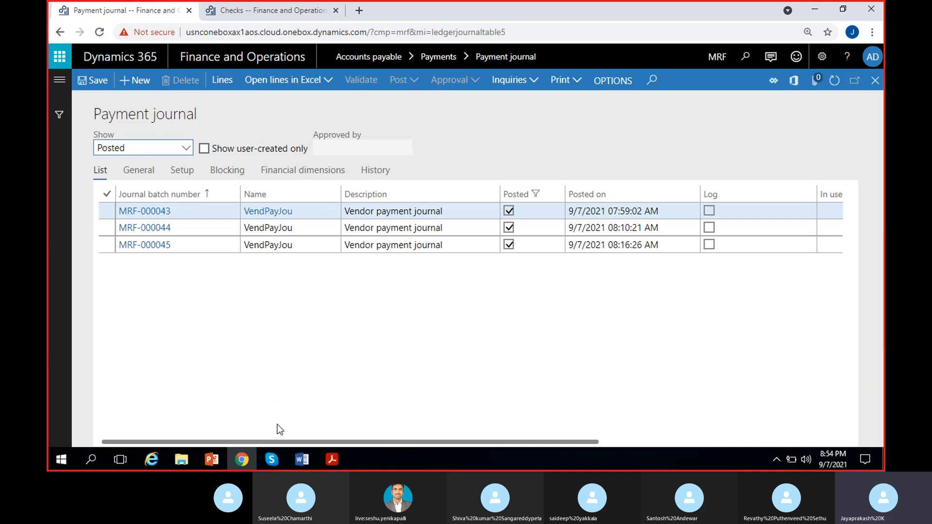
{"action": "left_click", "coordinate": [271, 464]}
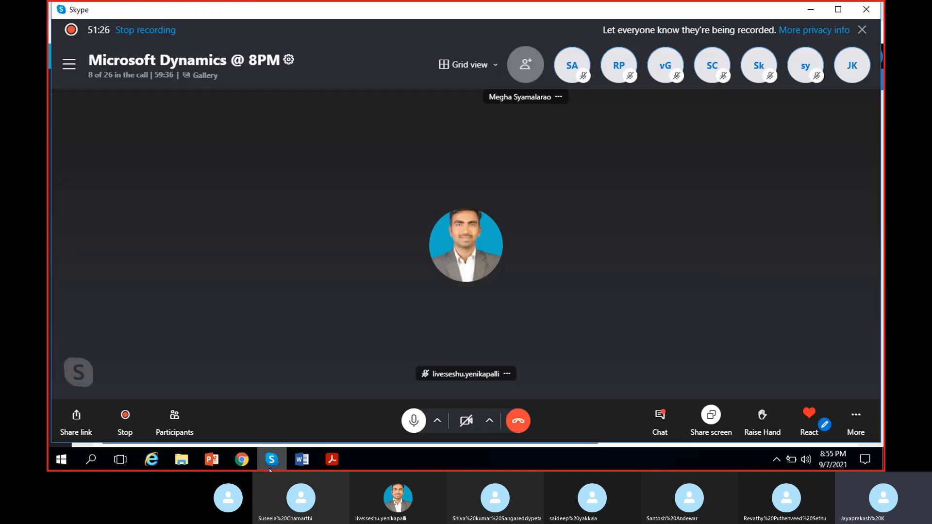